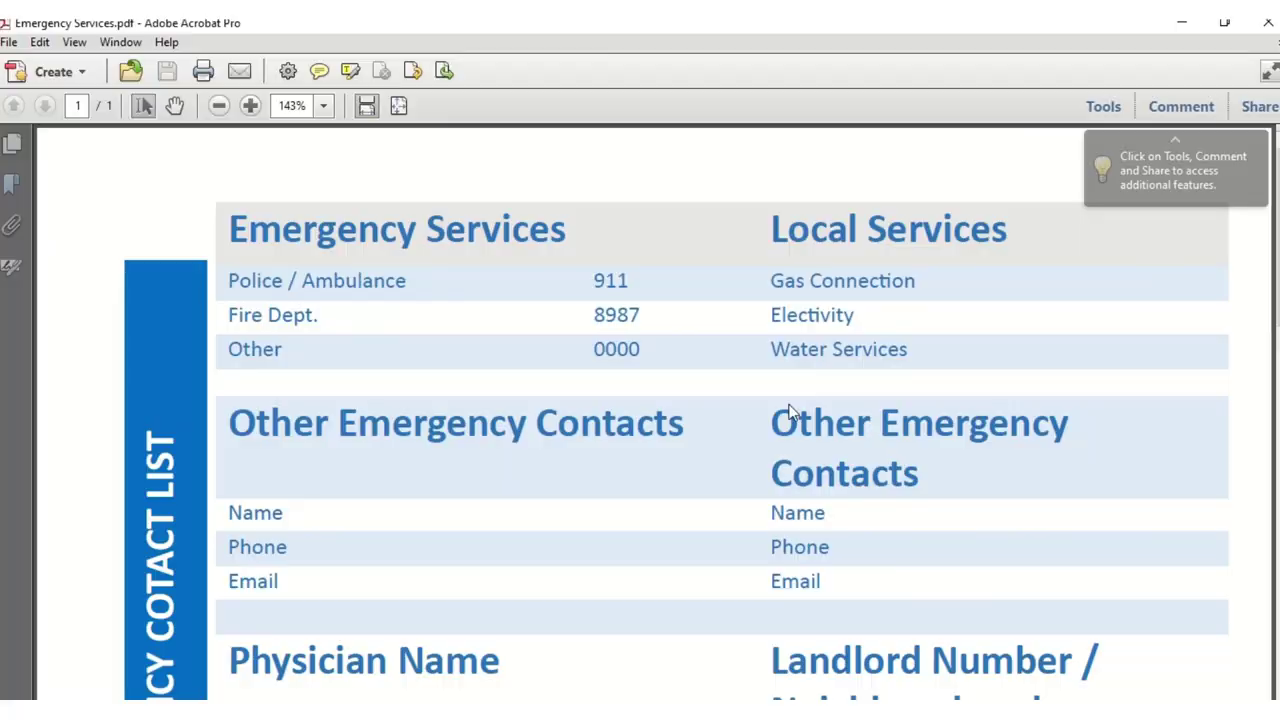
# Review the layout and headings of the emergency contact list in the PDF
pyautogui.scroll(-3, 545, 465)
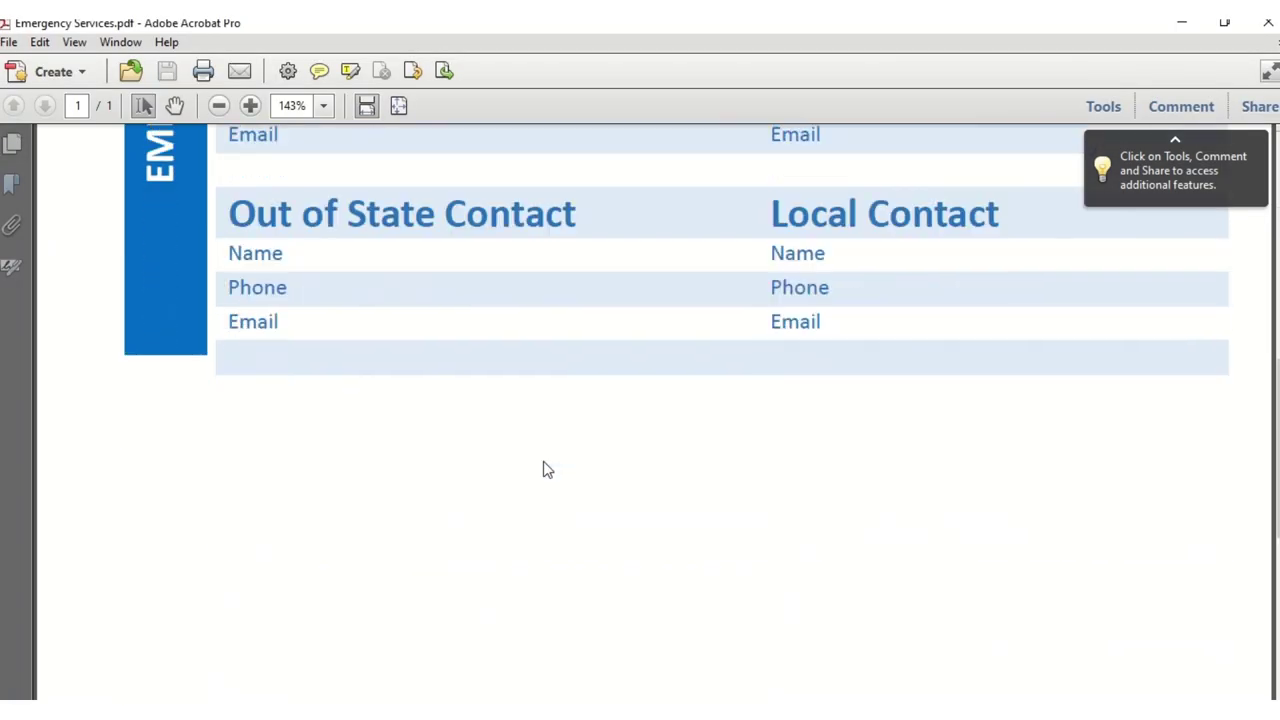
pyautogui.scroll(11, 543, 457)
pyautogui.scroll(-6, 684, 480)
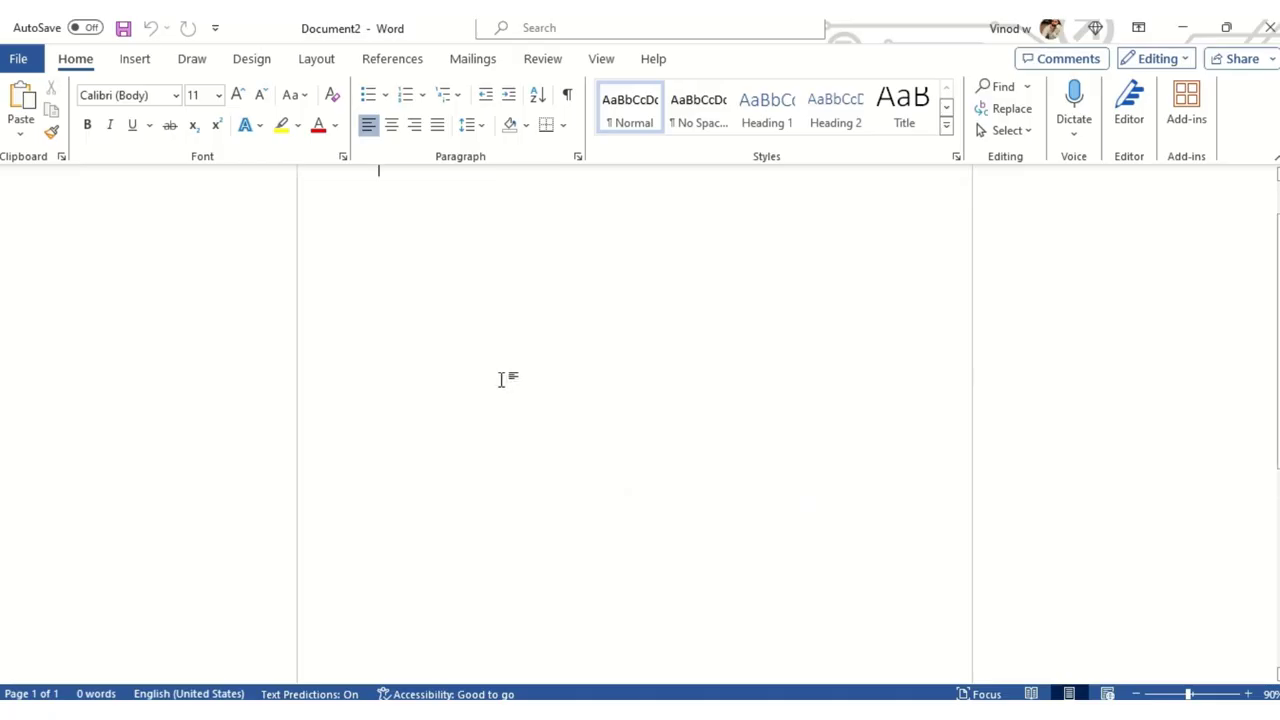
# Launch Word and create a new blank document
pyautogui.scroll(2, 502, 379)
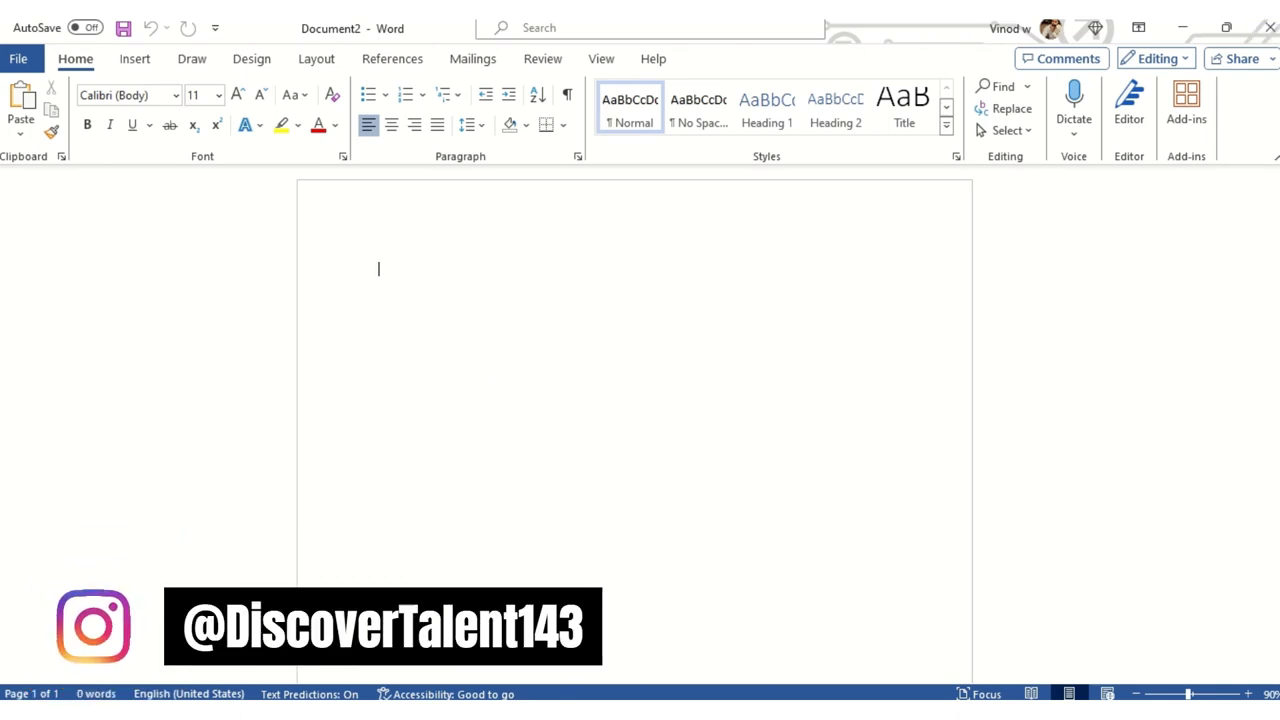
pyautogui.press('super')
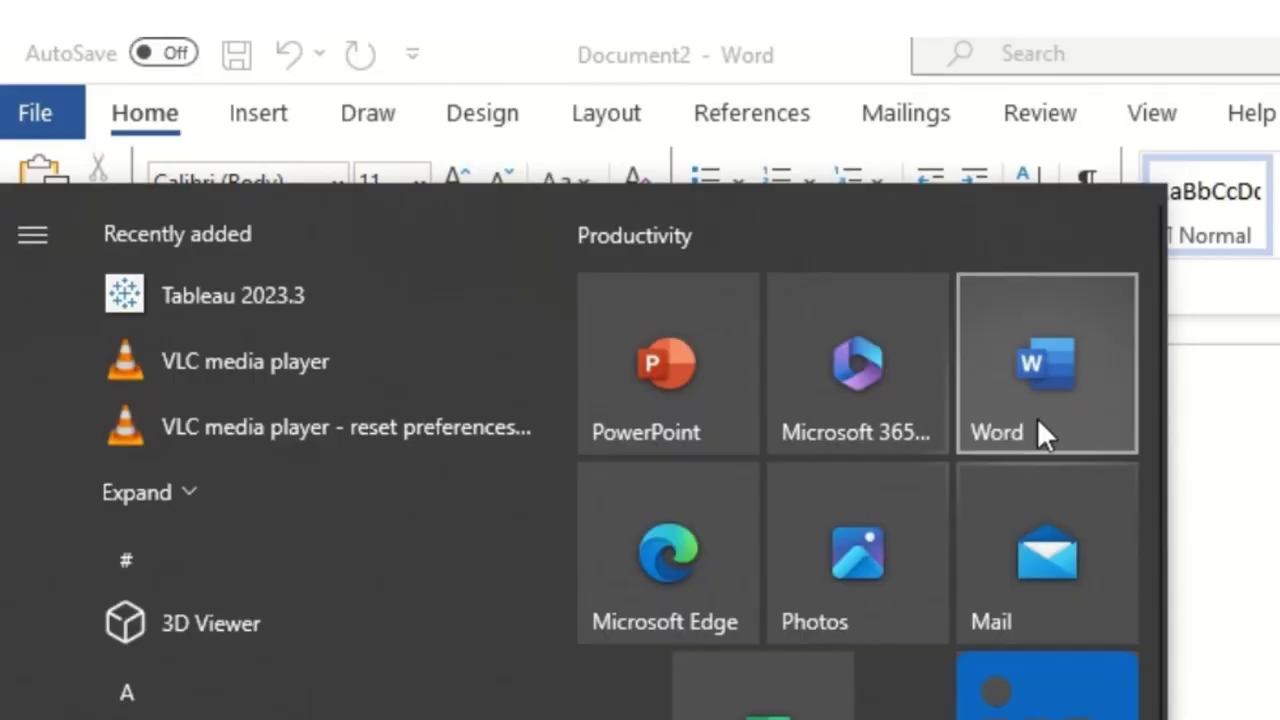
pyautogui.click(1037, 421)
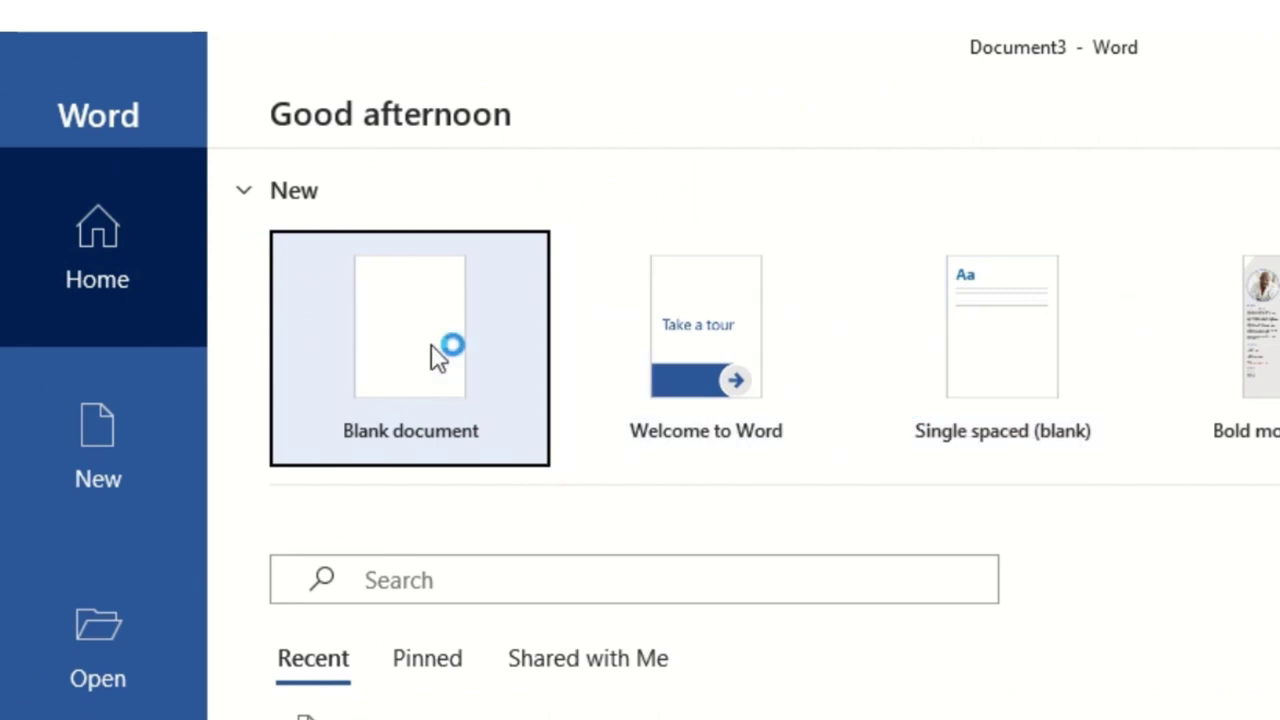
pyautogui.click(291, 237)
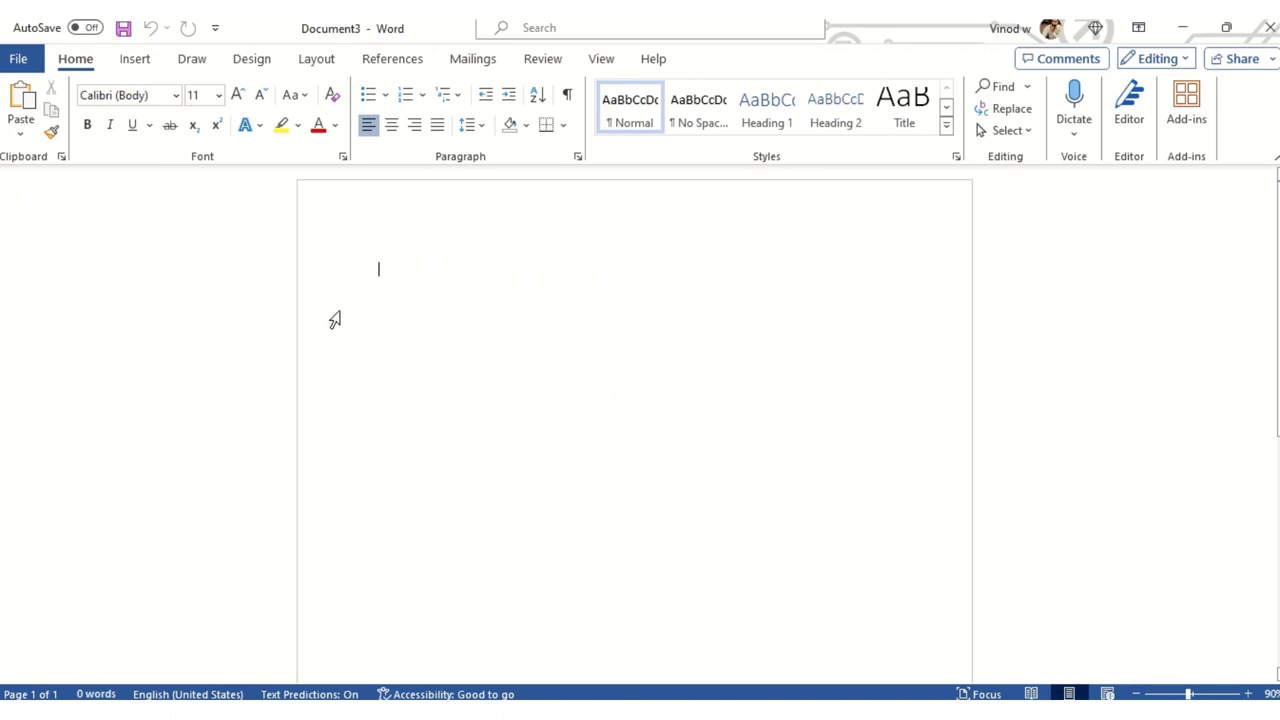
pyautogui.click(142, 62)
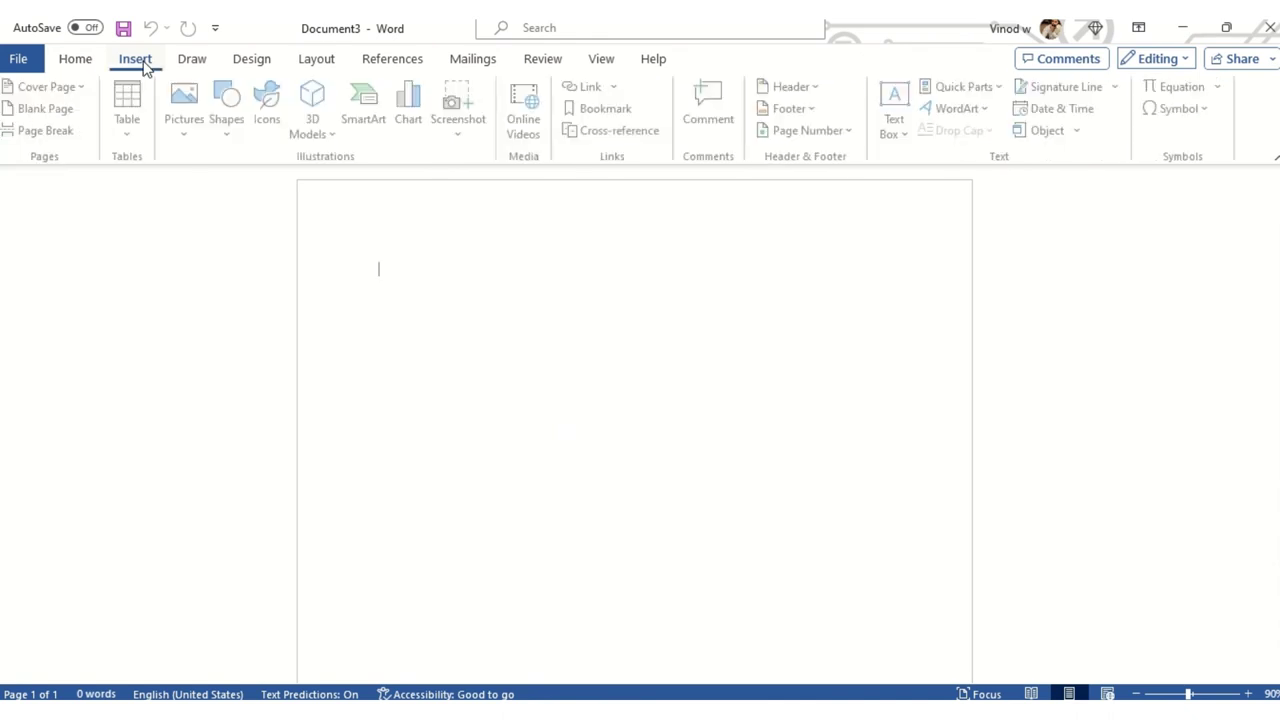
pyautogui.click(131, 125)
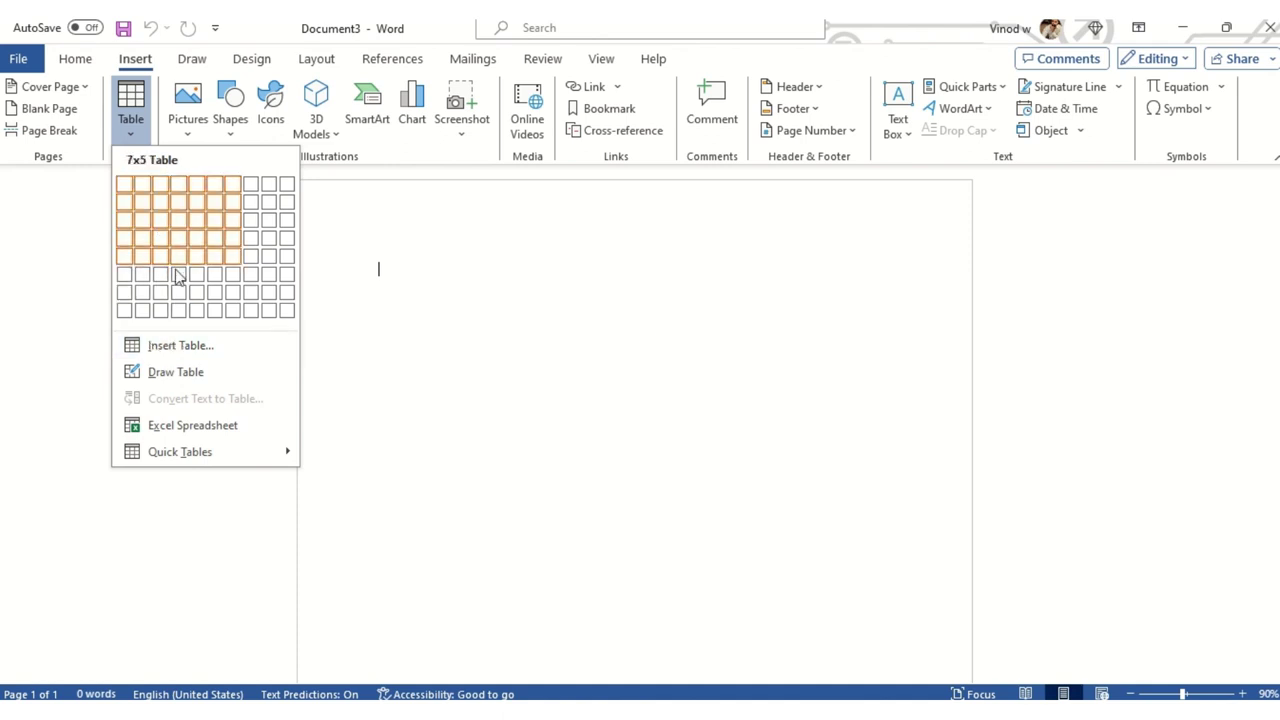
pyautogui.click(742, 344)
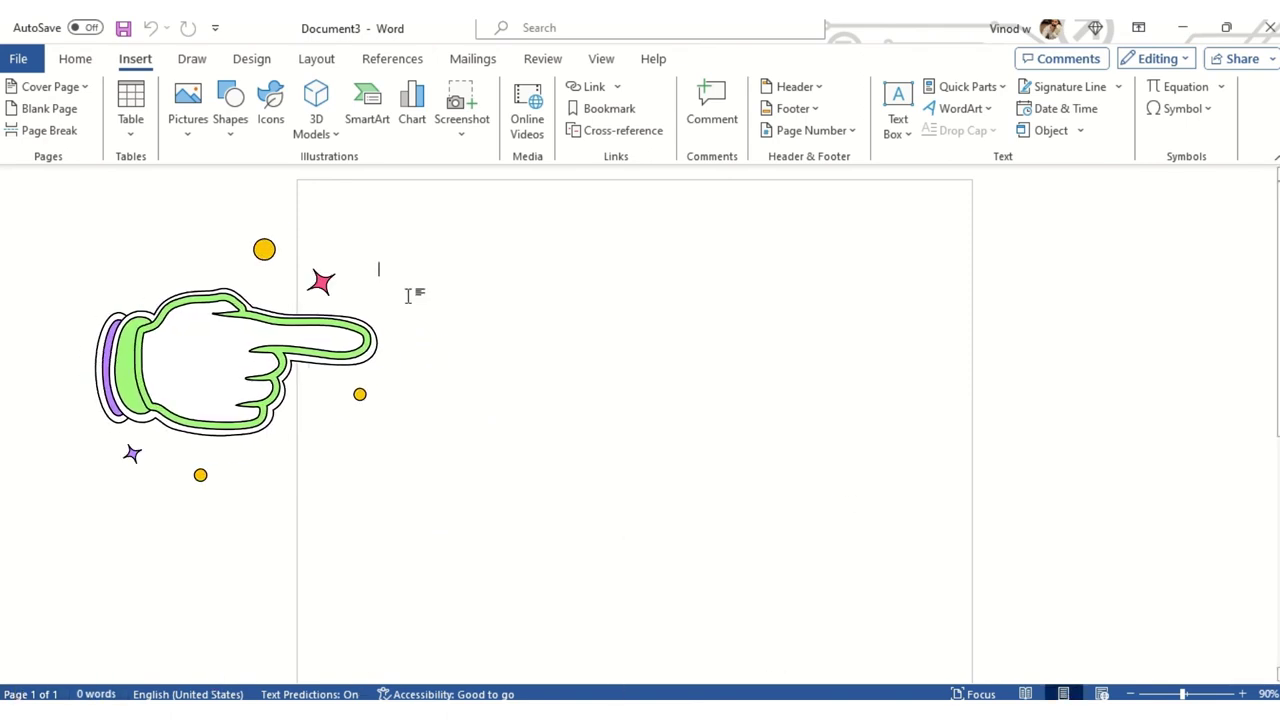
# Enter the sample text "sdfjalsdjfklajsdlf" on the blank page and delete it again
pyautogui.write('s')
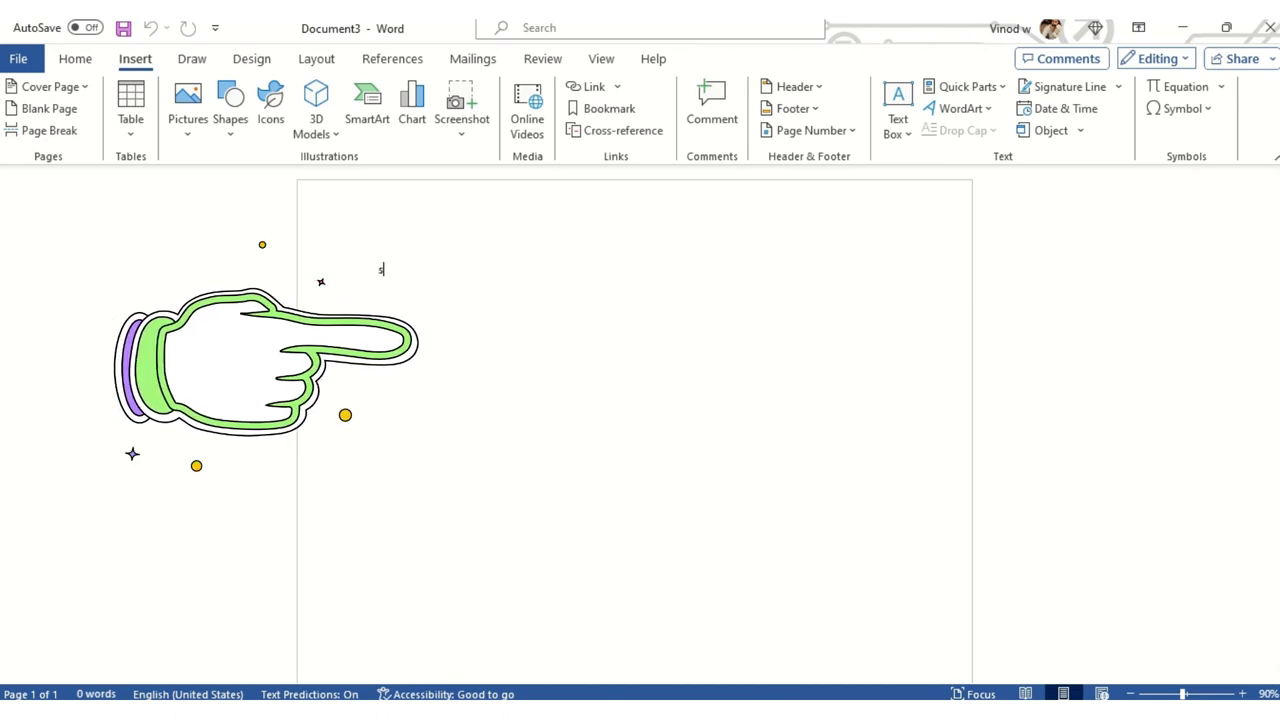
pyautogui.write('dfjalsdjfklajsdlf')
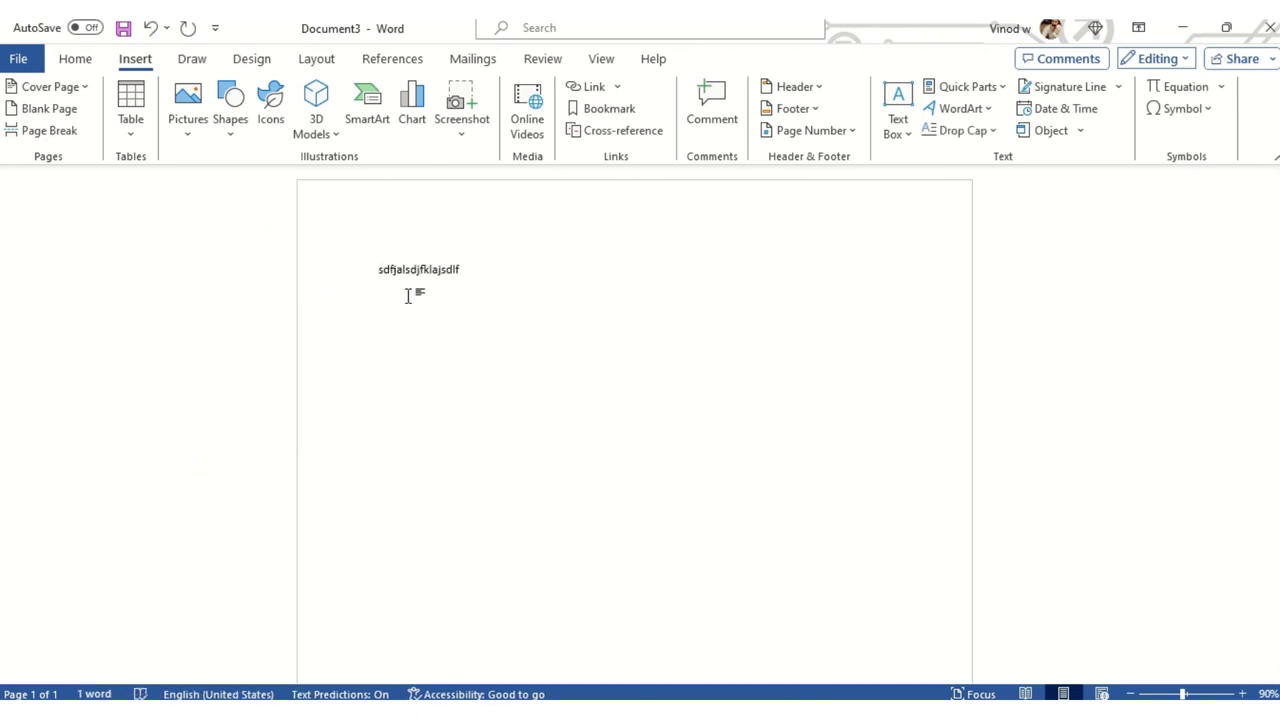
pyautogui.doubleClick(436, 270)
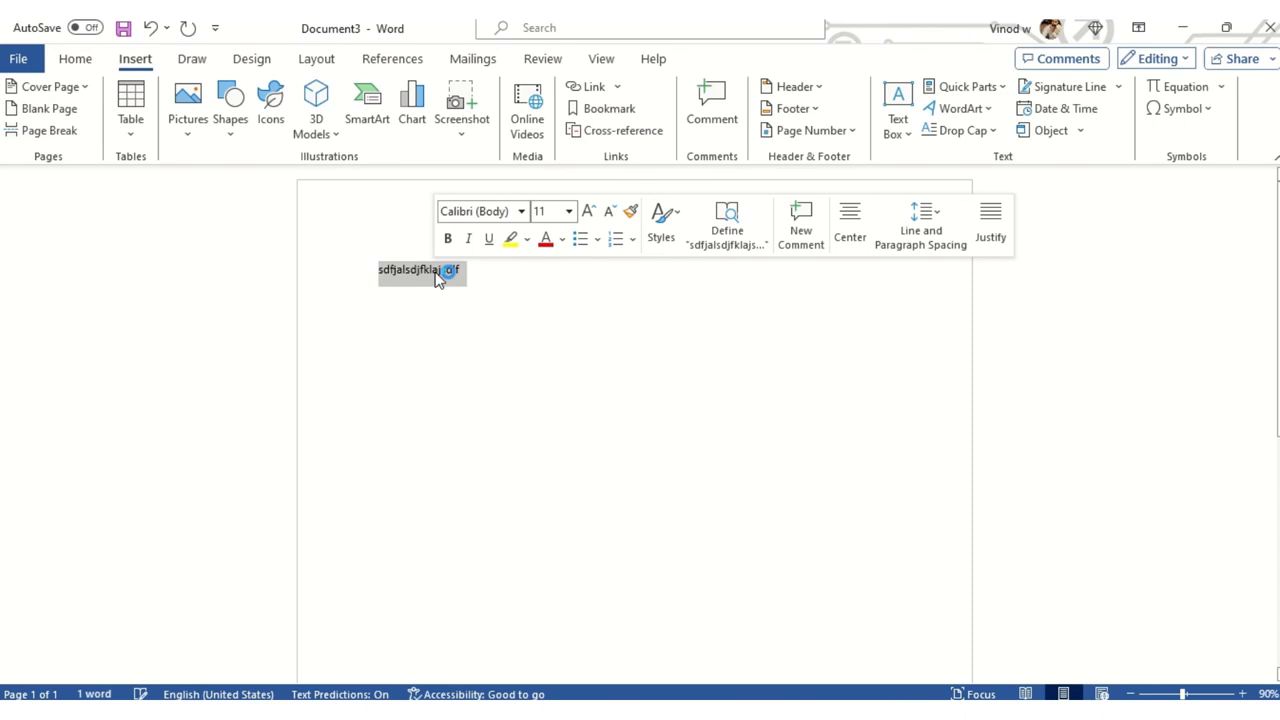
pyautogui.press('BackSpace')
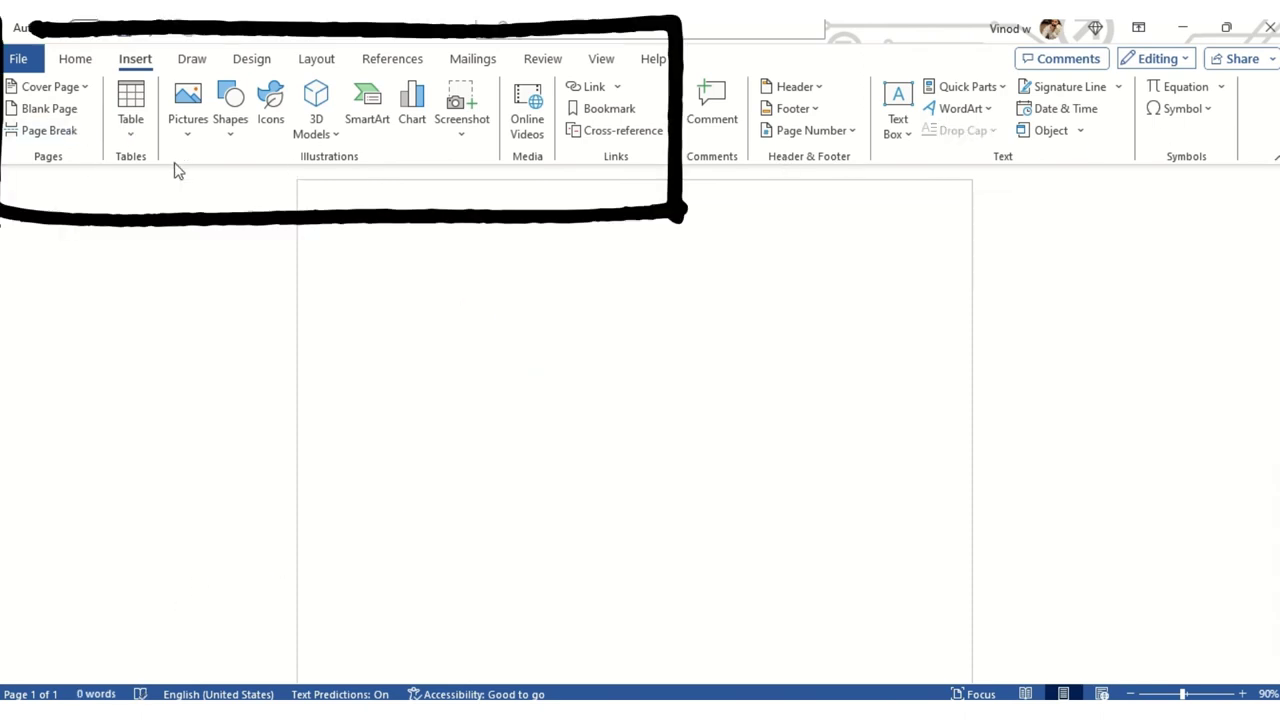
# Enter the sample text "dfasdfasdf" and format it in the Aharoni font, size 28, in red
pyautogui.click(84, 60)
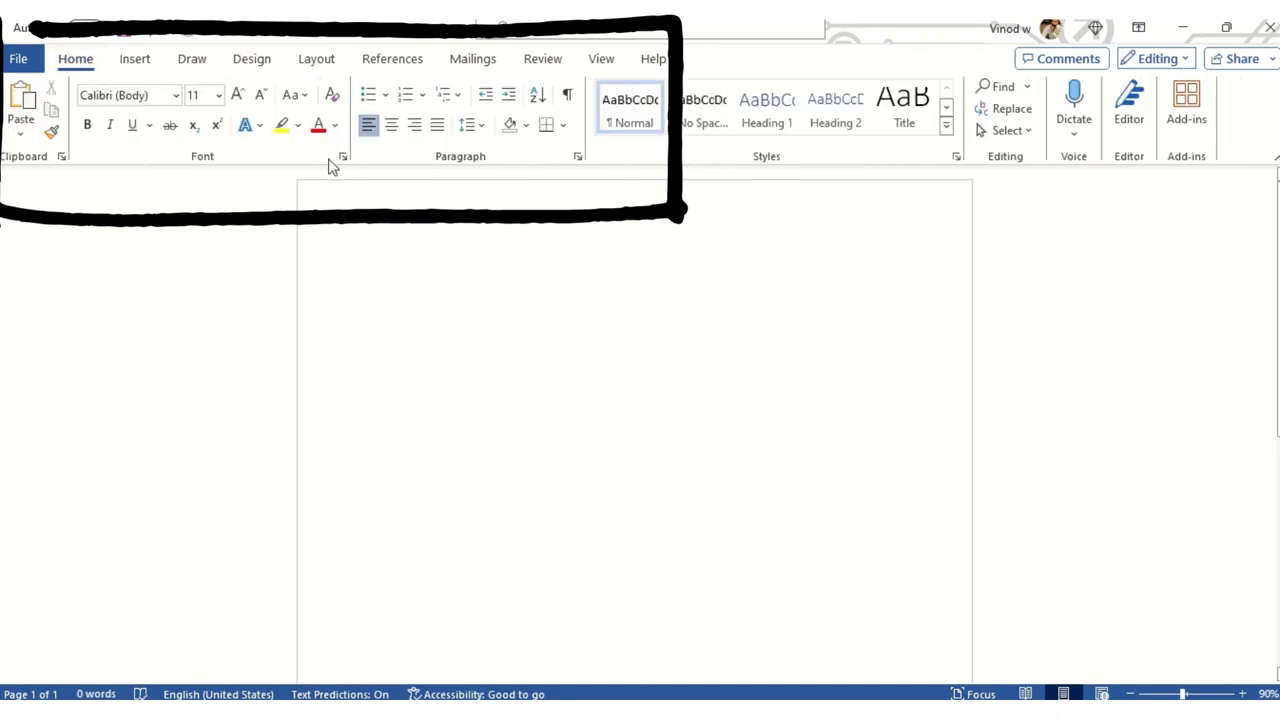
pyautogui.write('dfasd')
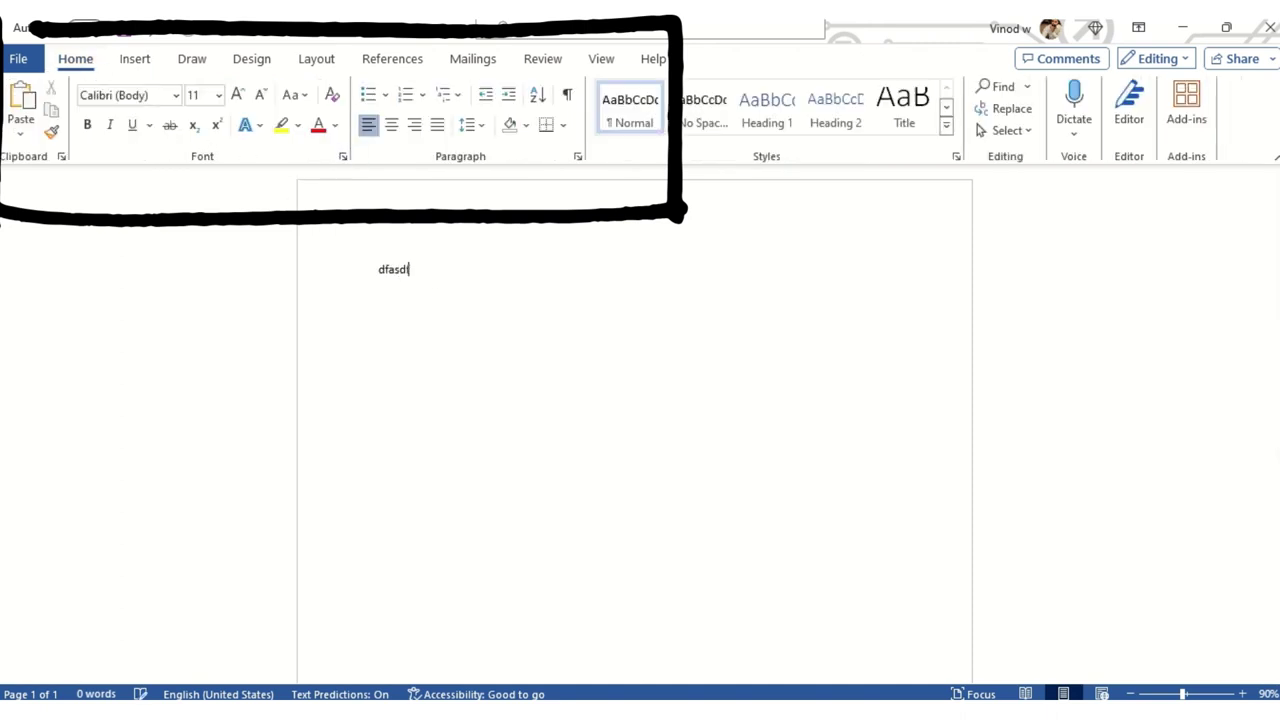
pyautogui.write('fasdf')
pyautogui.doubleClick(406, 274)
pyautogui.click(478, 210)
pyautogui.click(490, 210)
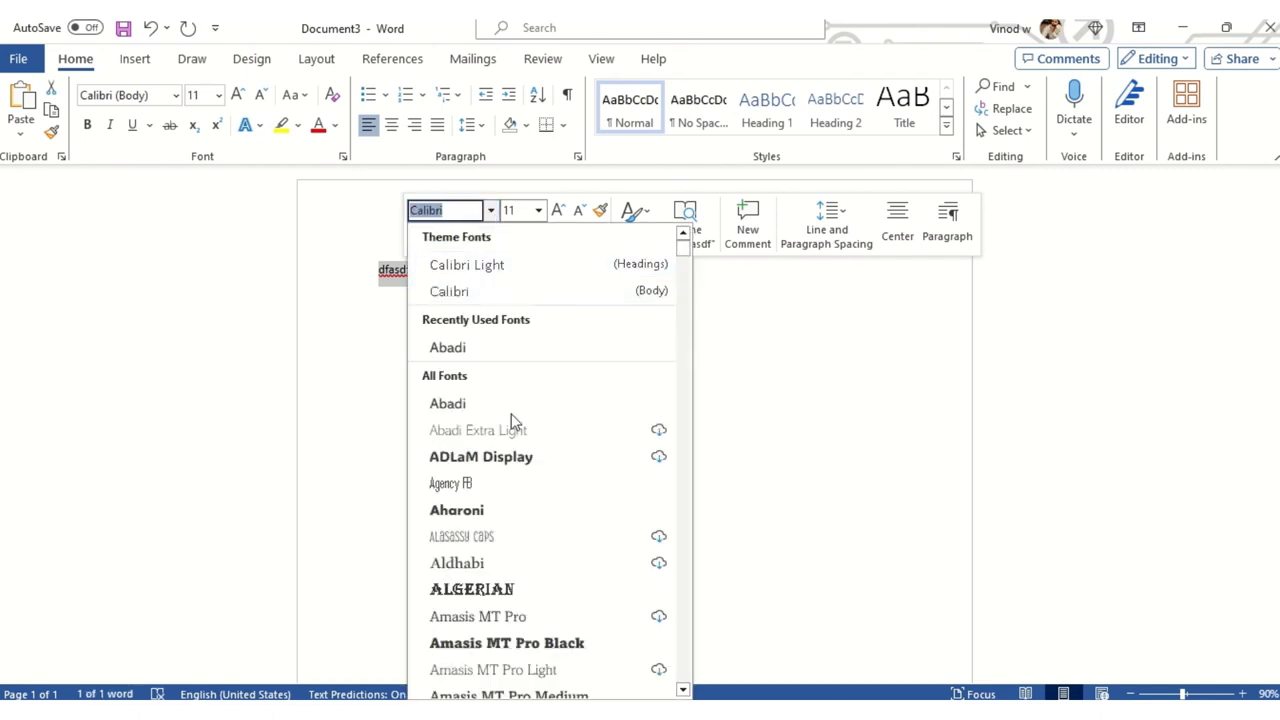
pyautogui.click(505, 509)
pyautogui.click(539, 210)
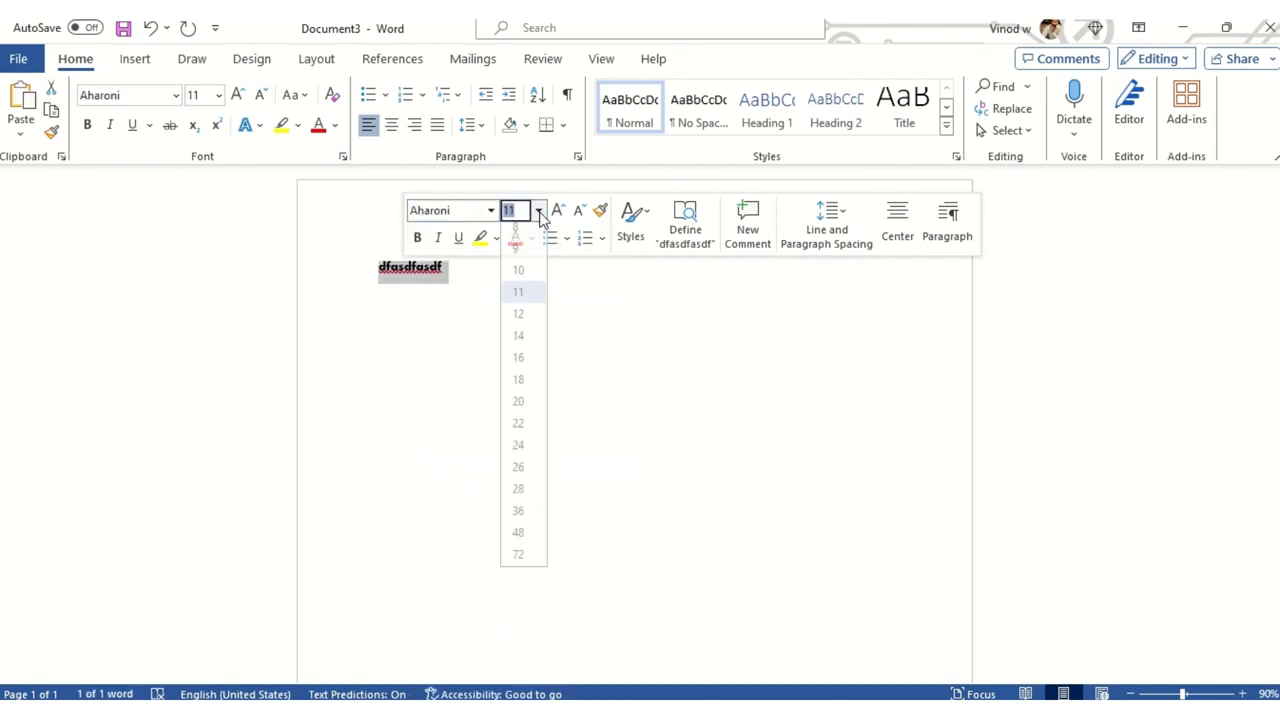
pyautogui.click(518, 488)
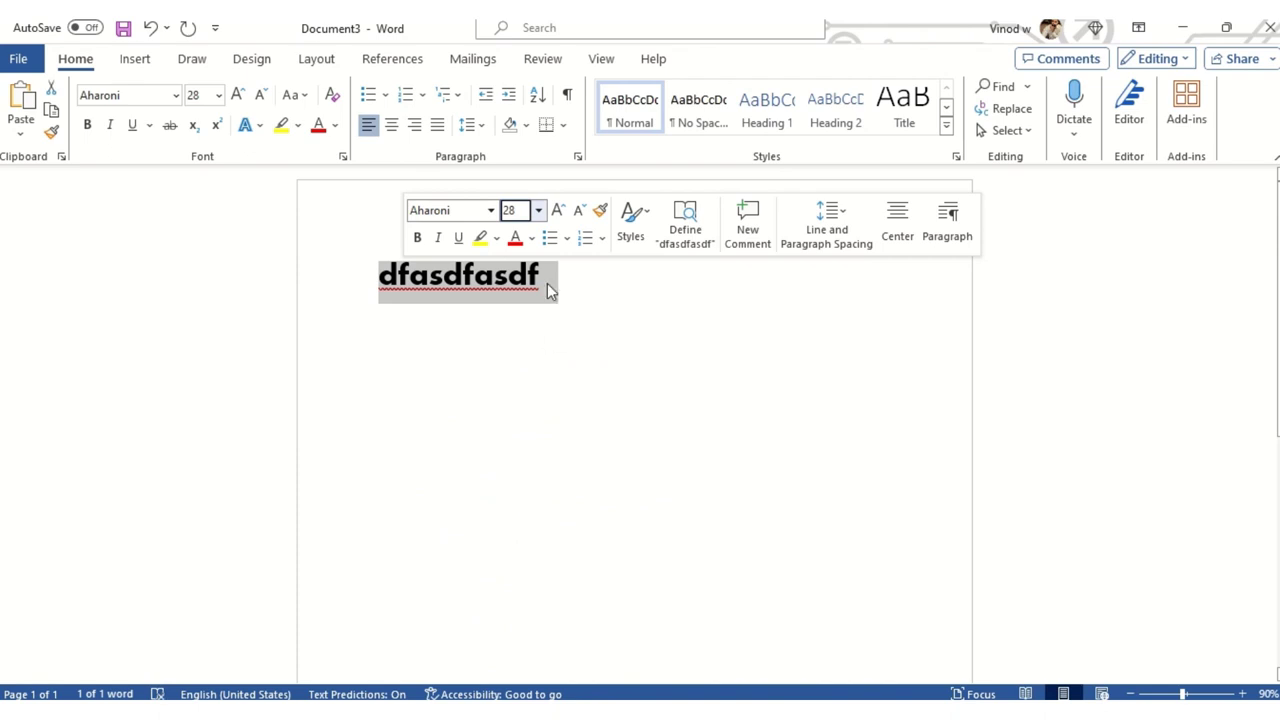
pyautogui.click(515, 237)
pyautogui.click(464, 276)
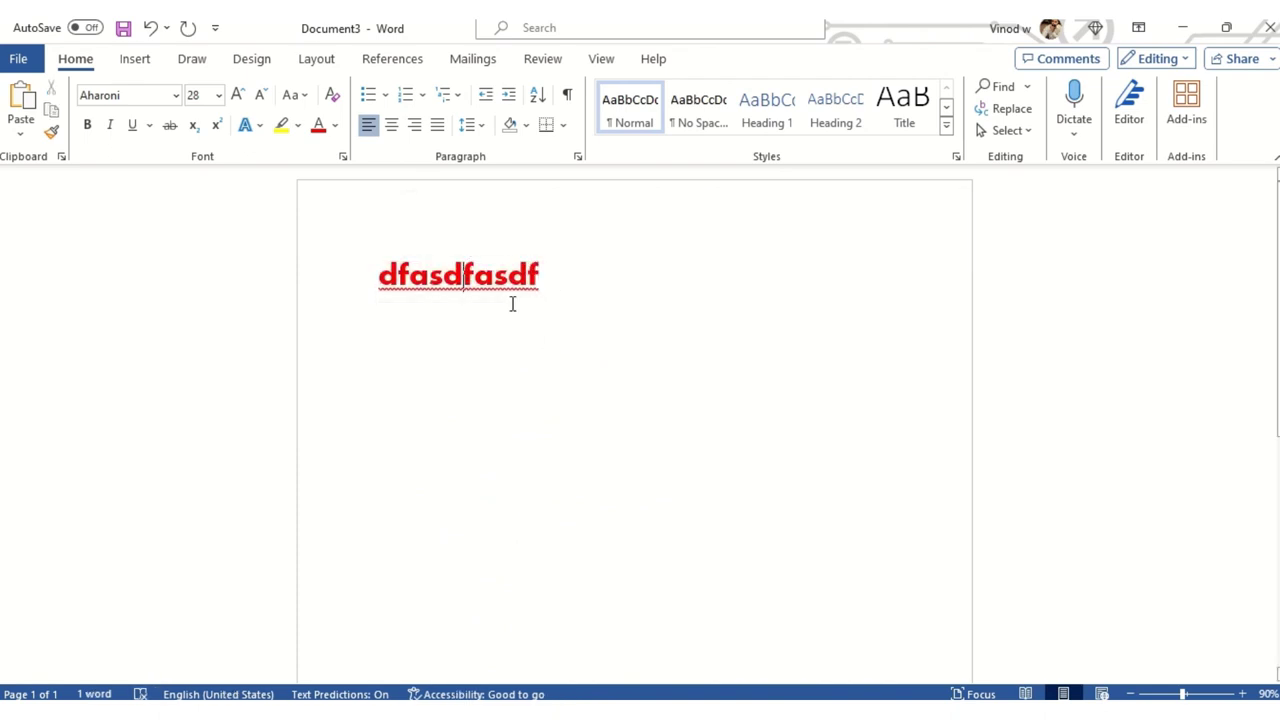
# Delete the red sample text from the page
pyautogui.moveTo(376, 275); pyautogui.dragTo(554, 266)
pyautogui.press('BackSpace')
pyautogui.click(369, 260)
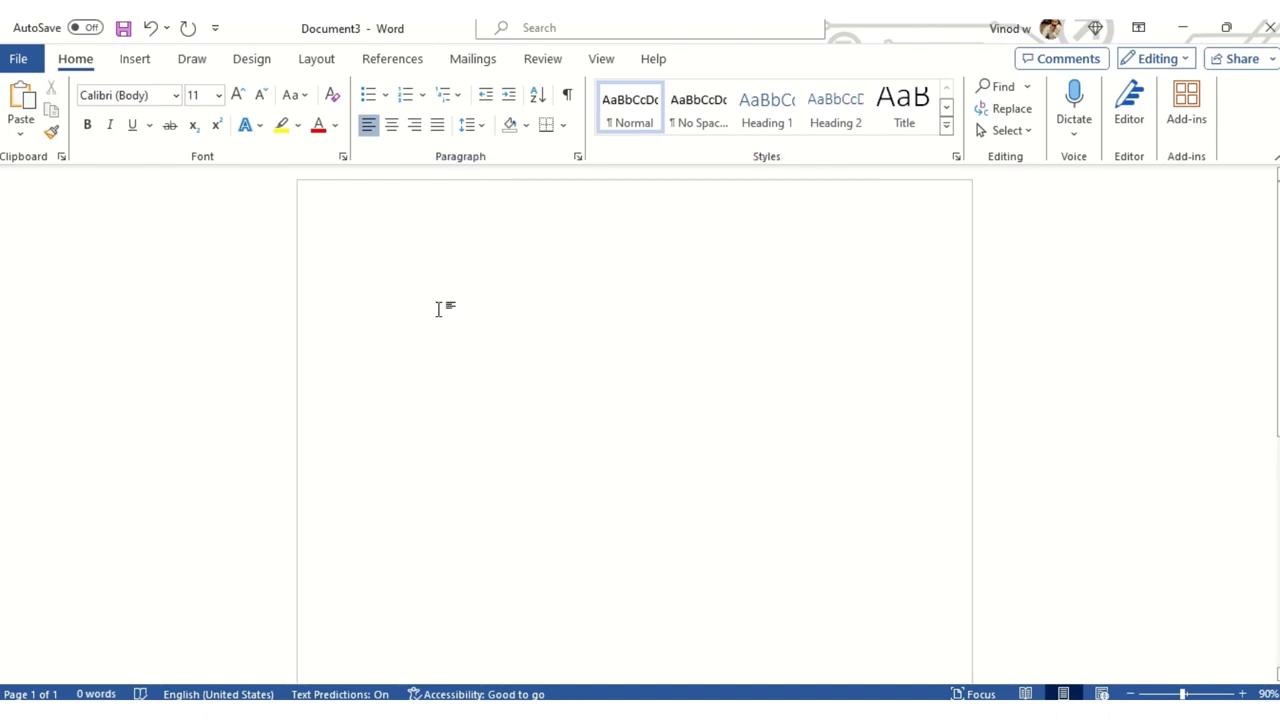
# Insert a table with 10 columns and 5 rows
pyautogui.click(126, 62)
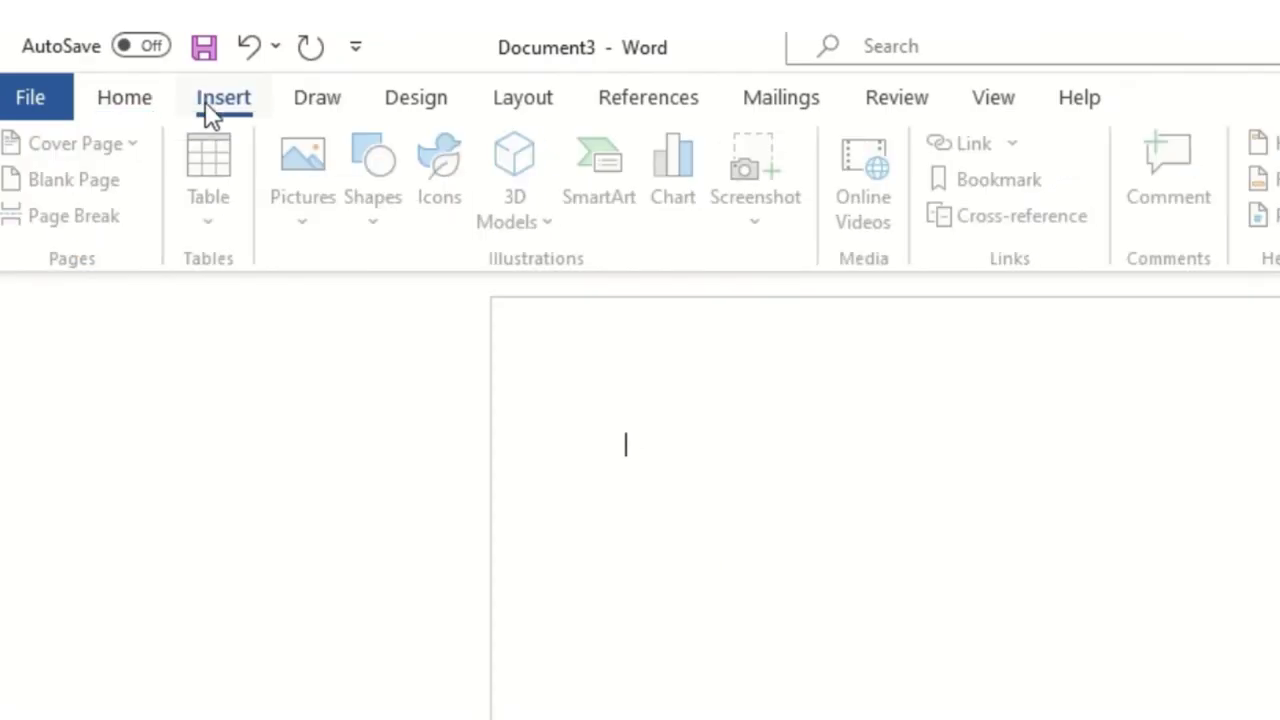
pyautogui.click(205, 228)
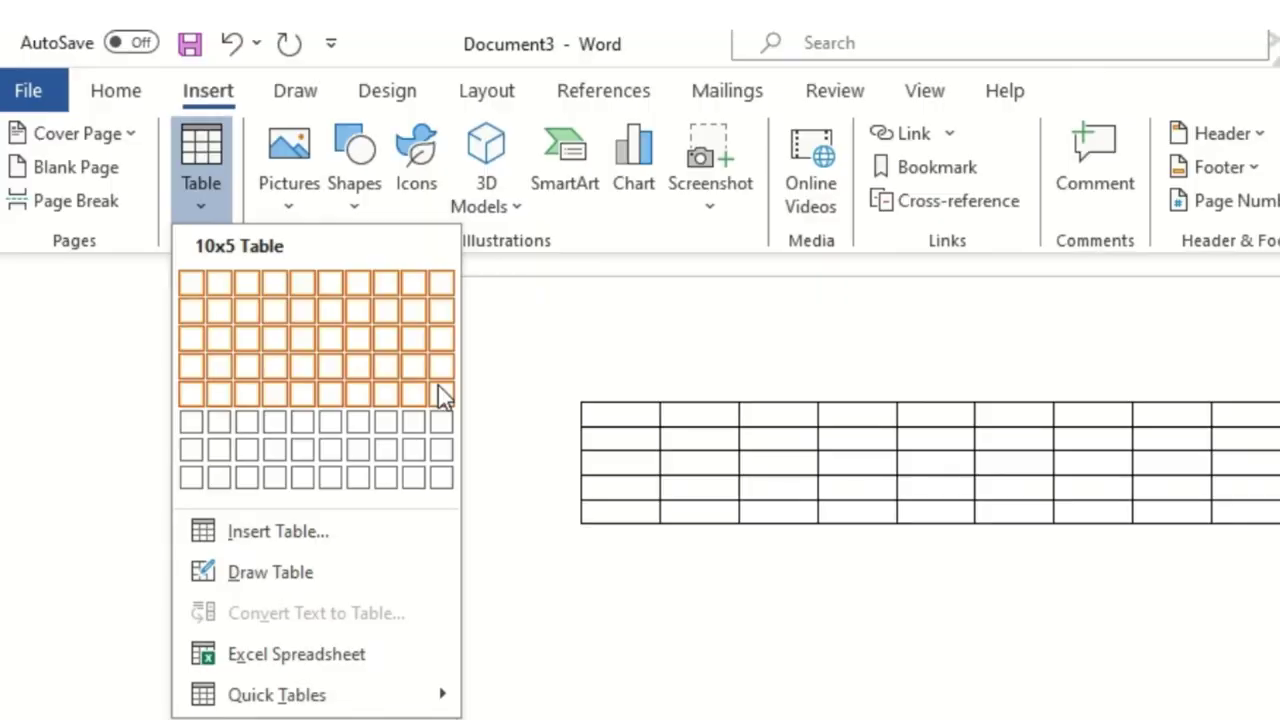
pyautogui.click(438, 385)
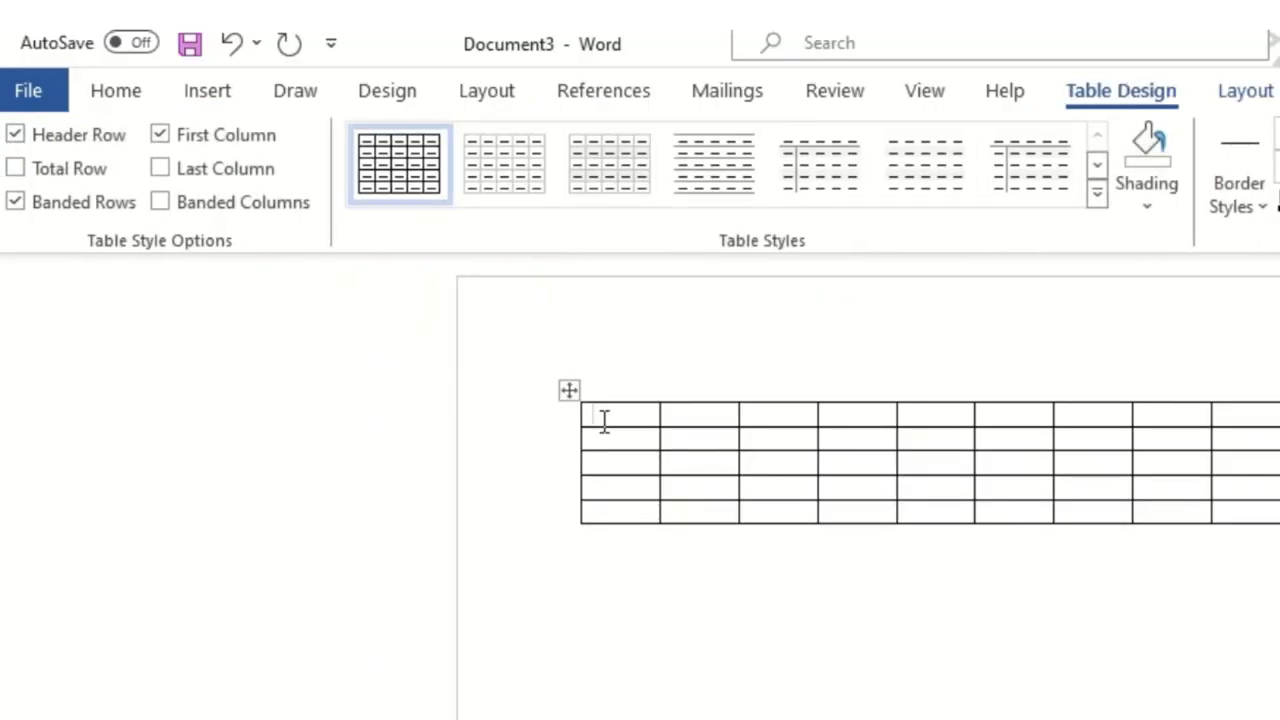
# Merge all five cells of the table's first column into one tall cell
pyautogui.moveTo(609, 420); pyautogui.dragTo(614, 493)
pyautogui.moveTo(399, 322); pyautogui.dragTo(397, 328)
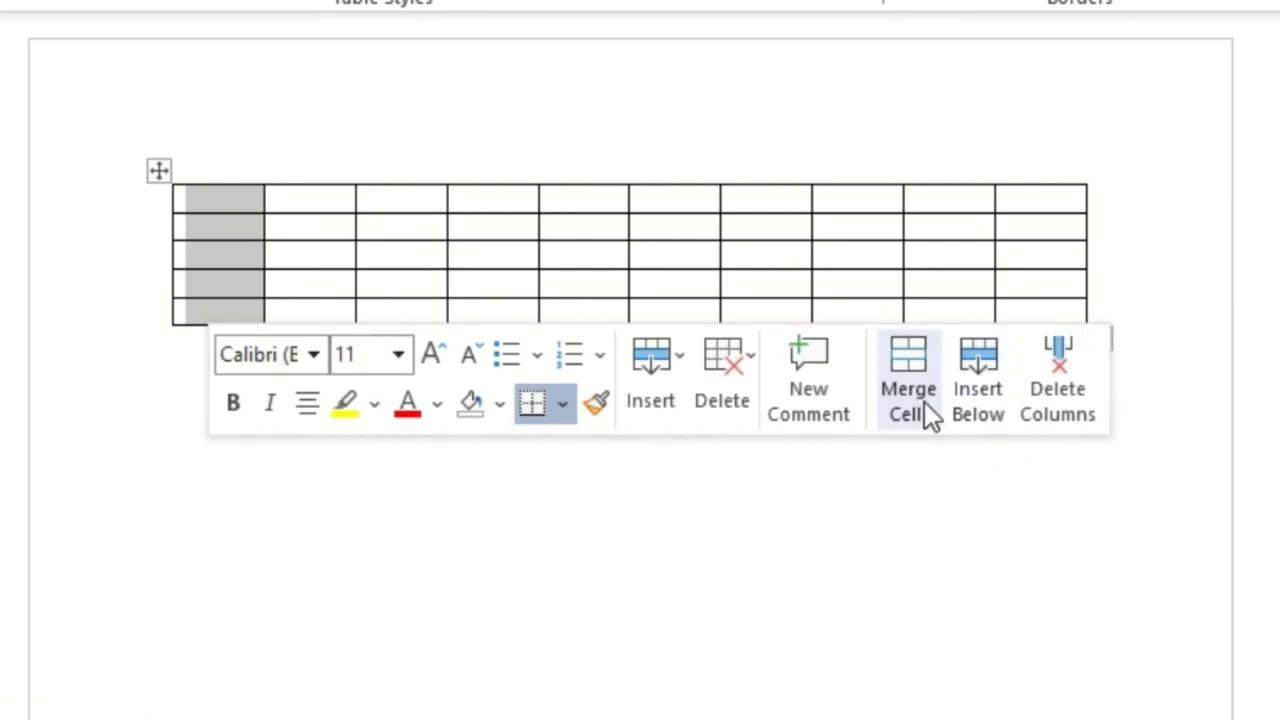
pyautogui.click(926, 405)
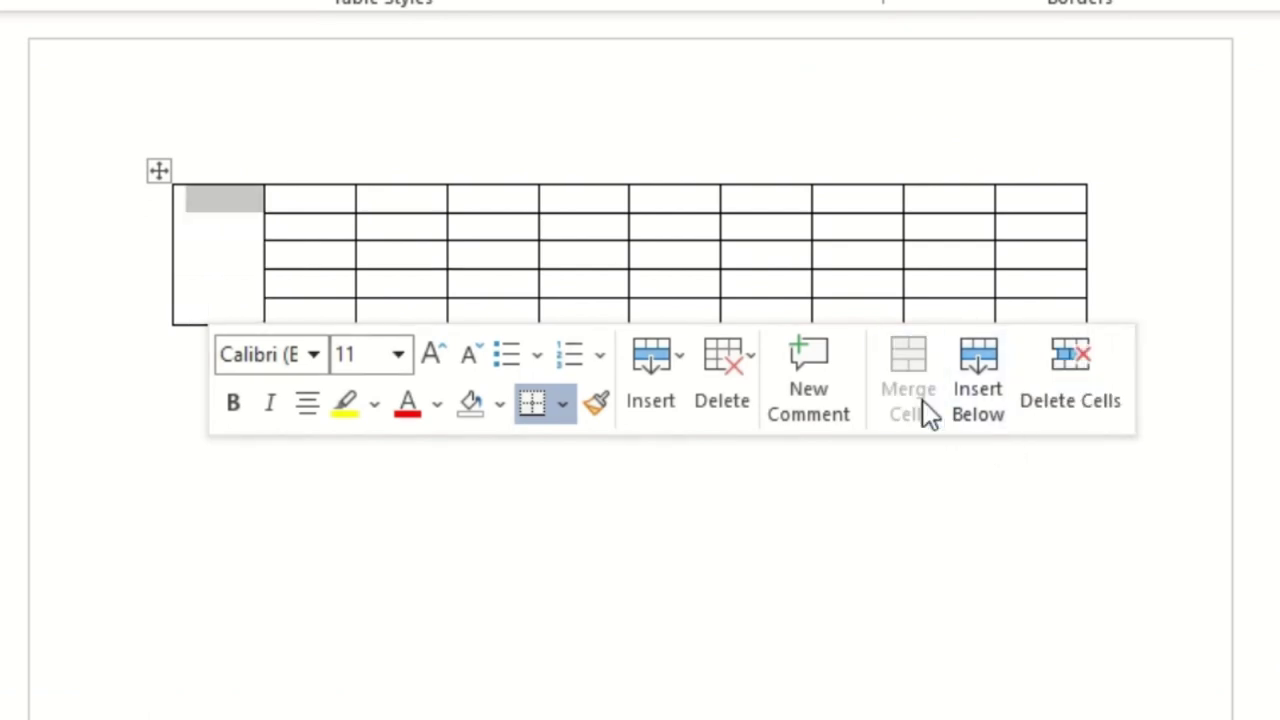
# Enter "Emergency Services" in the second column's top cell and merge it with the adjacent cell in that row
pyautogui.click(346, 204)
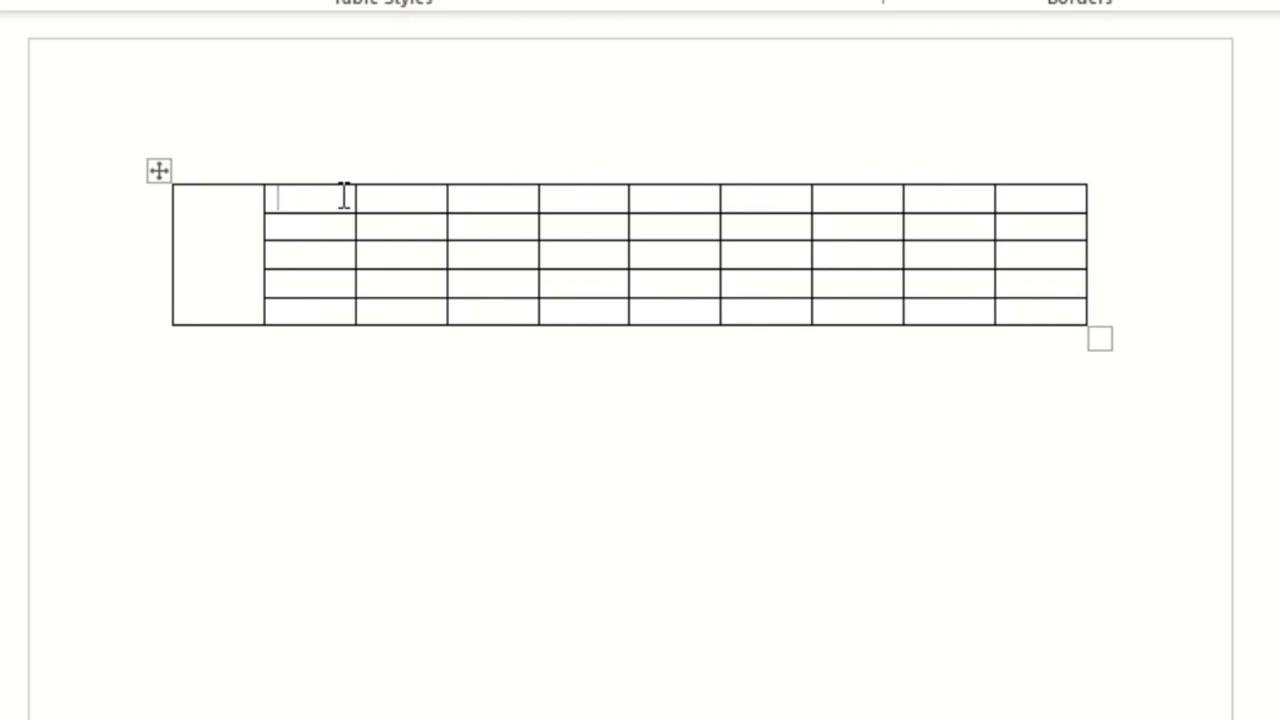
pyautogui.write('Emergency Services')
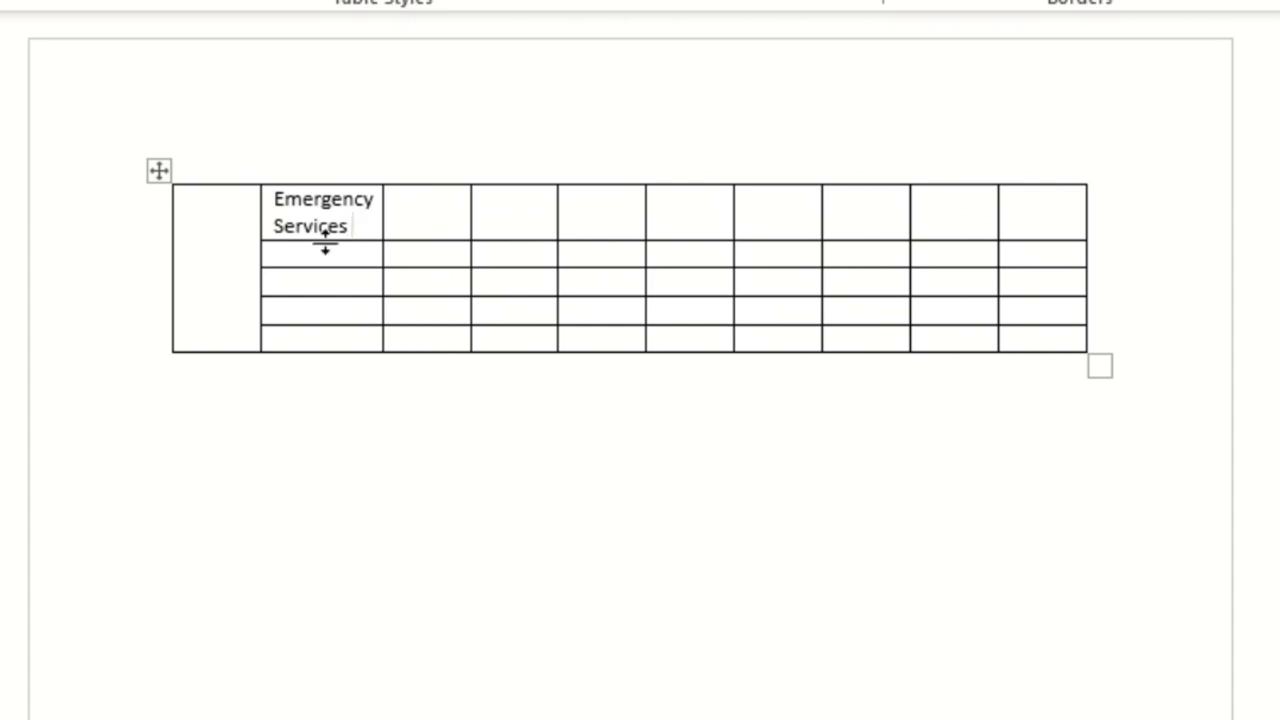
pyautogui.moveTo(346, 200); pyautogui.dragTo(422, 196)
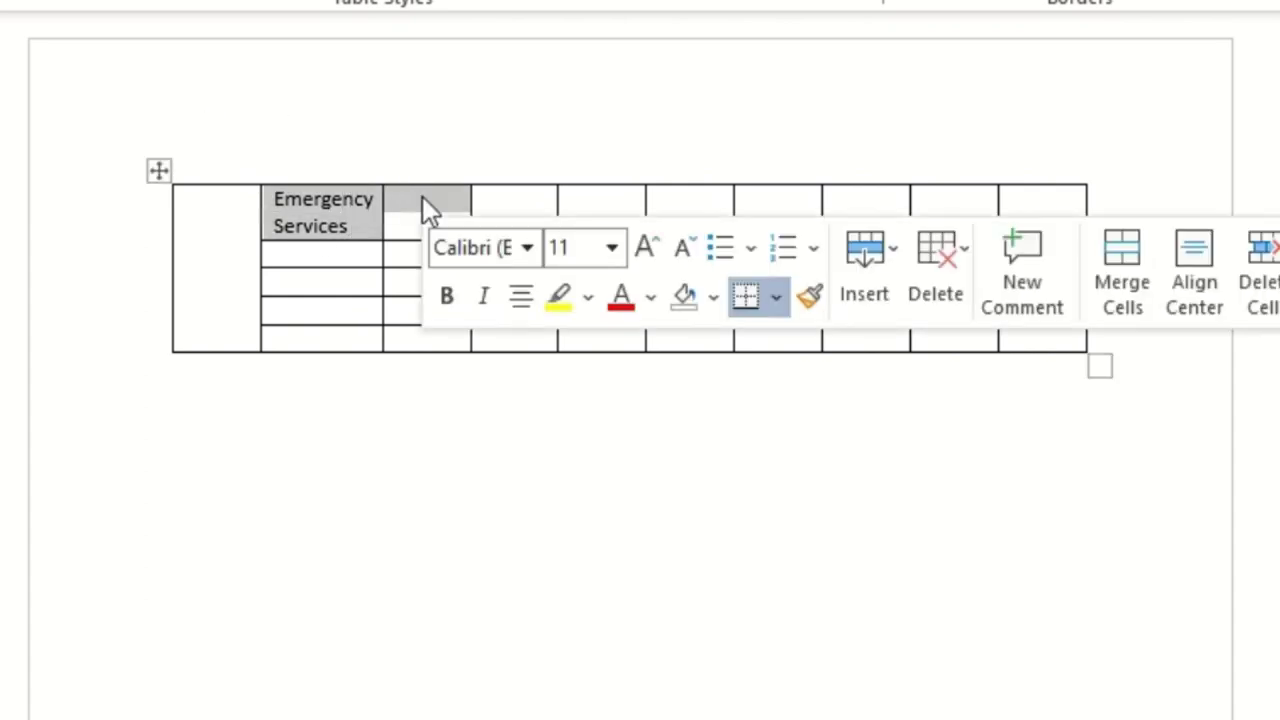
pyautogui.click(1128, 294)
pyautogui.click(383, 254)
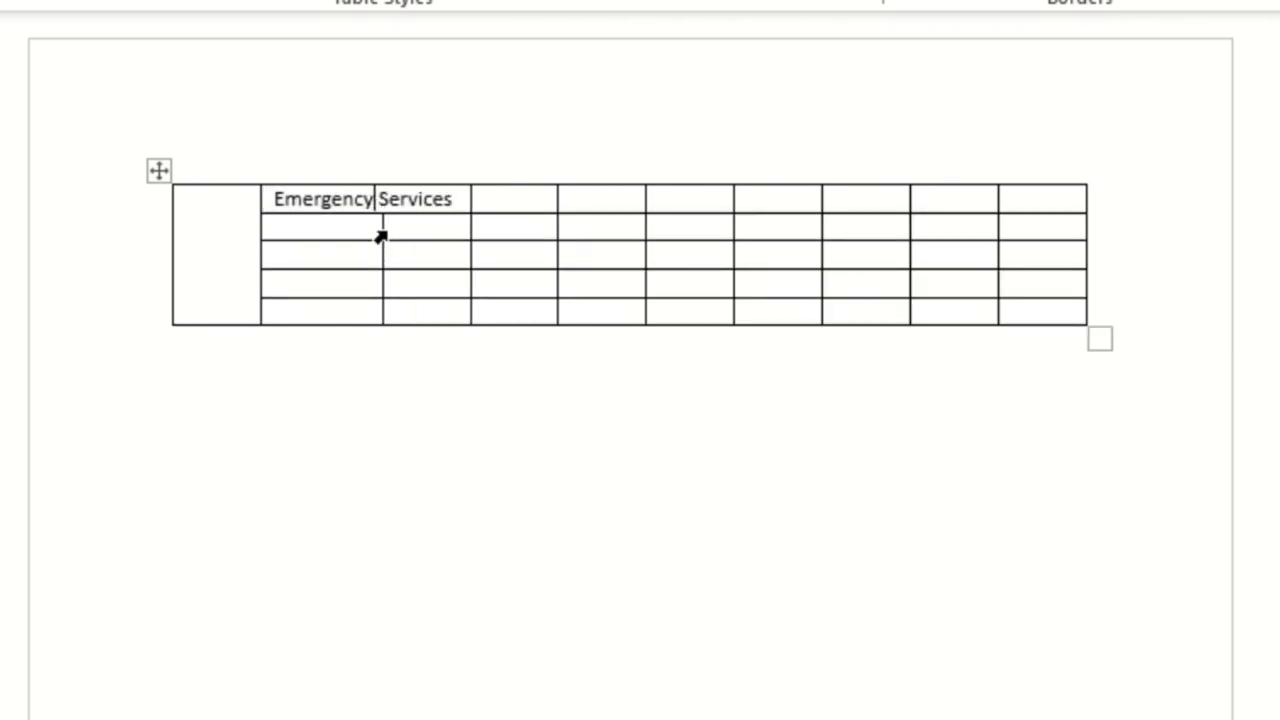
# Extend the Emergency Services heading over a third column by merging it with the next top-row cell
pyautogui.click(390, 238)
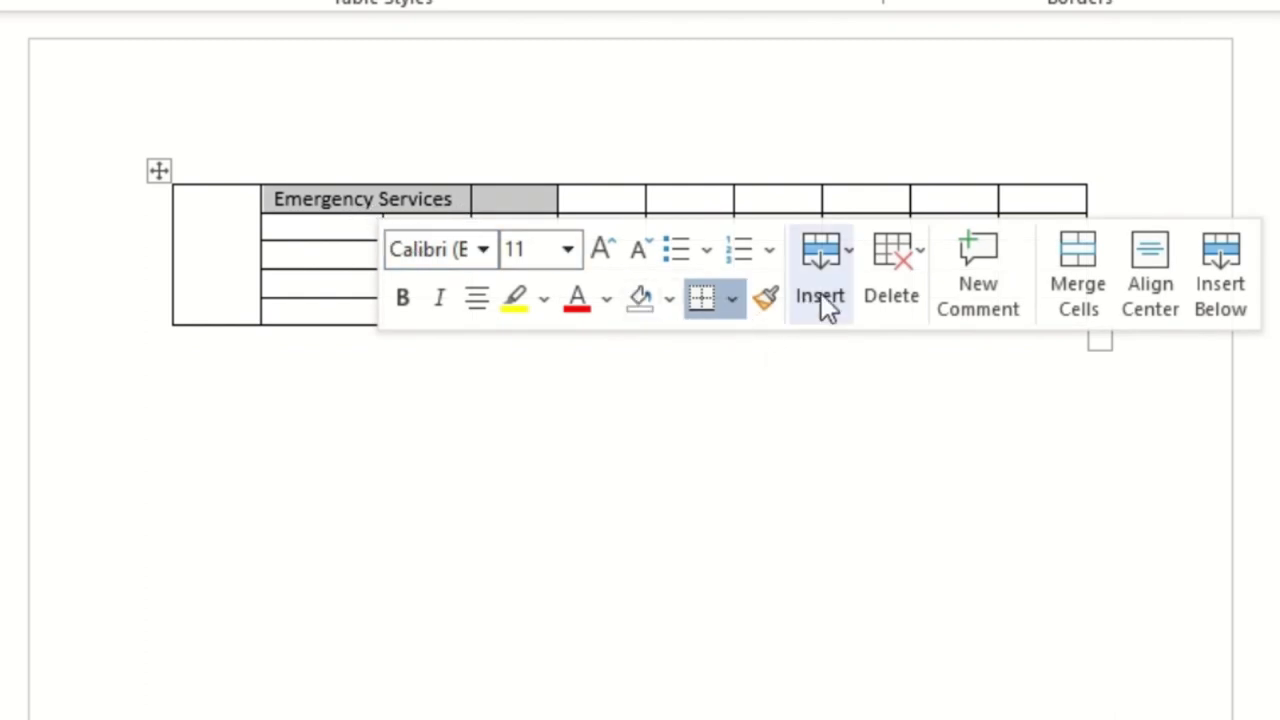
pyautogui.click(1078, 268)
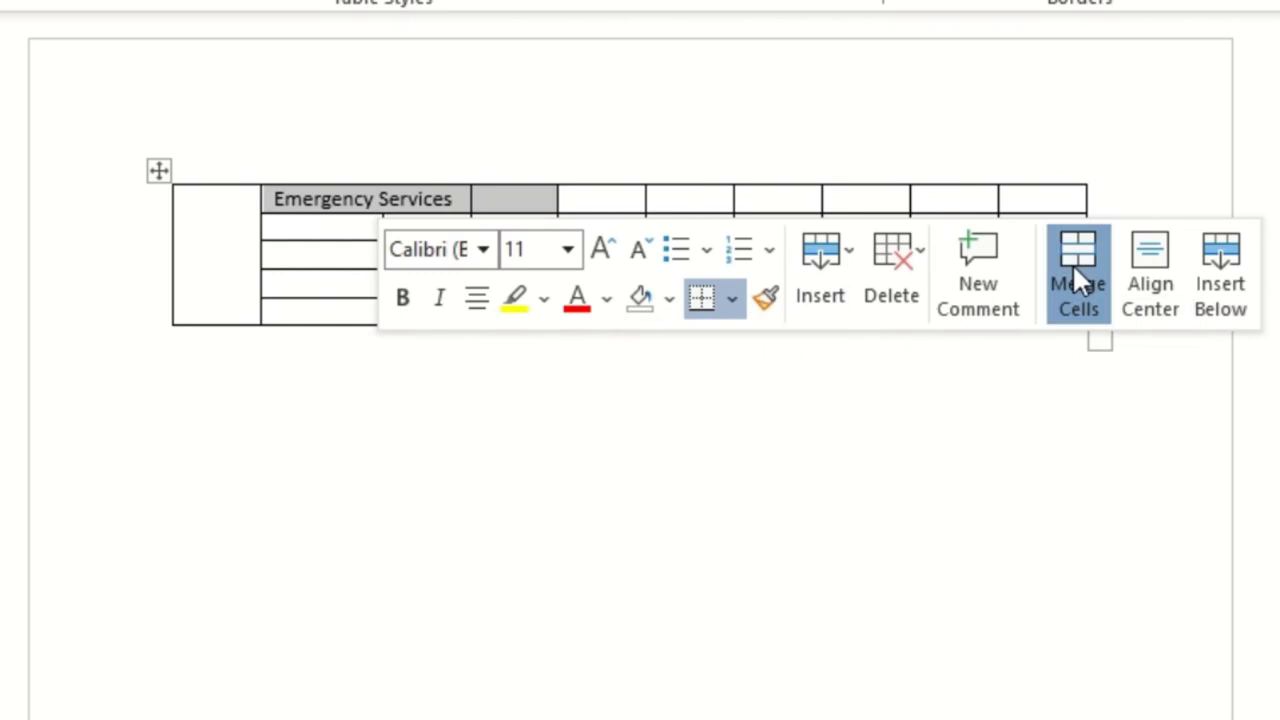
pyautogui.click(352, 205)
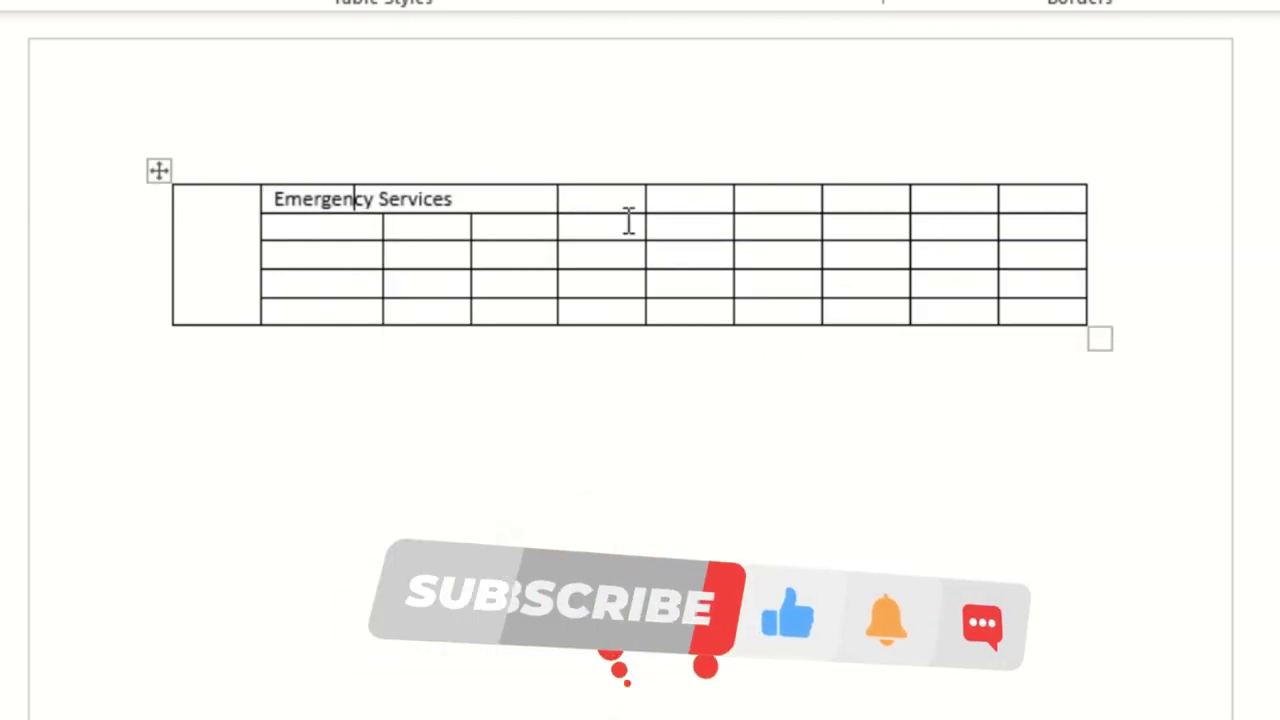
# Narrow the column after the Emergency Services heading to a thin spacer and enter "Local Services" in the following top-row cell
pyautogui.moveTo(642, 198); pyautogui.dragTo(583, 200)
pyautogui.click(668, 200)
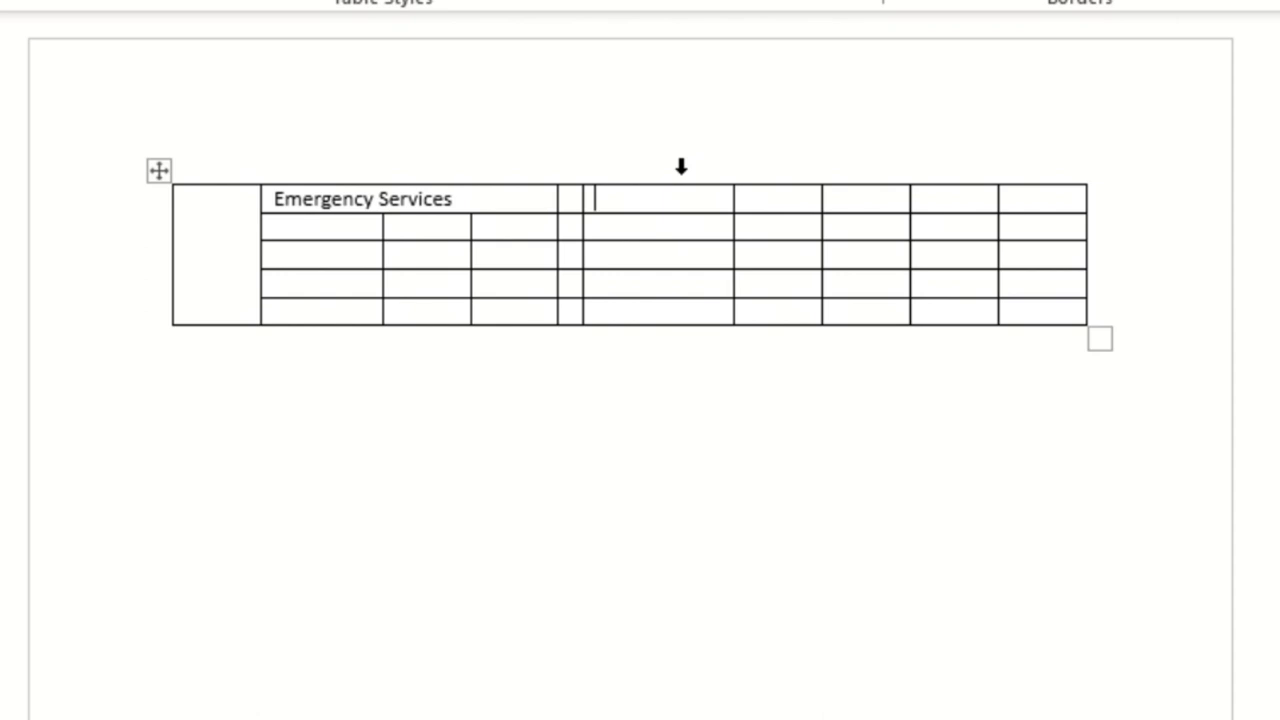
pyautogui.write('Local Services')
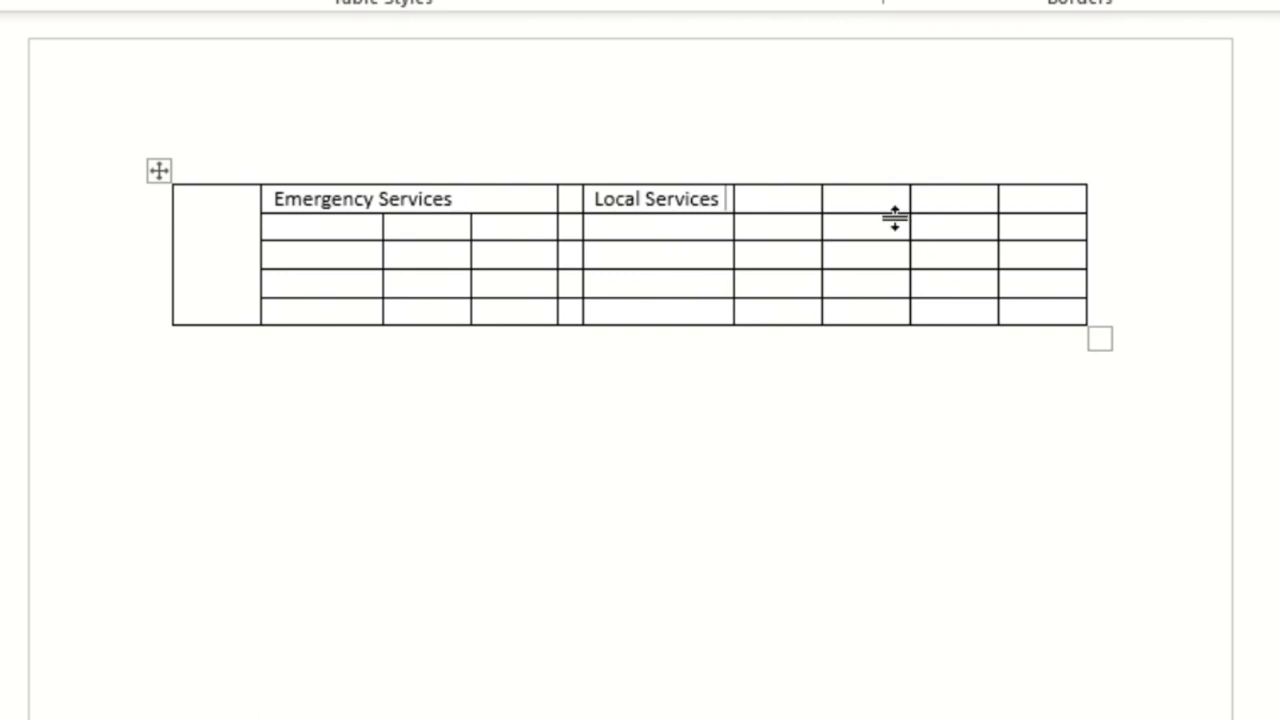
# Merge the Local Services heading cell with the next two cells in the top row
pyautogui.moveTo(863, 203); pyautogui.dragTo(724, 197)
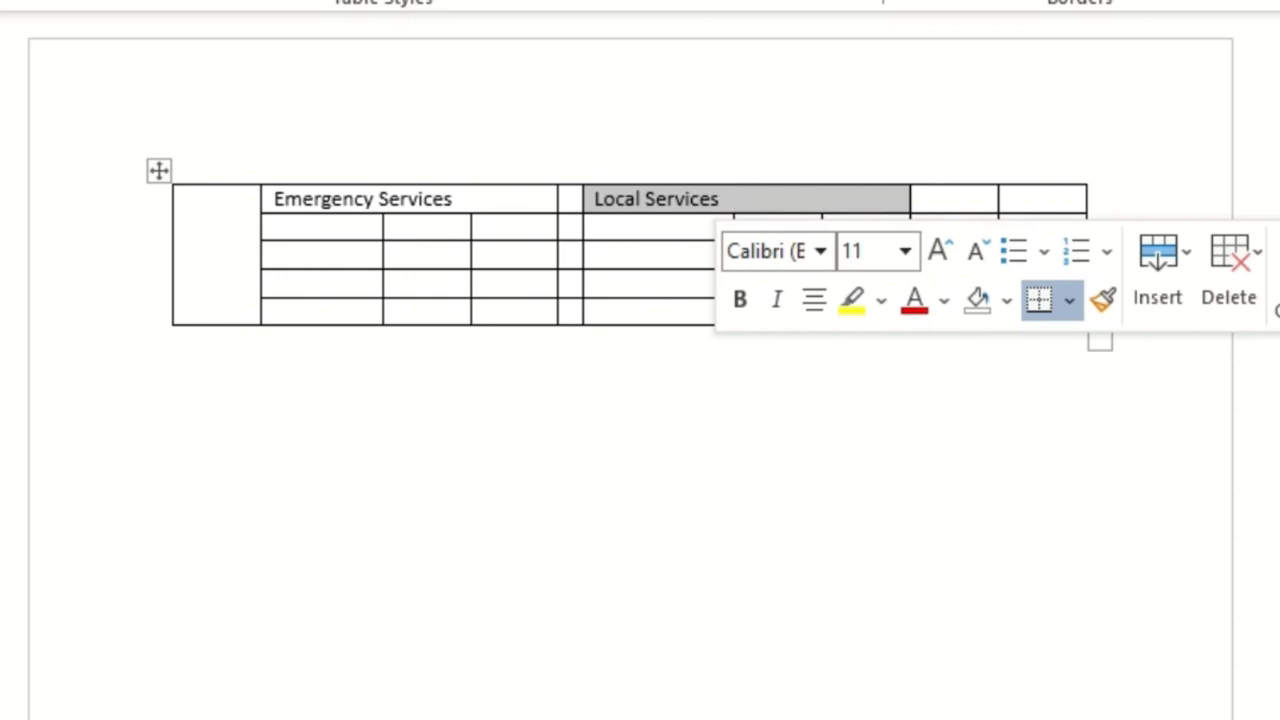
pyautogui.click(746, 210)
pyautogui.moveTo(738, 206); pyautogui.dragTo(594, 198)
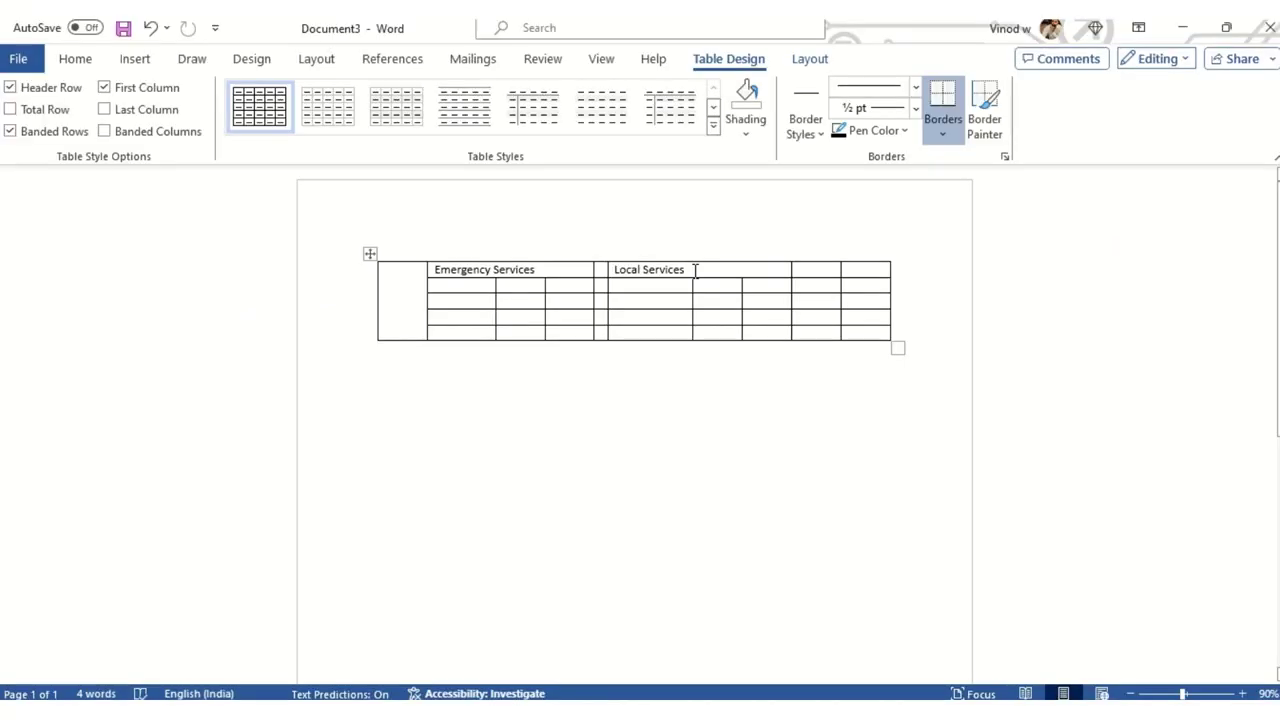
# Delete the two empty columns beyond the Local Services group, covering all five rows
pyautogui.click(835, 258)
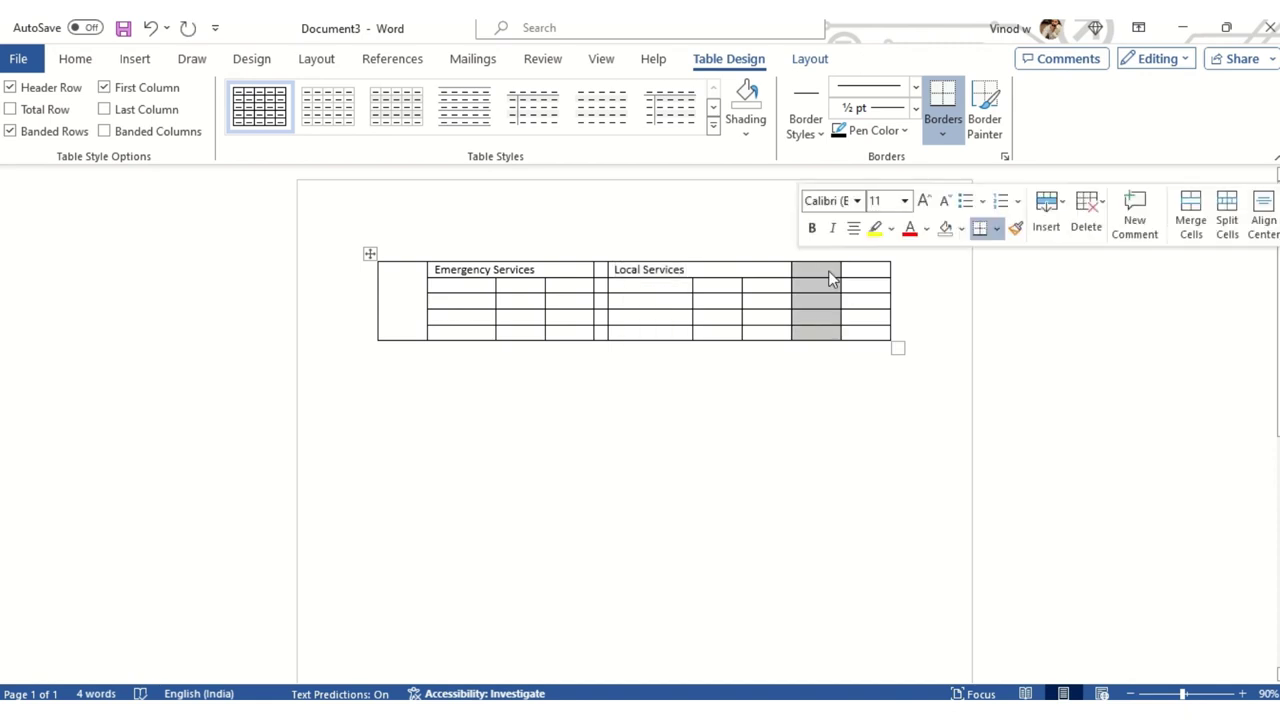
pyautogui.moveTo(820, 272); pyautogui.dragTo(864, 318)
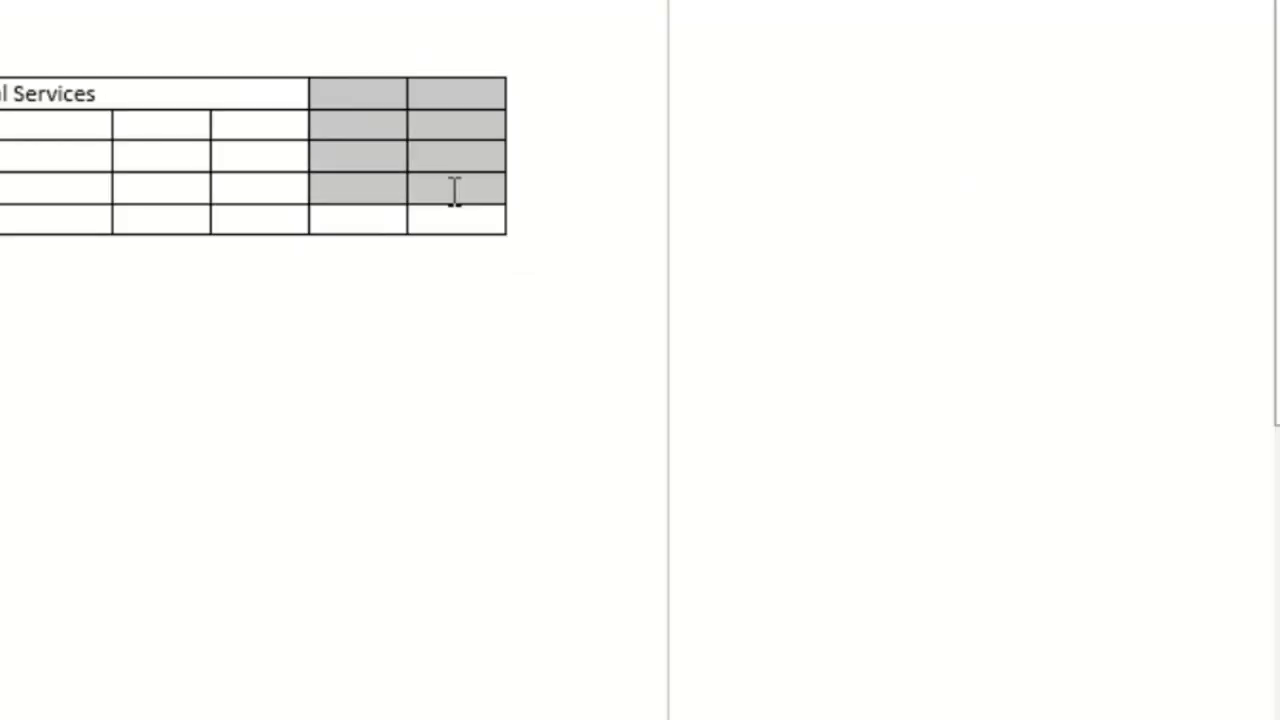
pyautogui.moveTo(454, 192); pyautogui.dragTo(468, 214)
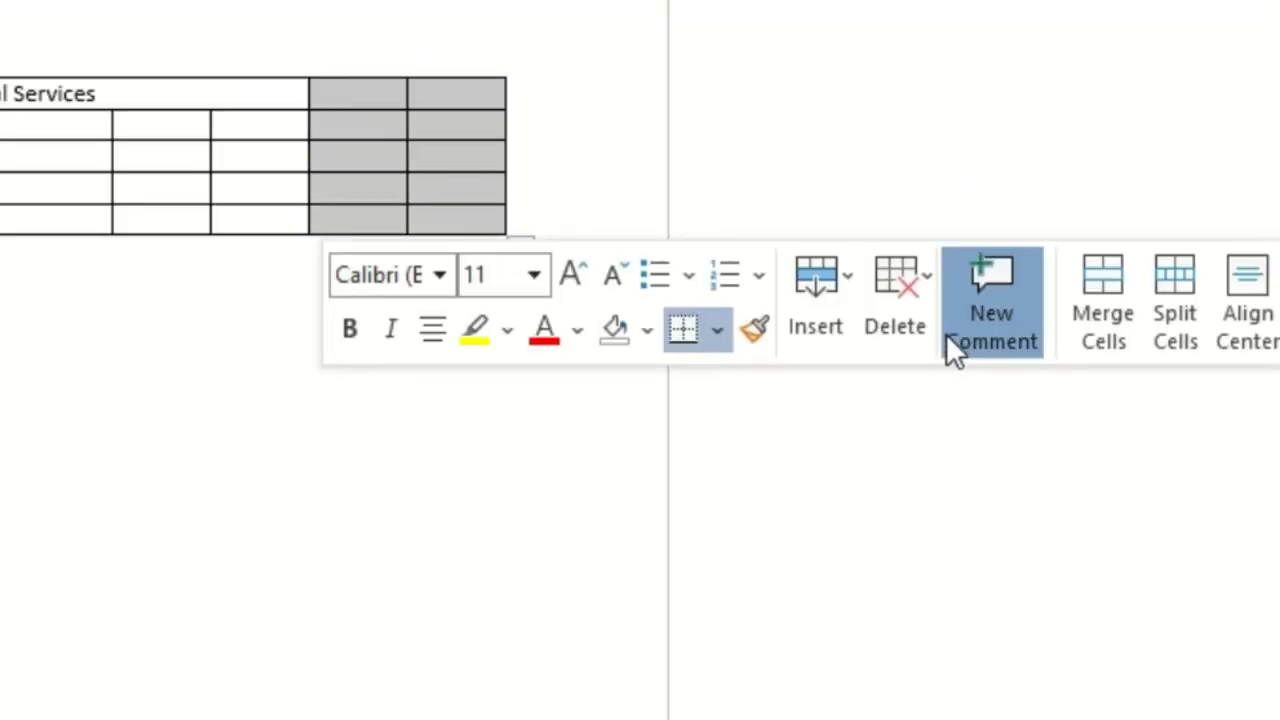
pyautogui.click(907, 335)
pyautogui.click(1035, 441)
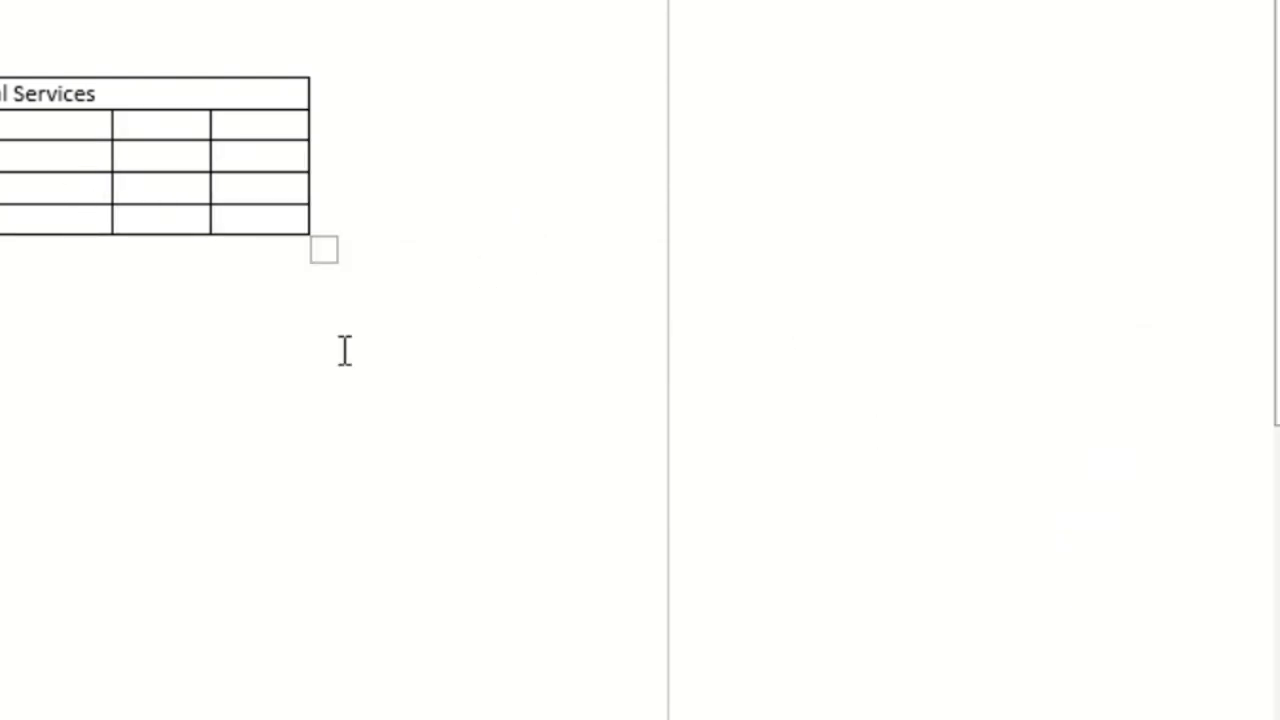
pyautogui.click(551, 243)
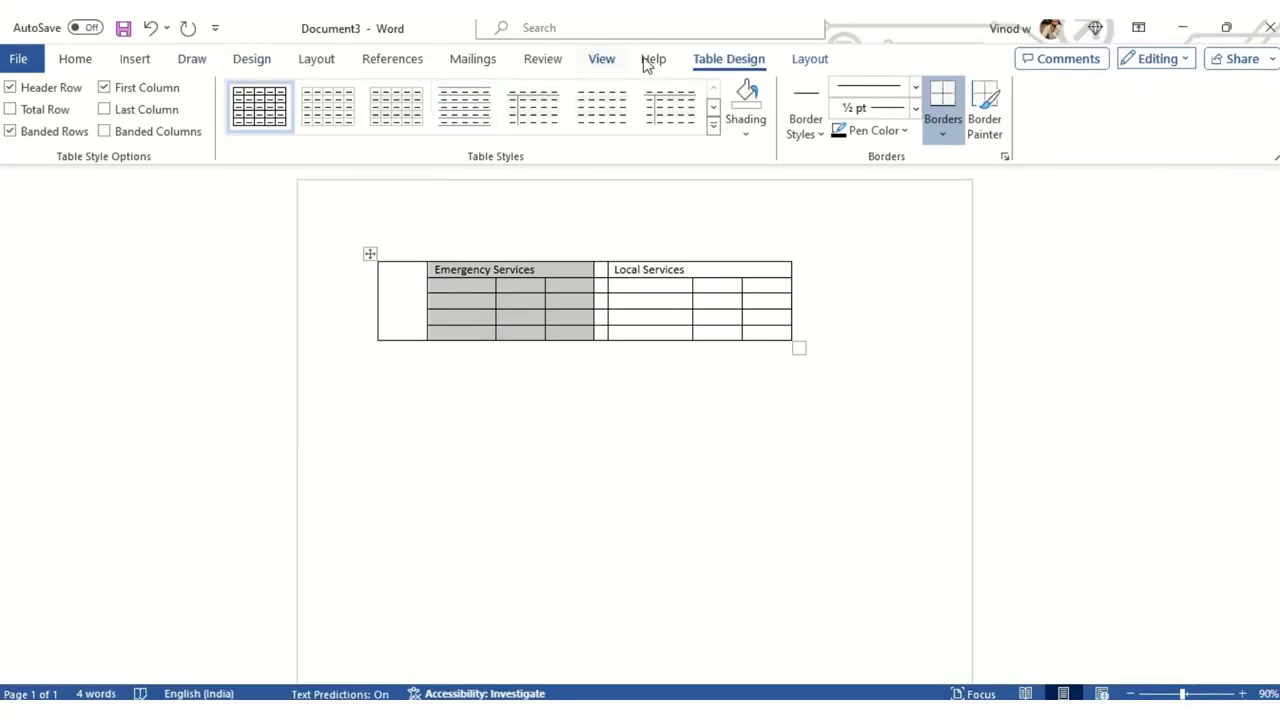
pyautogui.click(602, 62)
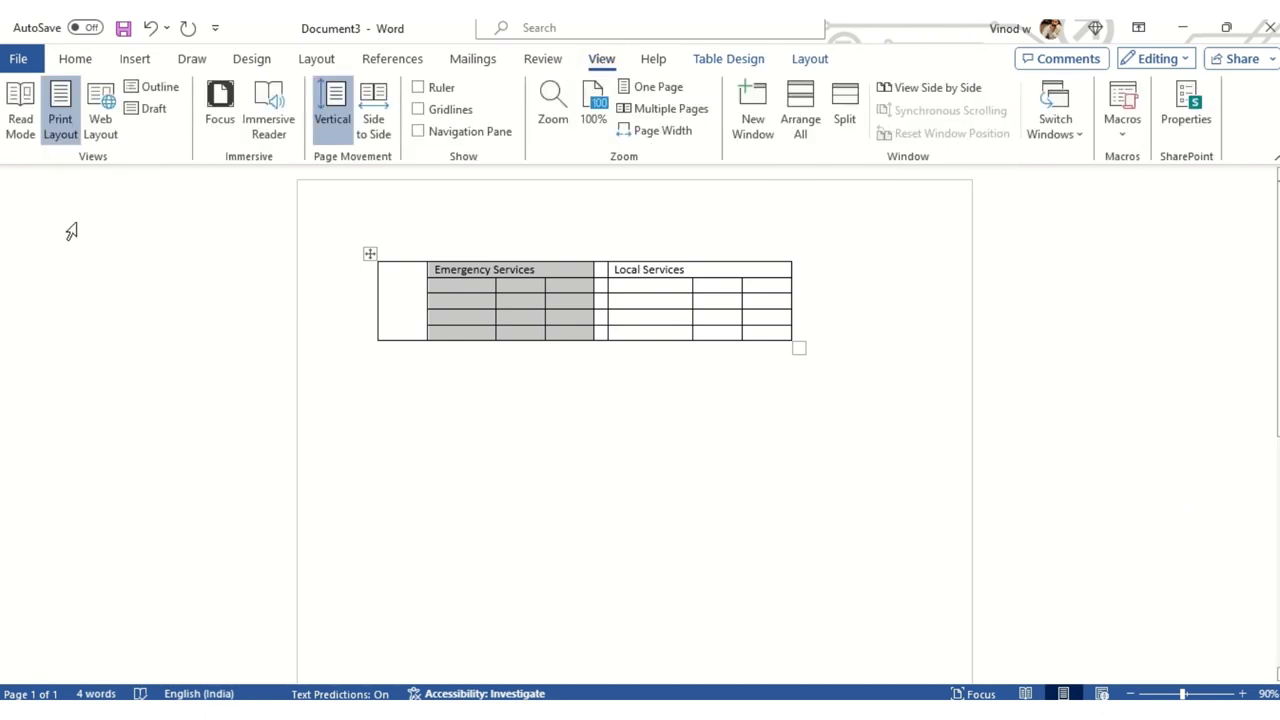
pyautogui.click(826, 549)
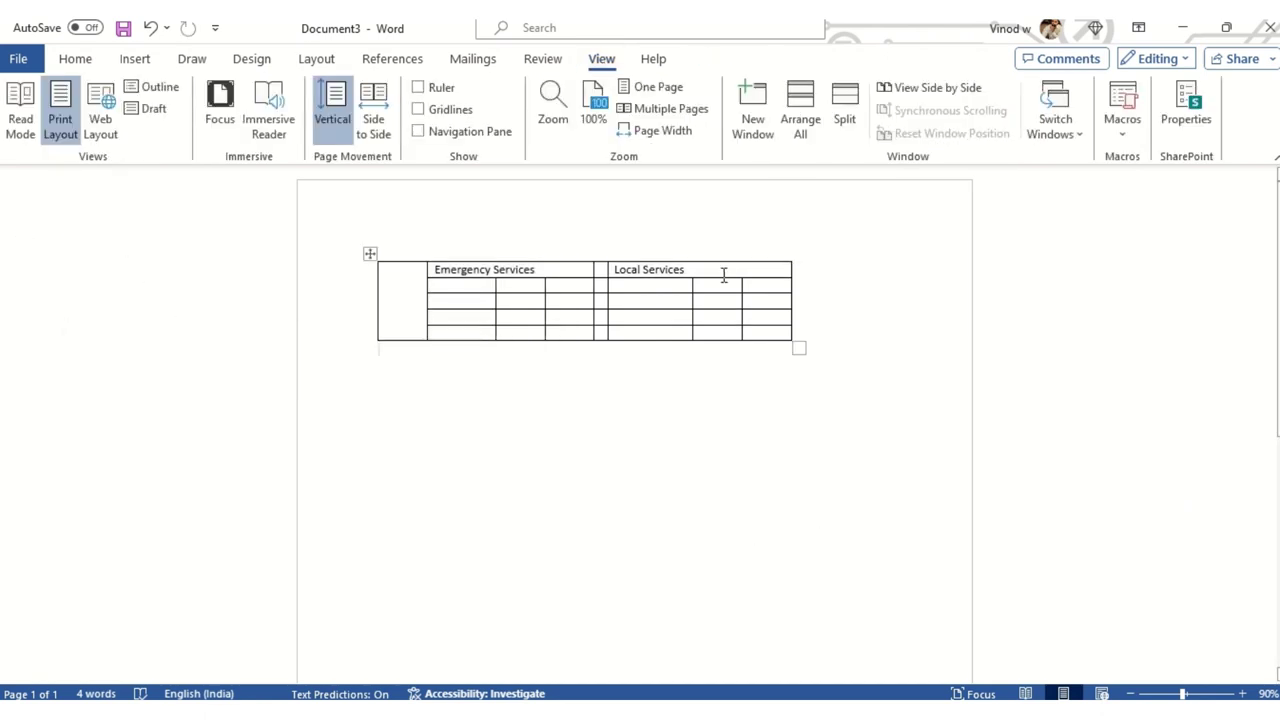
# Enlarge the whole table so its outer edge extends past the Local Services group towards the page edge
pyautogui.click(370, 253)
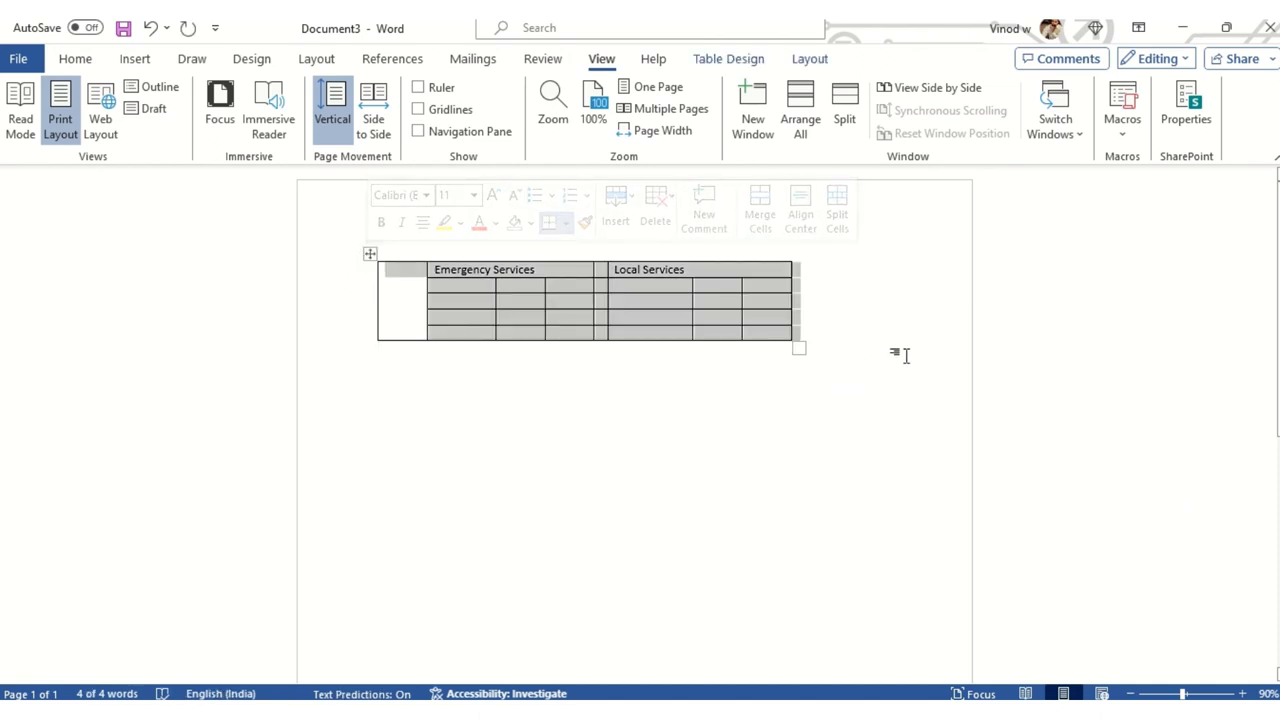
pyautogui.moveTo(800, 347); pyautogui.dragTo(918, 427)
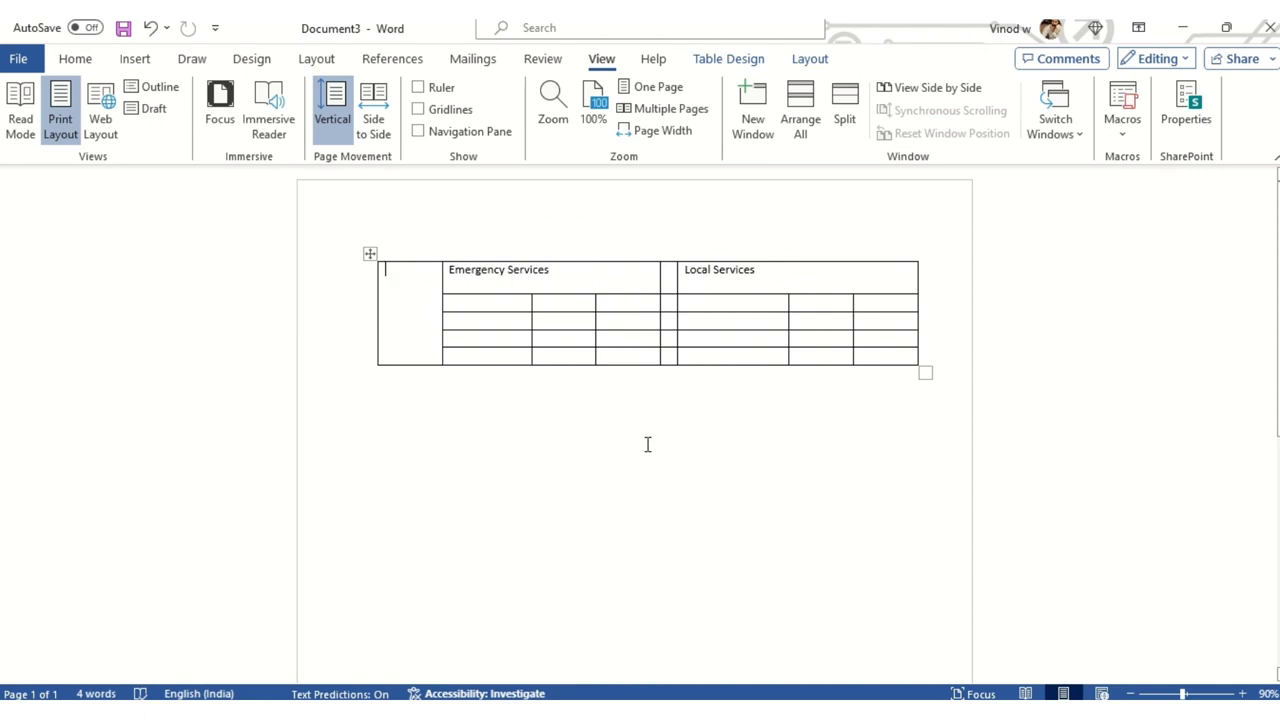
pyautogui.click(576, 452)
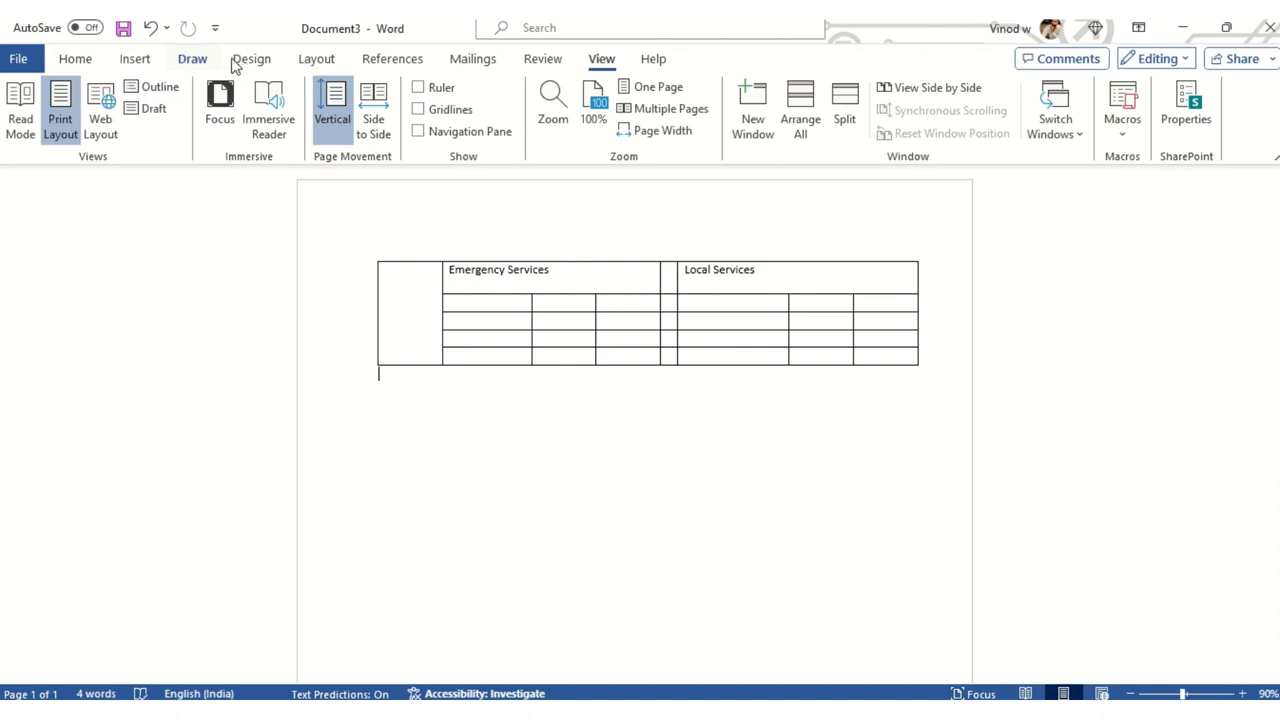
# Set the paper size to A4 and apply the Narrow margins of 1.27 cm on all sides
pyautogui.click(312, 60)
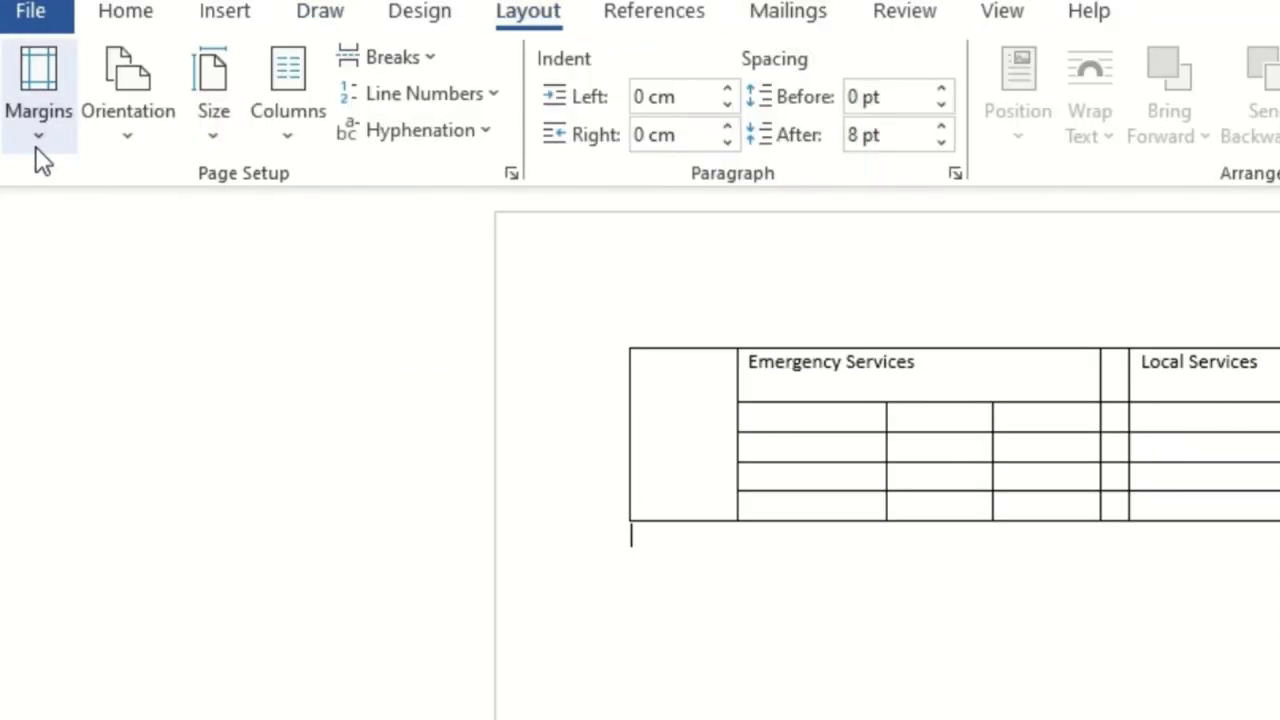
pyautogui.click(219, 140)
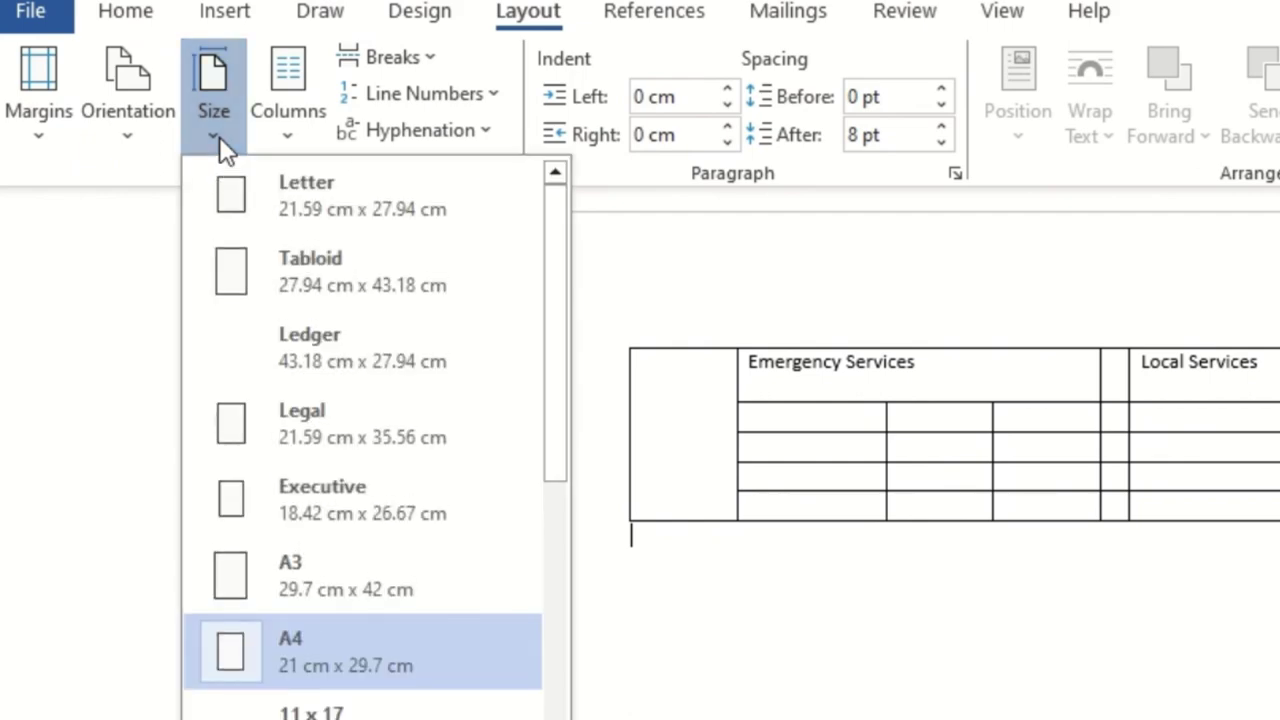
pyautogui.click(405, 652)
pyautogui.click(45, 133)
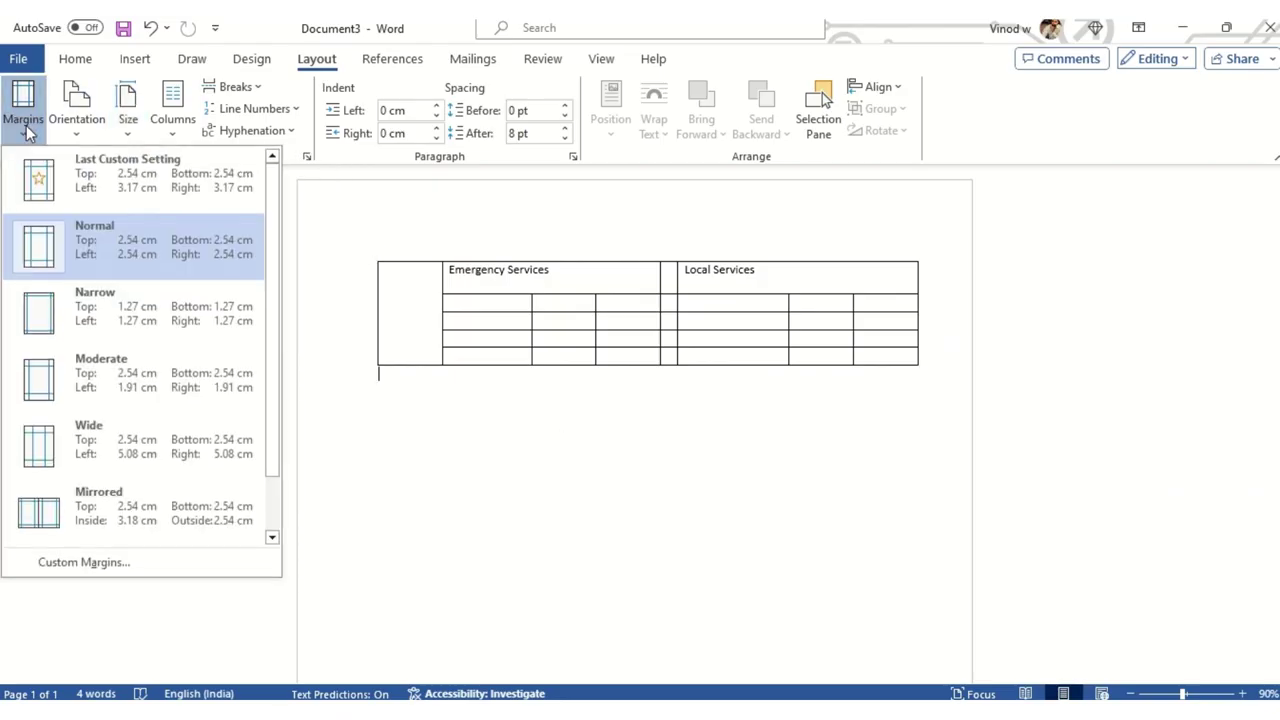
pyautogui.click(110, 336)
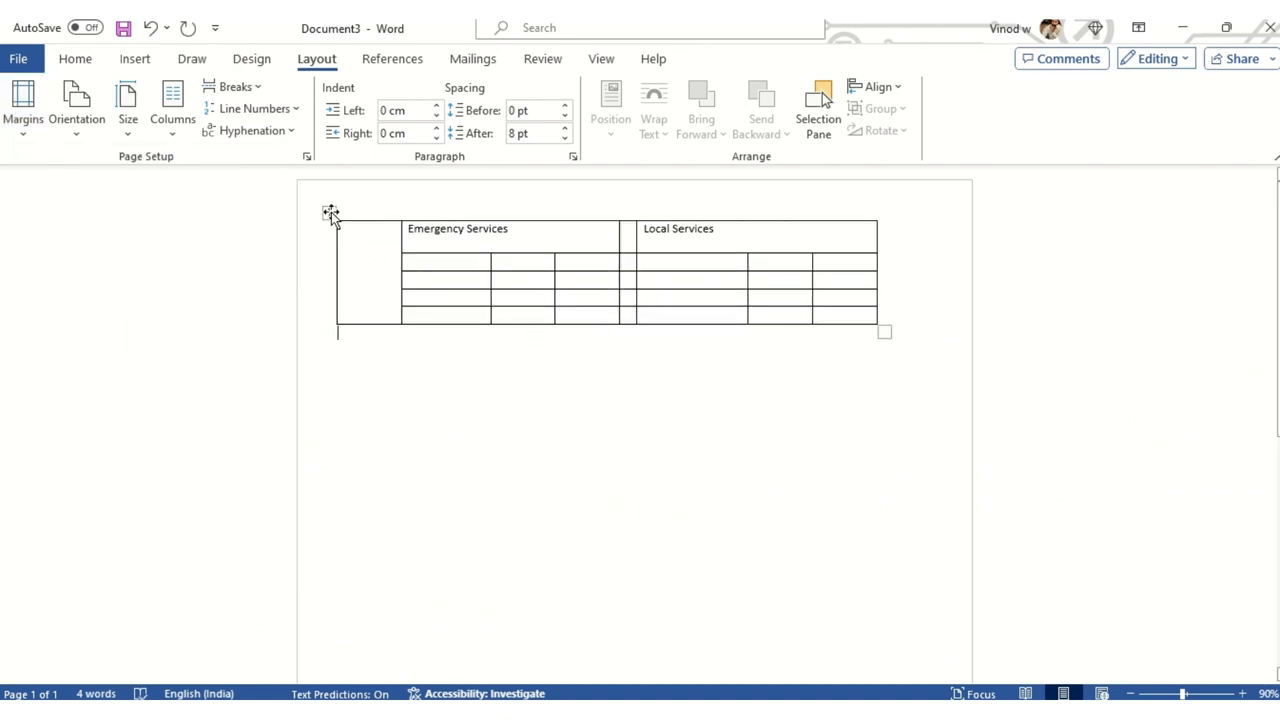
# Widen the whole table to fill the page between the narrow margins
pyautogui.click(330, 213)
pyautogui.moveTo(885, 331); pyautogui.dragTo(921, 336)
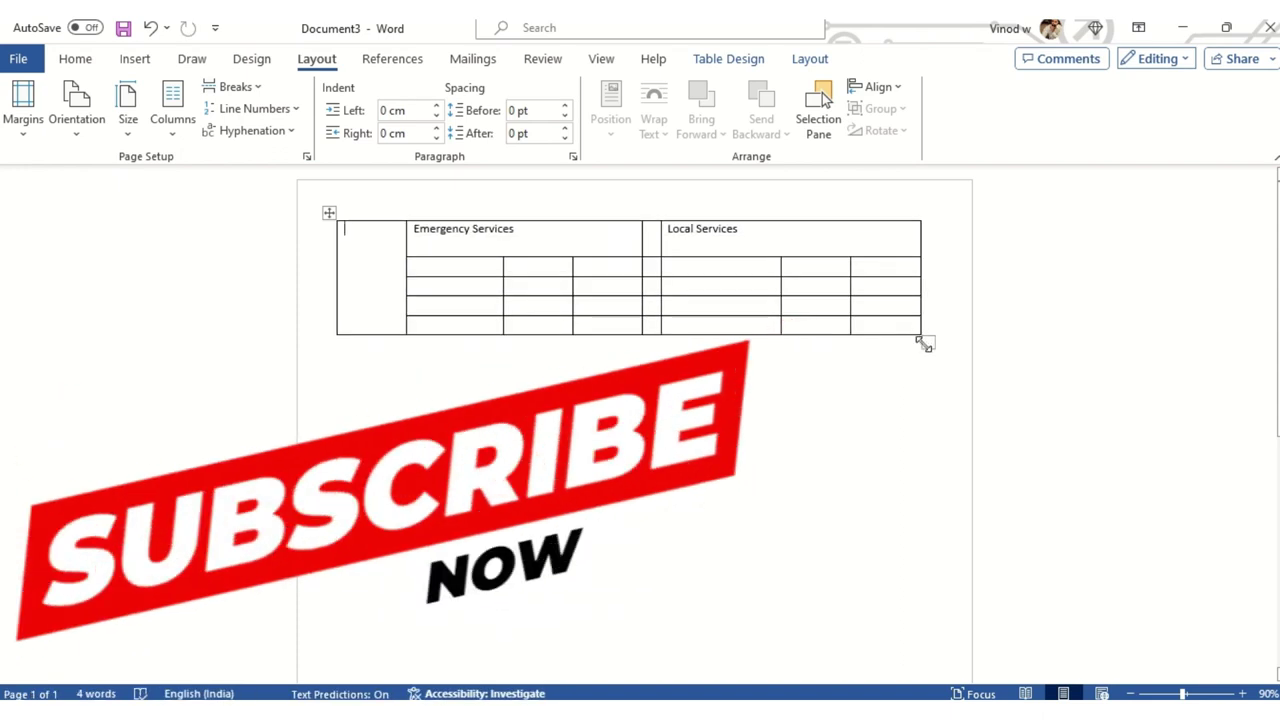
pyautogui.click(571, 341)
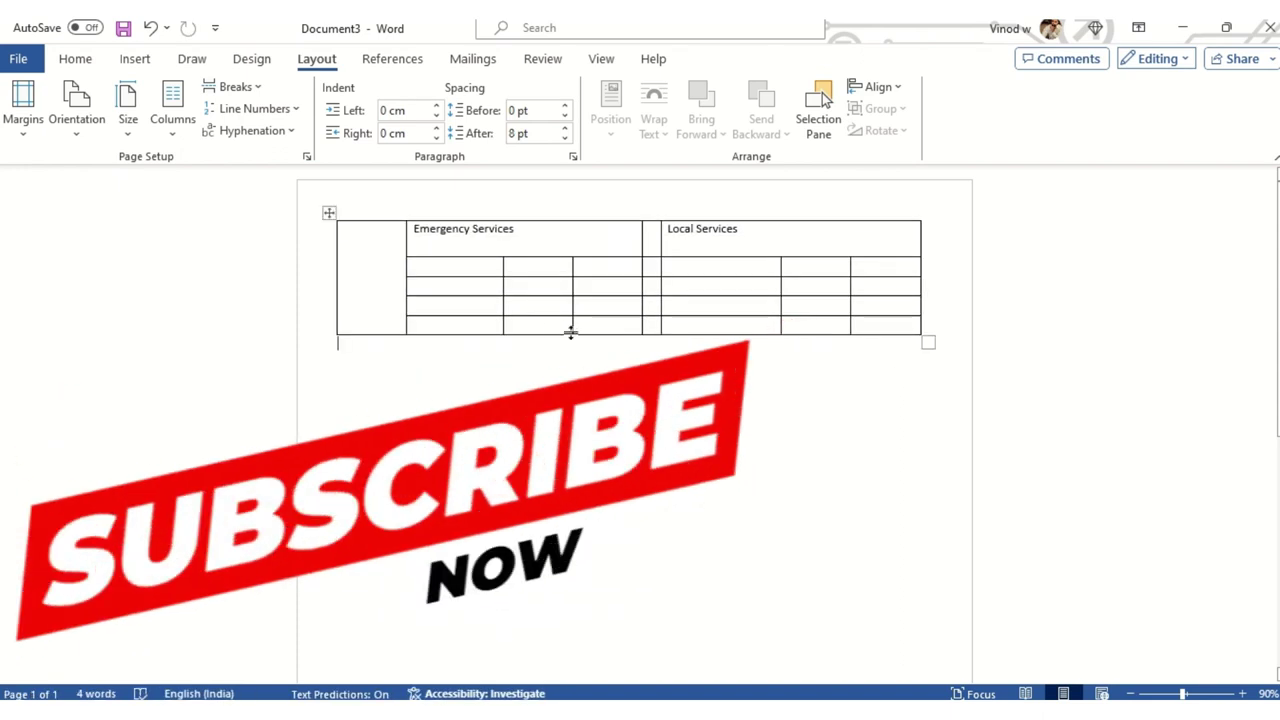
# Select the four rows beneath the headings and insert sixteen new rows below them, four at a time
pyautogui.moveTo(483, 313); pyautogui.dragTo(886, 317)
pyautogui.click(491, 309)
pyautogui.moveTo(466, 263)
pyautogui.mouseDown()
pyautogui.moveTo(769, 329)
pyautogui.moveTo(920, 331)
pyautogui.mouseUp()
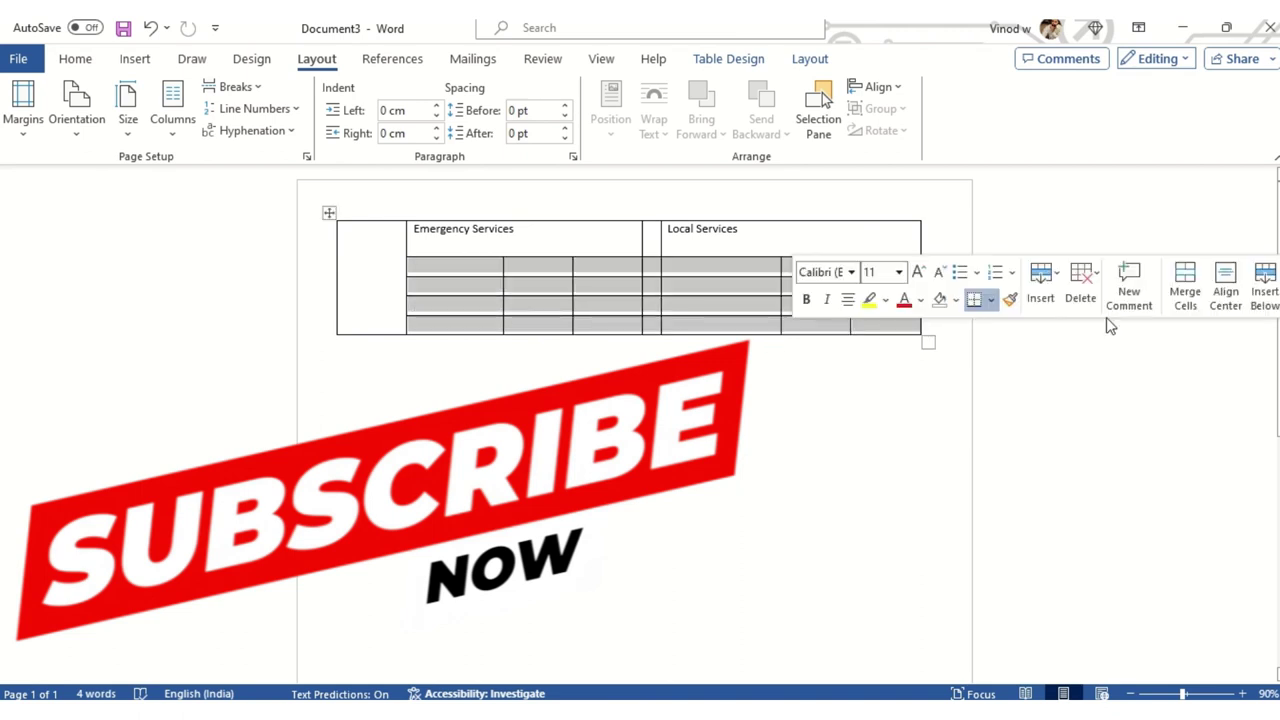
pyautogui.moveTo(403, 317)
pyautogui.mouseDown()
pyautogui.moveTo(397, 285)
pyautogui.moveTo(866, 331)
pyautogui.mouseUp()
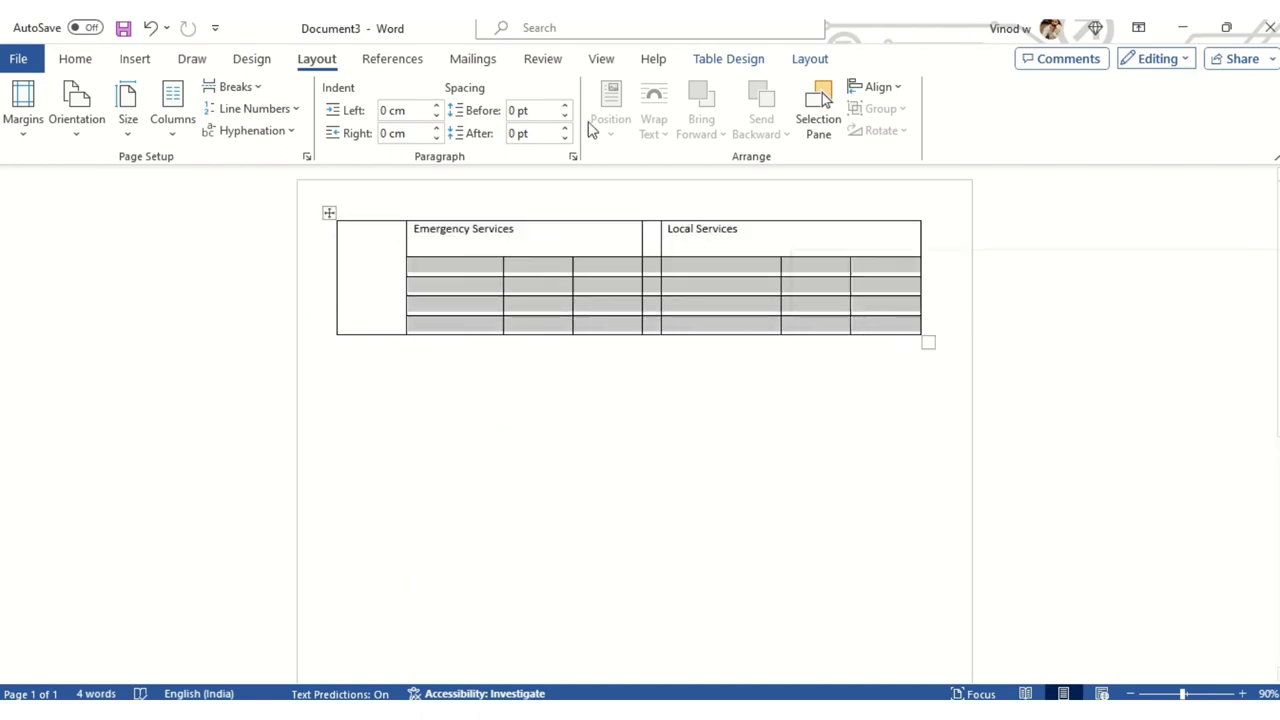
pyautogui.click(741, 61)
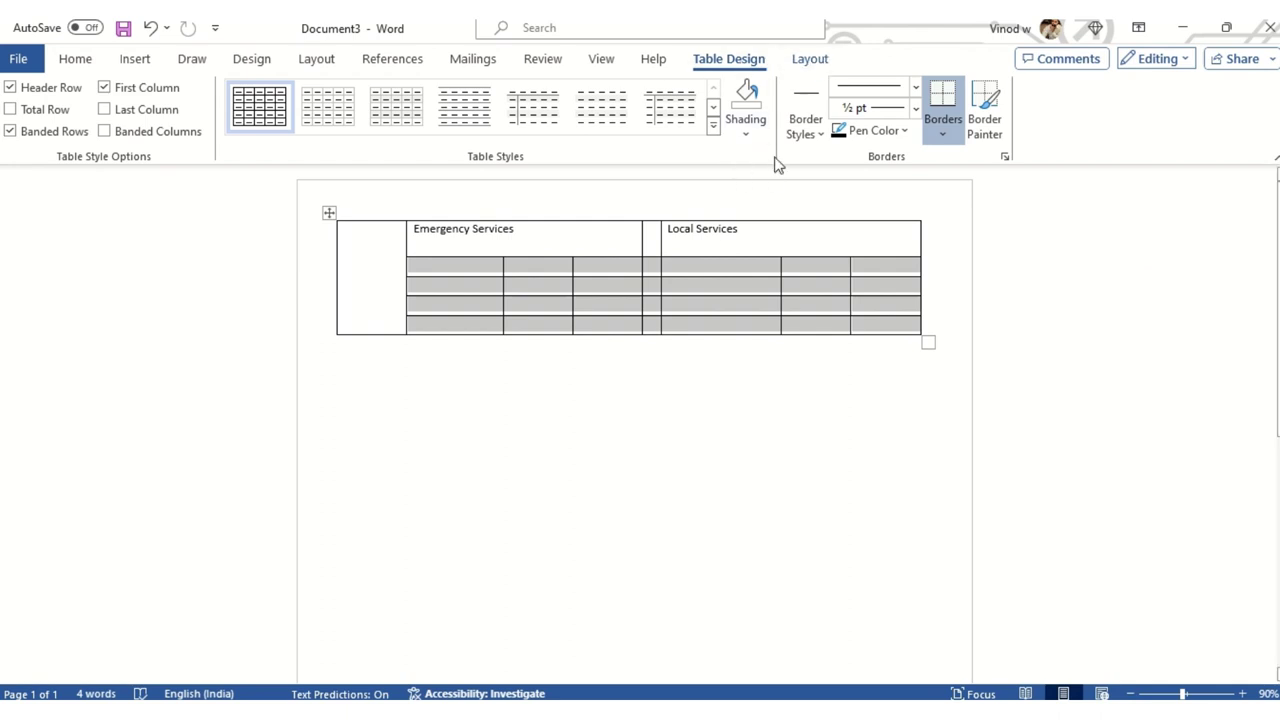
pyautogui.click(713, 126)
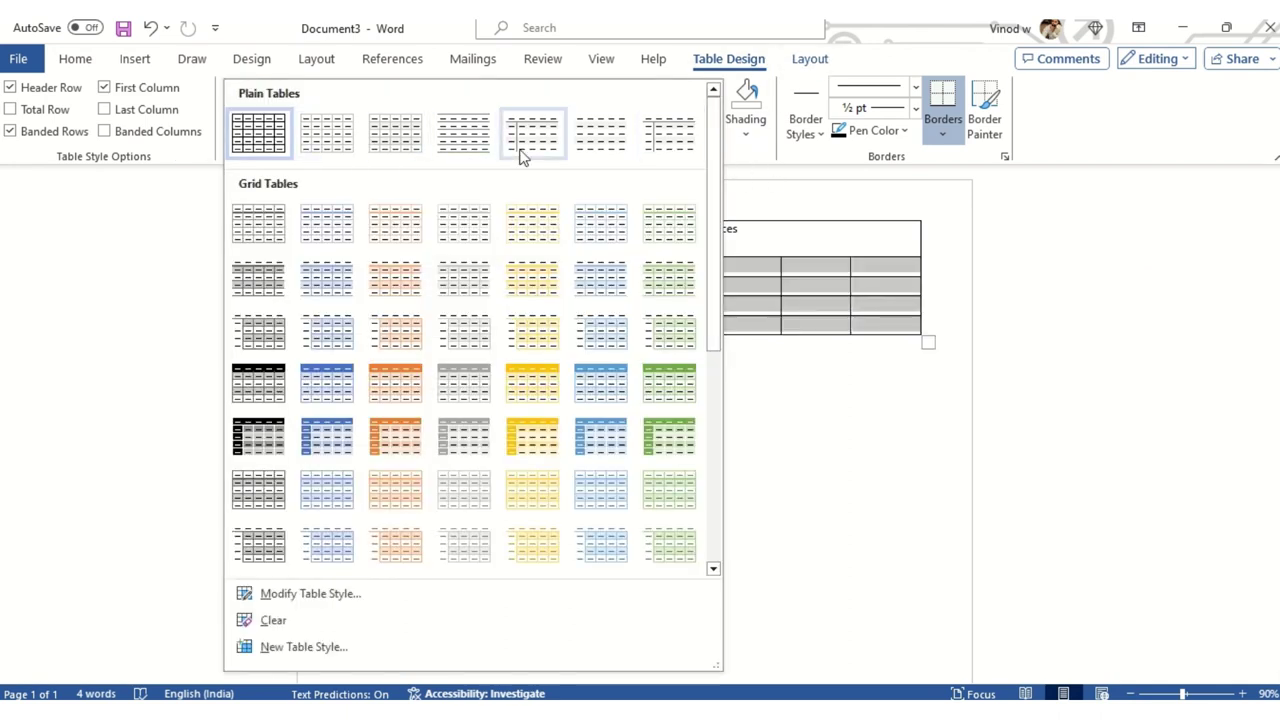
pyautogui.click(1001, 241)
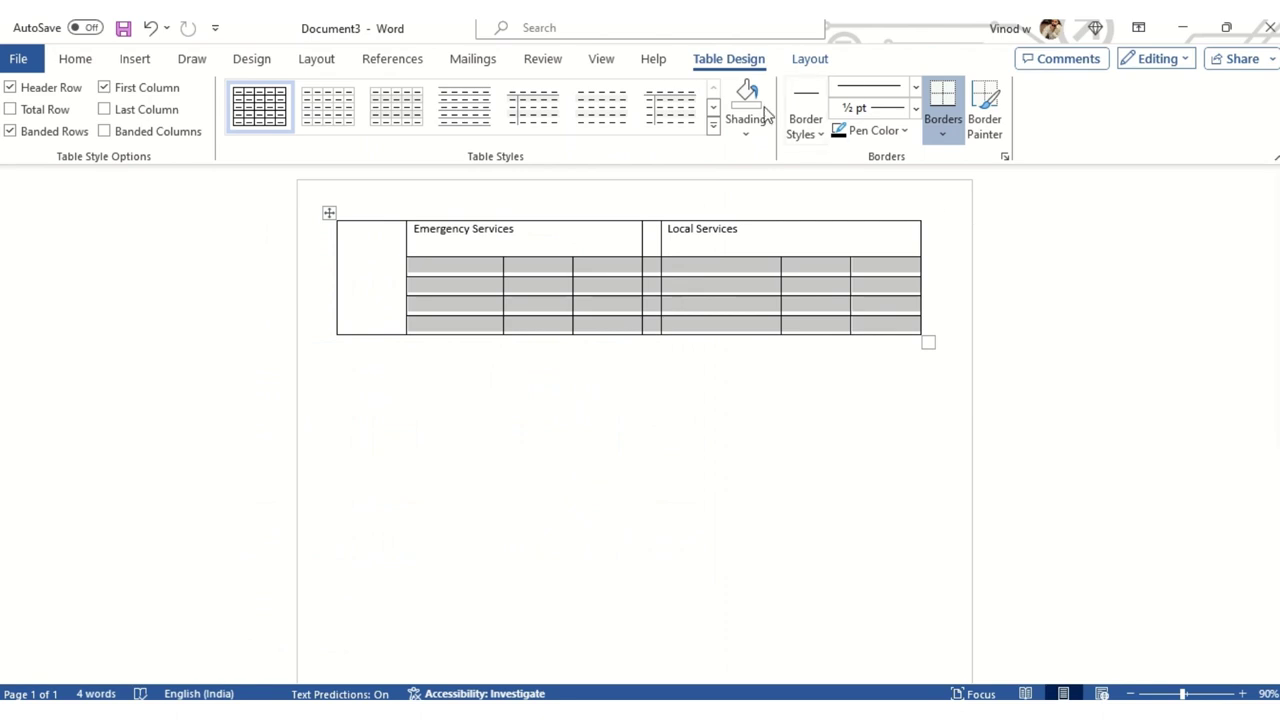
pyautogui.click(824, 65)
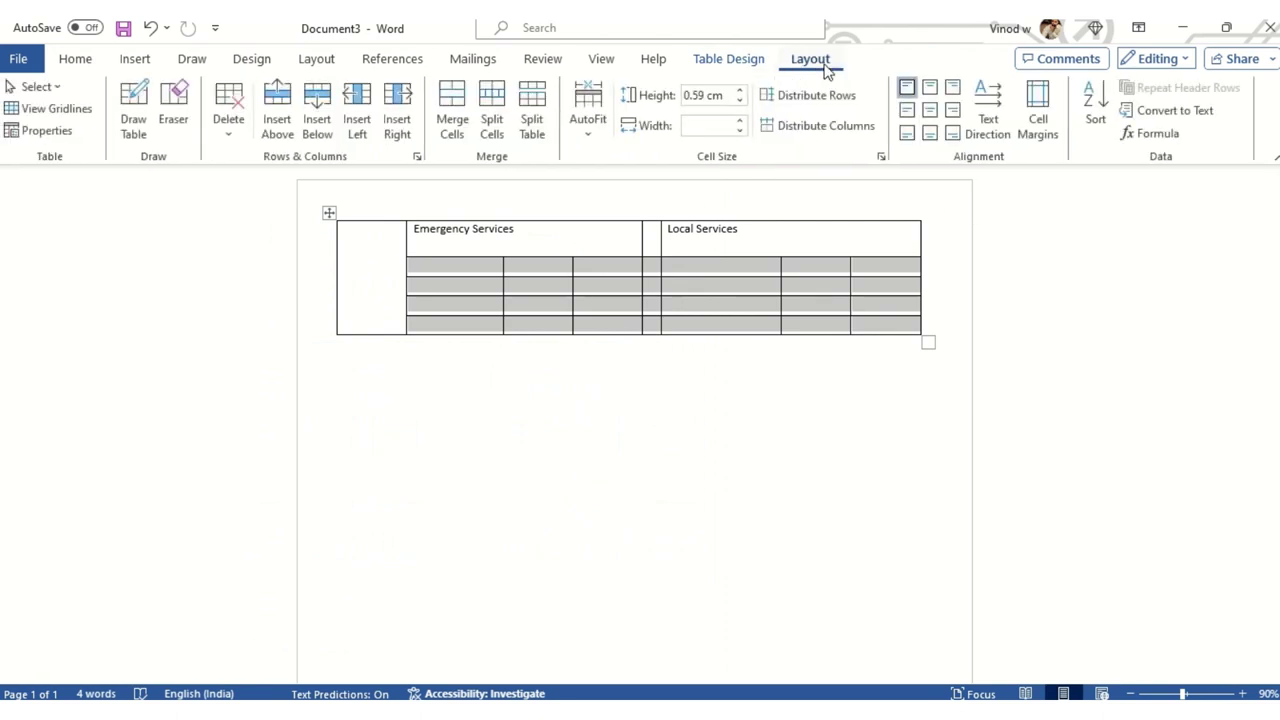
pyautogui.click(323, 140)
pyautogui.click(323, 140)
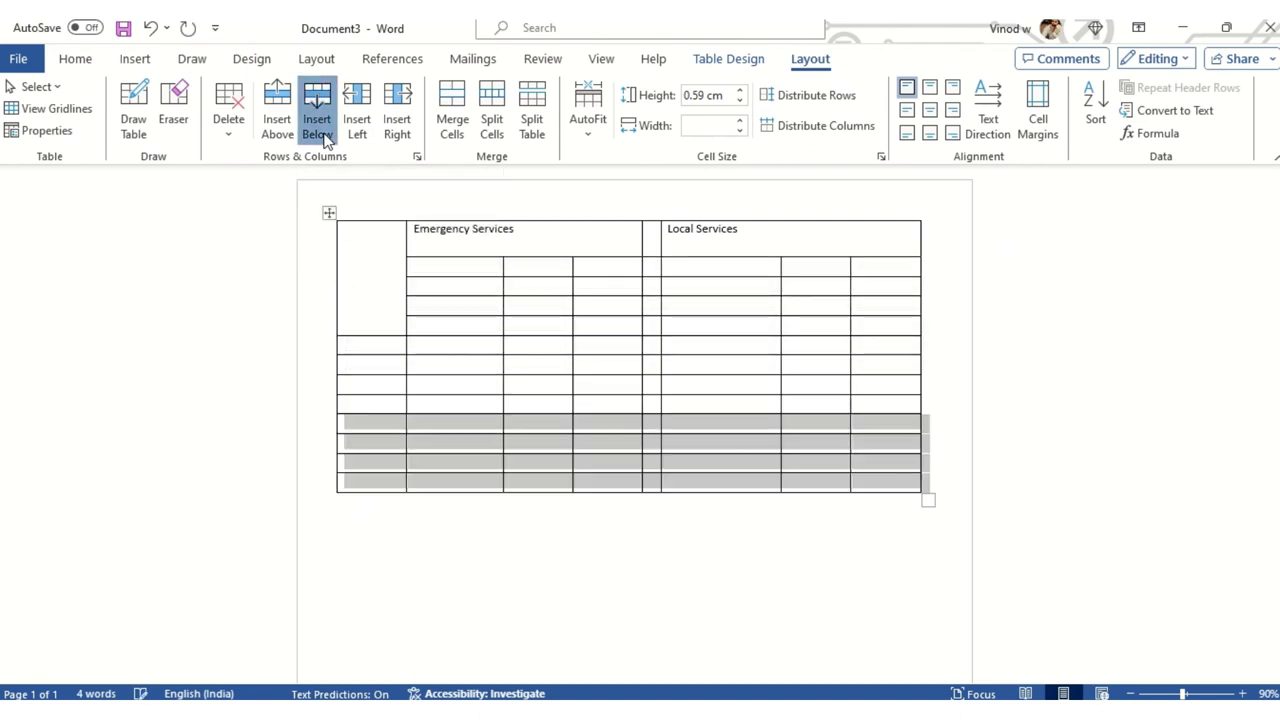
pyautogui.click(323, 140)
pyautogui.click(323, 140)
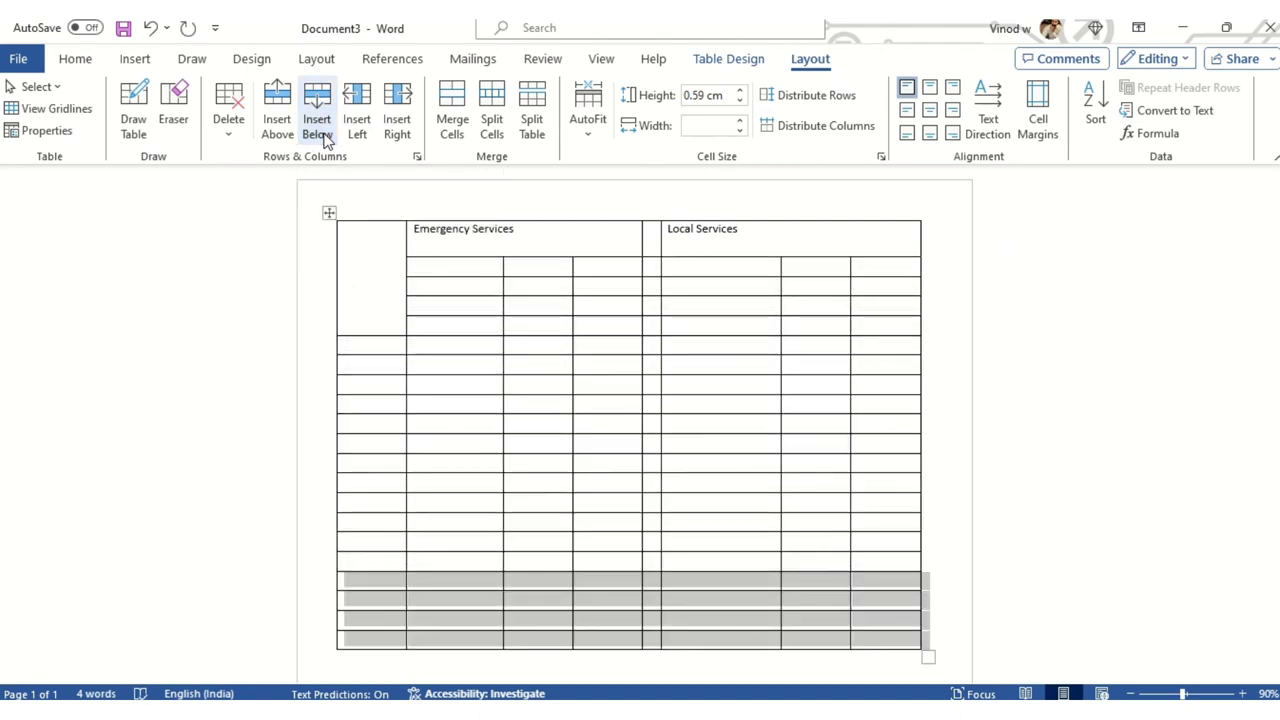
pyautogui.click(515, 340)
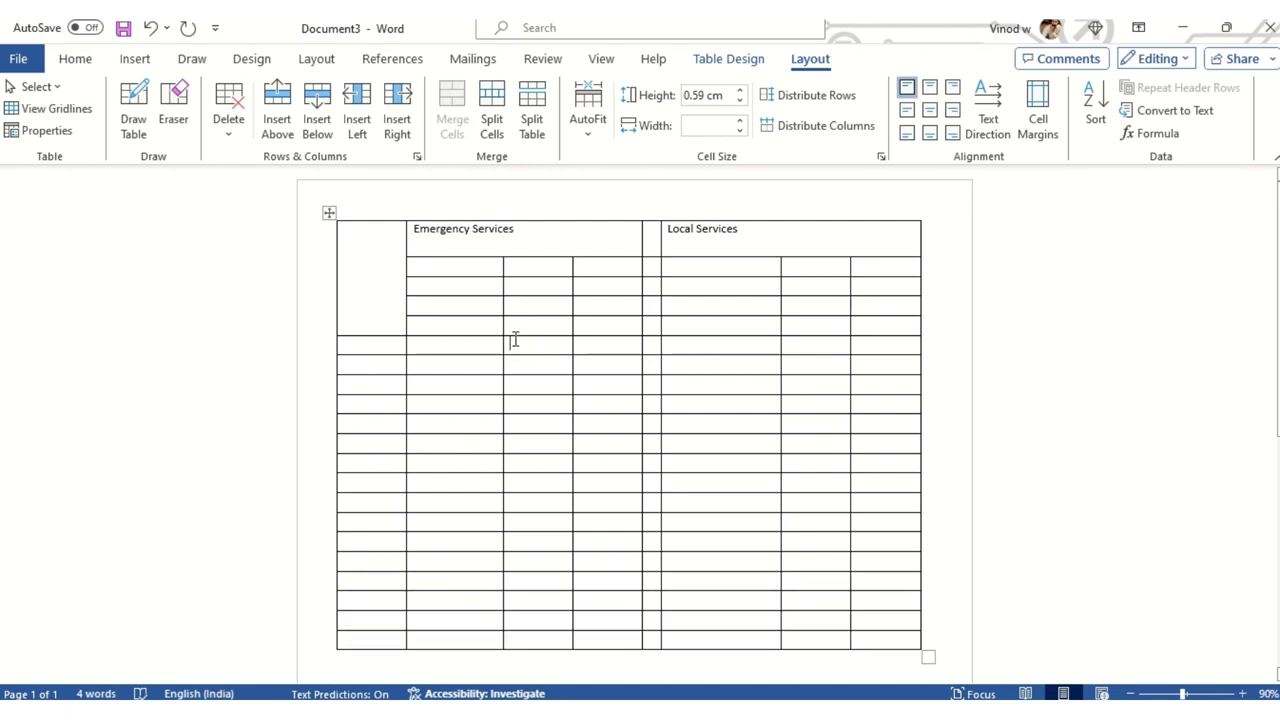
pyautogui.moveTo(474, 246); pyautogui.dragTo(786, 240)
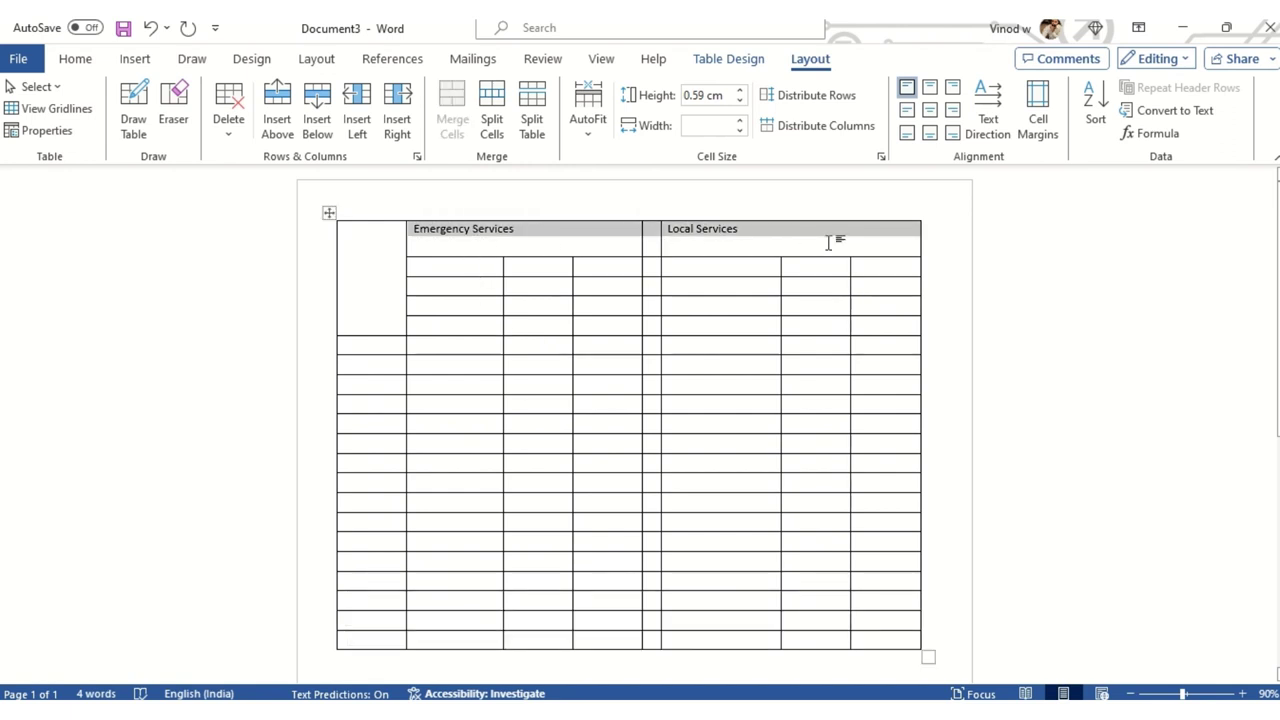
pyautogui.click(521, 344)
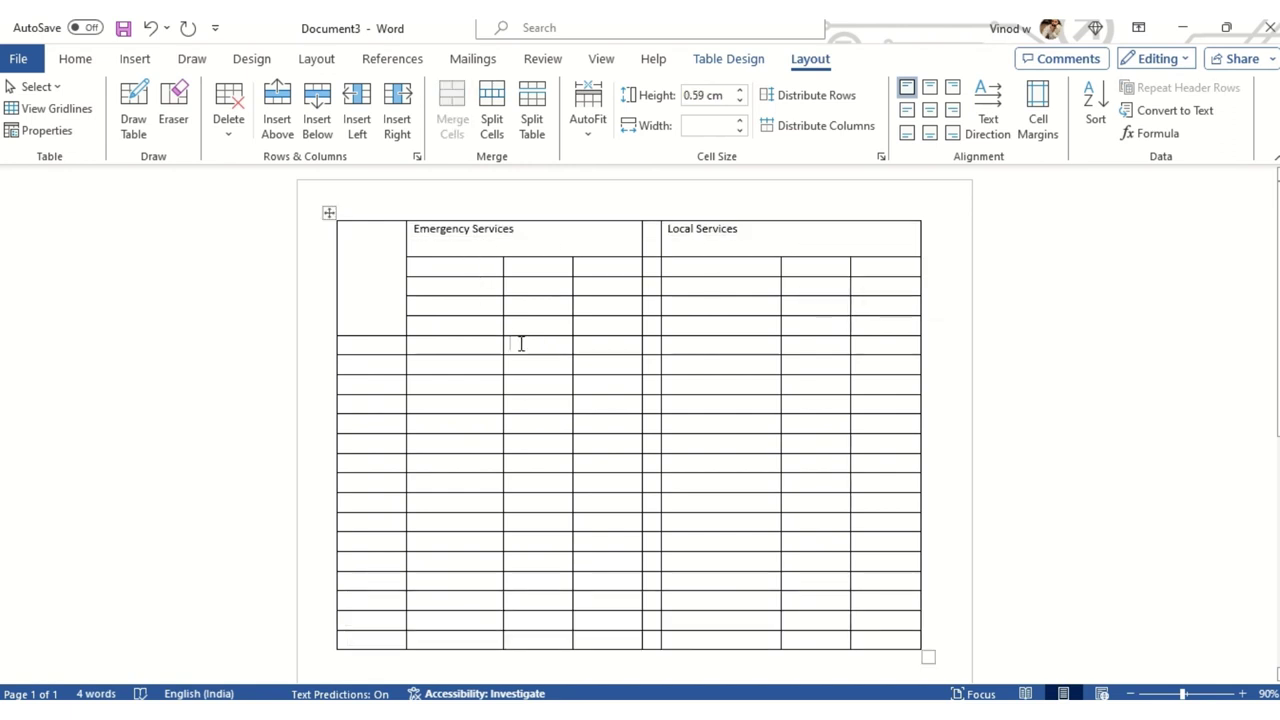
pyautogui.click(446, 267)
pyautogui.write('Name')
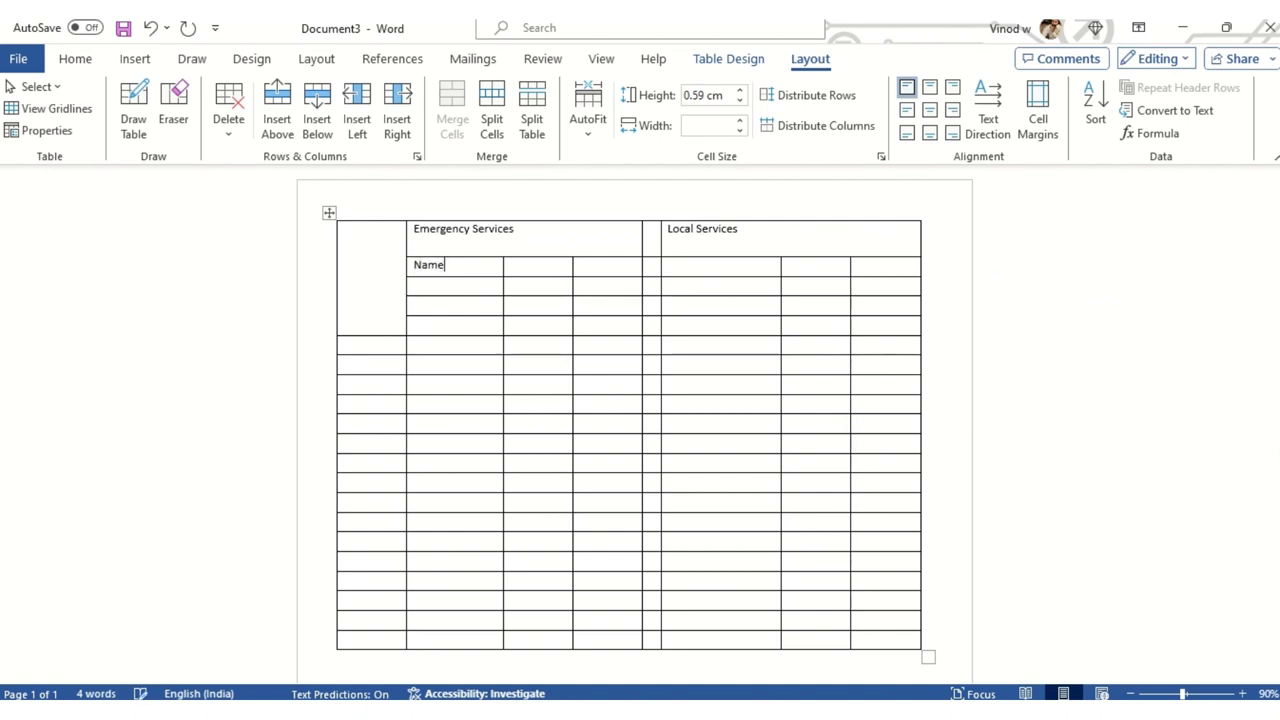
pyautogui.click(450, 289)
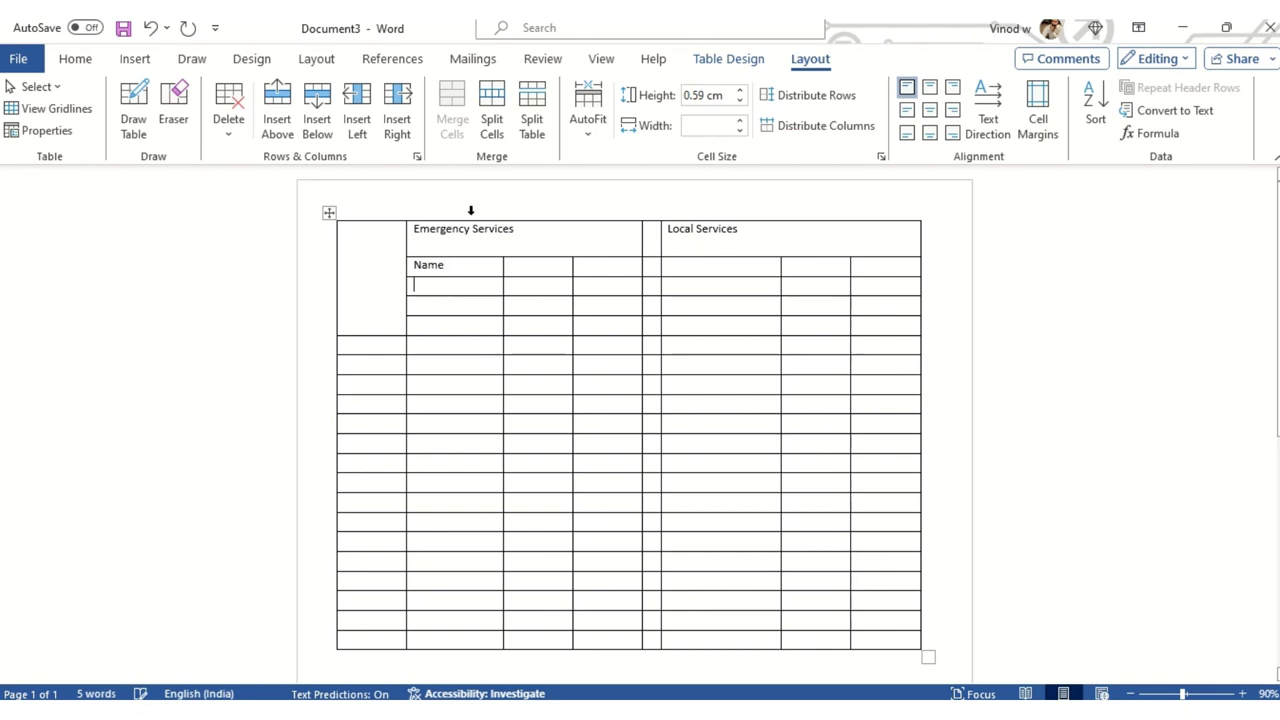
# Enter "Police / Ambulance" in the first cell under the Emergency Services heading and "Fire Dept." in the cell below it
pyautogui.doubleClick(435, 265)
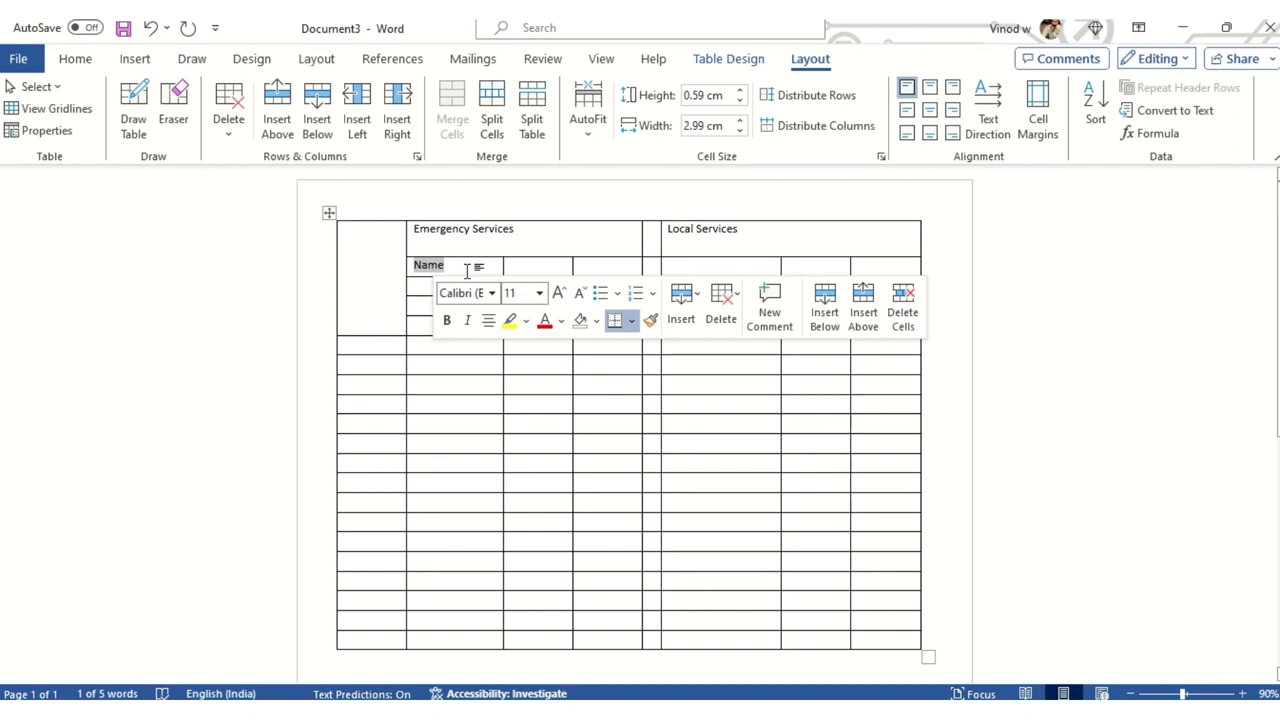
pyautogui.write('Police / Am')
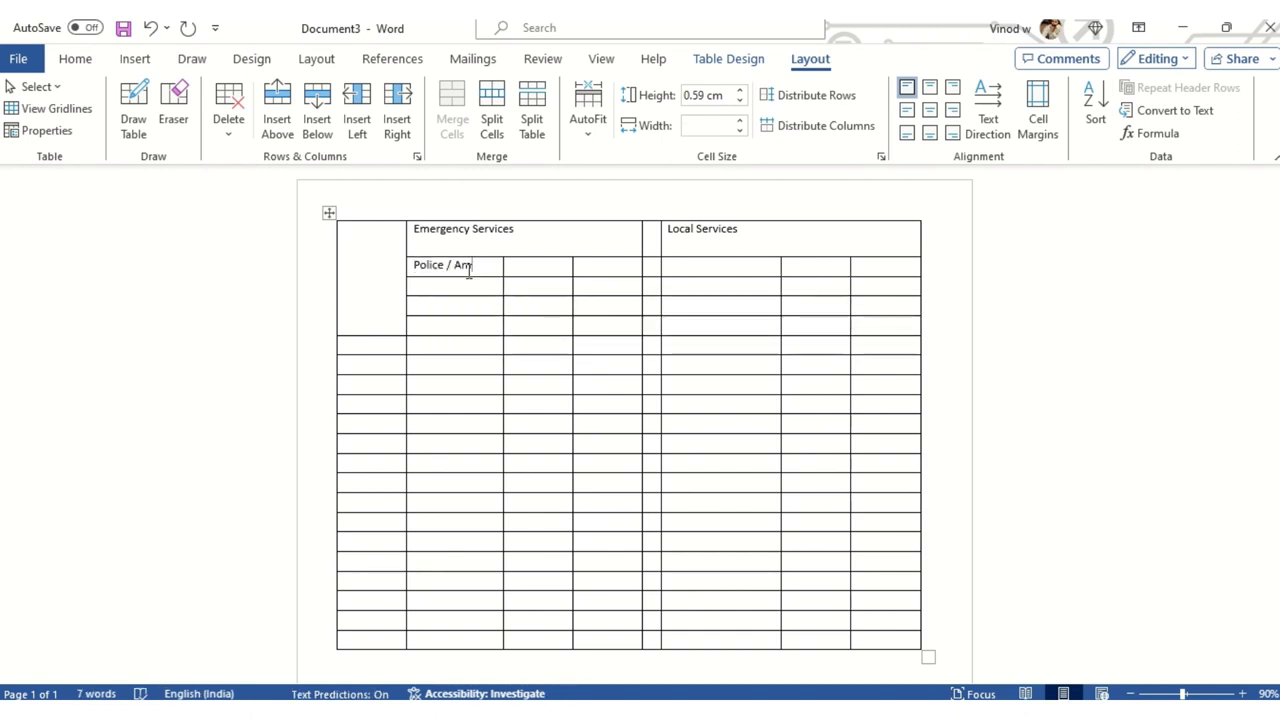
pyautogui.write('bulance')
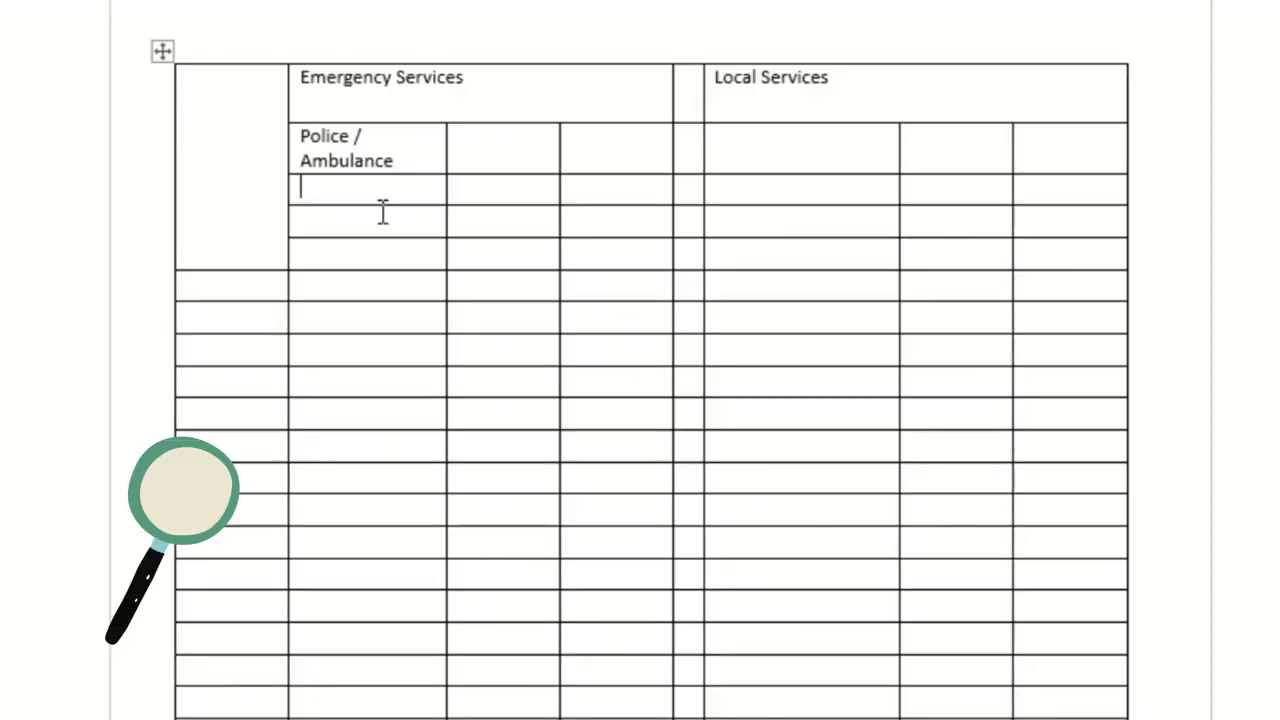
pyautogui.click(366, 196)
pyautogui.write('Fire Dept.')
pyautogui.click(356, 228)
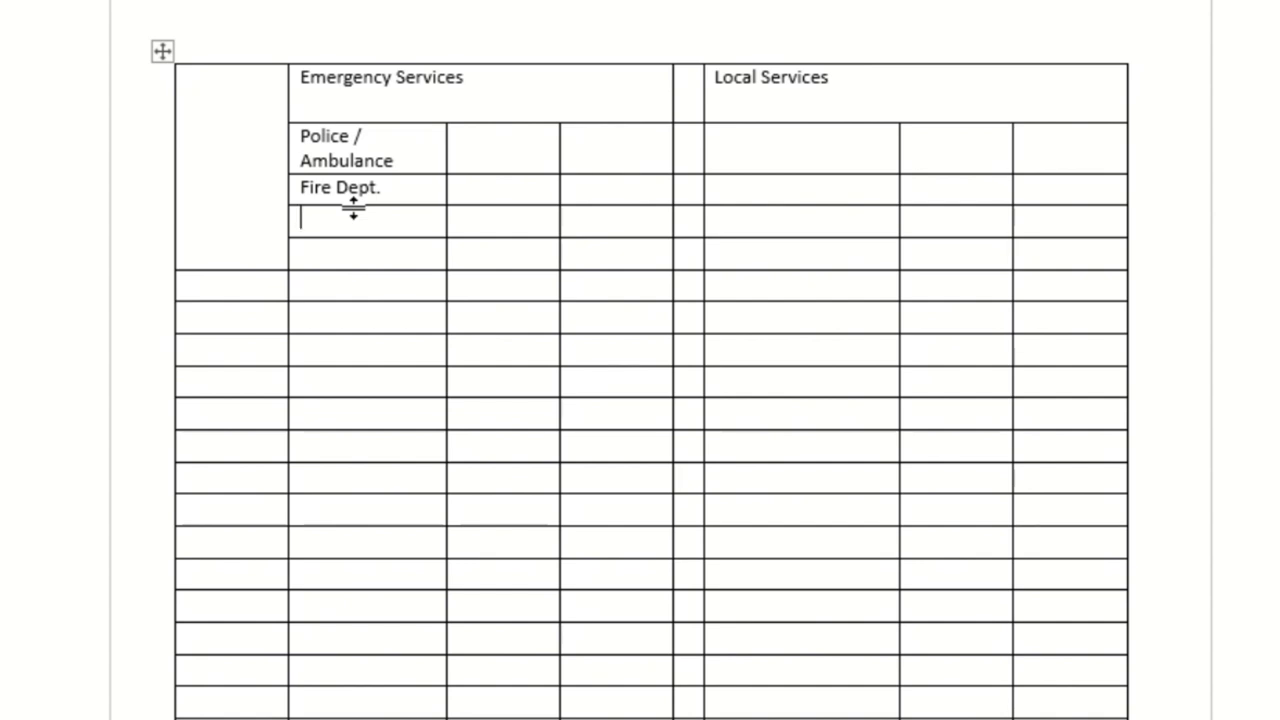
# Enter "Other" below Fire Dept. and fill in the phone number for each of the three emergency services in the adjacent cells
pyautogui.write('Other')
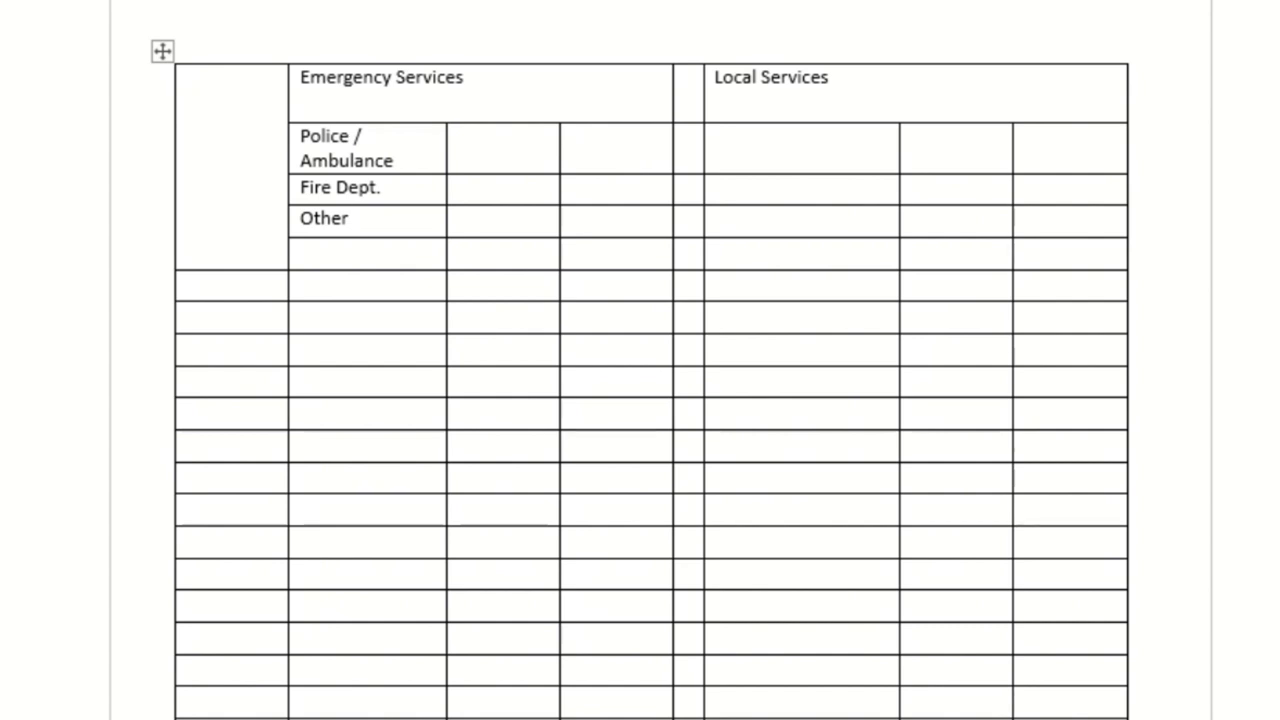
pyautogui.click(507, 162)
pyautogui.write('911')
pyautogui.write('8987')
pyautogui.click(490, 220)
pyautogui.write('0000')
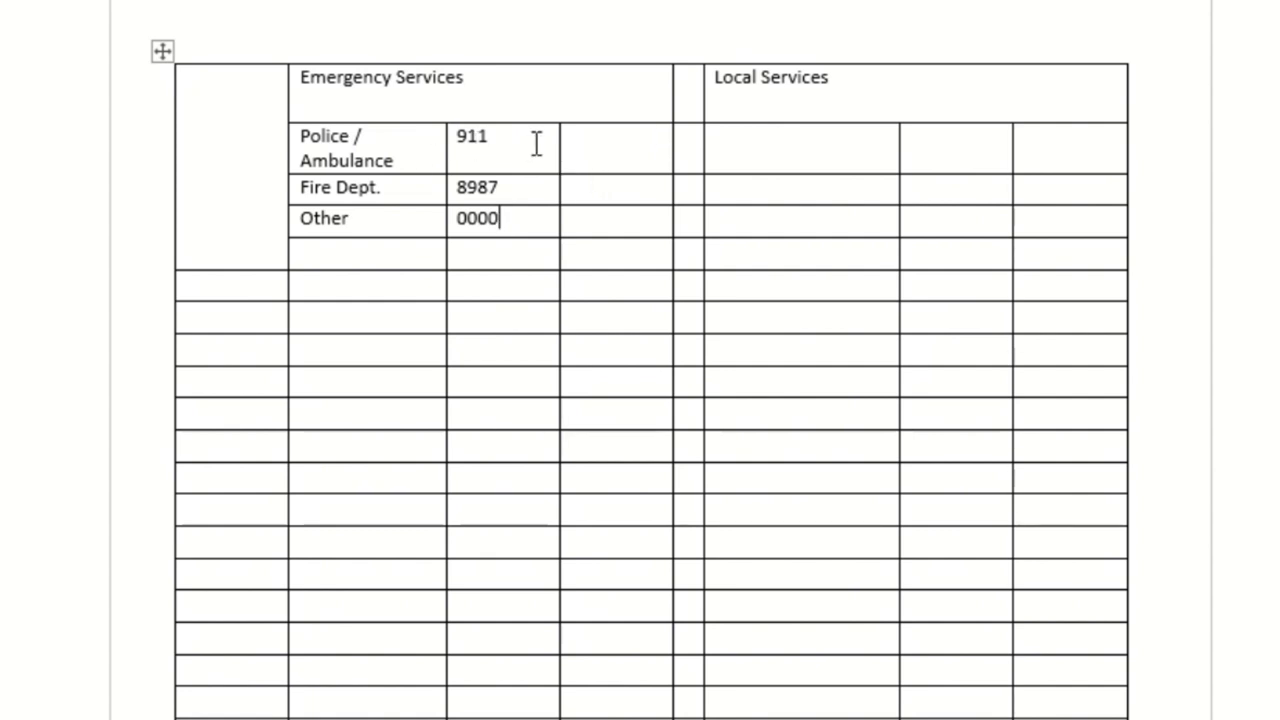
# Merge the two number cells in each emergency service row and widen the name column until "Police / Ambulance" fits on one line
pyautogui.moveTo(534, 143); pyautogui.dragTo(620, 151)
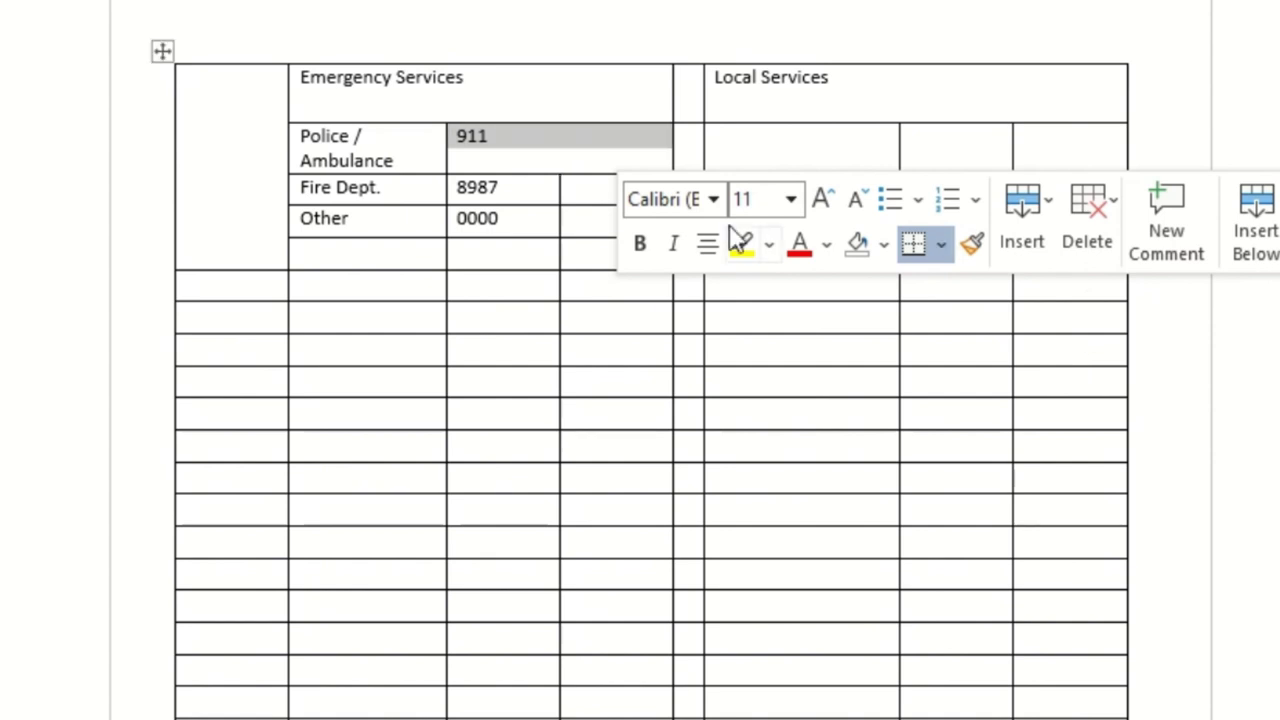
pyautogui.moveTo(537, 197); pyautogui.dragTo(622, 195)
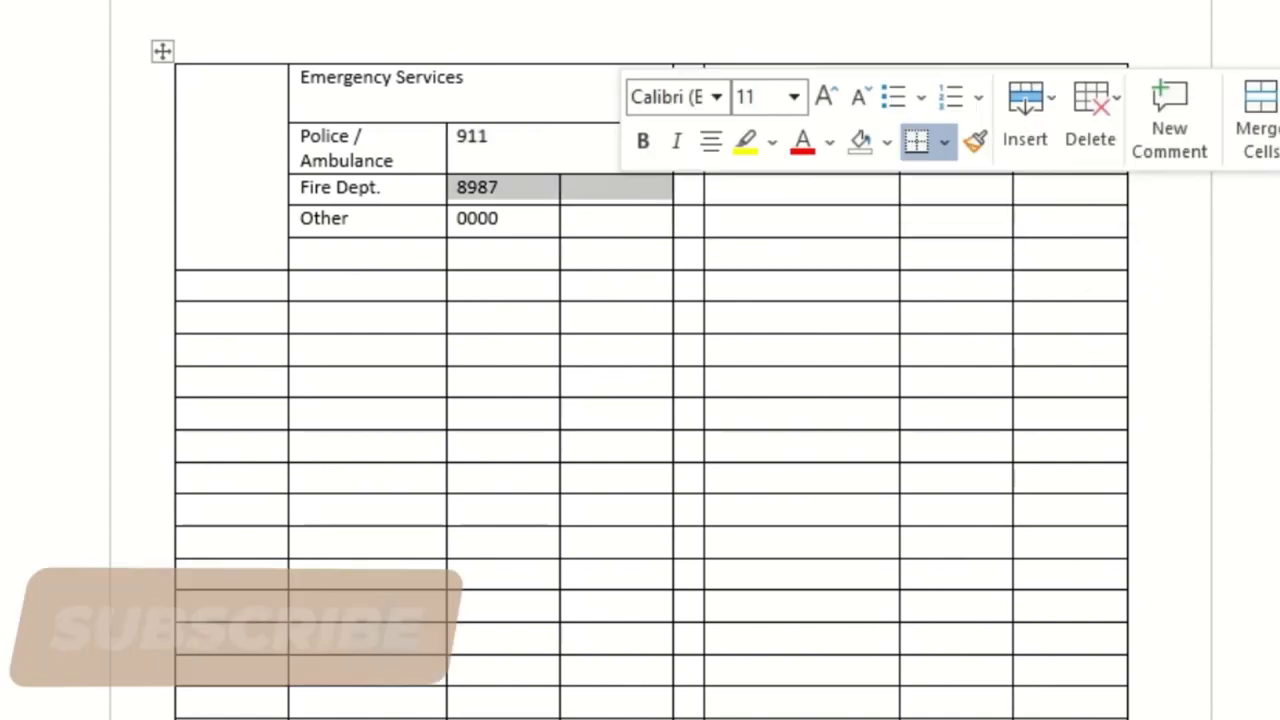
pyautogui.moveTo(527, 226); pyautogui.dragTo(603, 231)
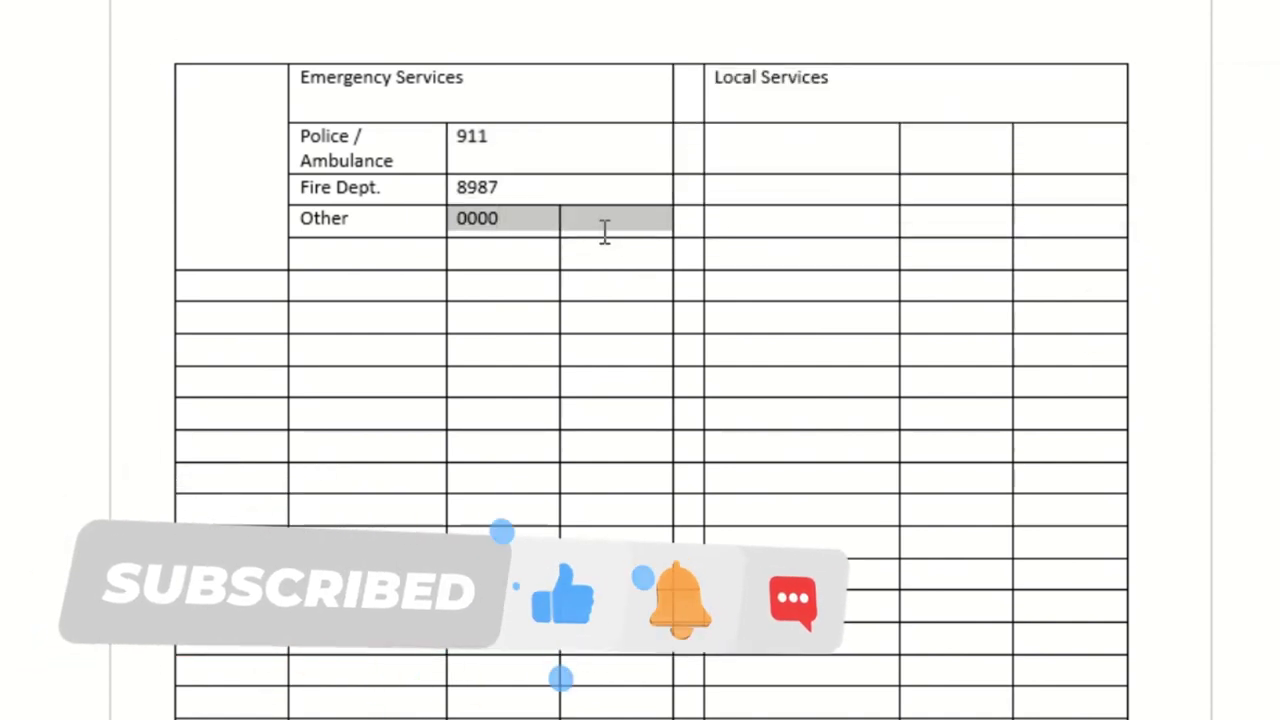
pyautogui.click(560, 260)
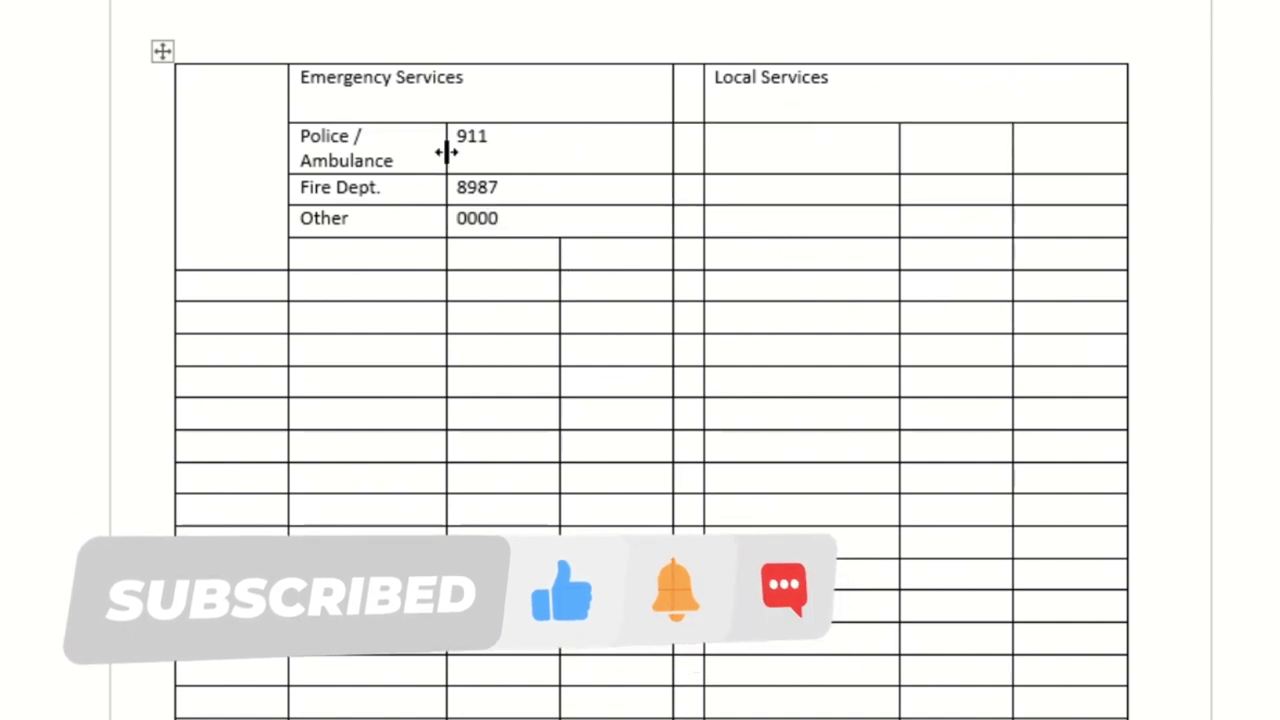
pyautogui.moveTo(445, 149); pyautogui.dragTo(491, 150)
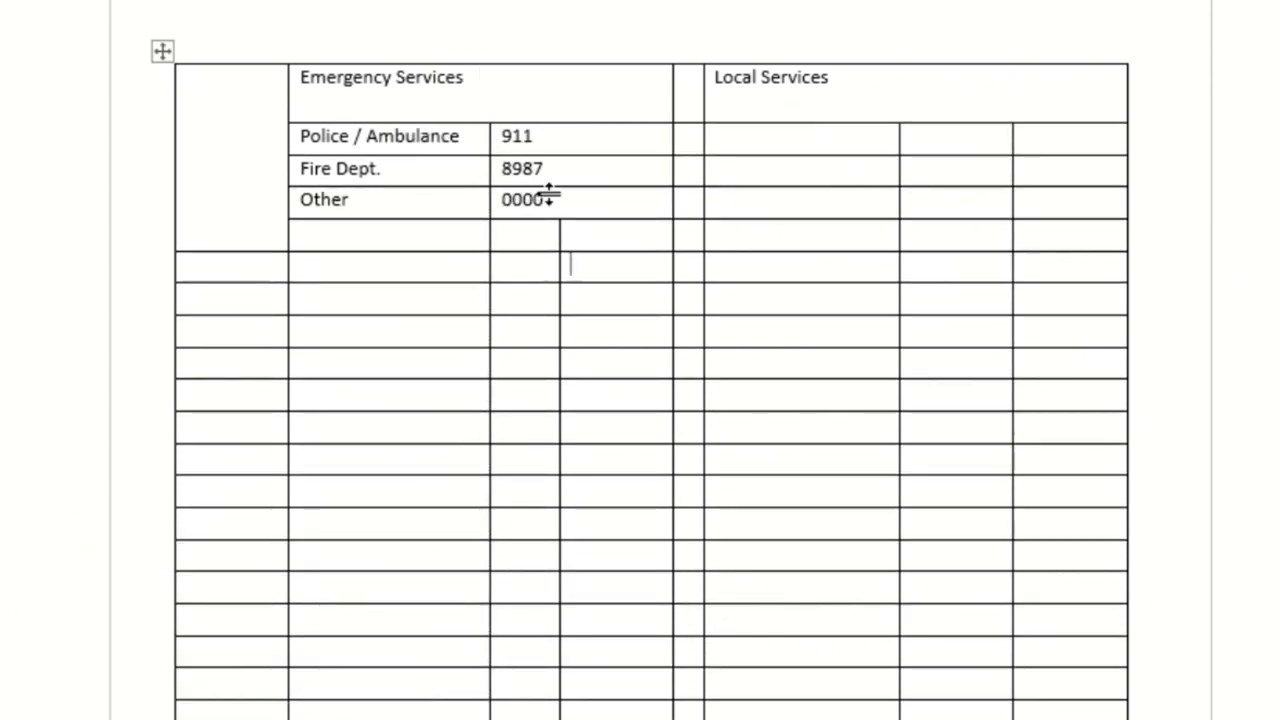
pyautogui.click(606, 203)
# Enter "Gas Connection", "Electivity" and "Water Services" in the first three cells under the Local Services heading
pyautogui.click(817, 133)
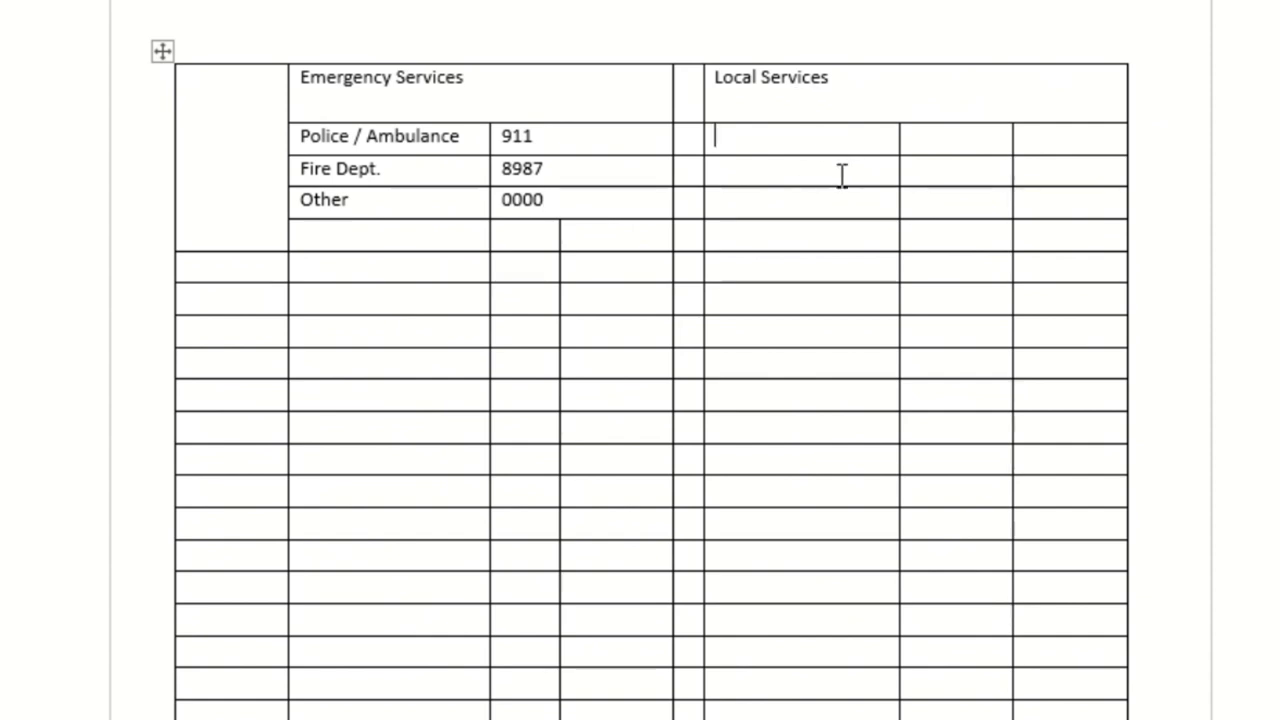
pyautogui.write('Gas Connection')
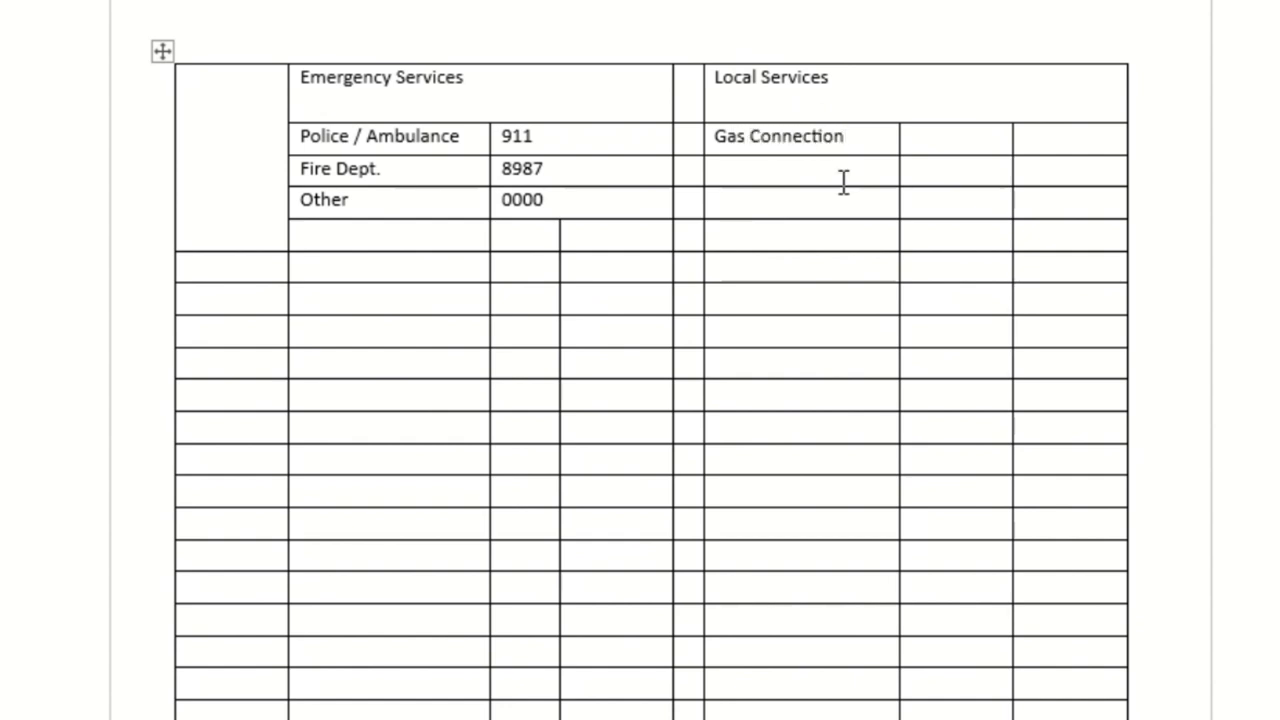
pyautogui.click(842, 176)
pyautogui.write('Electivity')
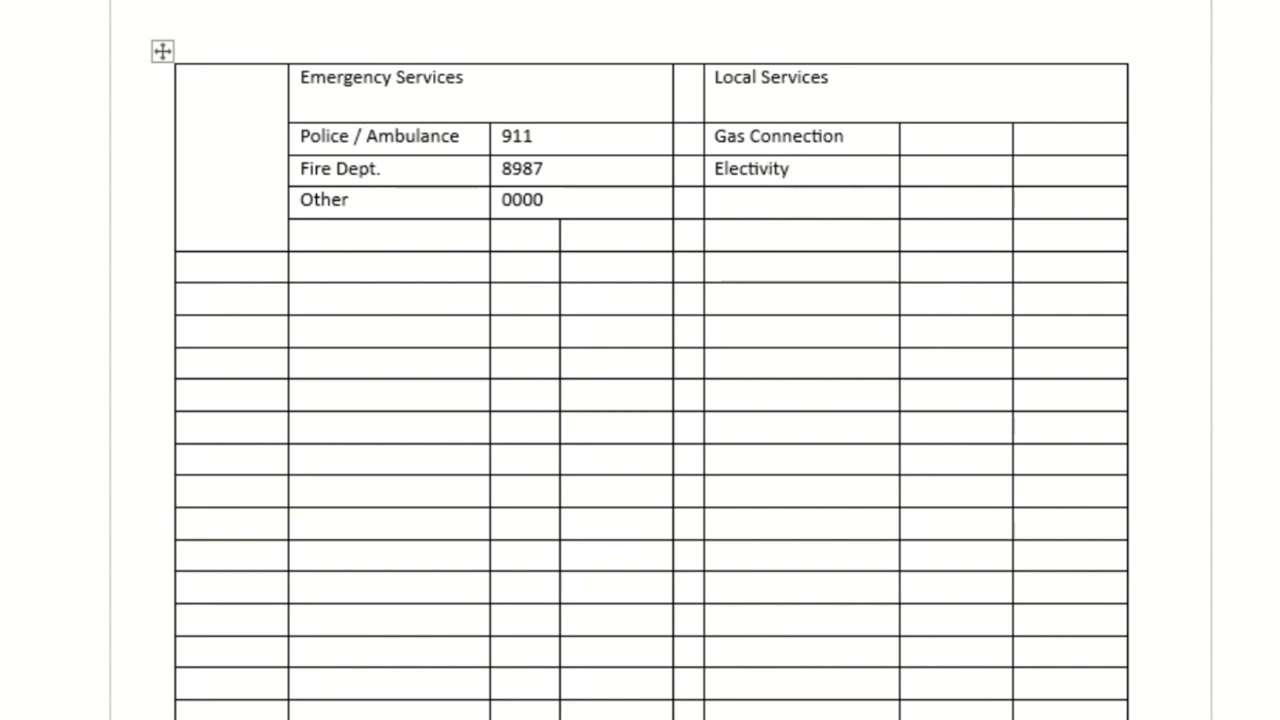
pyautogui.click(790, 217)
pyautogui.write('W')
pyautogui.write('er Services')
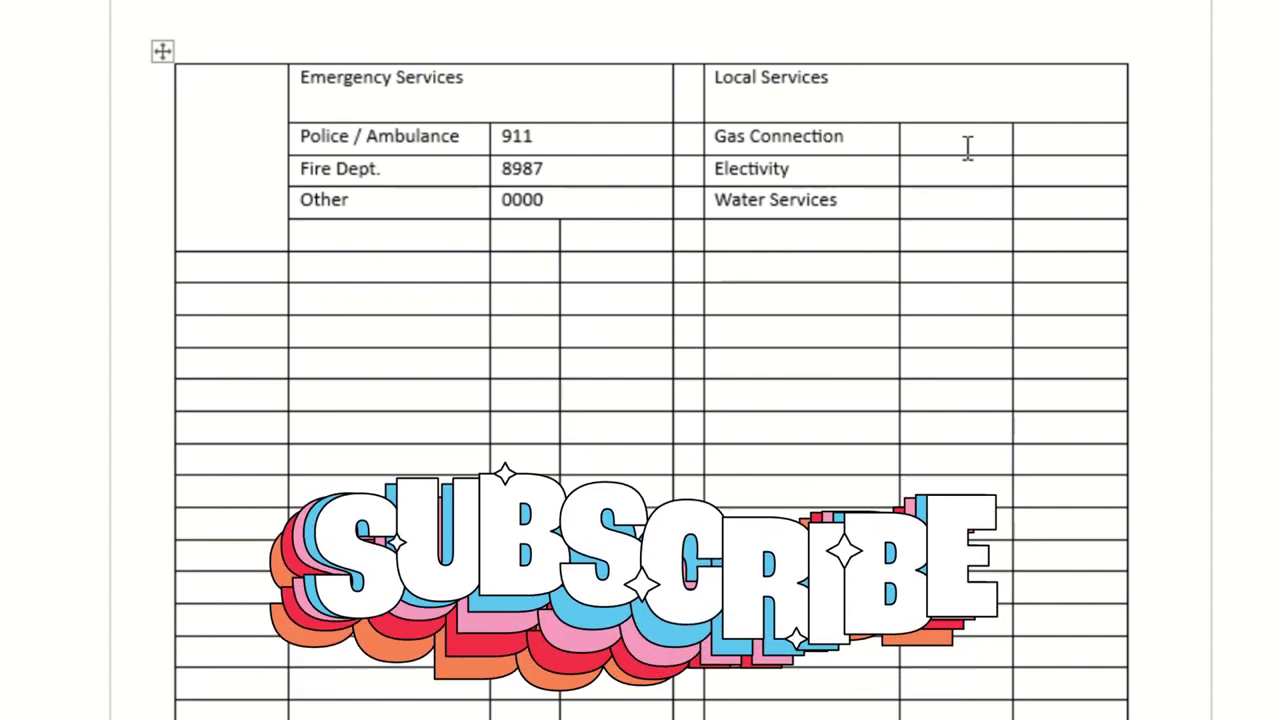
# Merge the two blank cells beside each of the three local service names into one cell per row
pyautogui.moveTo(969, 149); pyautogui.dragTo(1055, 143)
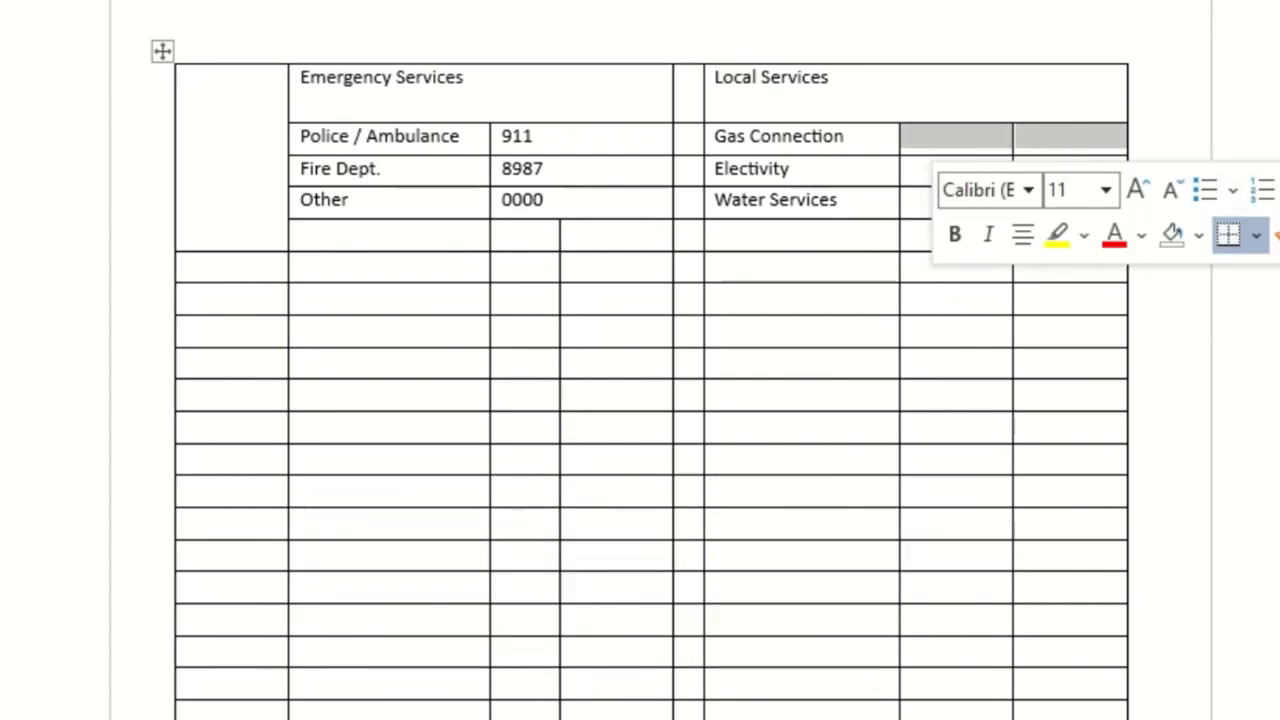
pyautogui.moveTo(931, 170); pyautogui.dragTo(1089, 177)
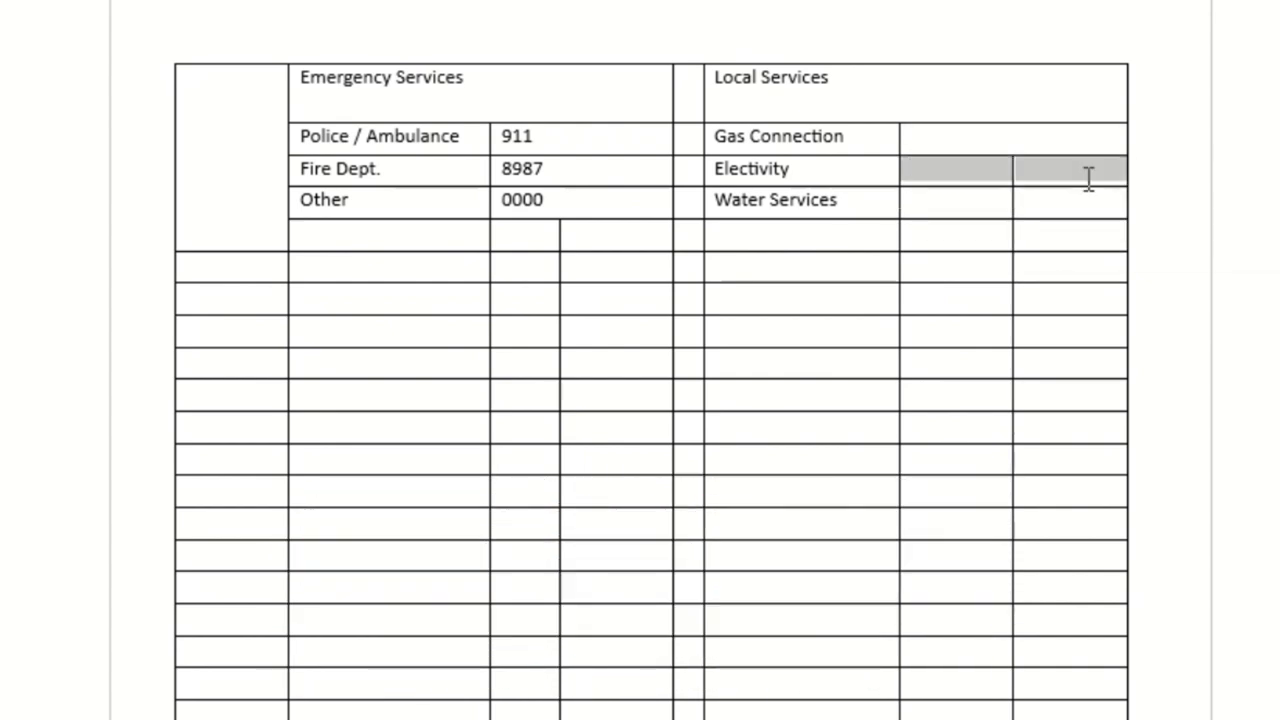
pyautogui.moveTo(963, 191); pyautogui.dragTo(1092, 202)
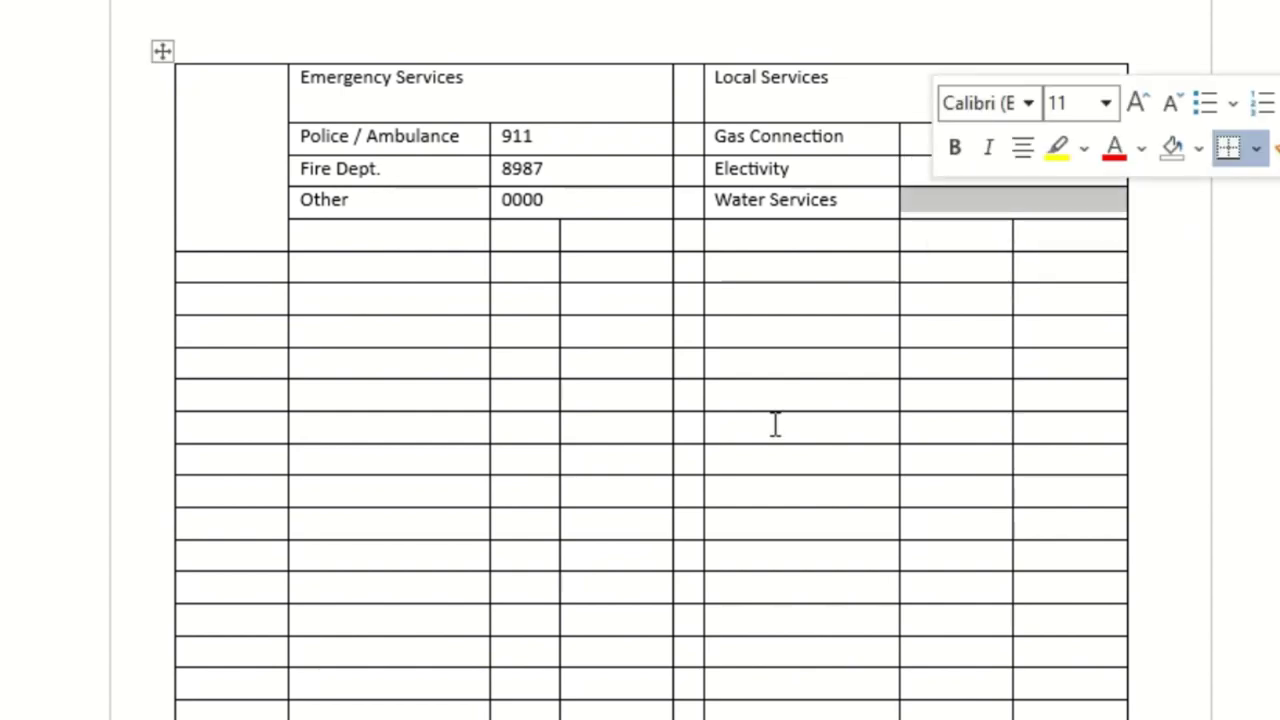
pyautogui.click(781, 362)
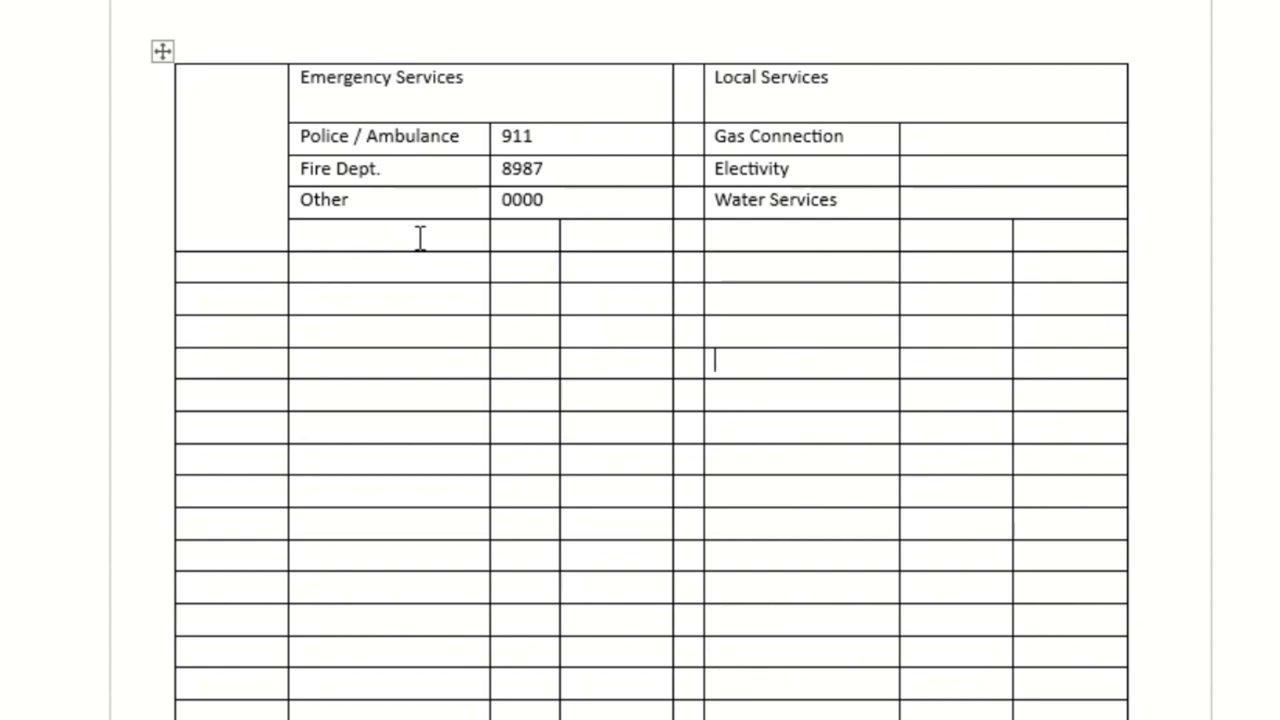
# Merge all cells of the table's blank first column into a single tall cell
pyautogui.moveTo(246, 177); pyautogui.dragTo(260, 708)
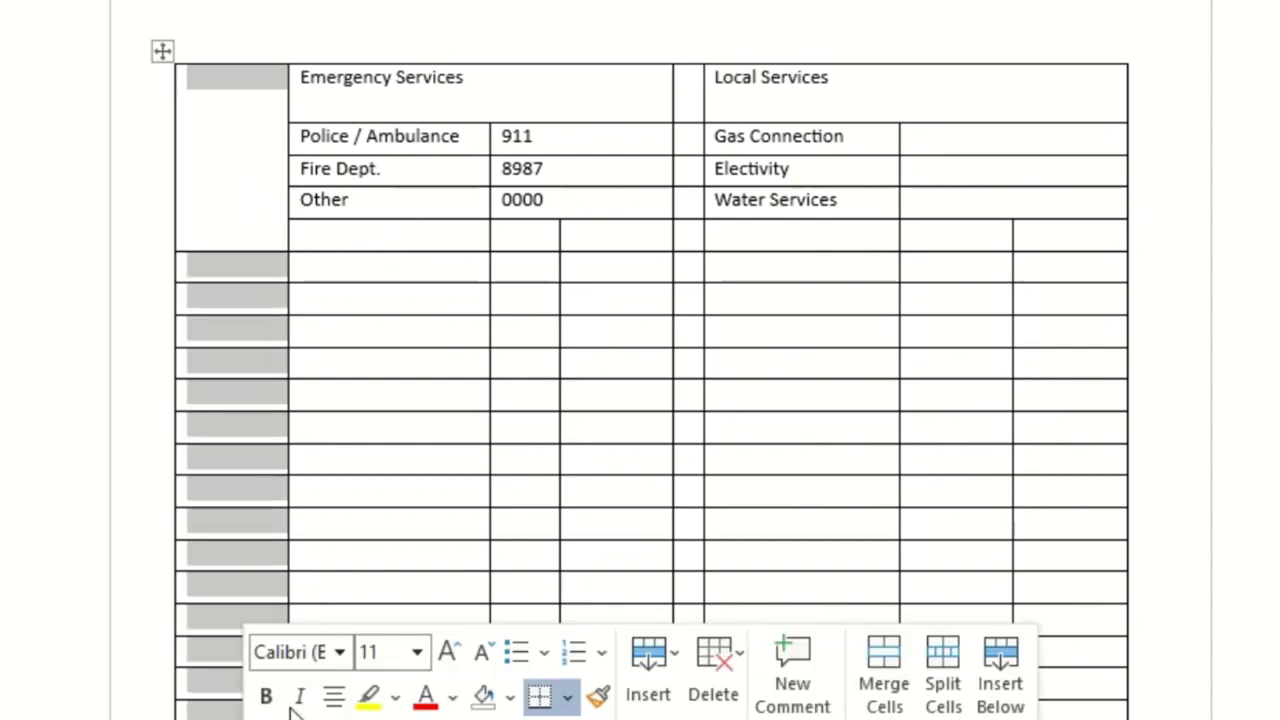
pyautogui.click(884, 690)
pyautogui.click(300, 232)
pyautogui.click(443, 295)
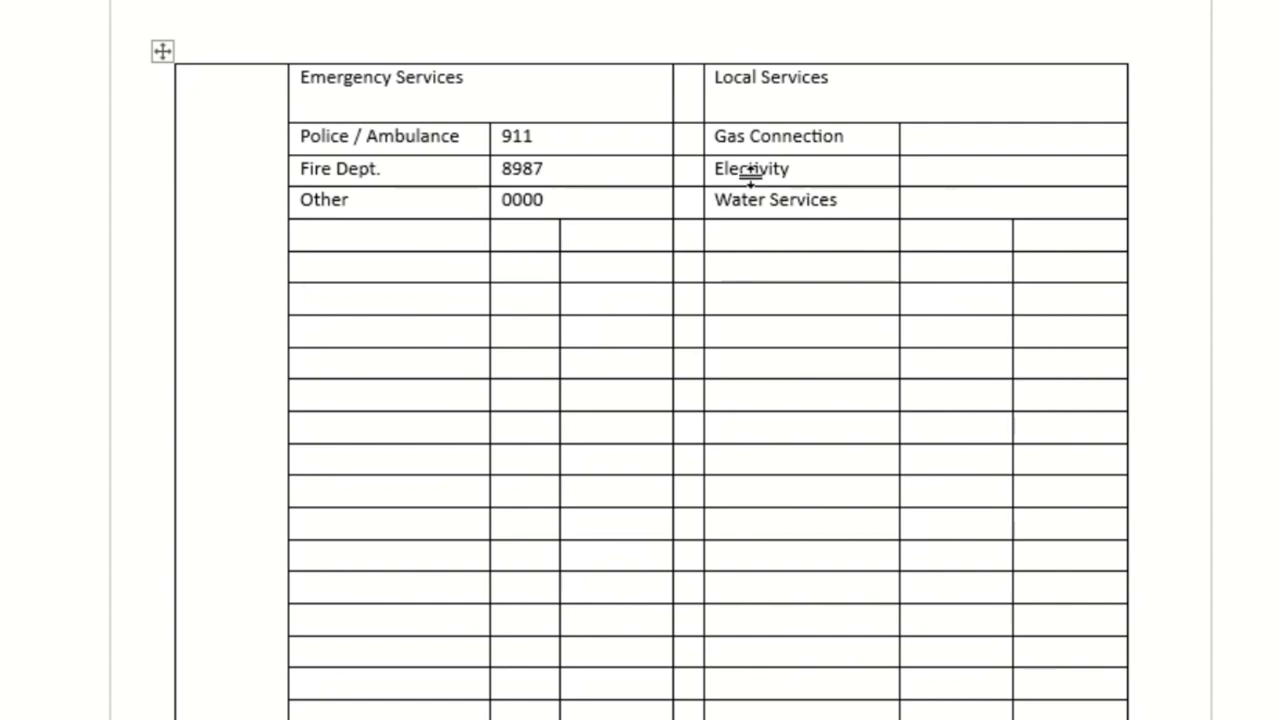
pyautogui.click(985, 145)
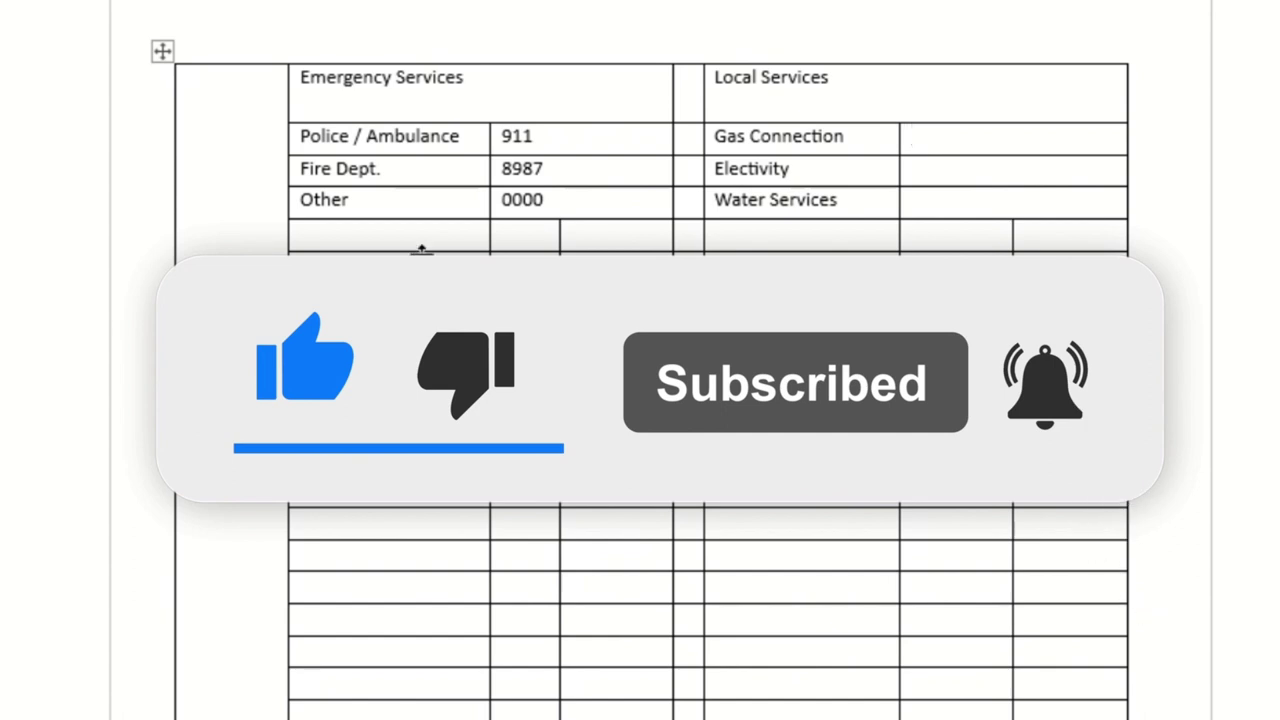
# Reduce the height of the blank row beneath the services and merge the following row's three cells in each half of the table
pyautogui.moveTo(399, 250); pyautogui.dragTo(403, 221)
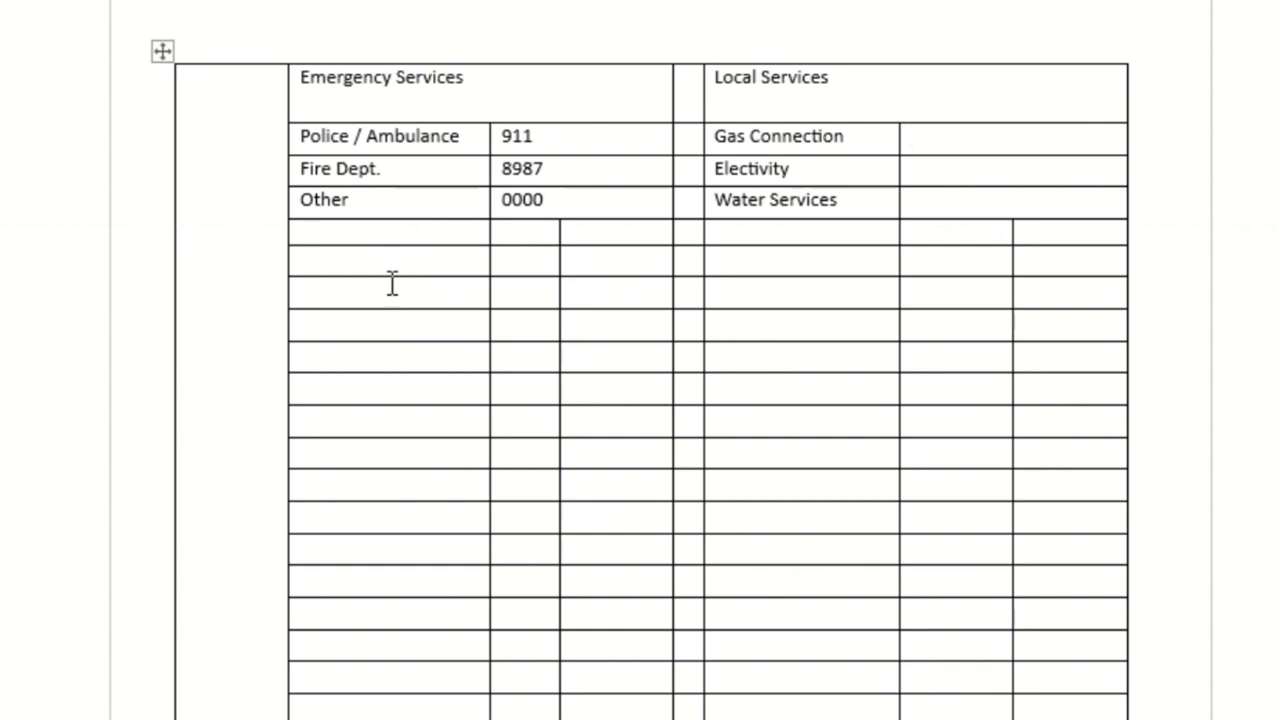
pyautogui.click(374, 262)
pyautogui.moveTo(371, 268); pyautogui.dragTo(624, 275)
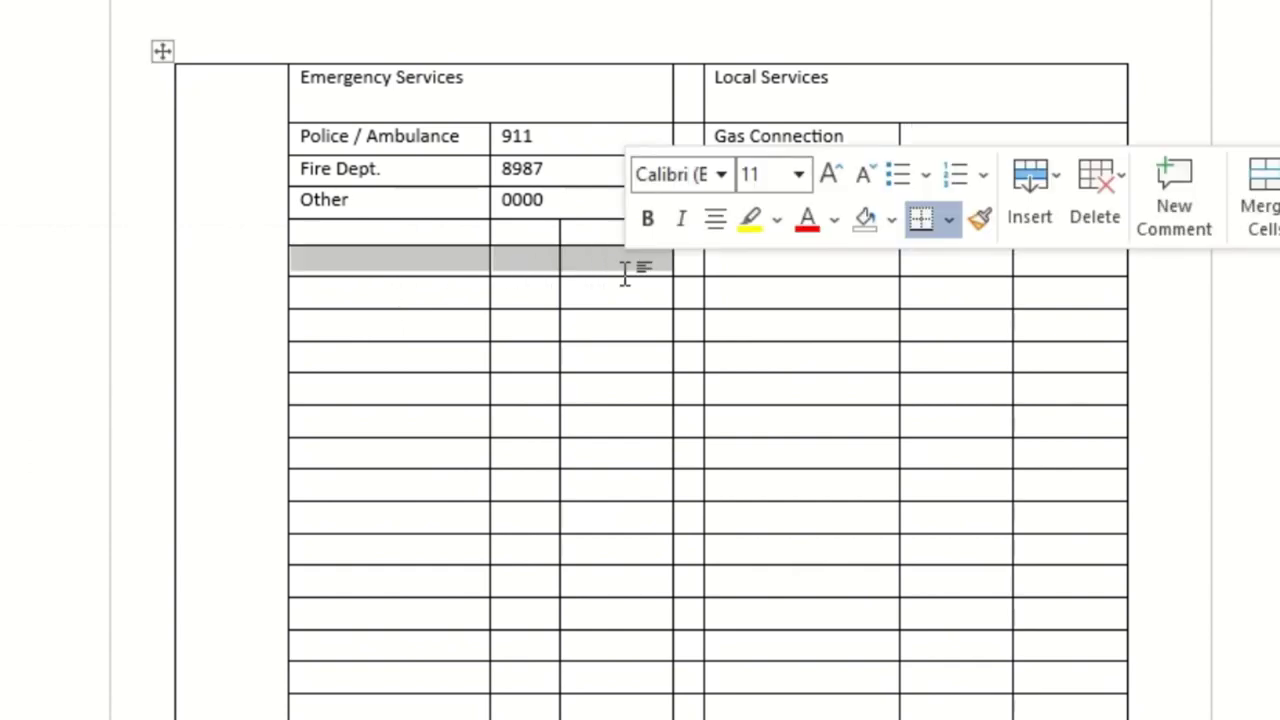
pyautogui.click(1265, 218)
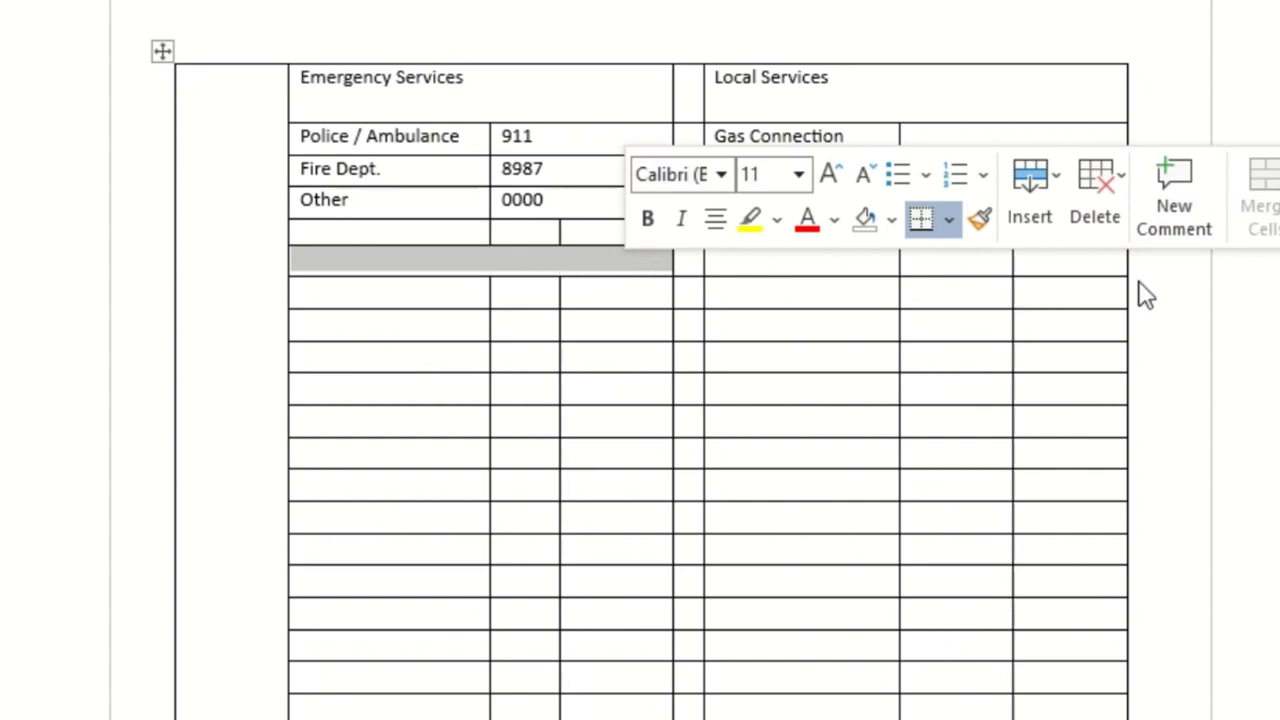
pyautogui.click(640, 334)
pyautogui.moveTo(821, 266); pyautogui.dragTo(1048, 280)
pyautogui.click(1265, 218)
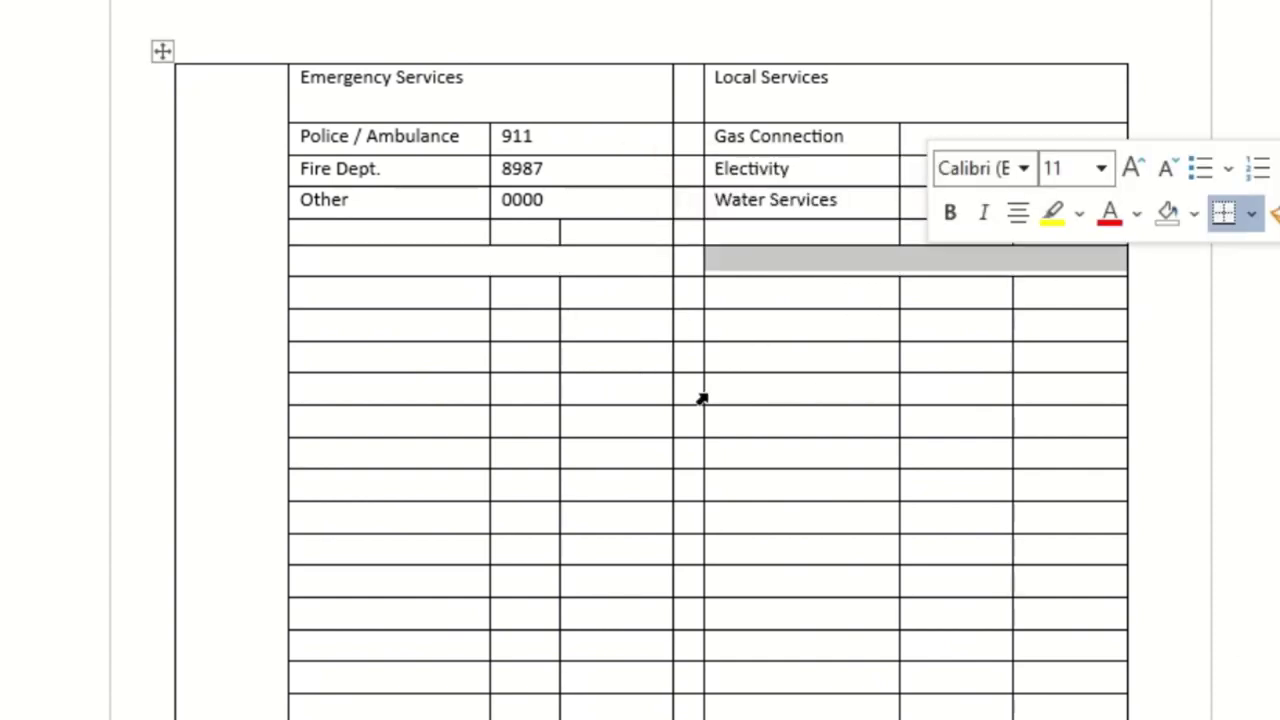
pyautogui.tripleClick(777, 397)
# Enter "Other Emergency Contacts" in the merged cell below the emergency services, with "Name", "Phone" and "Email" in the cells beneath it
pyautogui.click(494, 263)
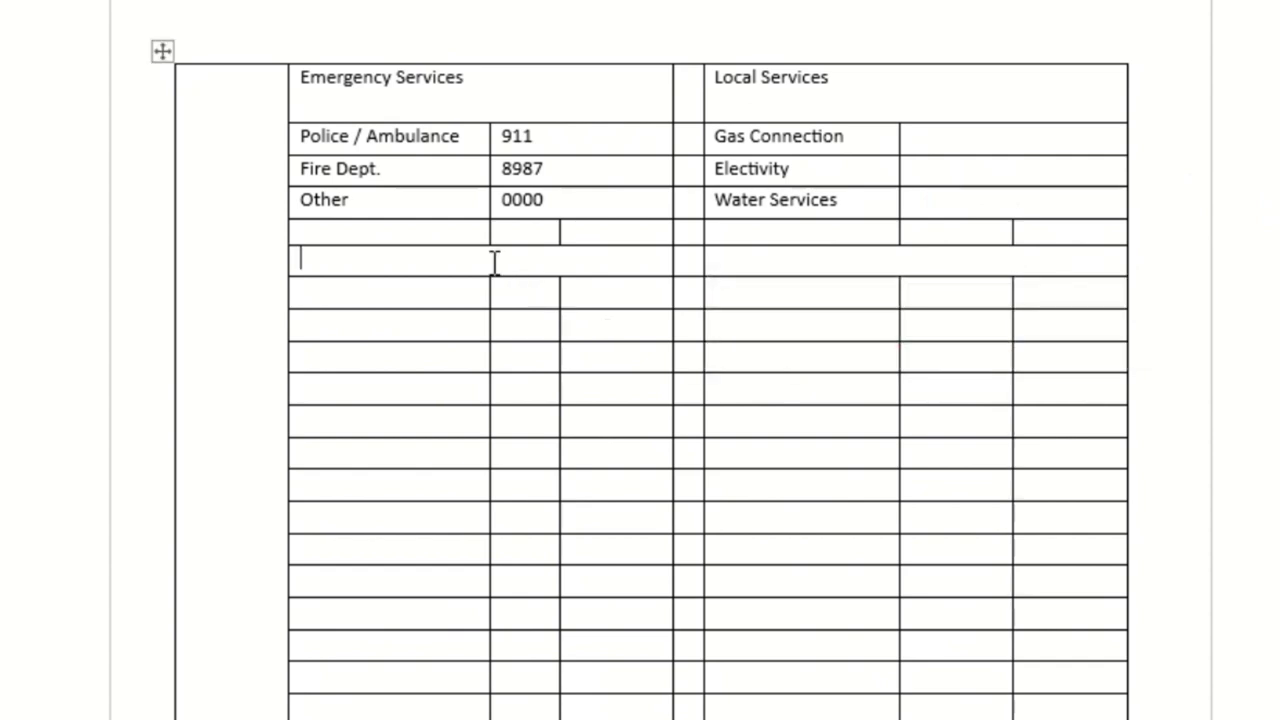
pyautogui.write('Ohter ')
pyautogui.write('Emergency Contacts')
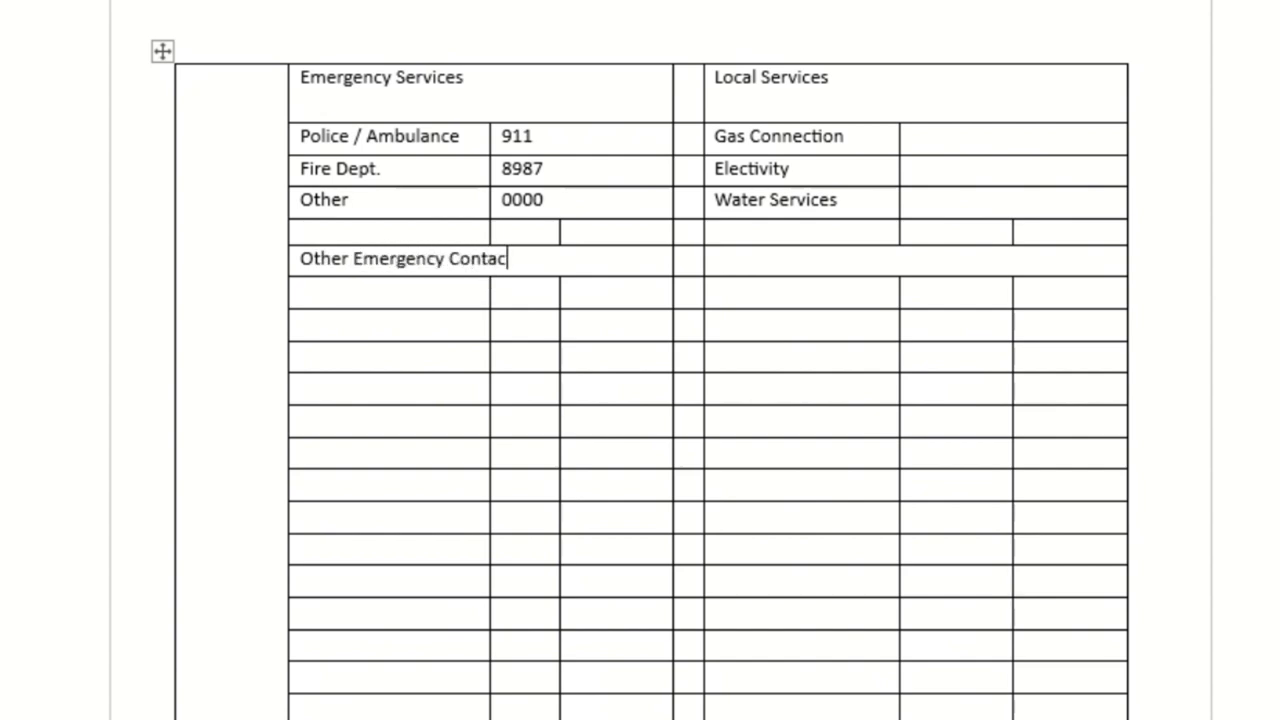
pyautogui.click(349, 298)
pyautogui.write('Name')
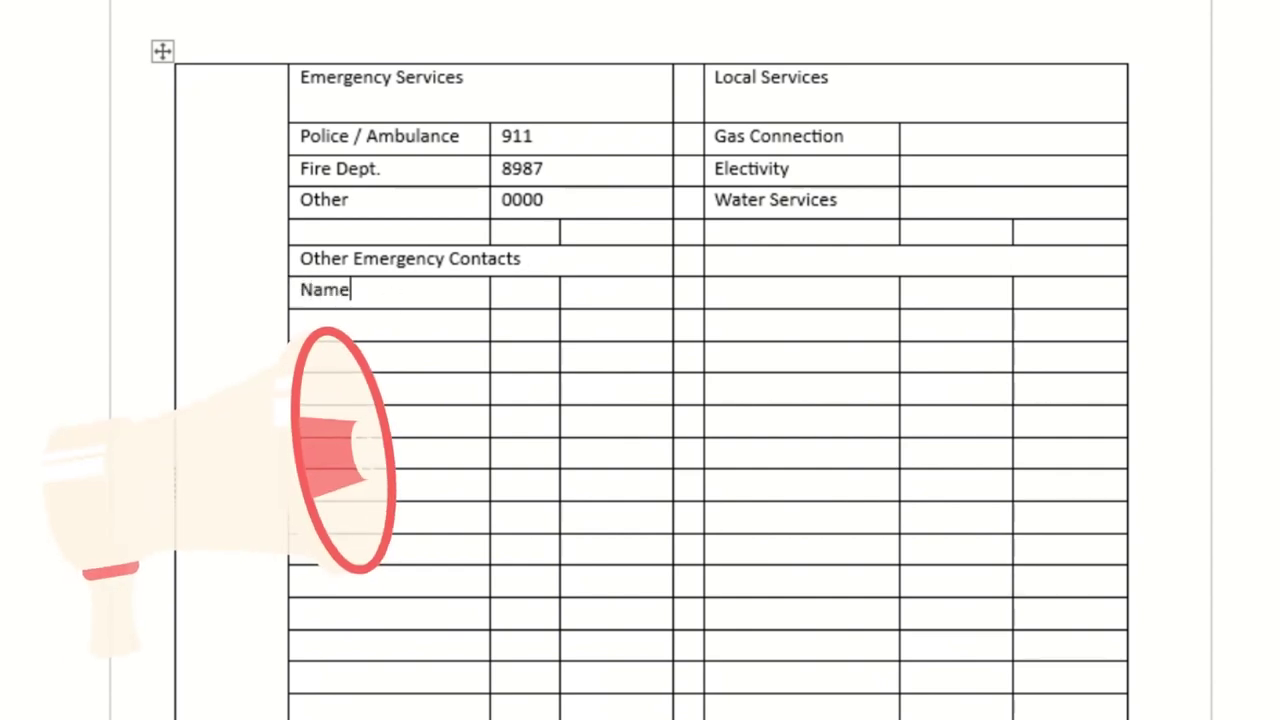
pyautogui.click(354, 331)
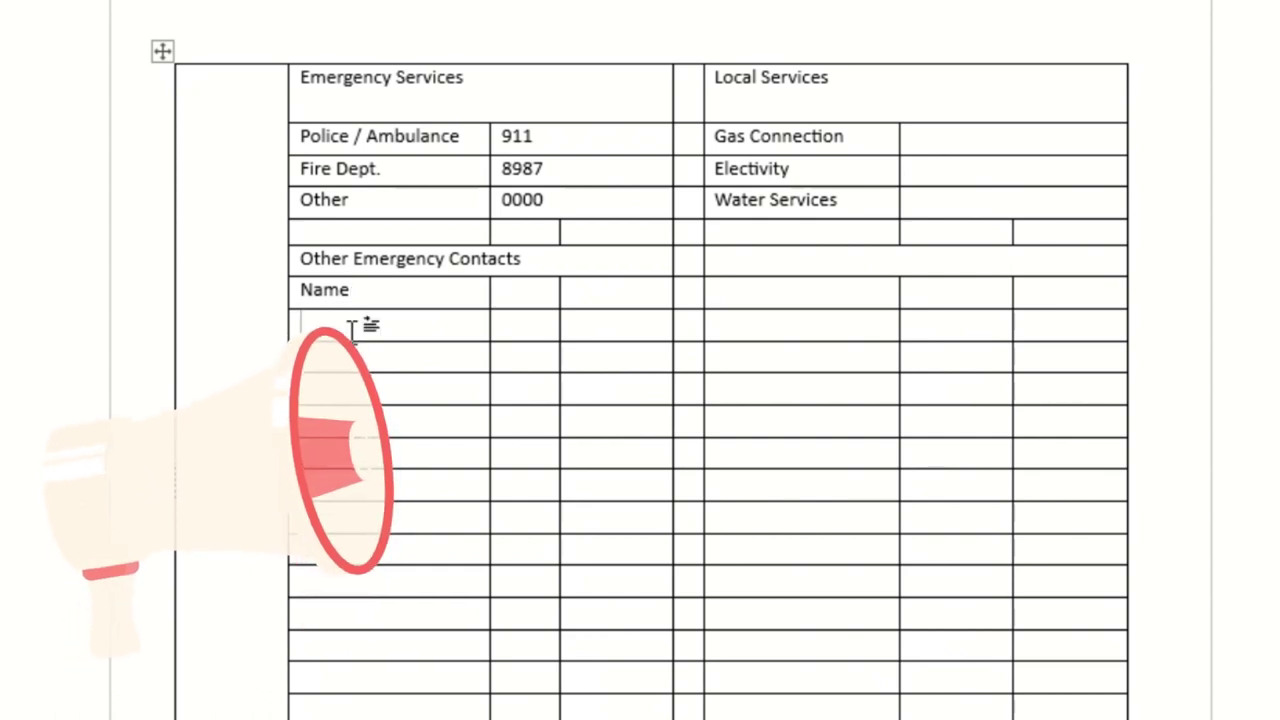
pyautogui.write('Phone')
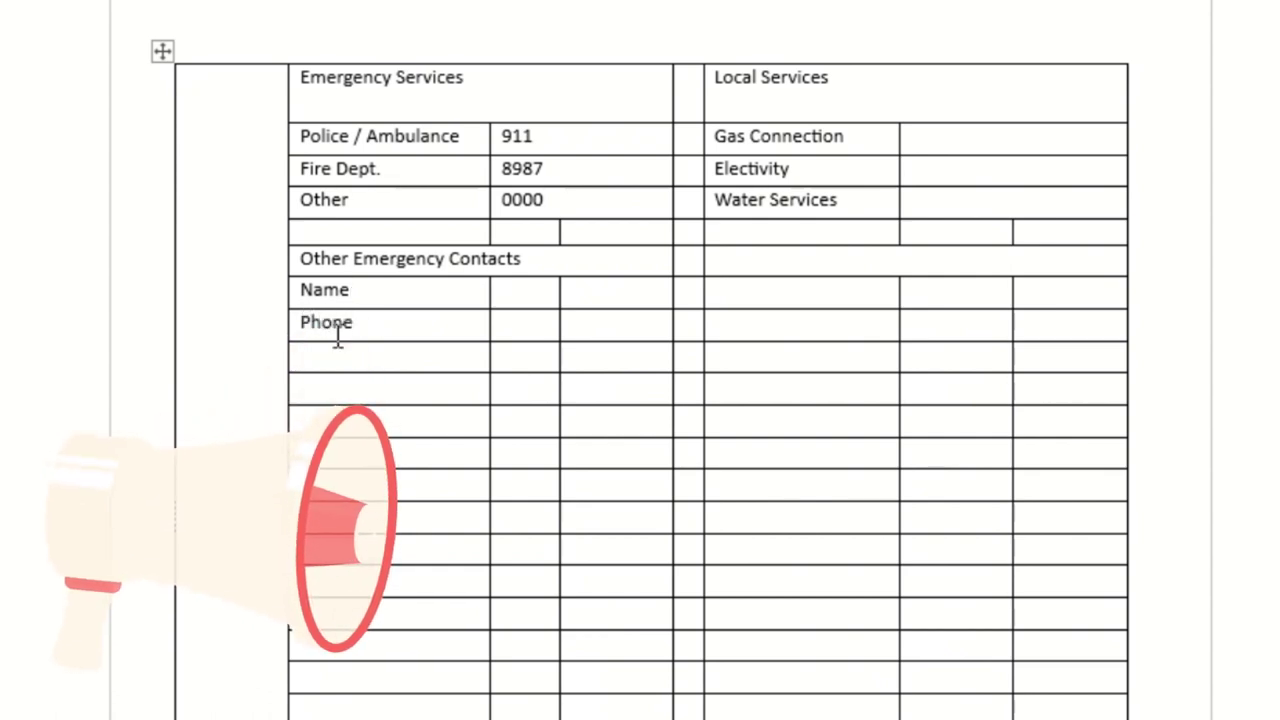
pyautogui.write('Email')
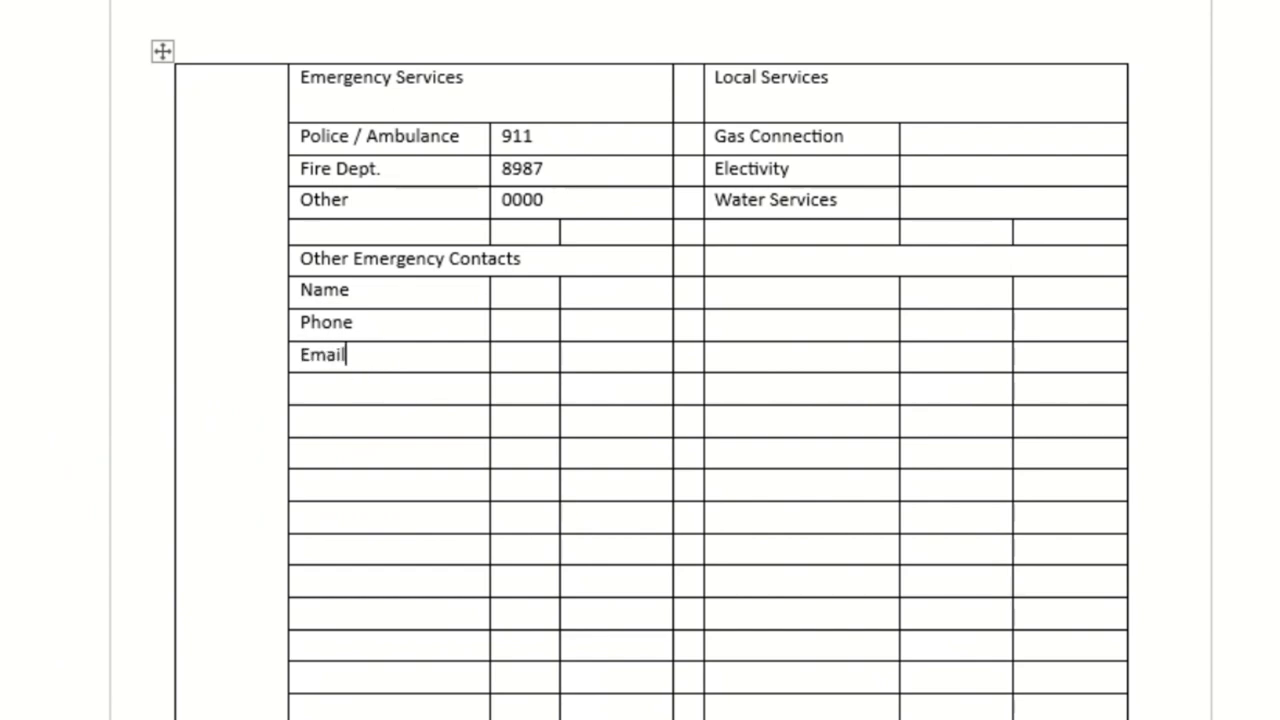
# Merge the two blank cells beside Name, Phone and Email into one cell per row
pyautogui.moveTo(534, 297); pyautogui.dragTo(614, 303)
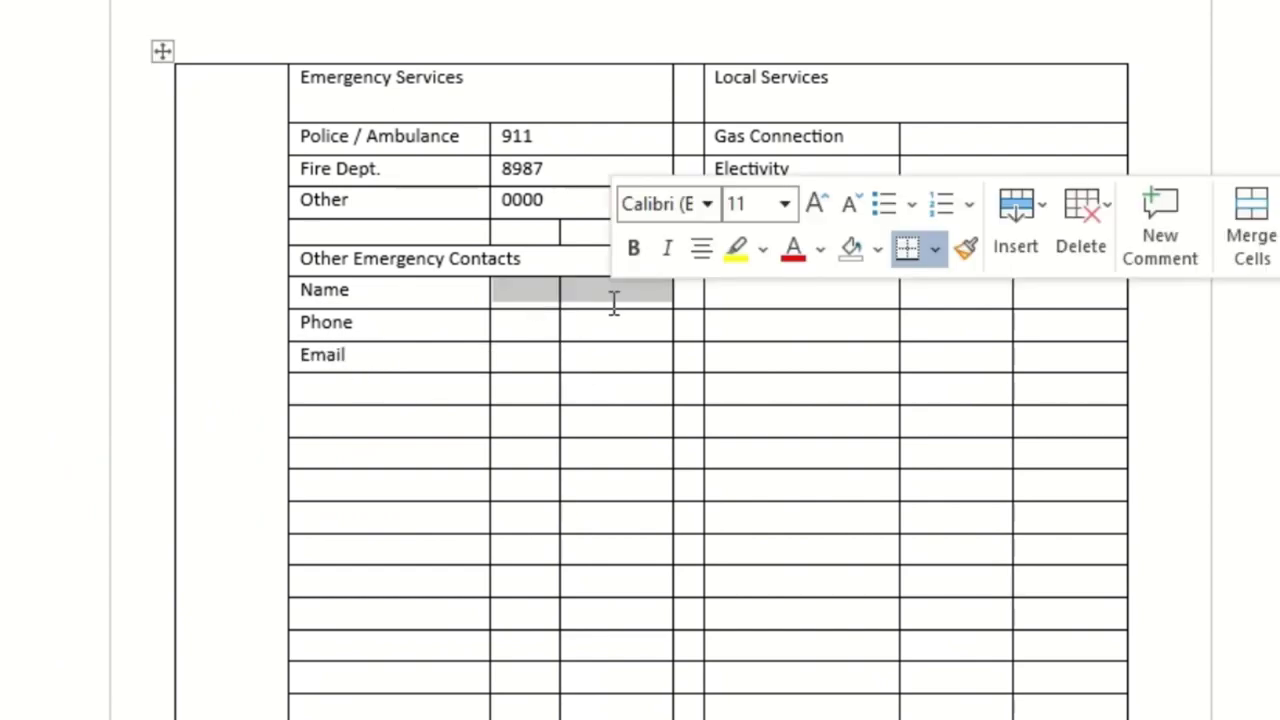
pyautogui.click(1250, 235)
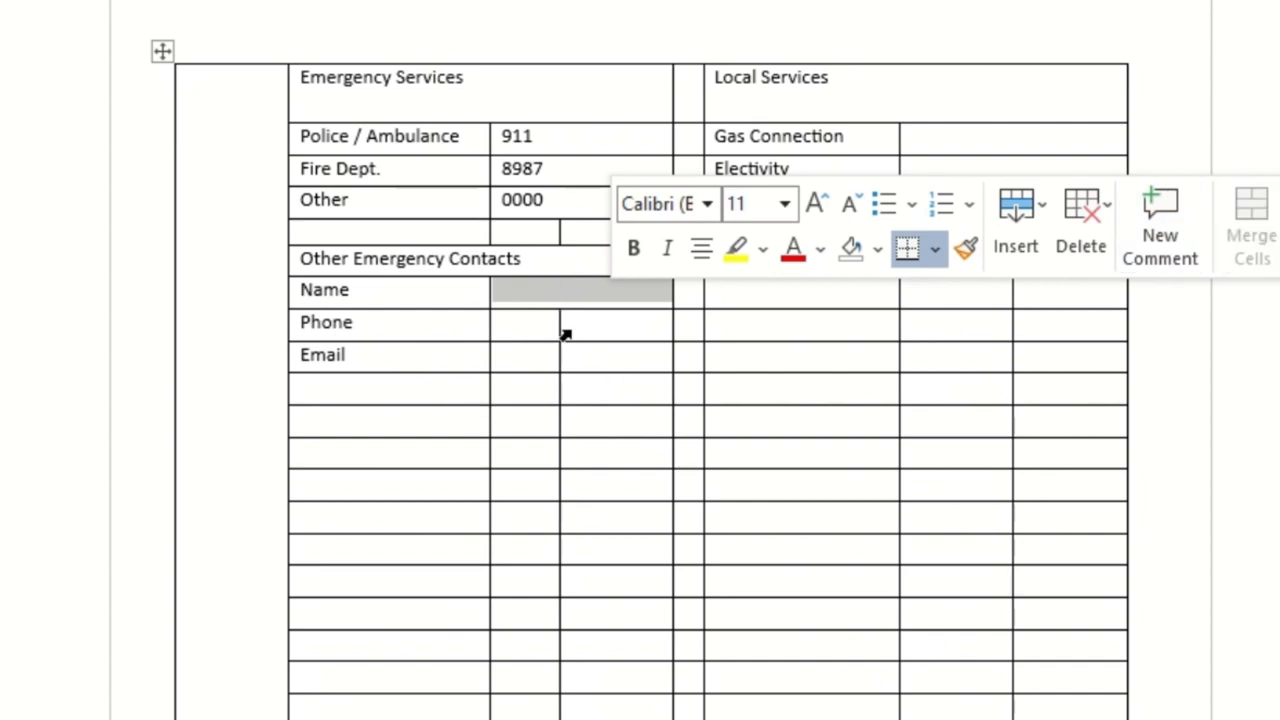
pyautogui.moveTo(536, 330); pyautogui.dragTo(614, 331)
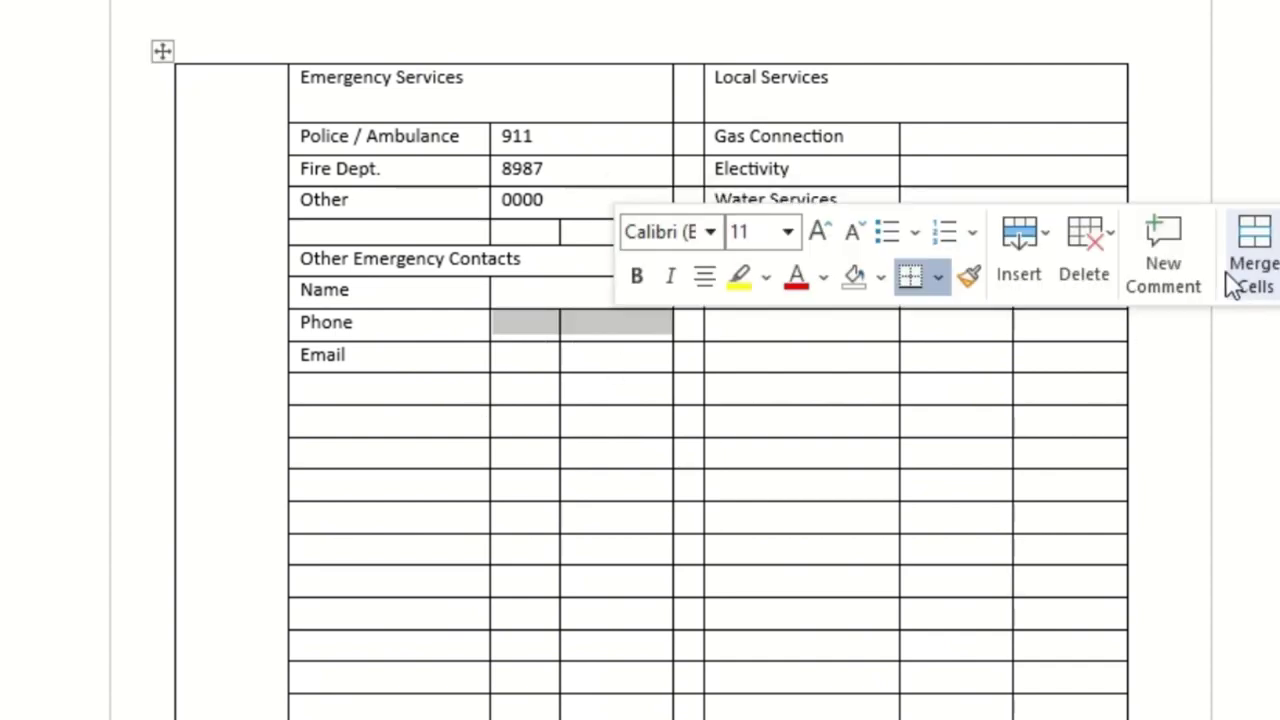
pyautogui.click(1250, 285)
pyautogui.moveTo(494, 362); pyautogui.dragTo(603, 372)
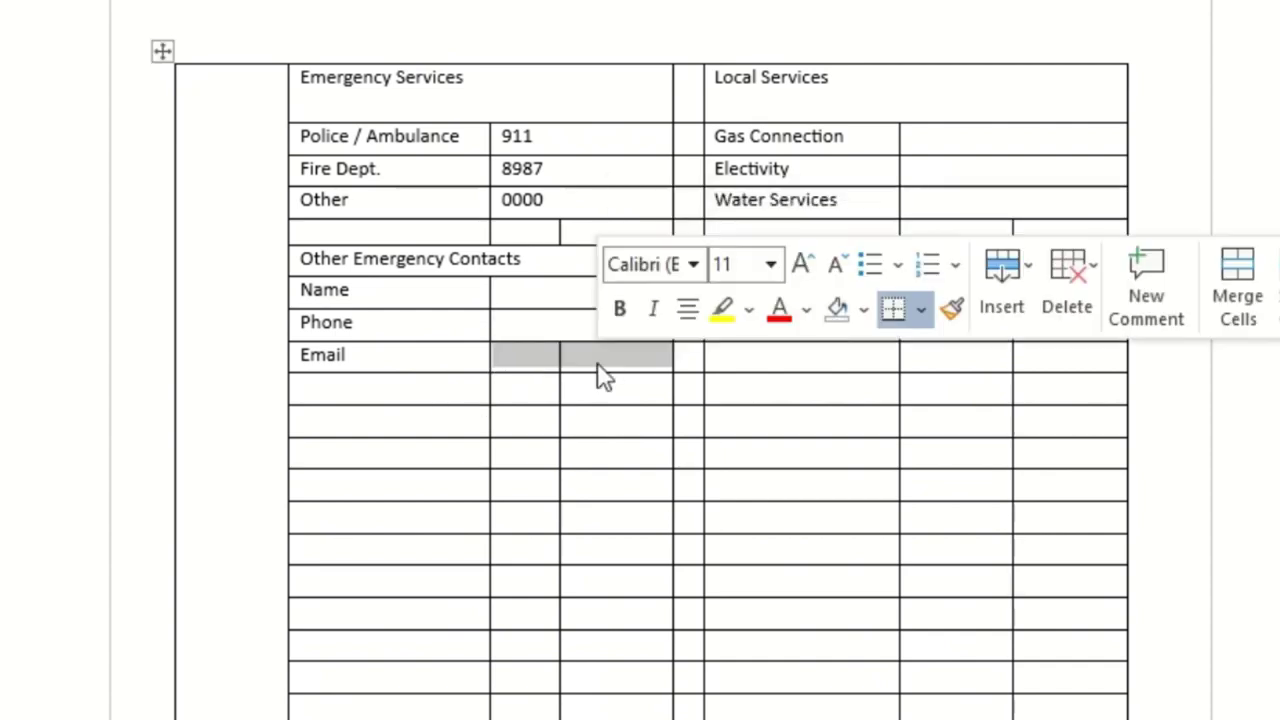
pyautogui.click(1237, 298)
pyautogui.click(556, 396)
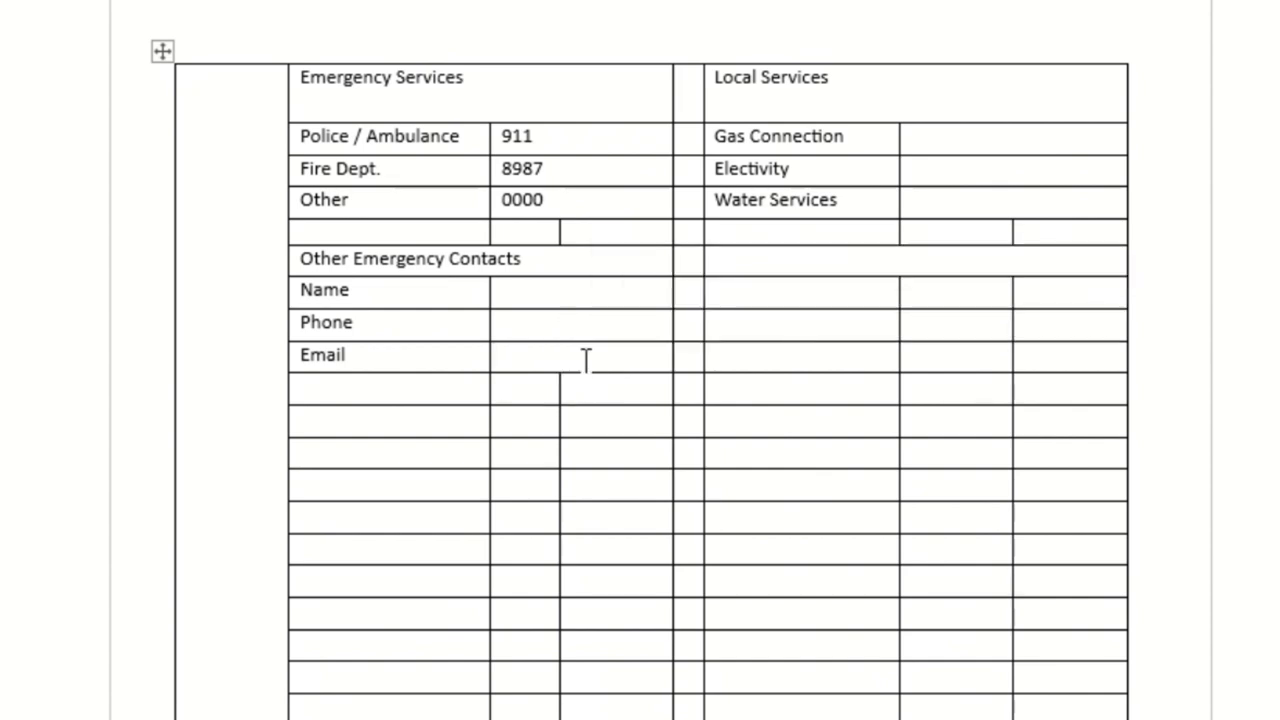
pyautogui.moveTo(808, 416); pyautogui.dragTo(1054, 414)
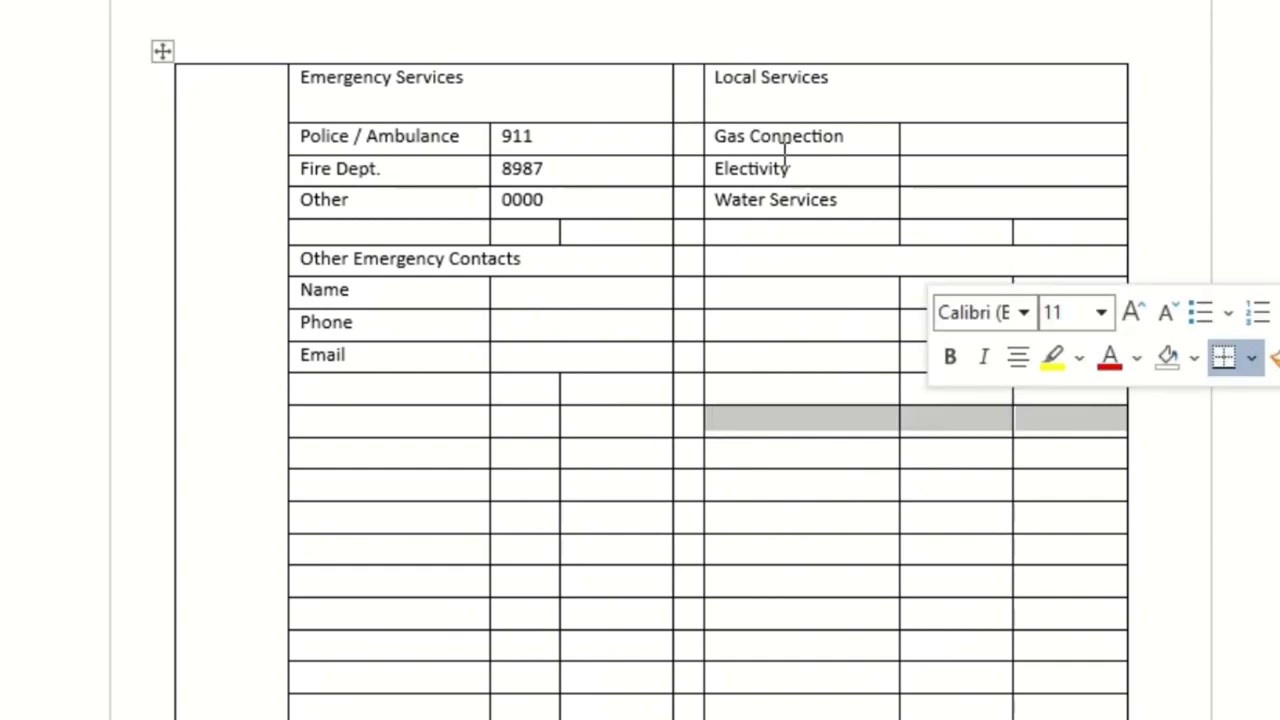
pyautogui.moveTo(380, 146); pyautogui.dragTo(380, 210)
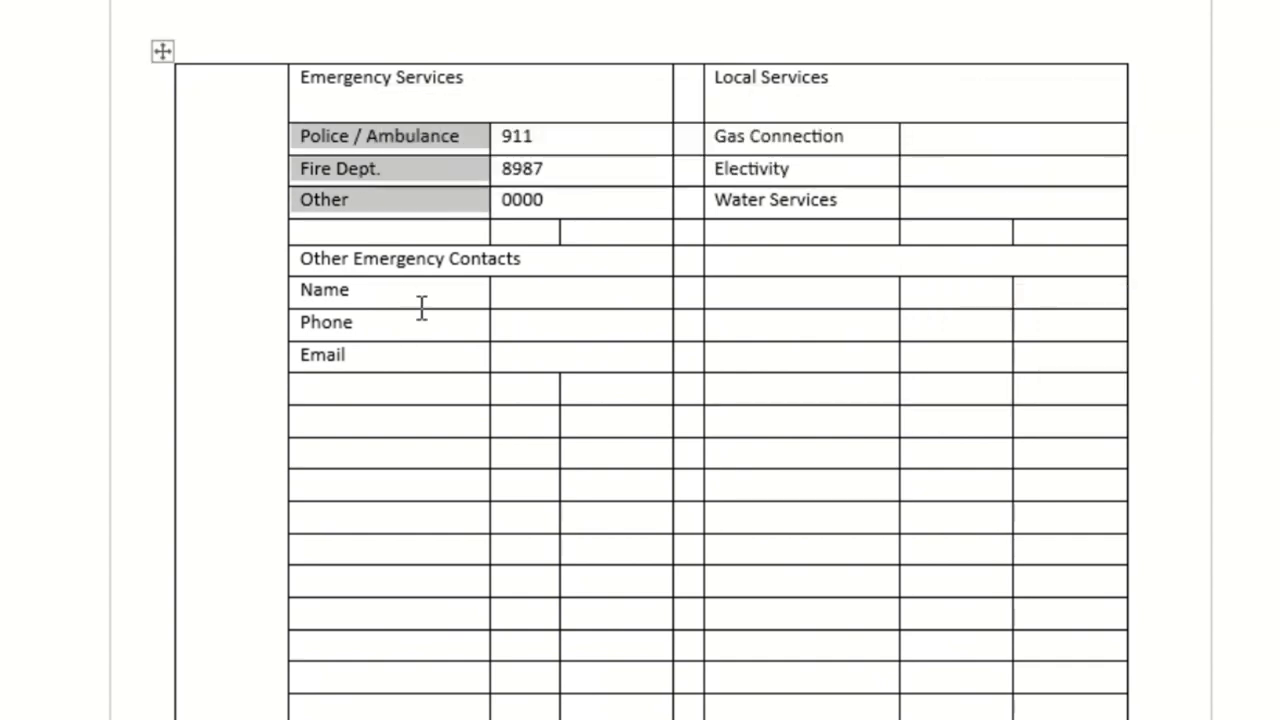
pyautogui.moveTo(421, 305); pyautogui.dragTo(421, 359)
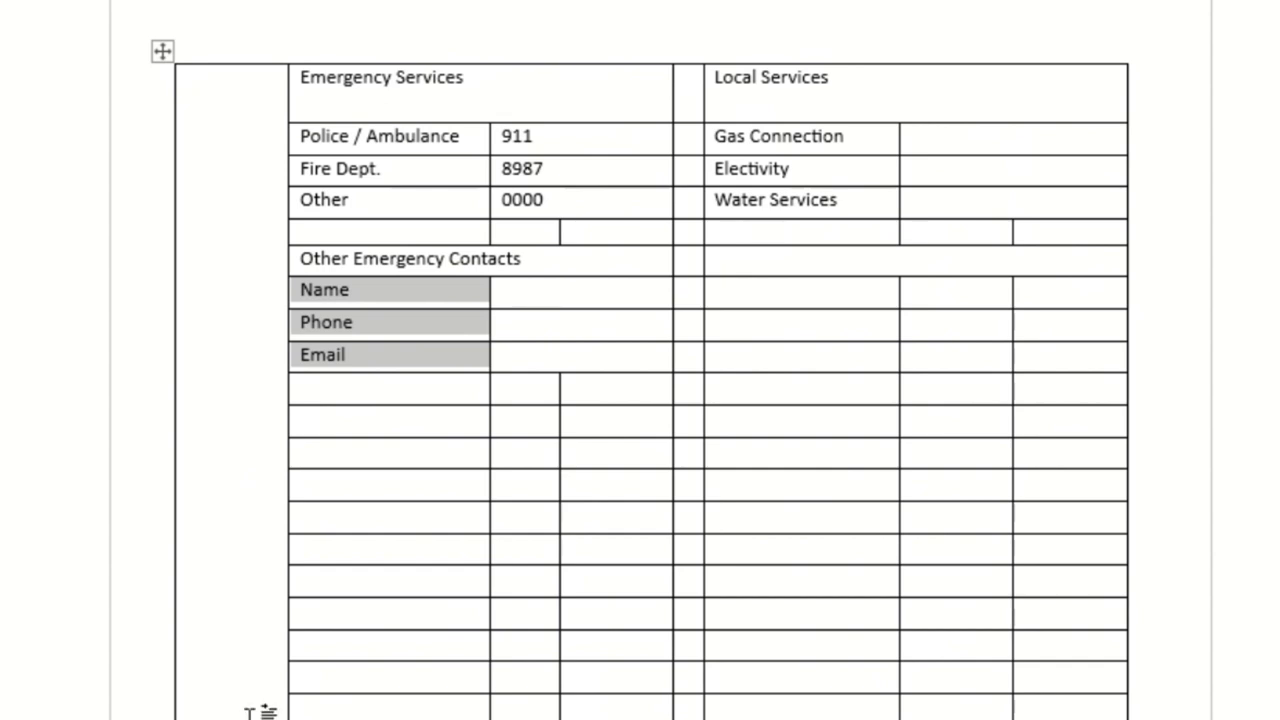
pyautogui.click(578, 270)
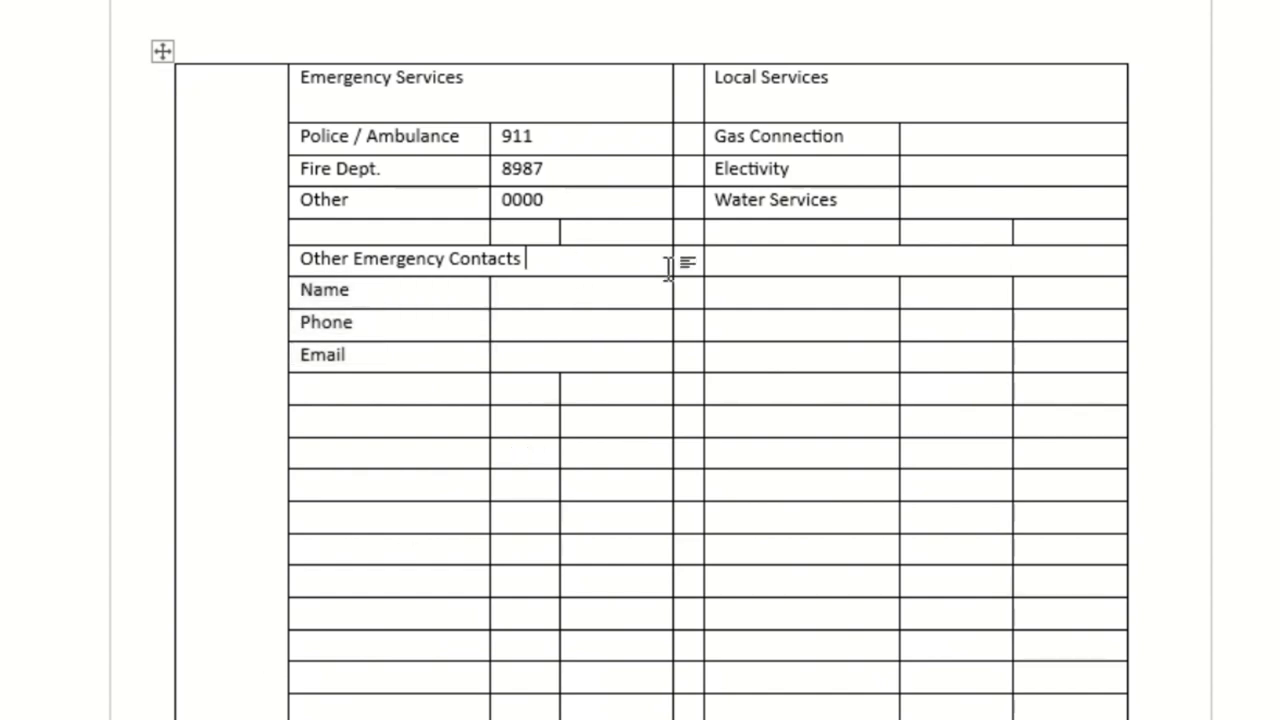
pyautogui.click(847, 268)
# In the right half of the table, merge the two blank end cells in each of the Name, Phone and Email rows
pyautogui.moveTo(940, 293); pyautogui.dragTo(1057, 291)
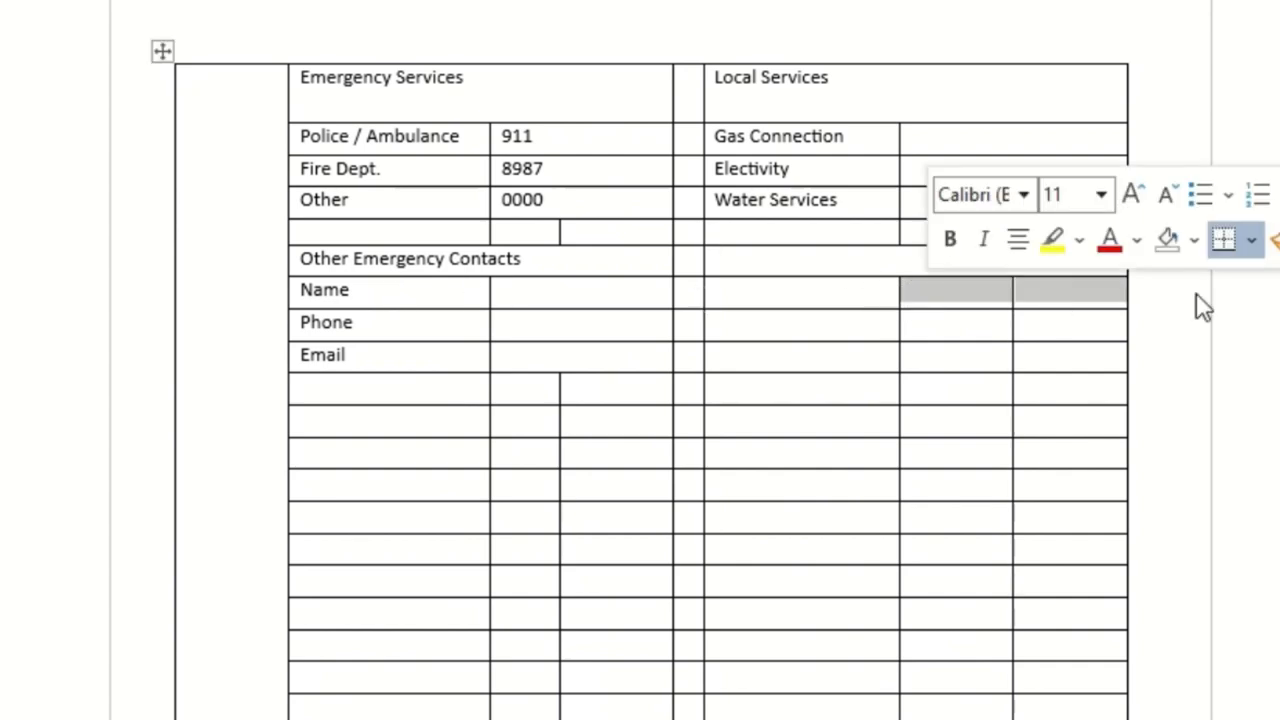
pyautogui.moveTo(983, 330); pyautogui.dragTo(1110, 320)
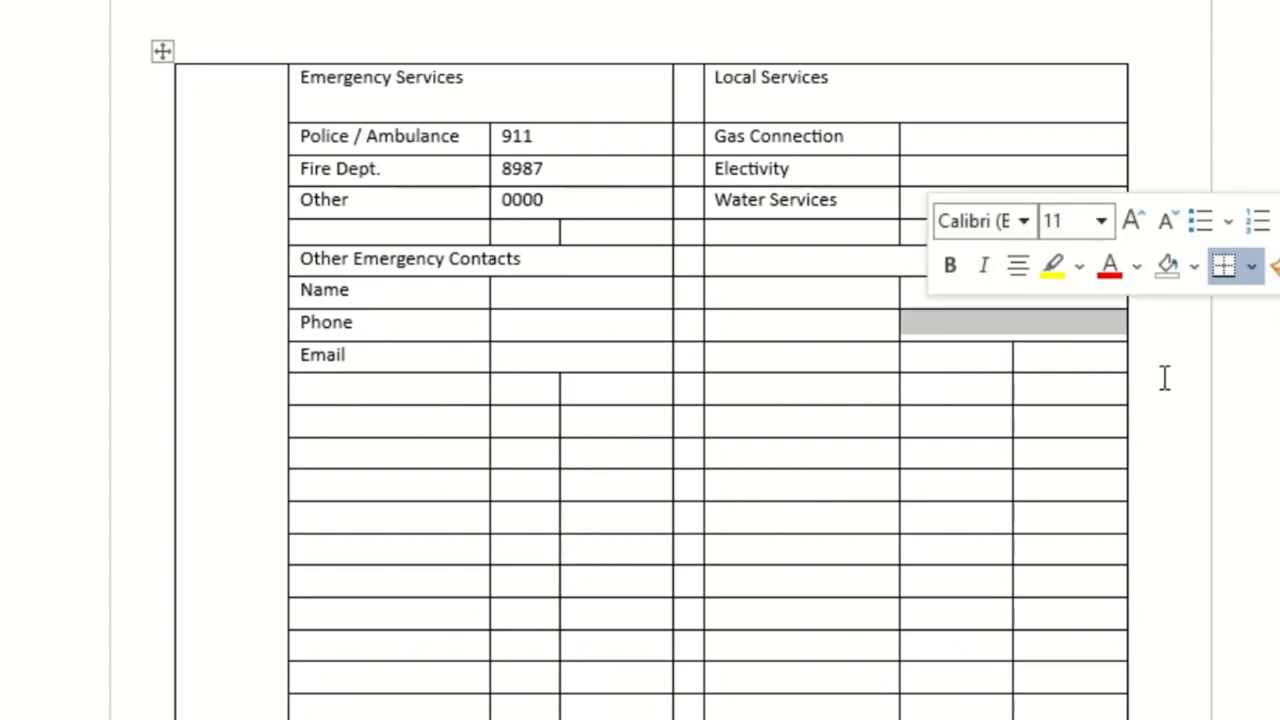
pyautogui.moveTo(971, 360); pyautogui.dragTo(1077, 357)
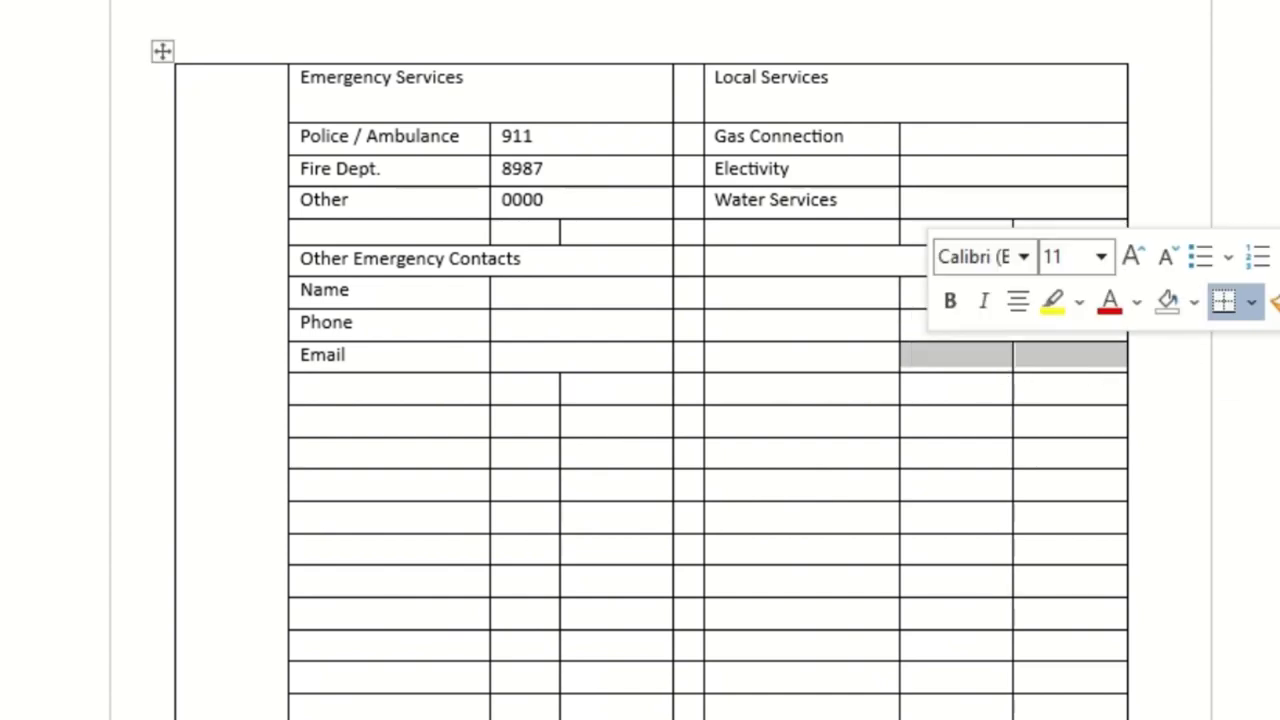
# Copy the Name, Phone and Email labels into the matching blank cells in the table's right half
pyautogui.moveTo(330, 289); pyautogui.dragTo(354, 360)
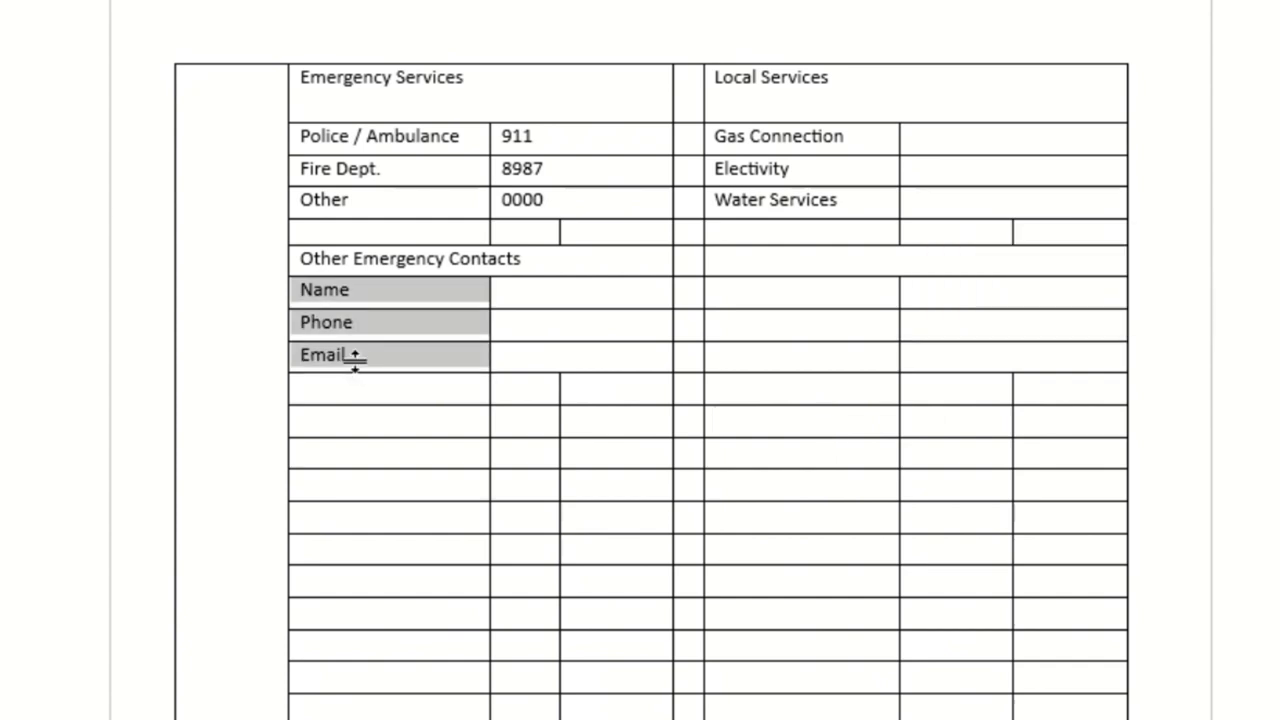
pyautogui.hotkey('ctrl', 'c')
pyautogui.click(777, 264)
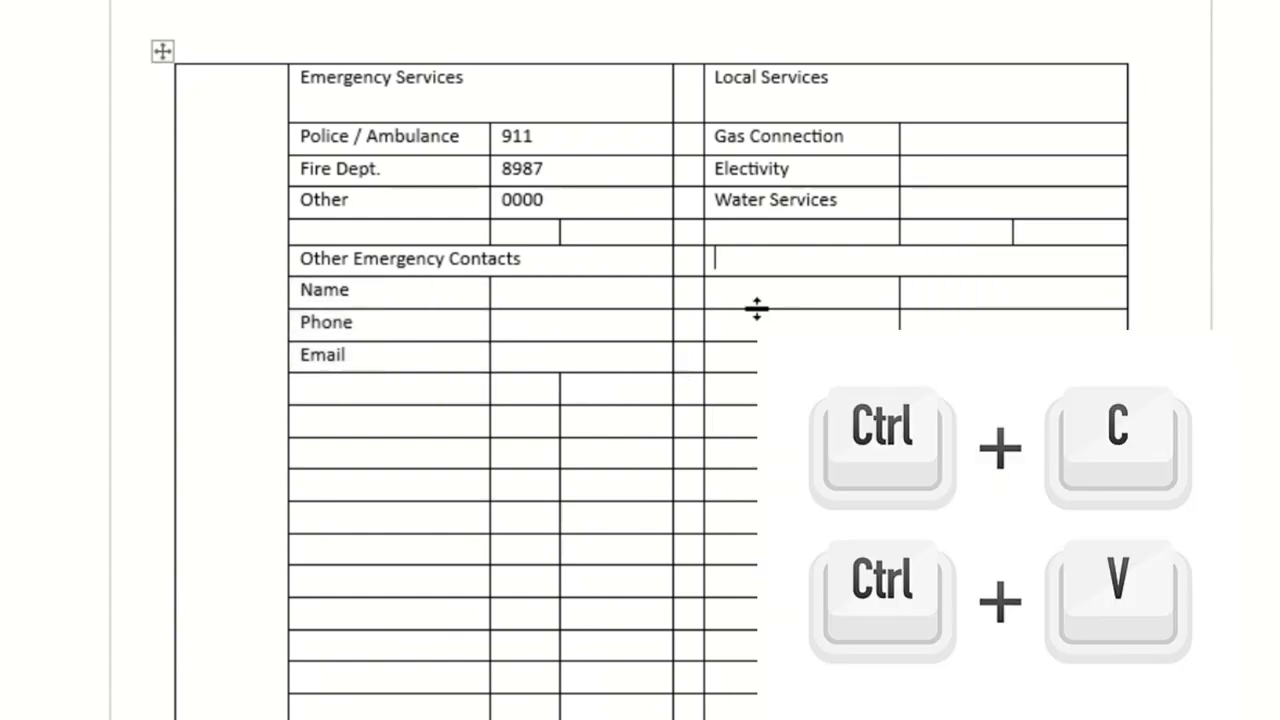
pyautogui.click(773, 293)
pyautogui.hotkey('ctrl', 'v')
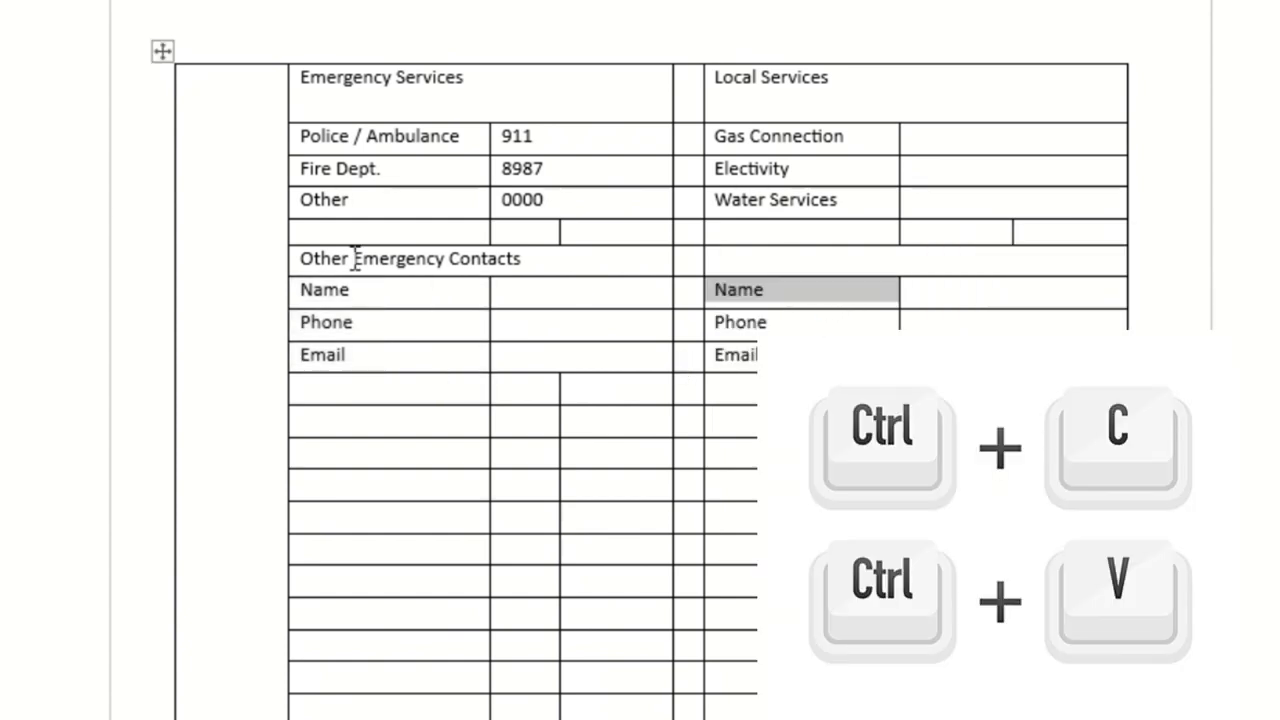
# Copy the "Other Emergency Contacts" heading into the merged cell above the right-hand Name, Phone and Email labels
pyautogui.moveTo(420, 257); pyautogui.dragTo(300, 277)
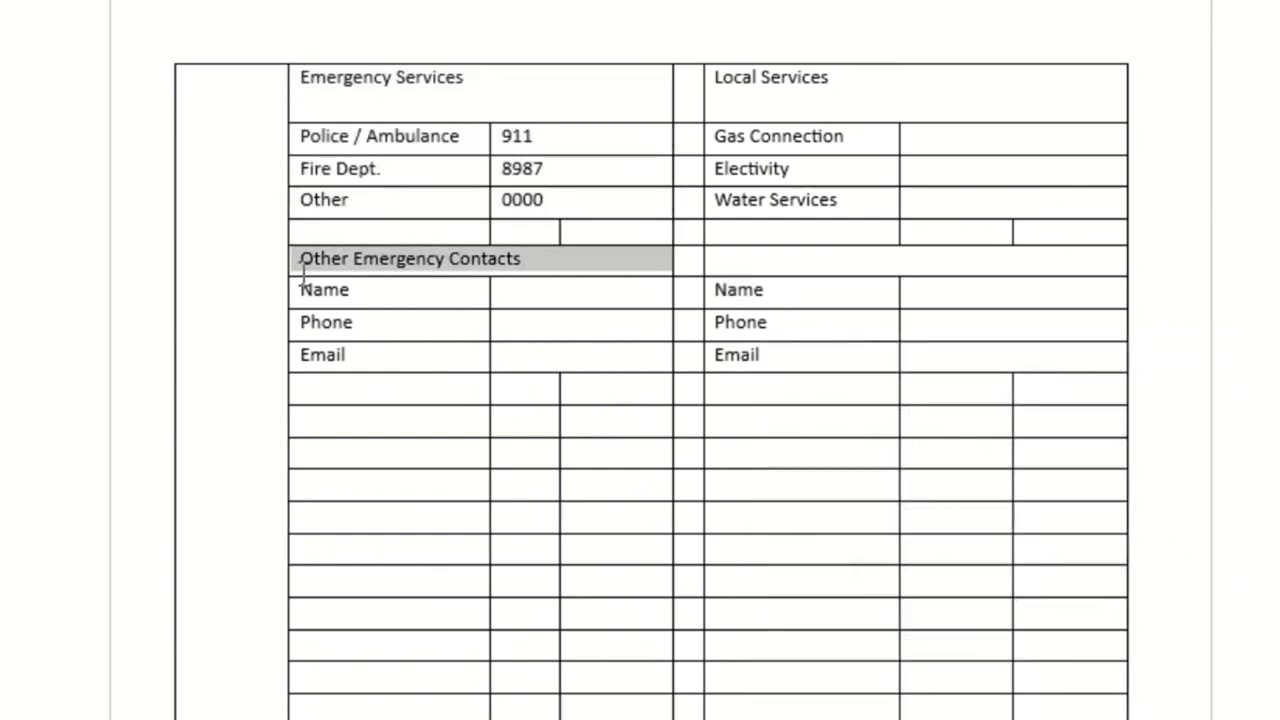
pyautogui.click(863, 263)
pyautogui.hotkey('ctrl', 'v')
pyautogui.click(831, 383)
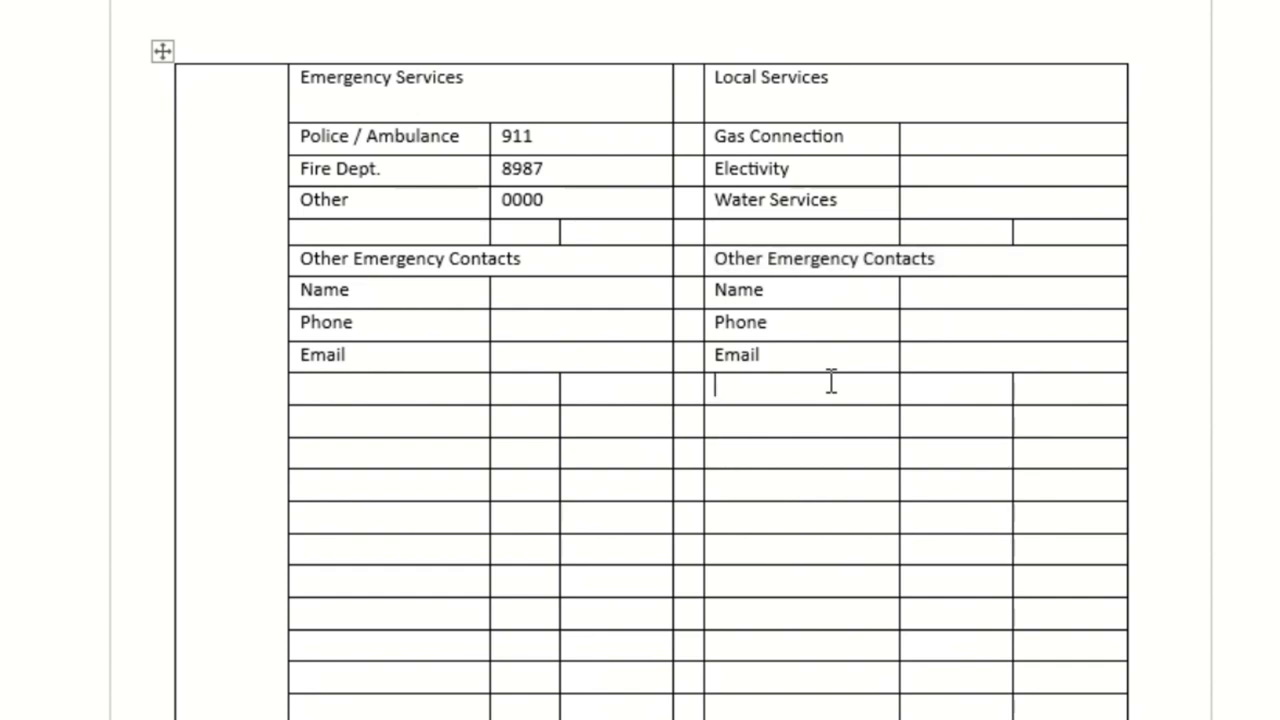
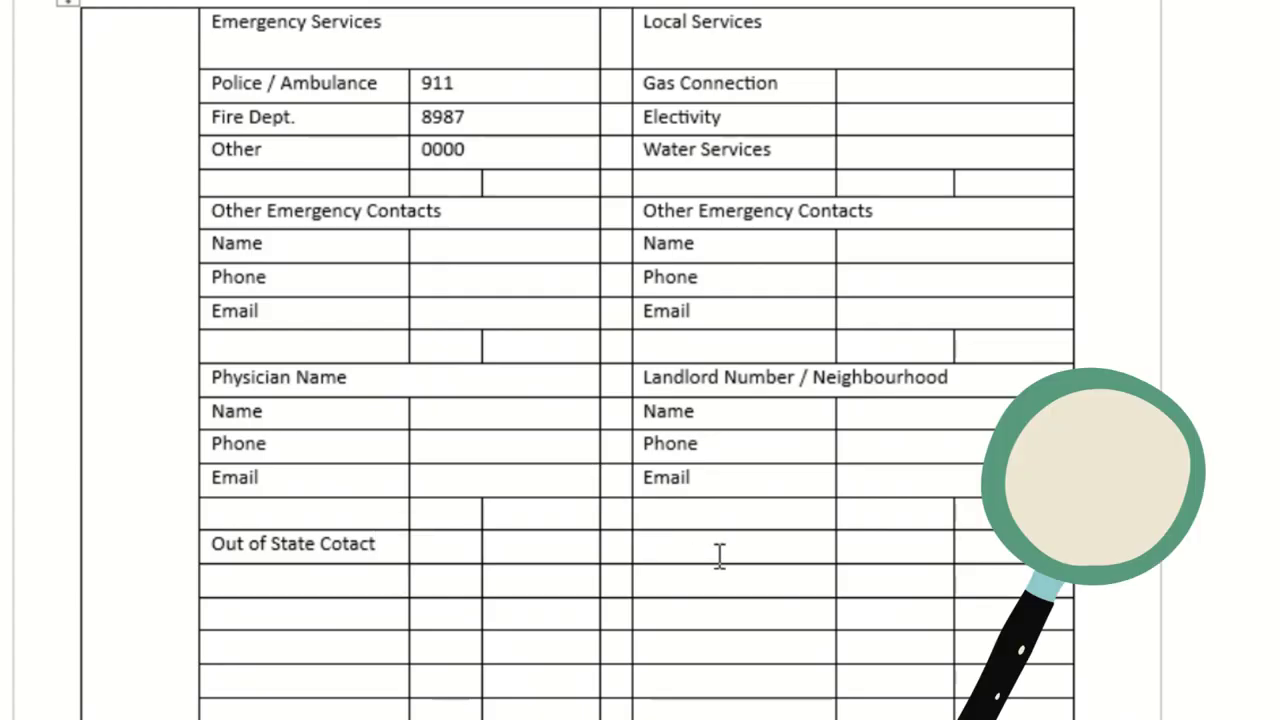
# Enter "Local Contact" in the right-half cell on the same row as the out-of-state contact heading
pyautogui.click(730, 551)
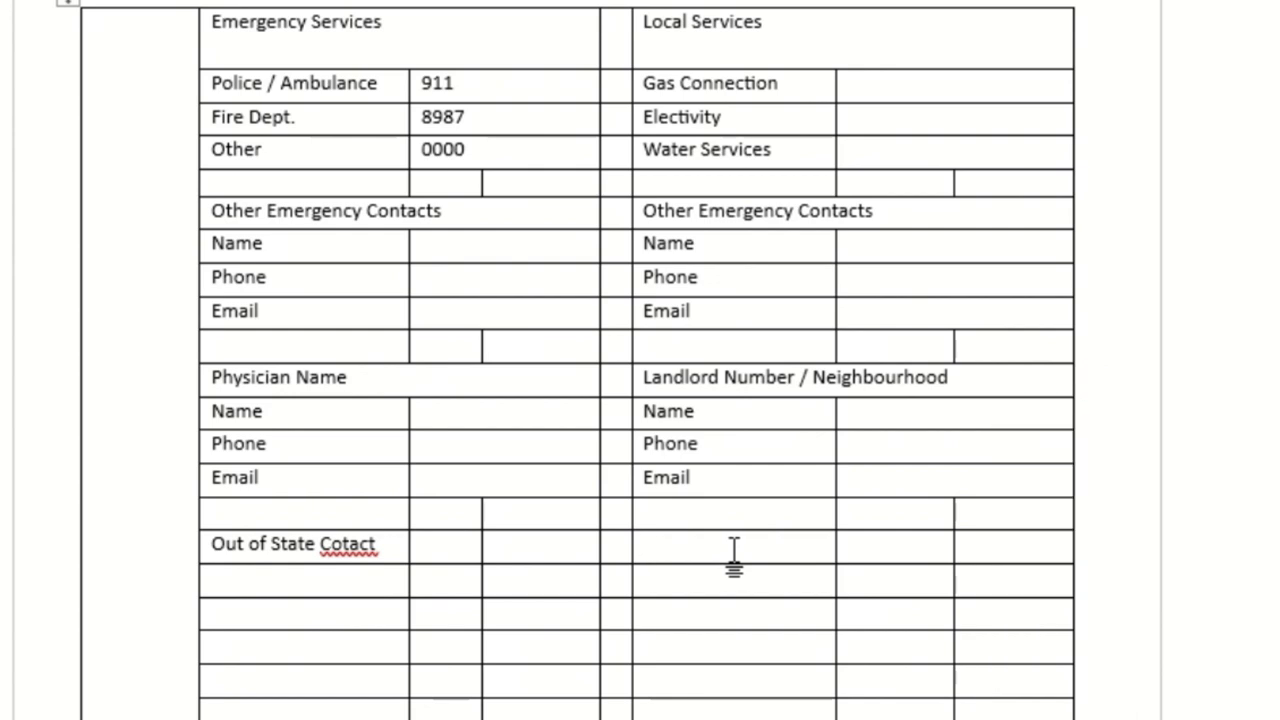
pyautogui.write('Location')
pyautogui.press('BackSpace')
pyautogui.press('BackSpace')
pyautogui.press('BackSpace')
pyautogui.press('BackSpace')
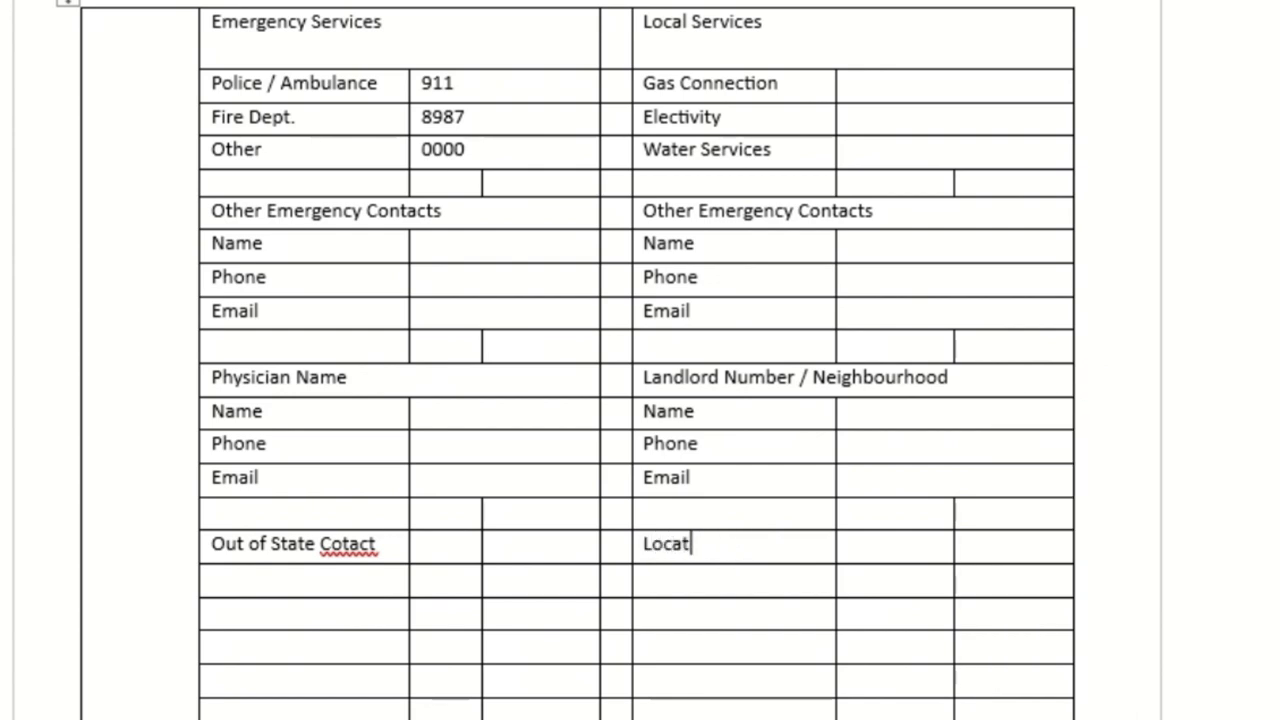
pyautogui.write('l ')
pyautogui.write('Co')
pyautogui.write('ntac')
pyautogui.press('BackSpace')
pyautogui.write('tac')
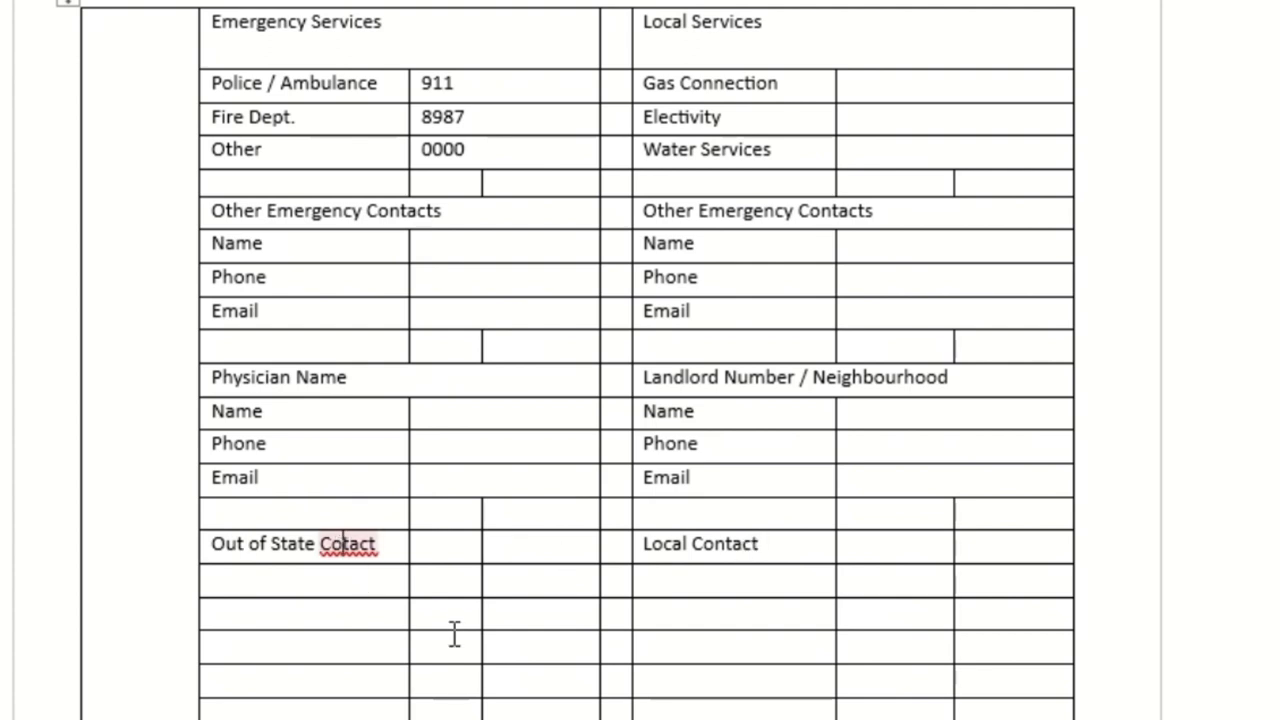
# Correct the misspelled word in the out-of-state heading so it reads "Out of State Contact"
pyautogui.rightClick(360, 543)
pyautogui.click(542, 91)
pyautogui.click(463, 558)
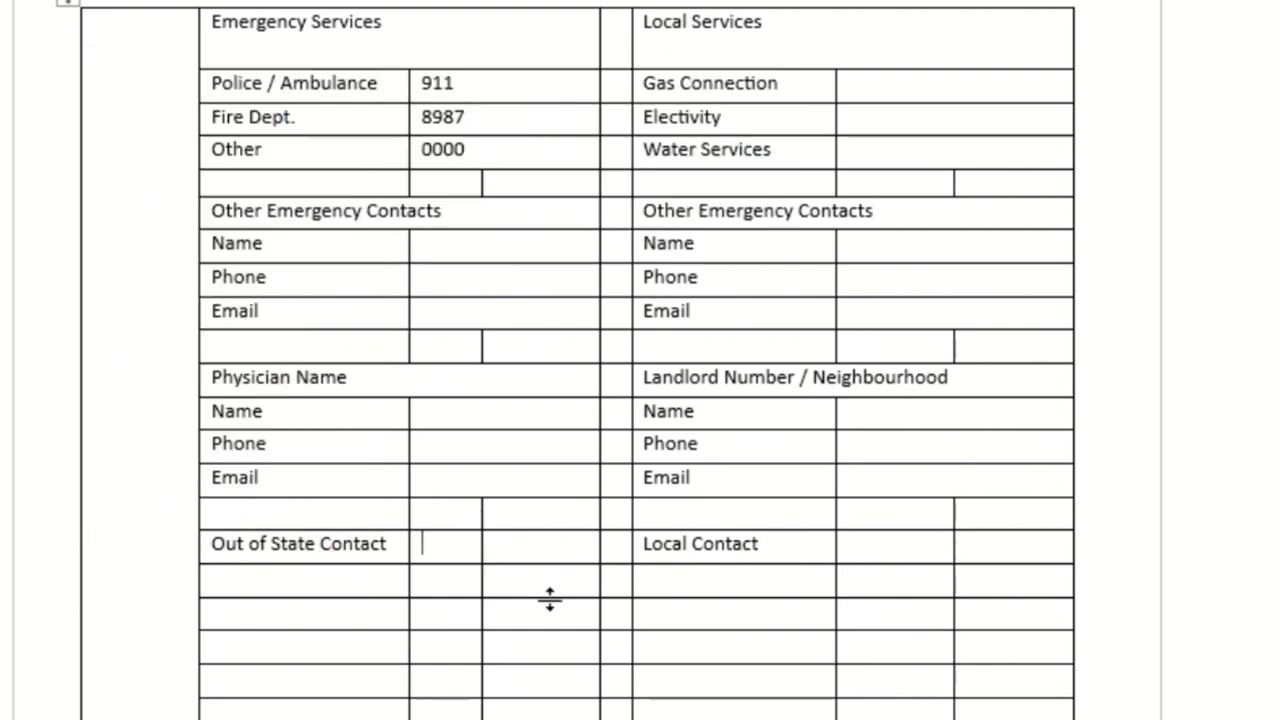
# Merge the "Out of State Contact" and "Local Contact" heading cells with the two blank cells beside each
pyautogui.moveTo(520, 548); pyautogui.dragTo(280, 560)
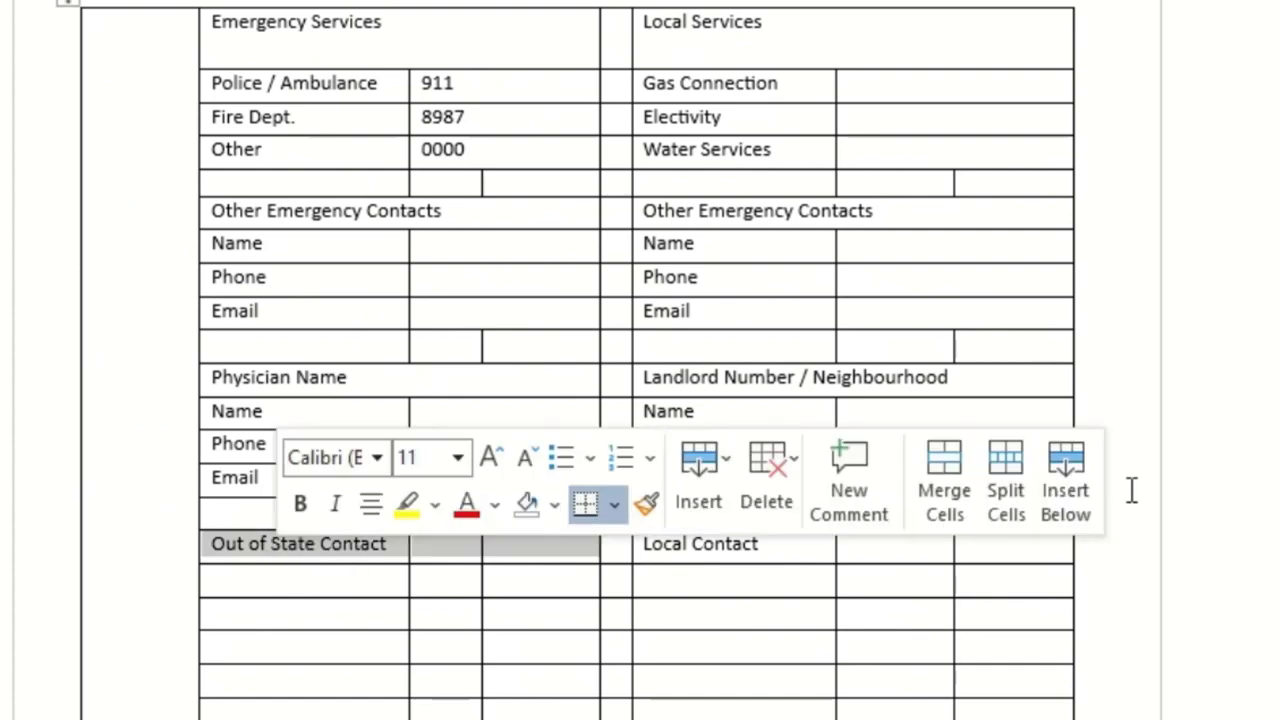
pyautogui.click(967, 505)
pyautogui.click(721, 655)
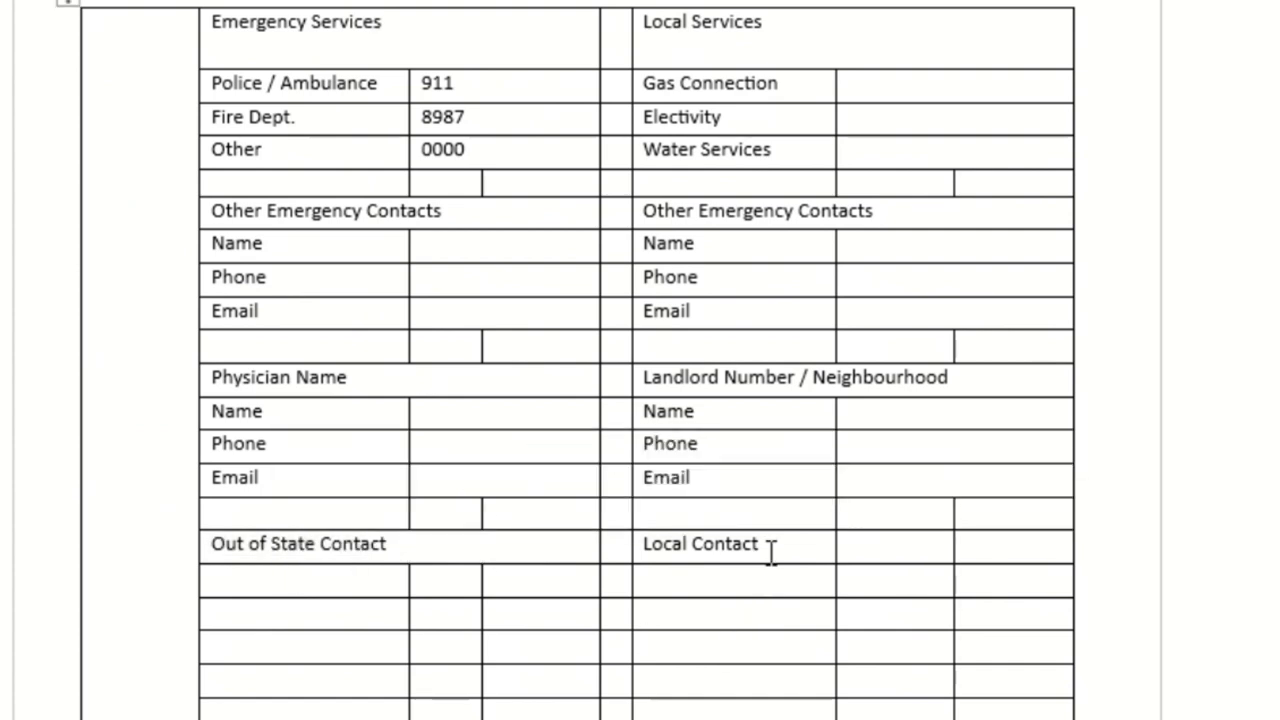
pyautogui.moveTo(772, 553); pyautogui.dragTo(1032, 547)
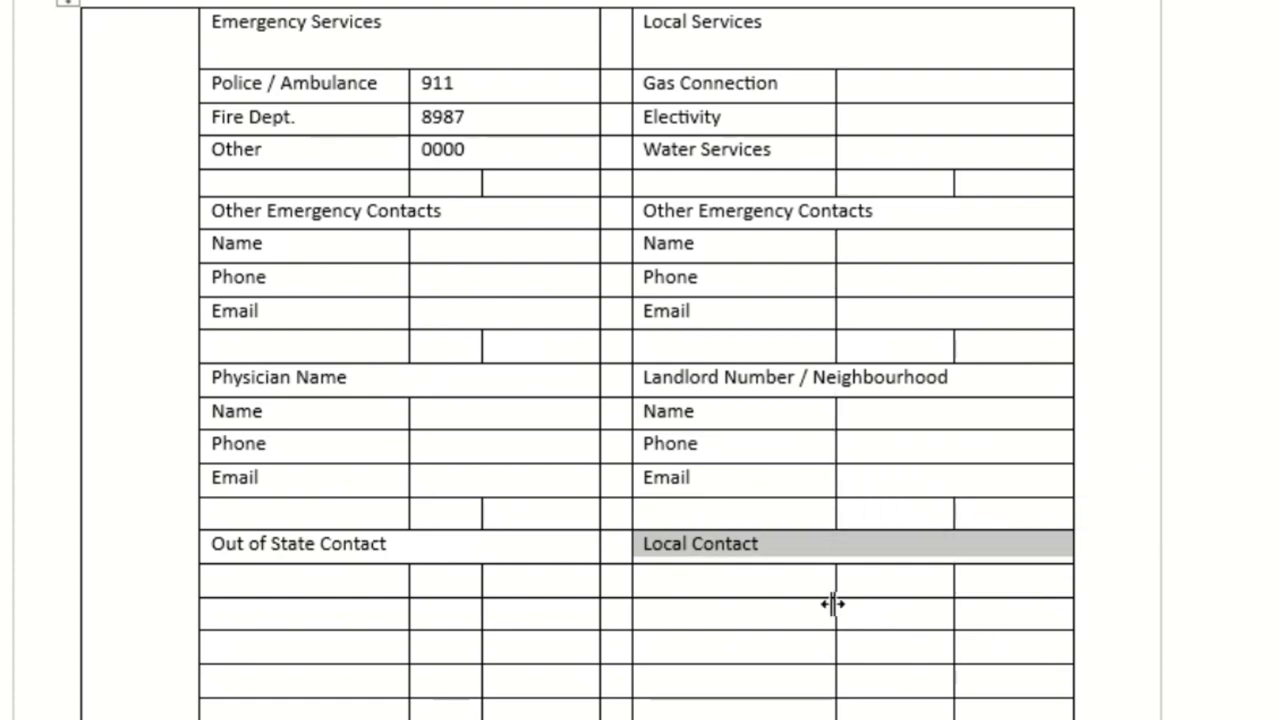
# Copy the Name, Phone and Email labels from the landlord section into the cells beneath "Local Contact" and "Out of State Contact"
pyautogui.moveTo(763, 420); pyautogui.dragTo(766, 485)
pyautogui.hotkey('ctrl', 'c')
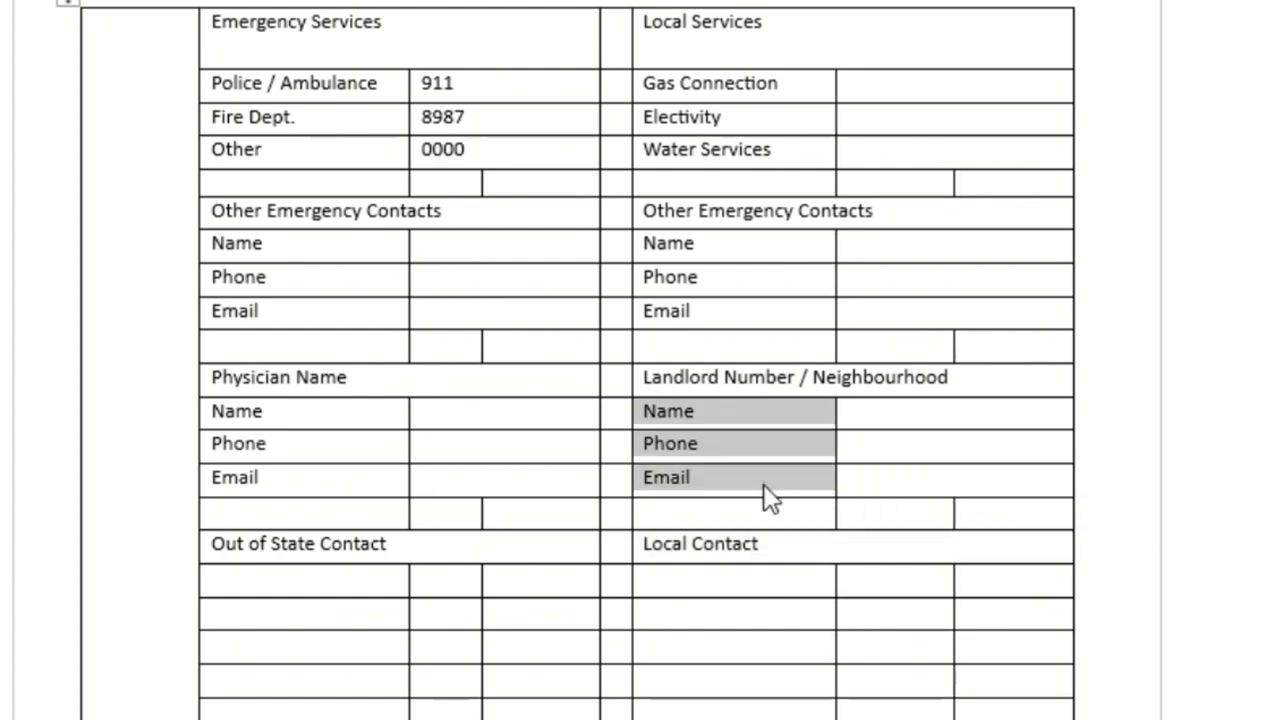
pyautogui.click(700, 587)
pyautogui.hotkey('ctrl', 'v')
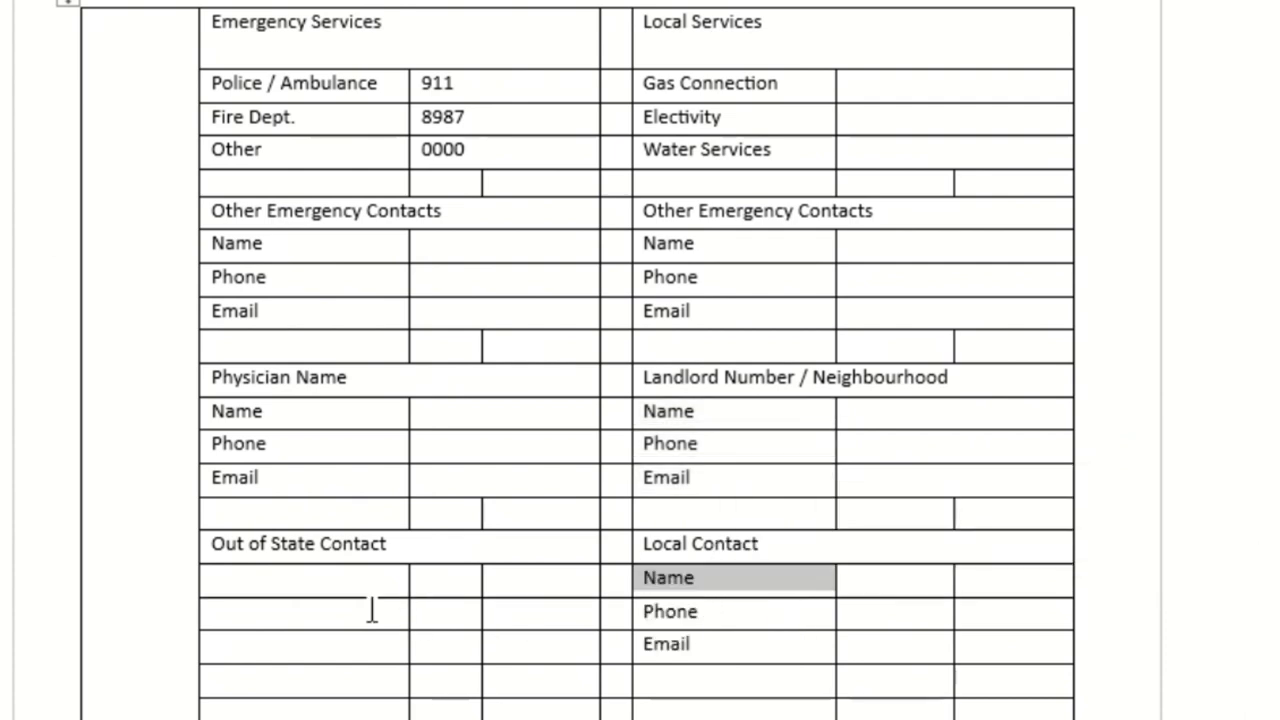
pyautogui.click(320, 588)
pyautogui.hotkey('ctrl', 'v')
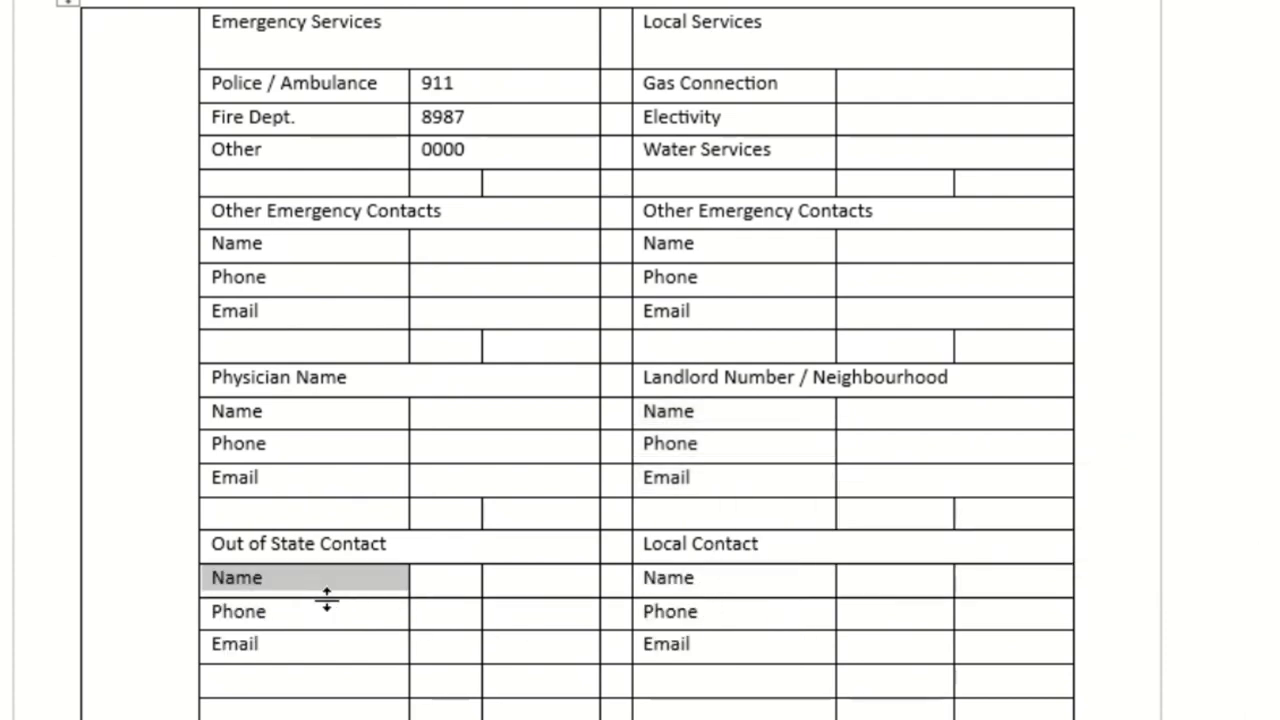
# Delete the last of the two blank rows at the end of the table
pyautogui.click(313, 690)
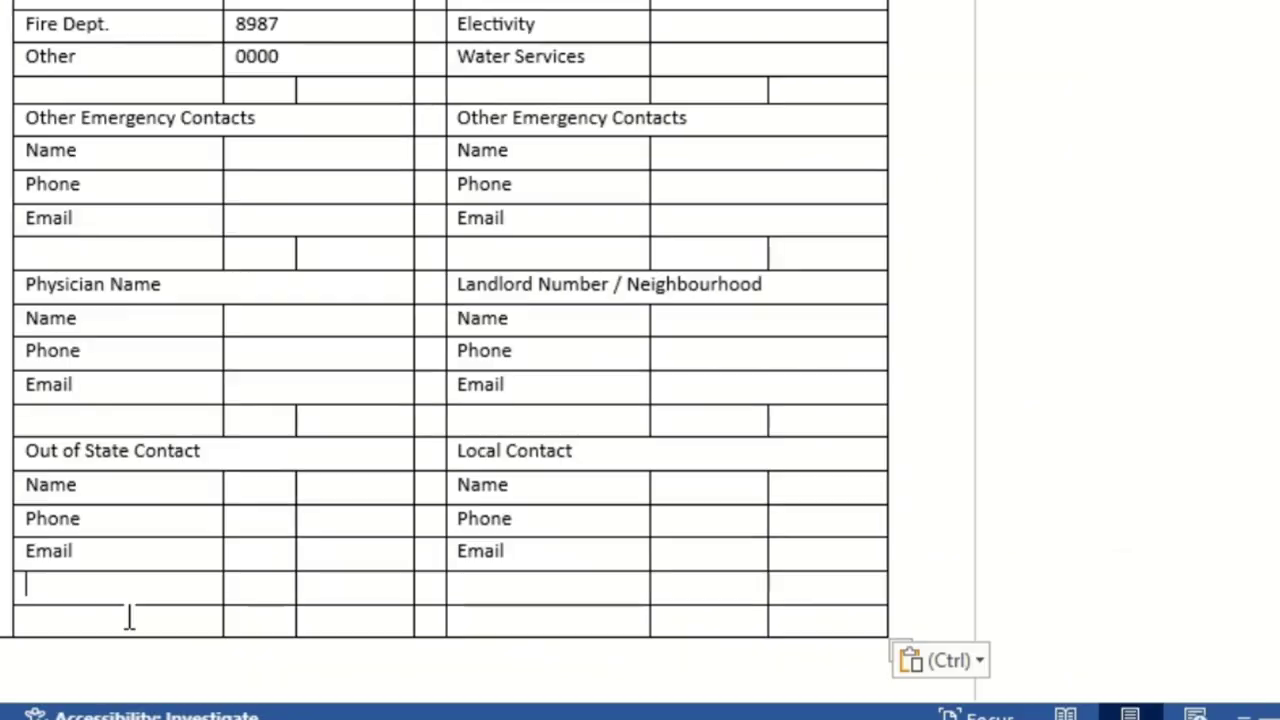
pyautogui.moveTo(315, 707); pyautogui.dragTo(1034, 713)
pyautogui.rightClick(848, 620)
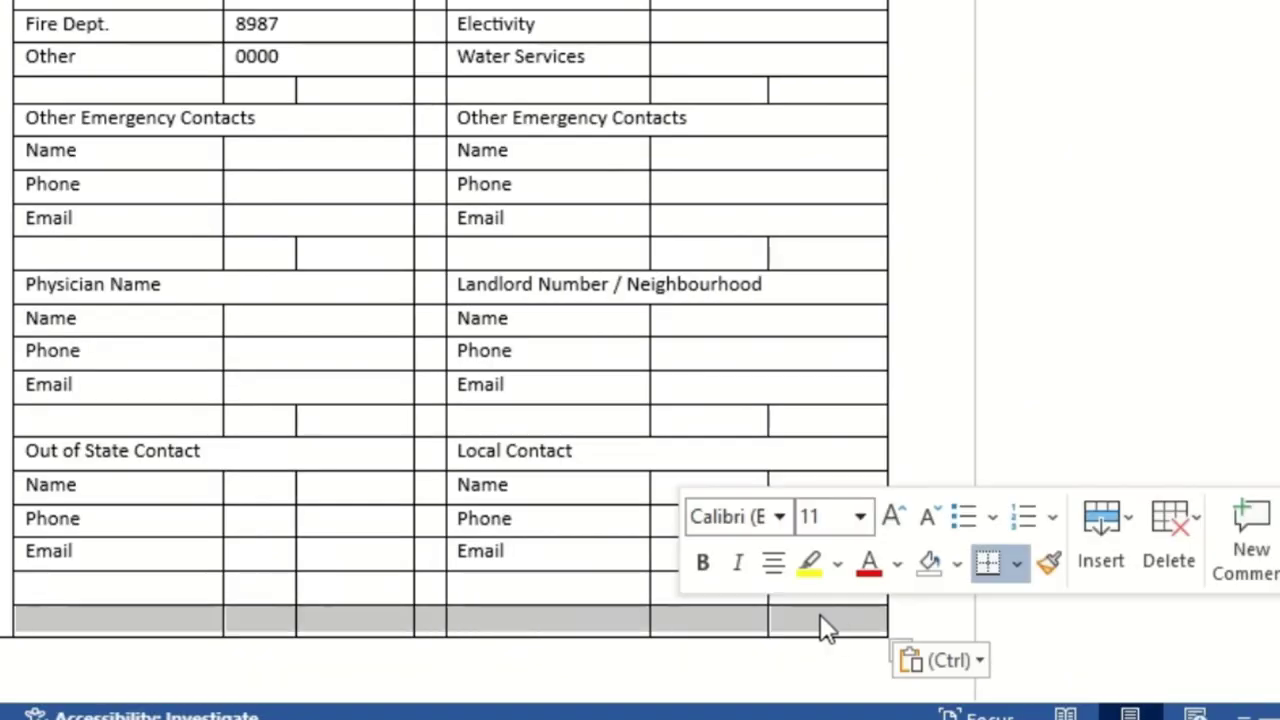
pyautogui.click(1174, 574)
pyautogui.click(1232, 421)
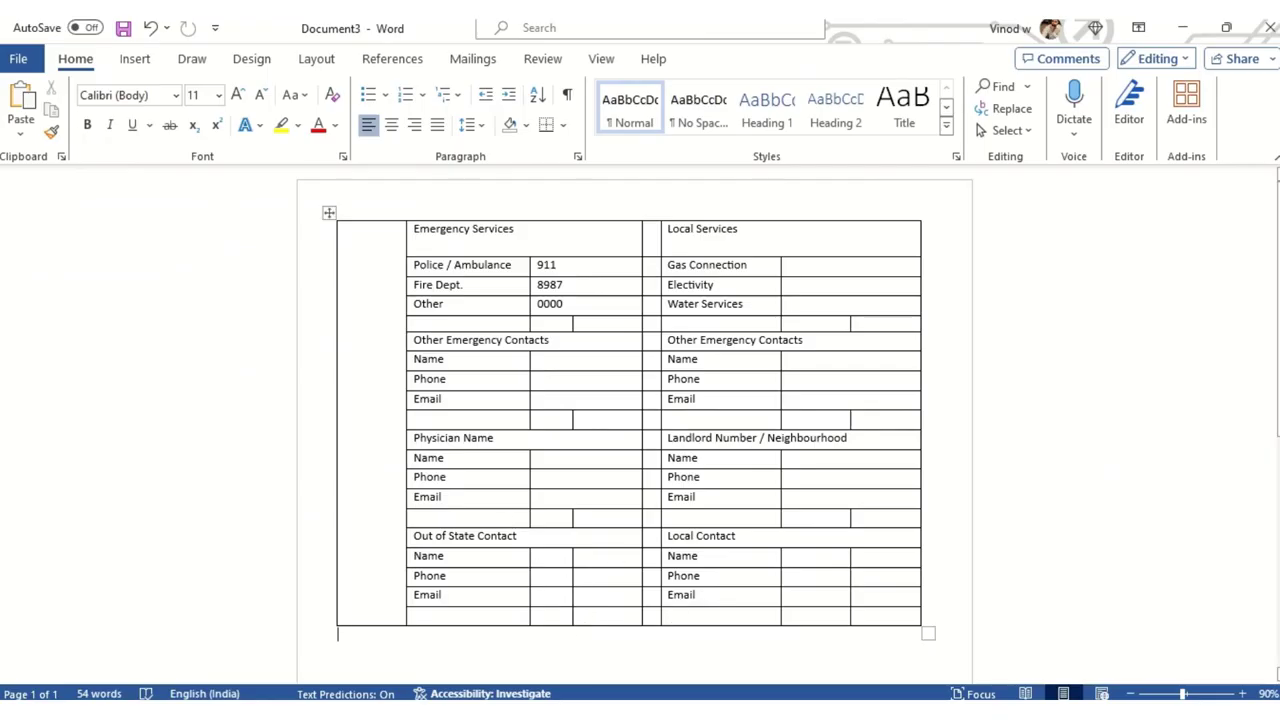
# Apply a light blue Grid Tables style with banded rows and blue text to the whole table
pyautogui.click(545, 233)
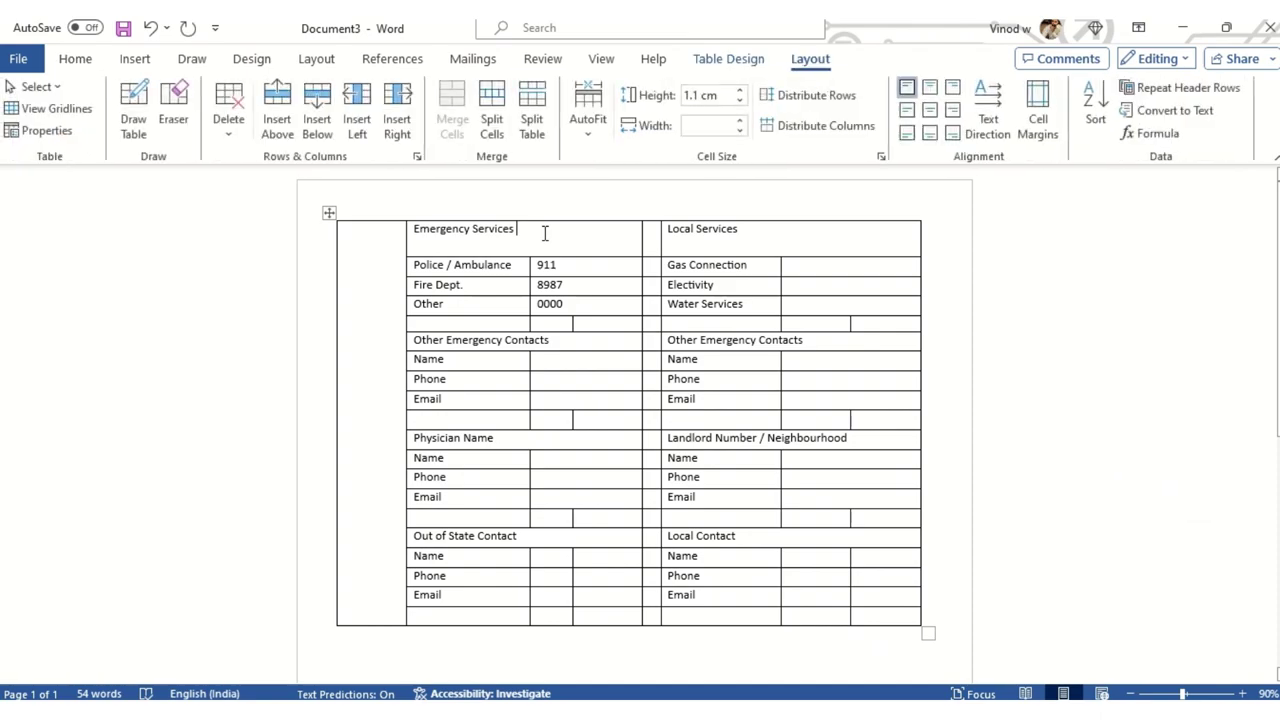
pyautogui.click(333, 212)
pyautogui.click(328, 213)
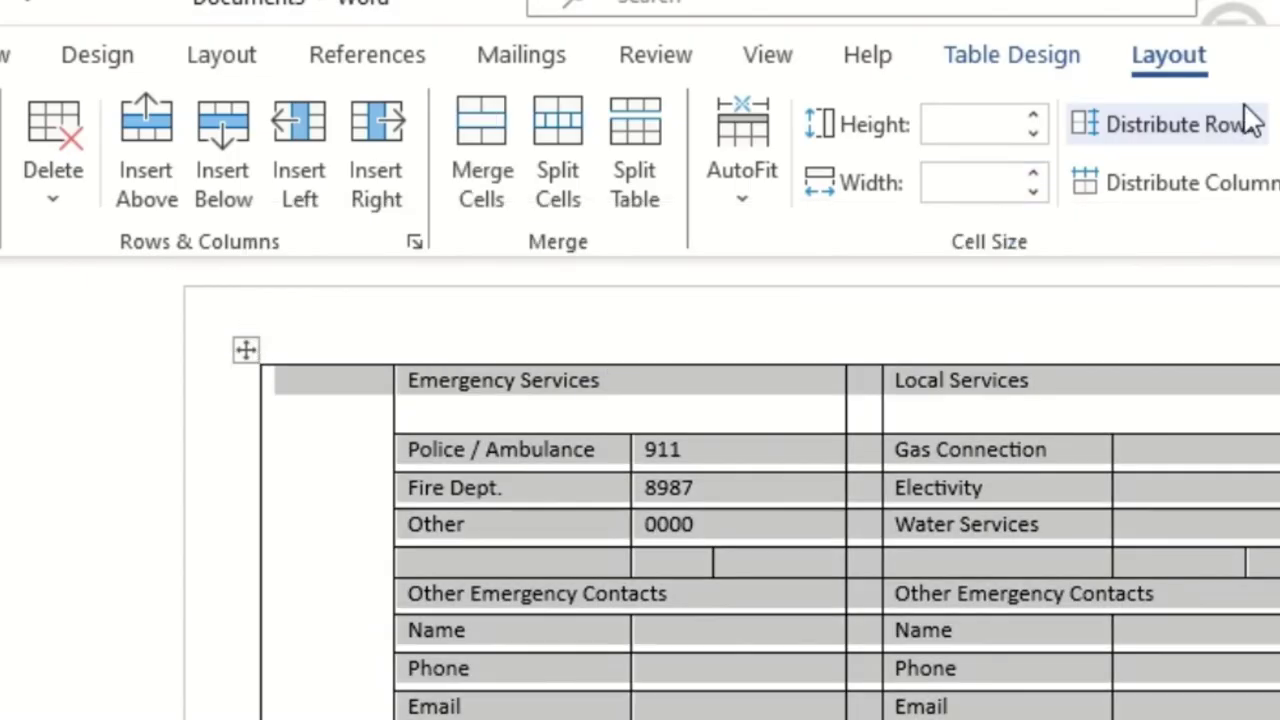
pyautogui.click(1015, 58)
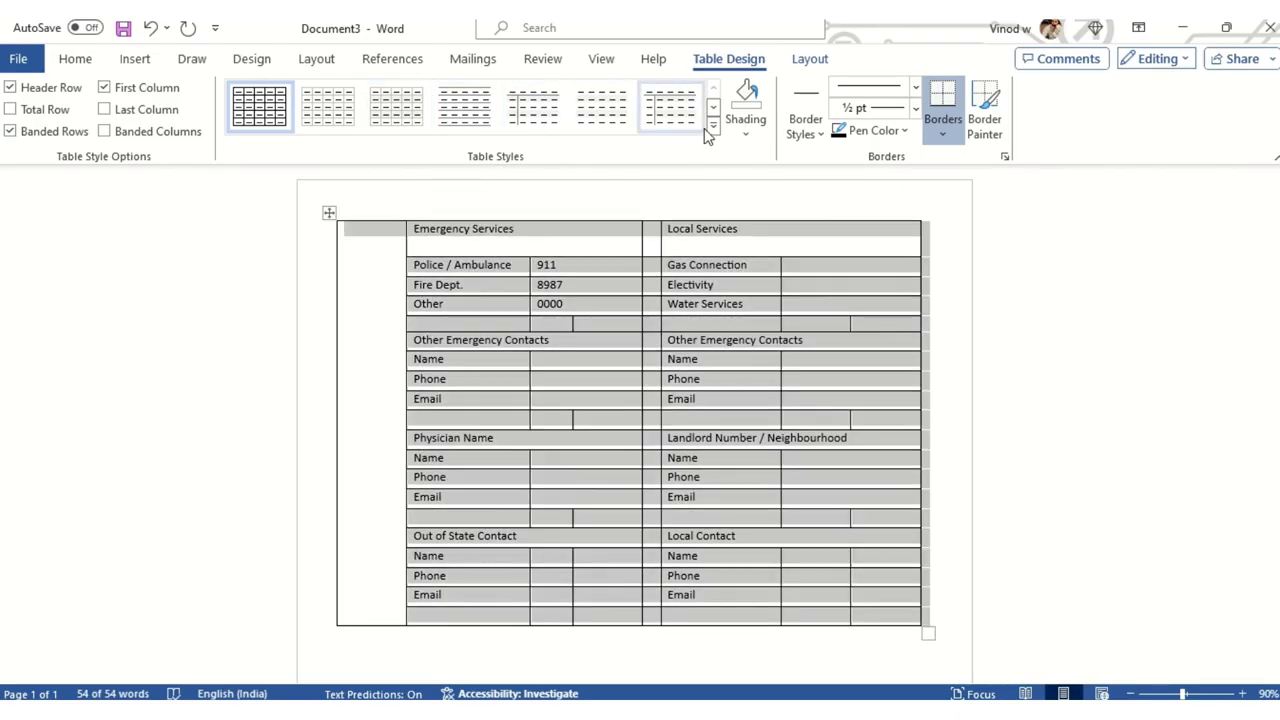
pyautogui.click(712, 126)
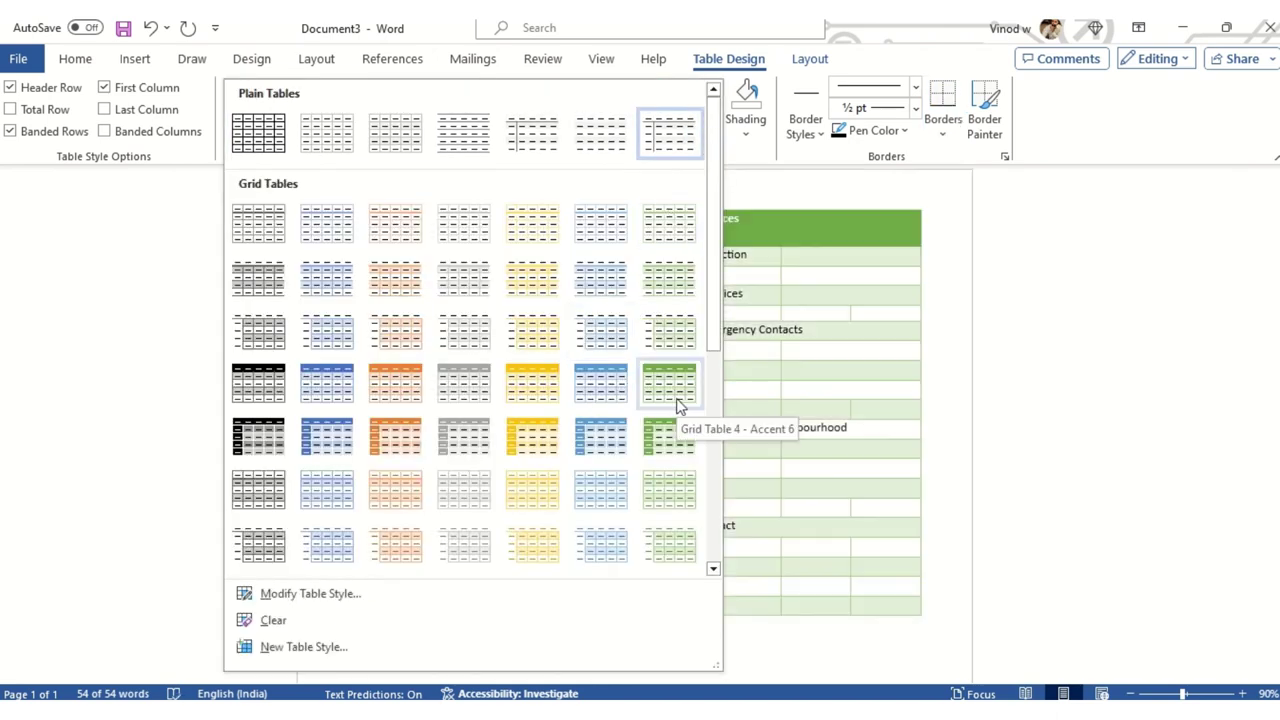
pyautogui.scroll(-3, 443, 430)
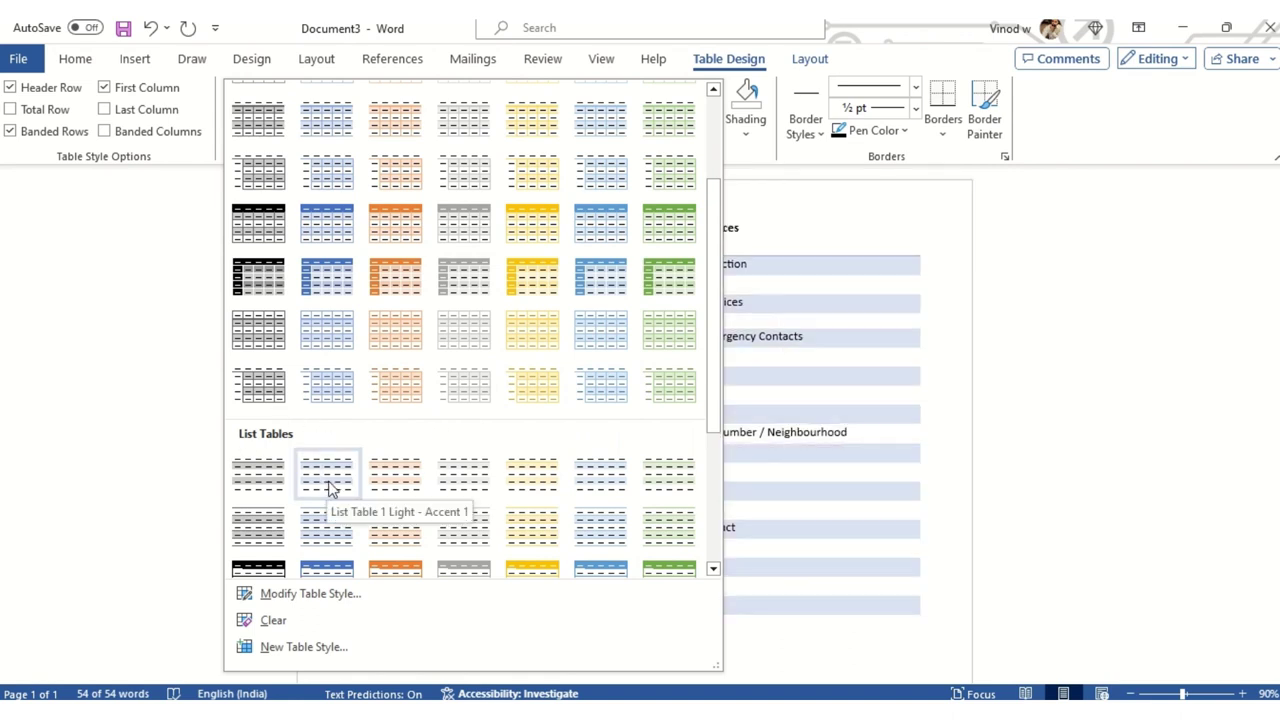
pyautogui.scroll(-4, 450, 480)
pyautogui.scroll(3, 545, 410)
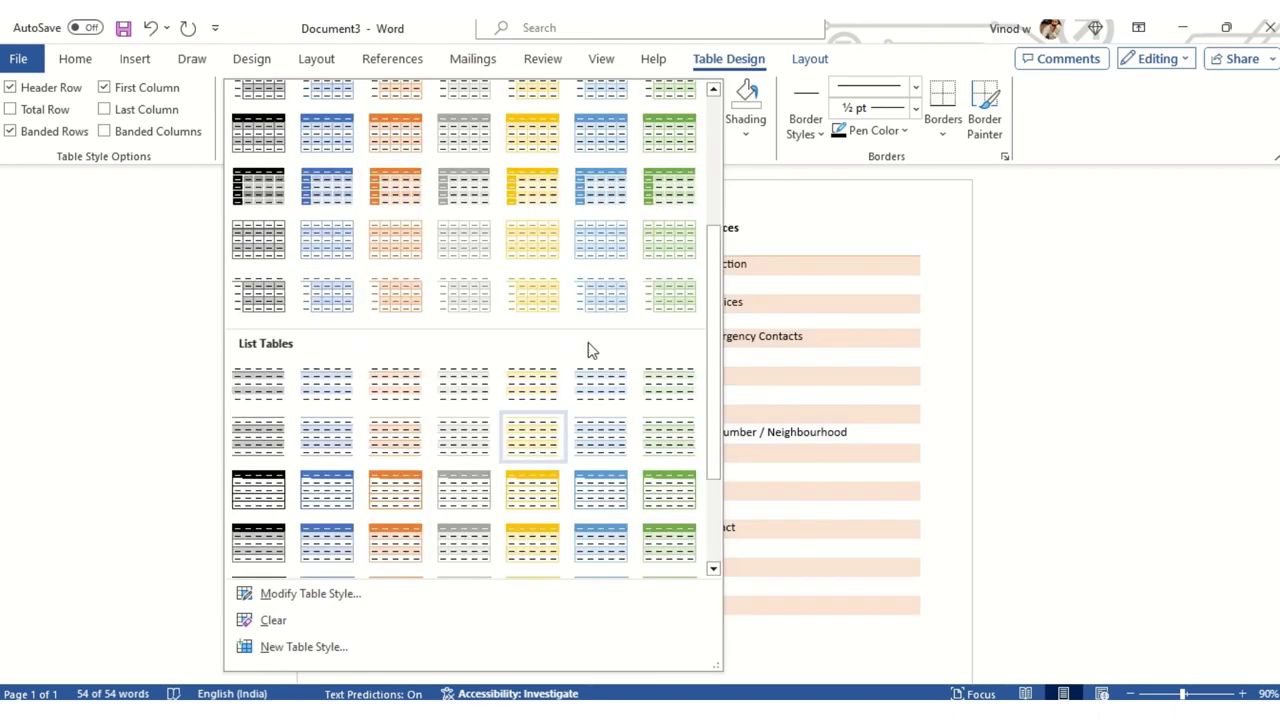
pyautogui.click(612, 303)
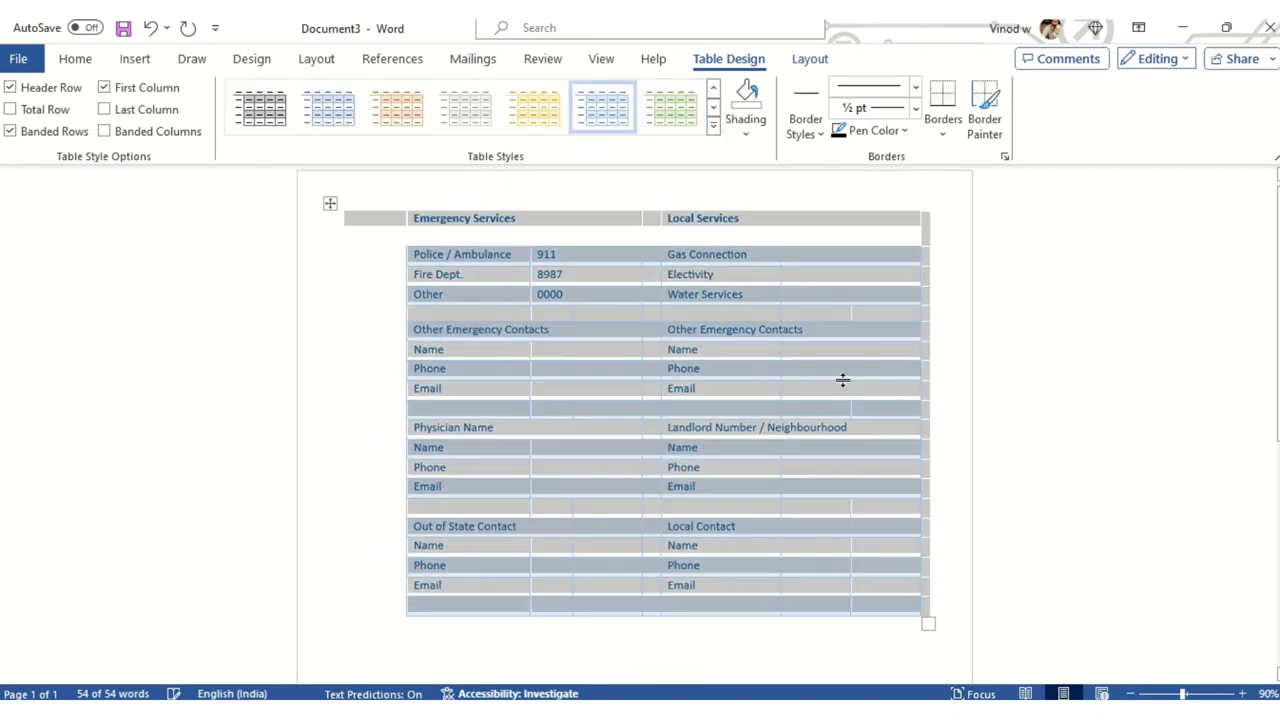
pyautogui.click(846, 316)
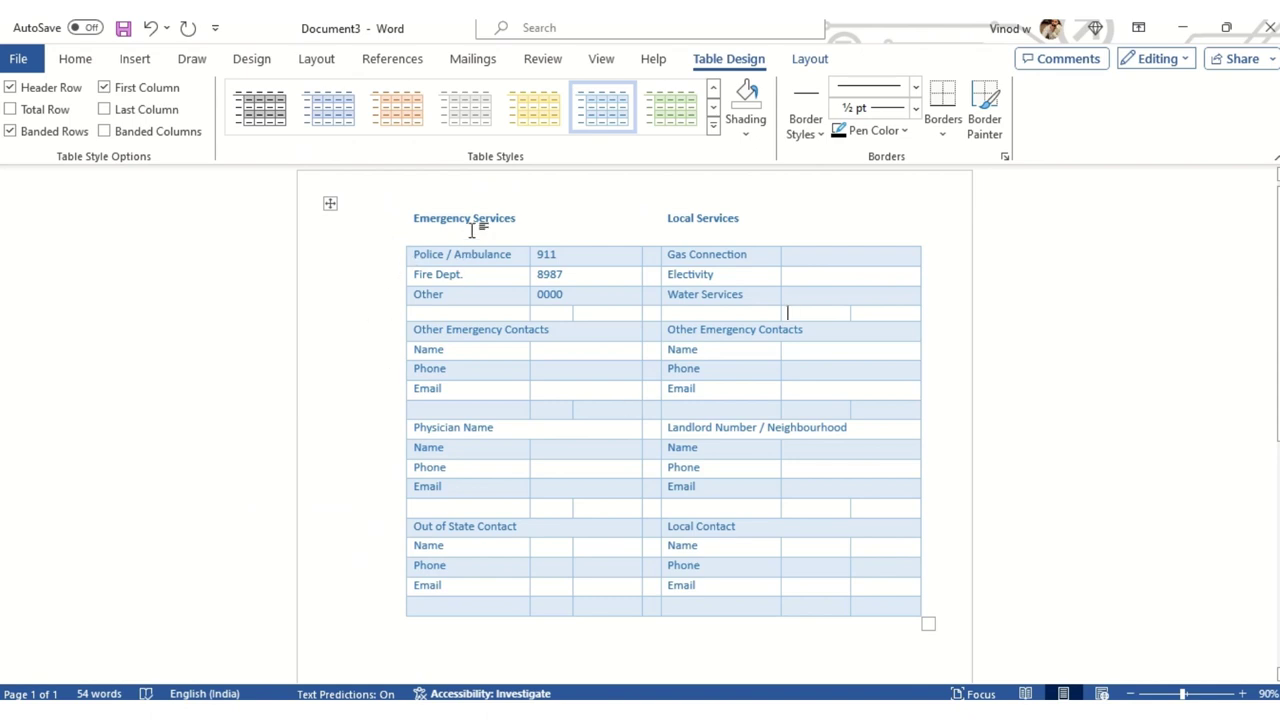
# Apply all borders to the entire table
pyautogui.click(330, 204)
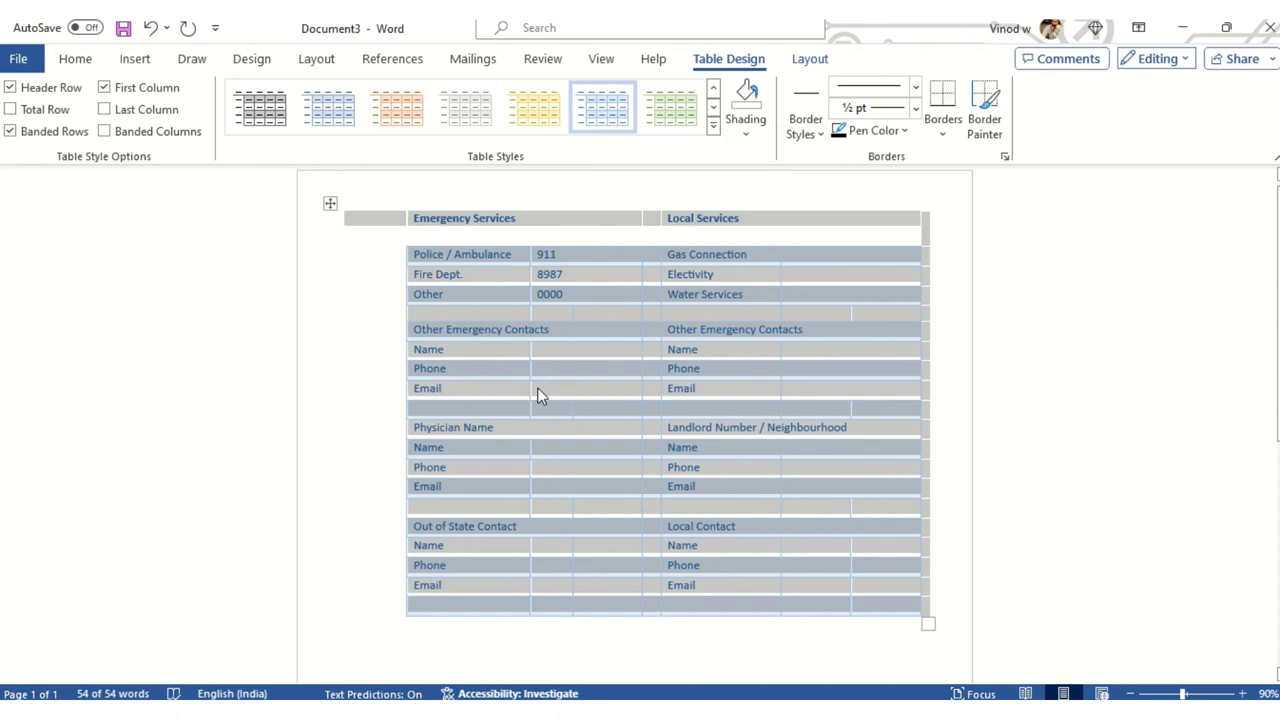
pyautogui.click(942, 133)
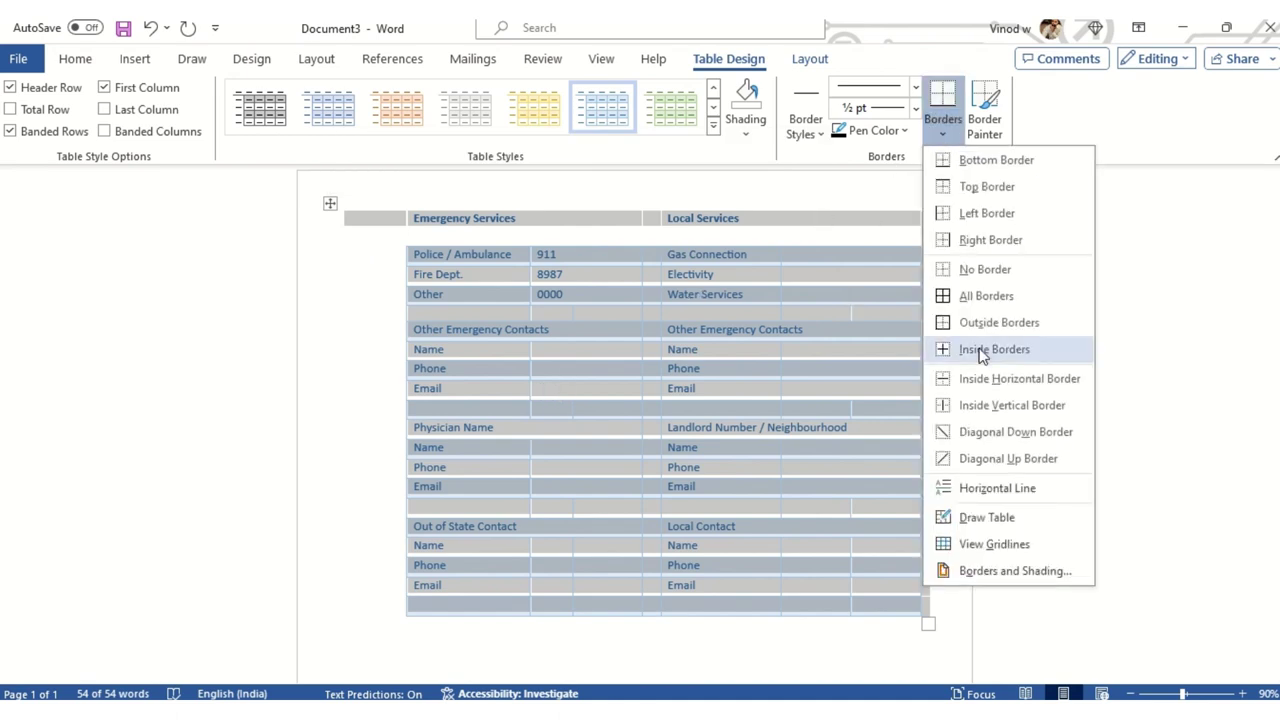
pyautogui.click(1007, 300)
pyautogui.click(640, 415)
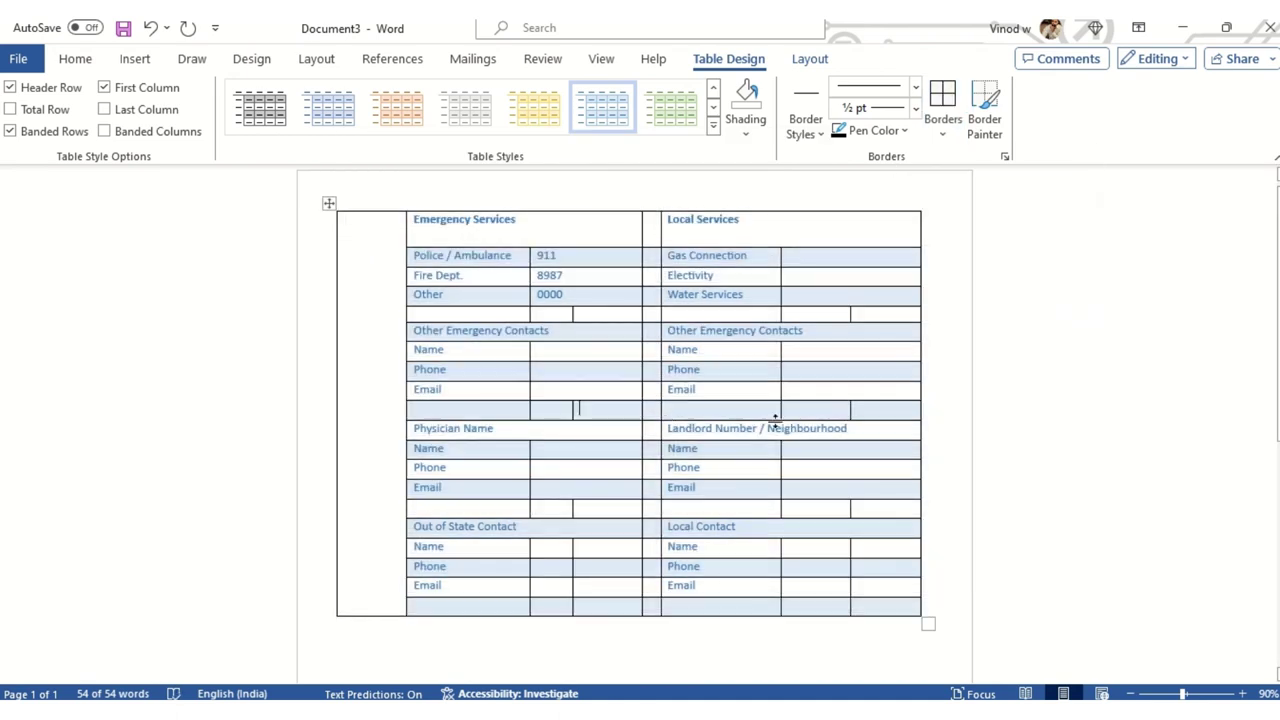
pyautogui.click(537, 234)
# Insert a Simple Text Box in the tall blank cell beside the Emergency Services column
pyautogui.click(394, 391)
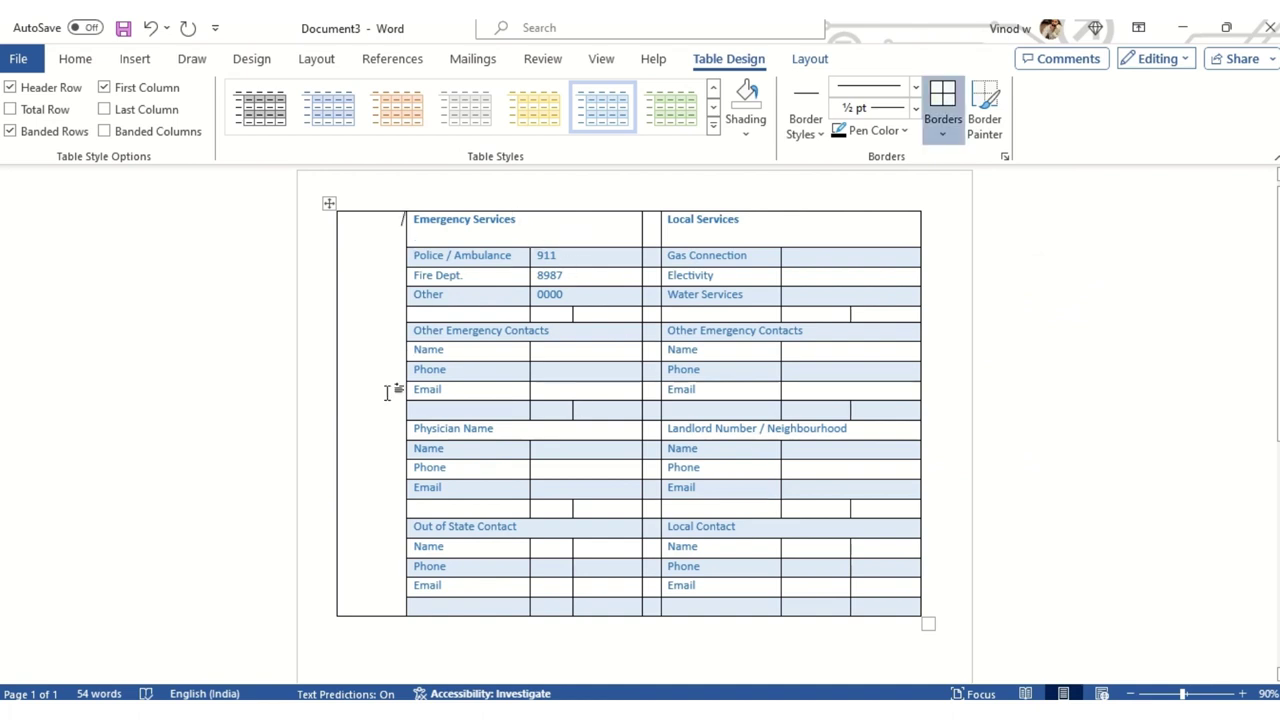
pyautogui.hotkey('alt', 'n')
pyautogui.click(679, 344)
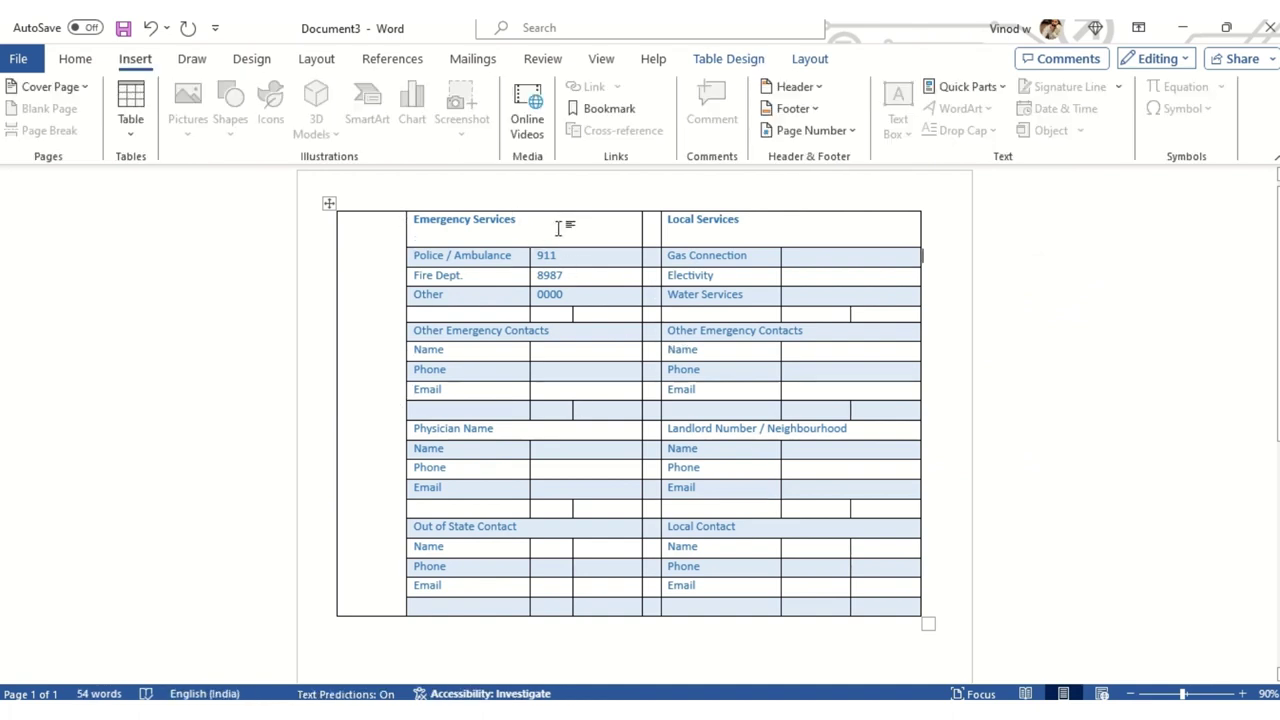
pyautogui.moveTo(558, 228); pyautogui.dragTo(780, 551)
pyautogui.click(391, 237)
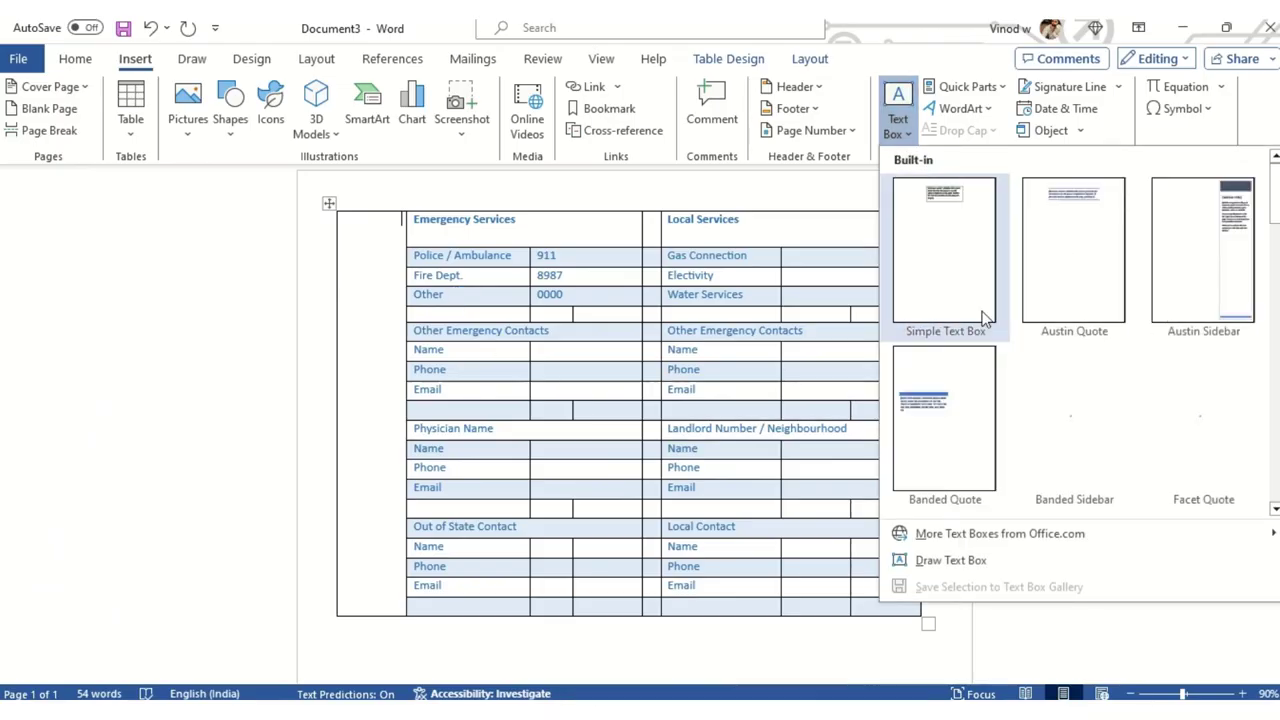
pyautogui.click(957, 238)
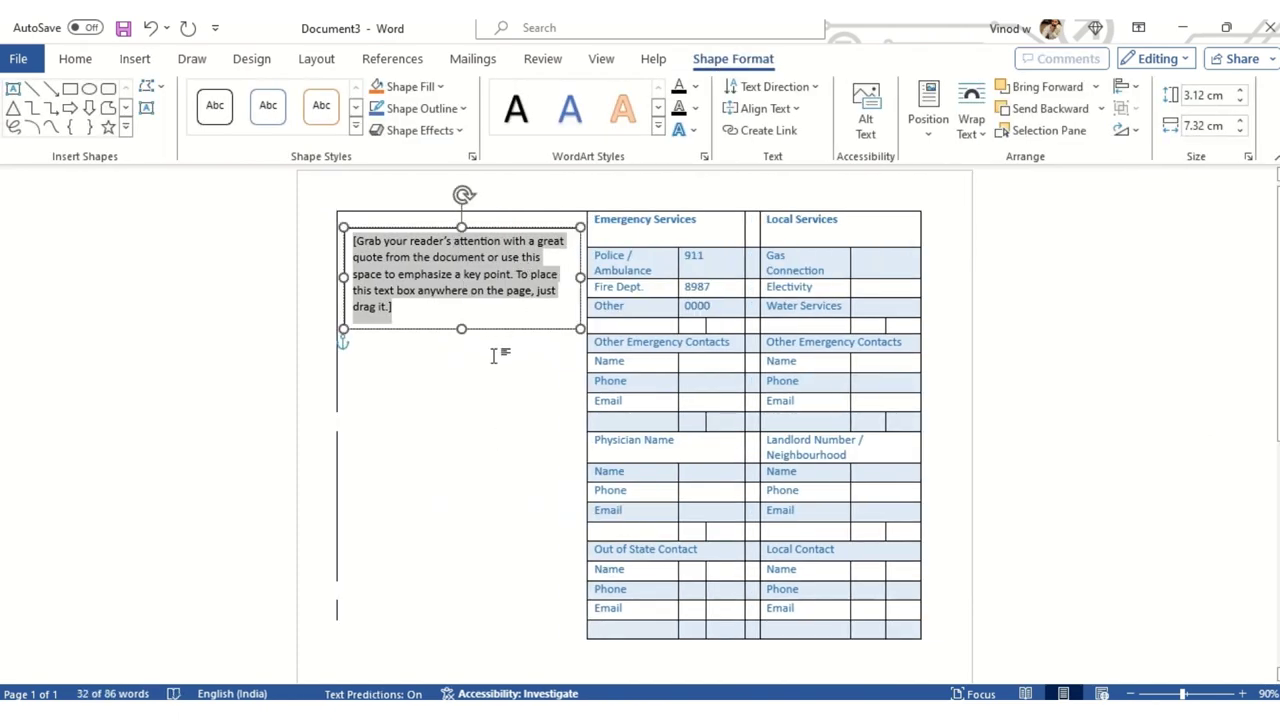
# Replace the text box's placeholder text with "EMERGENCY COTACT LIST"
pyautogui.write('emer')
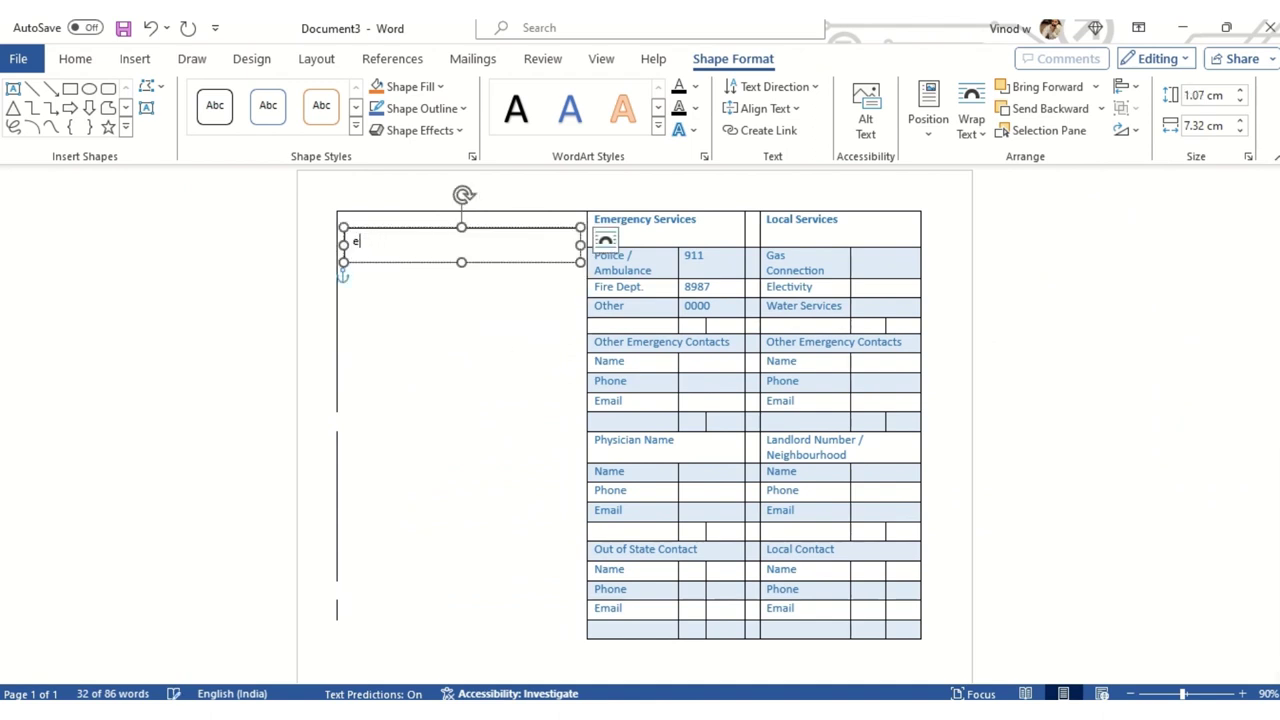
pyautogui.press('BackSpace')
pyautogui.write('EMERGENCY COTACT LIST')
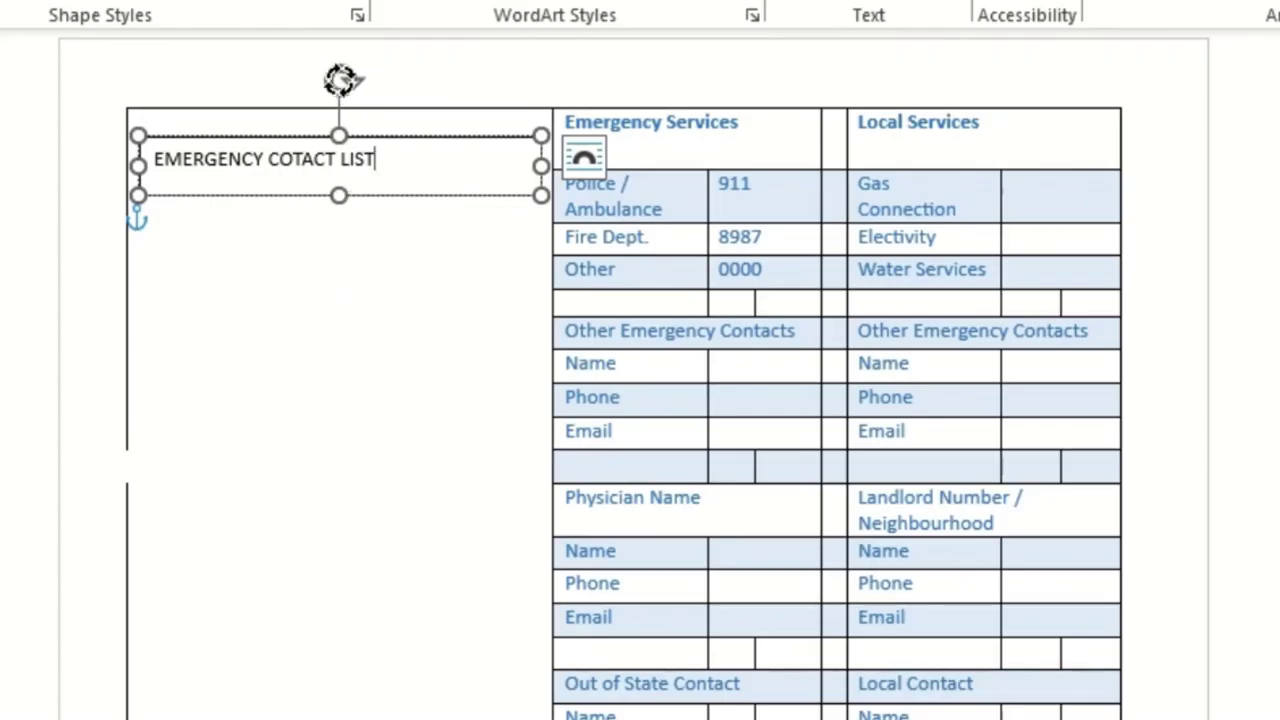
# Rotate the text box a quarter turn counterclockwise to read upward, and lengthen it to about 13.25 cm along the table
pyautogui.moveTo(343, 82); pyautogui.dragTo(82, 153)
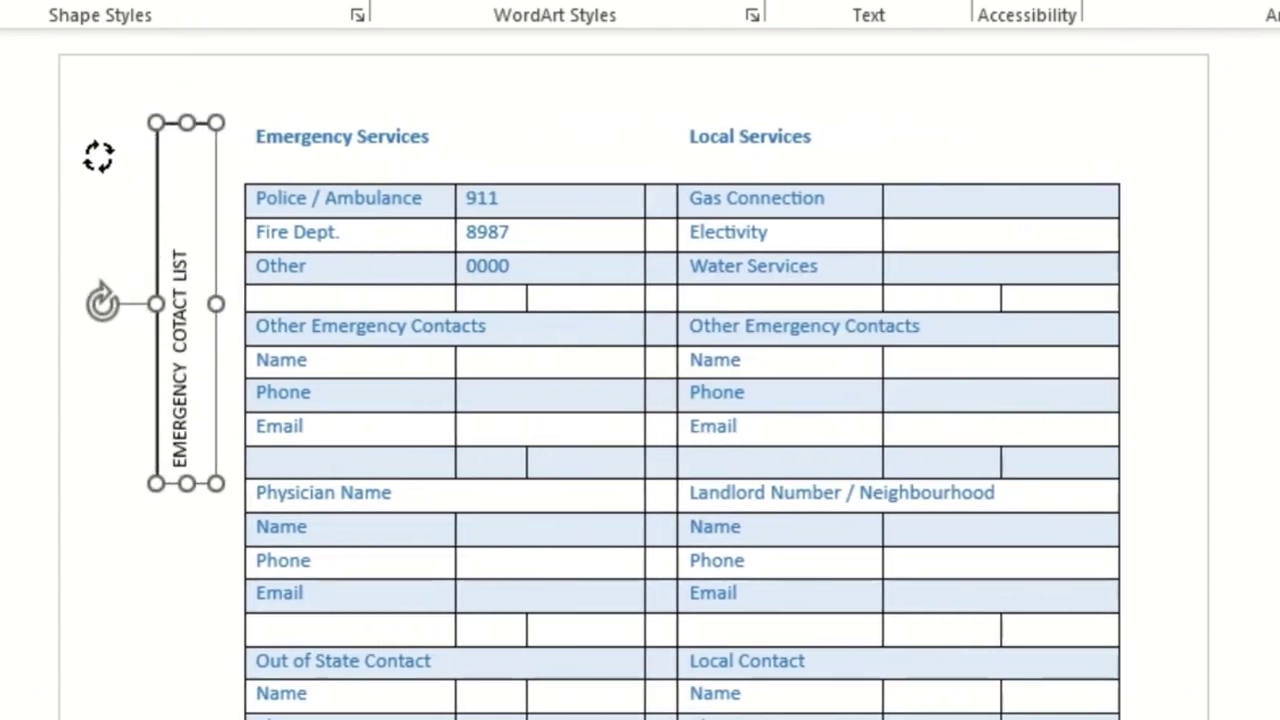
pyautogui.moveTo(134, 158); pyautogui.dragTo(150, 155)
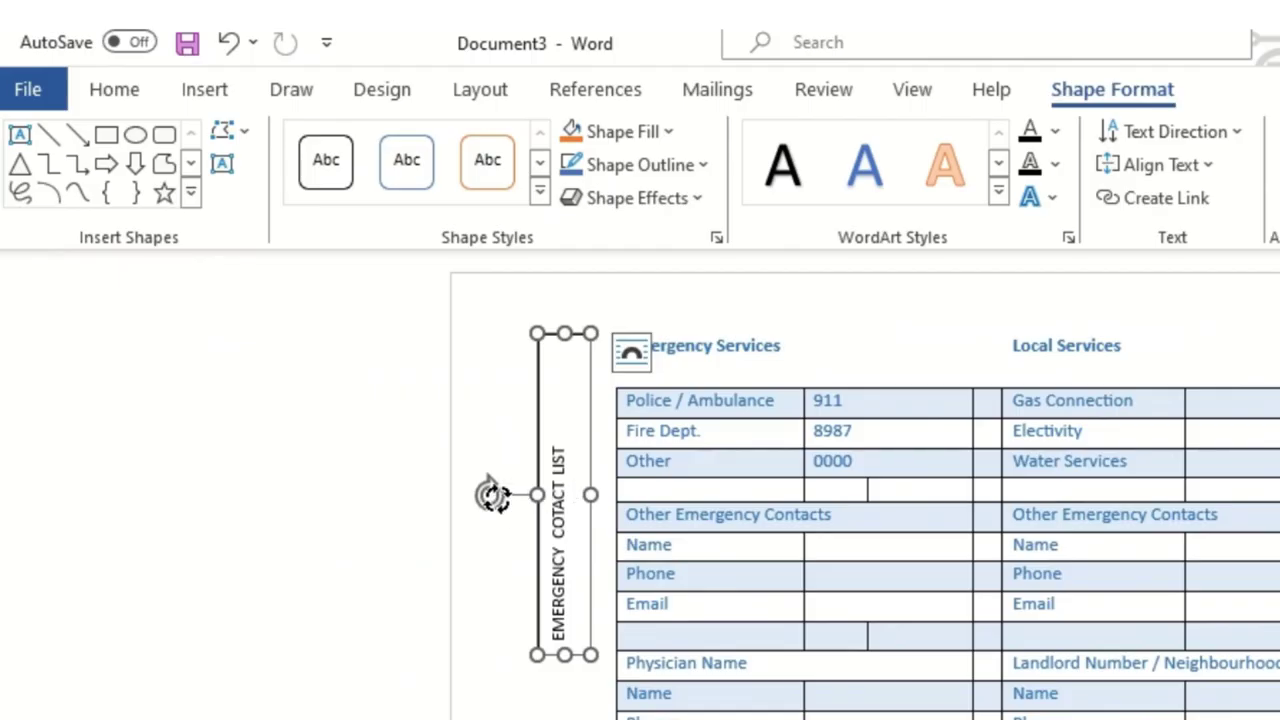
pyautogui.moveTo(596, 652); pyautogui.dragTo(606, 719)
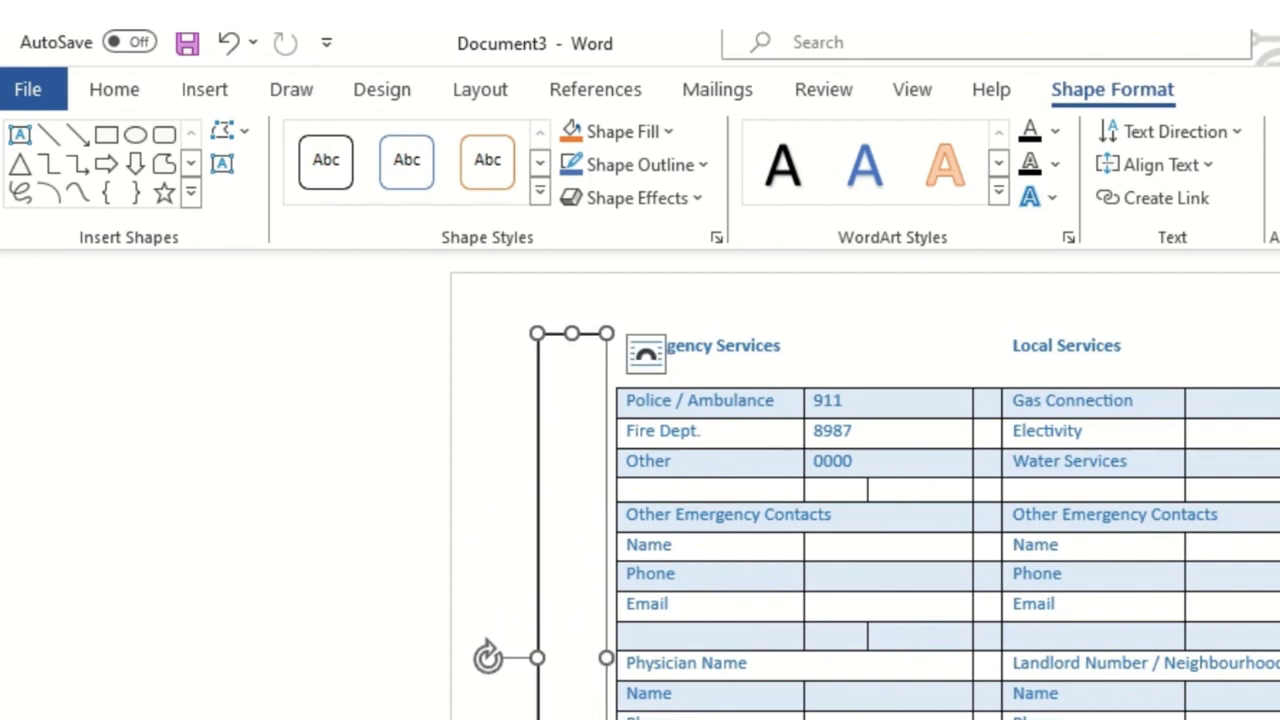
# Set all of the title text in the vertical text box to size 20 and bold
pyautogui.moveTo(488, 657); pyautogui.dragTo(573, 575)
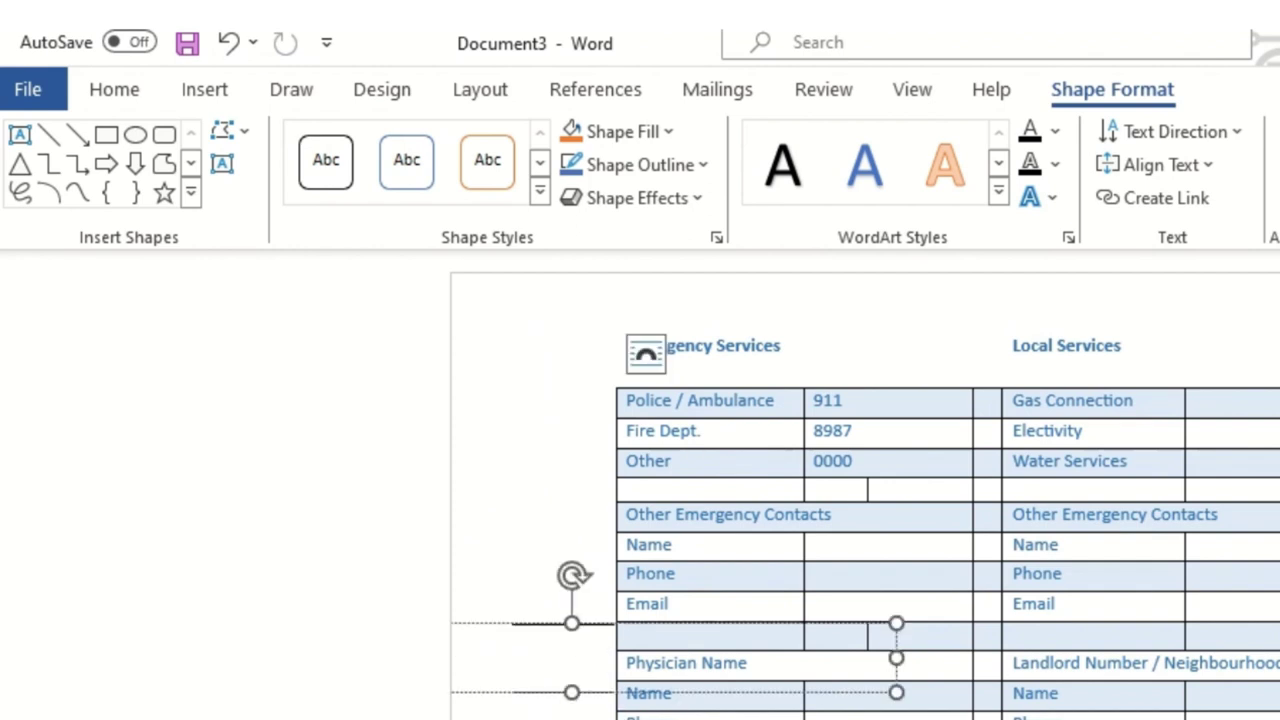
pyautogui.click(456, 644)
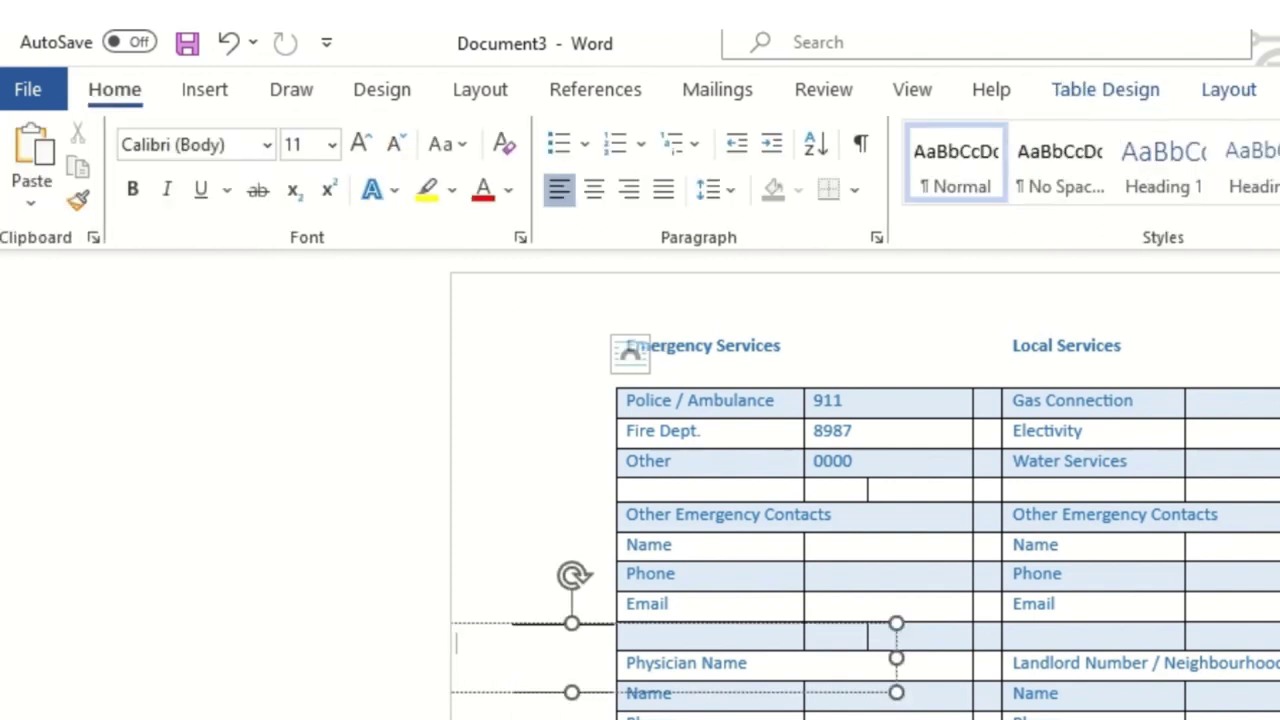
pyautogui.click(456, 644)
pyautogui.hotkey('ctrl', 'a')
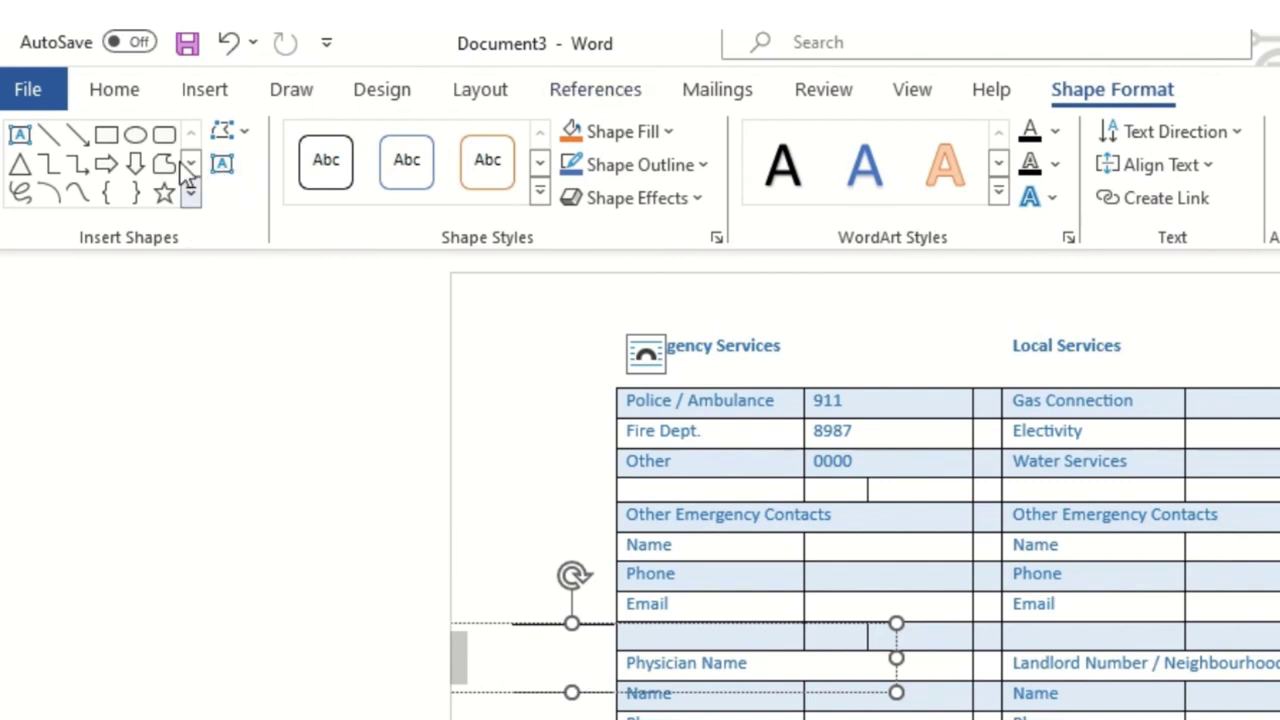
pyautogui.click(98, 91)
pyautogui.click(361, 146)
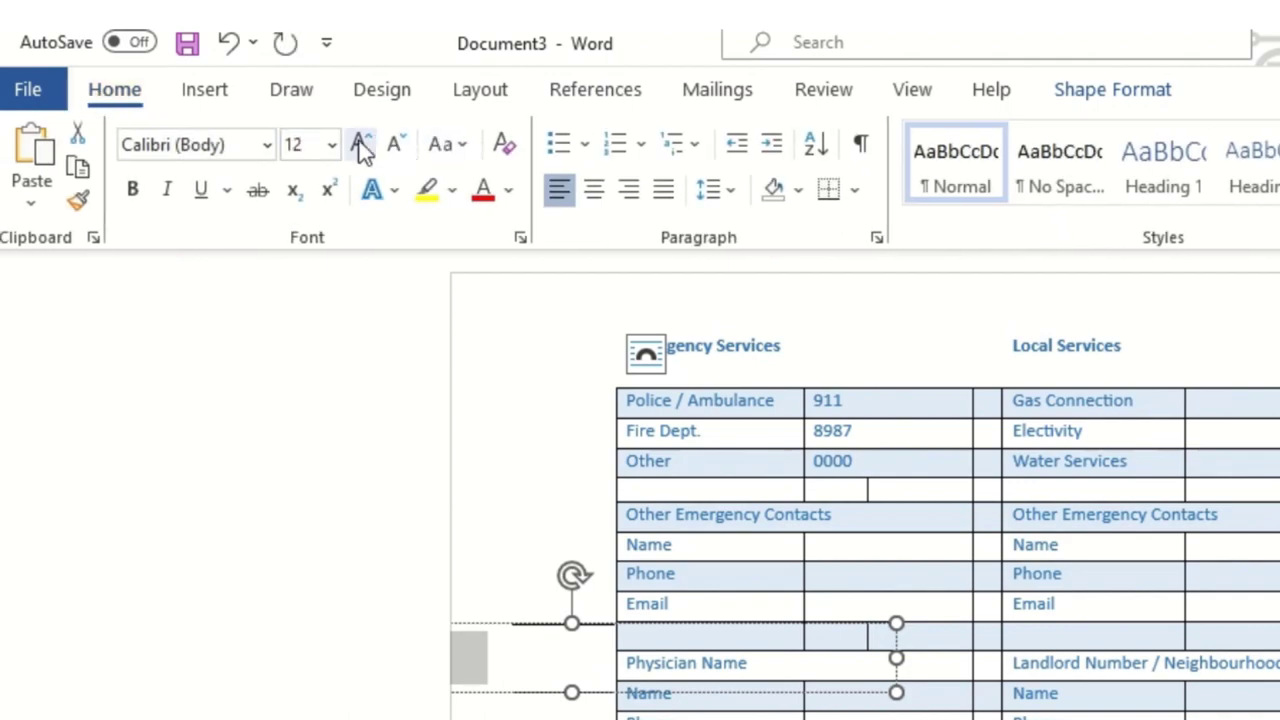
pyautogui.click(361, 146)
pyautogui.click(361, 146)
pyautogui.click(361, 146)
pyautogui.click(361, 146)
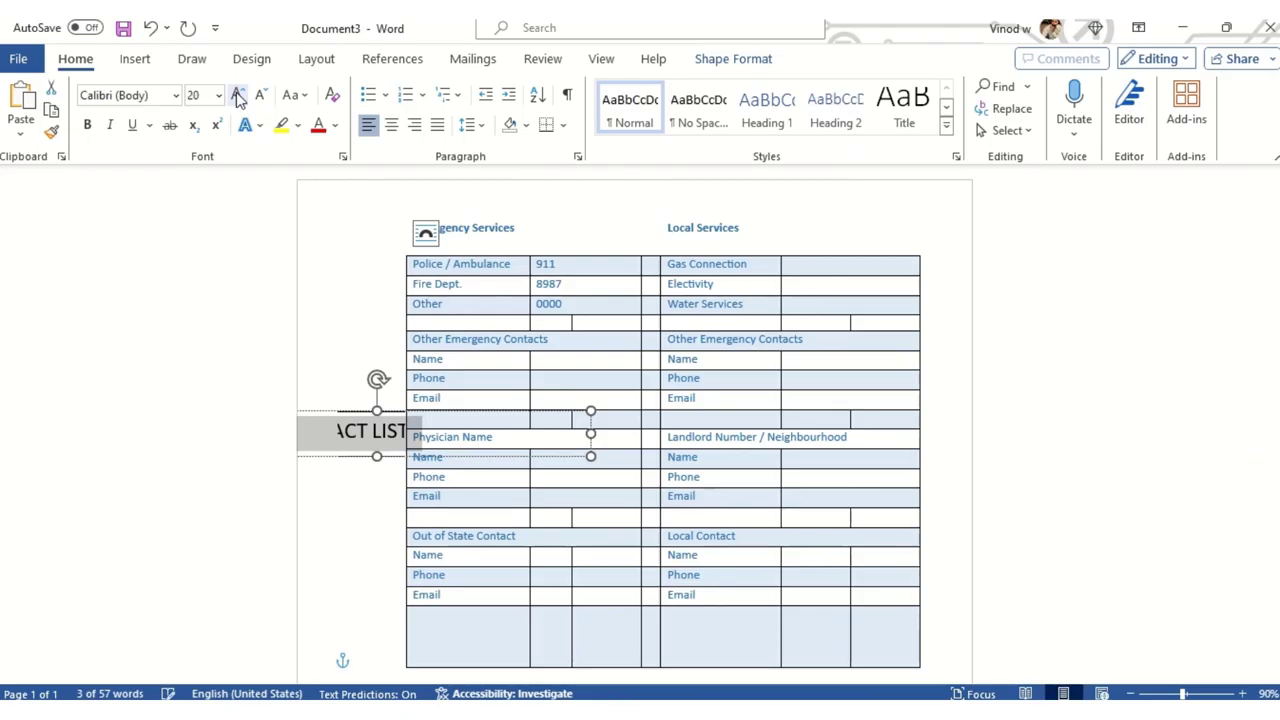
pyautogui.click(87, 125)
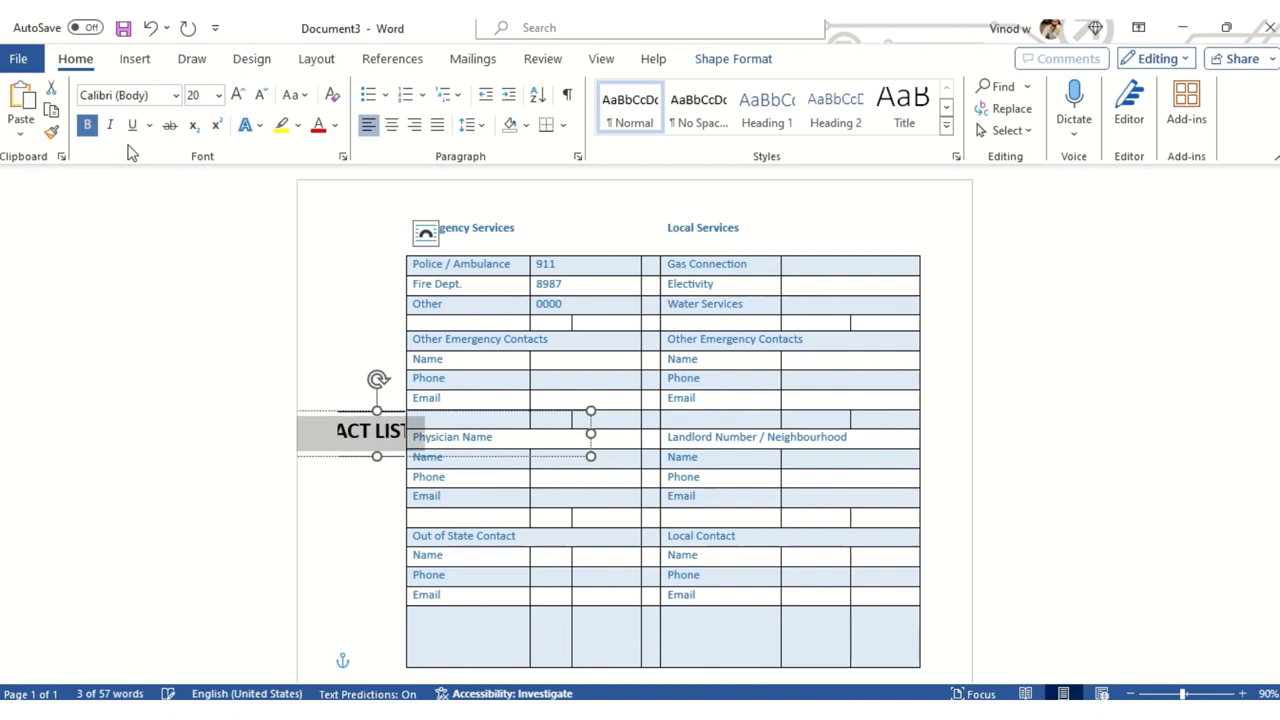
pyautogui.click(1082, 325)
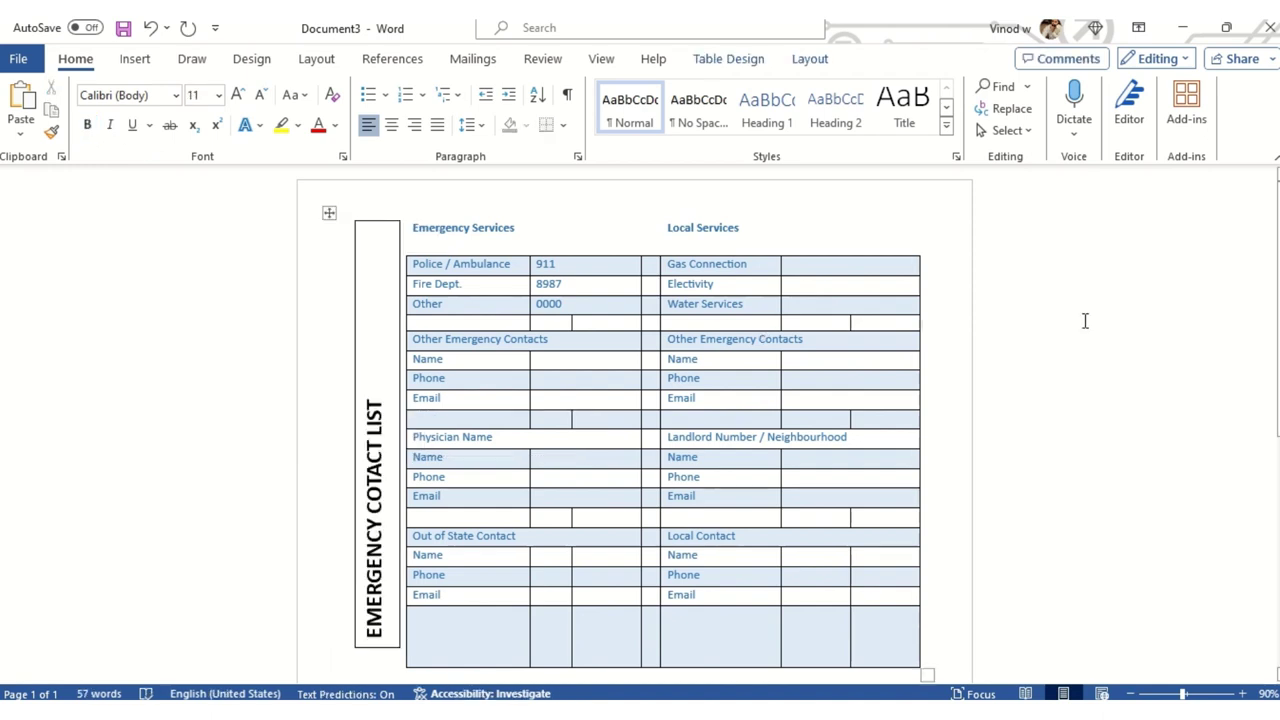
# Move the vertical title box slightly left and down so its upper end lines up with the Police / Ambulance row
pyautogui.click(396, 250)
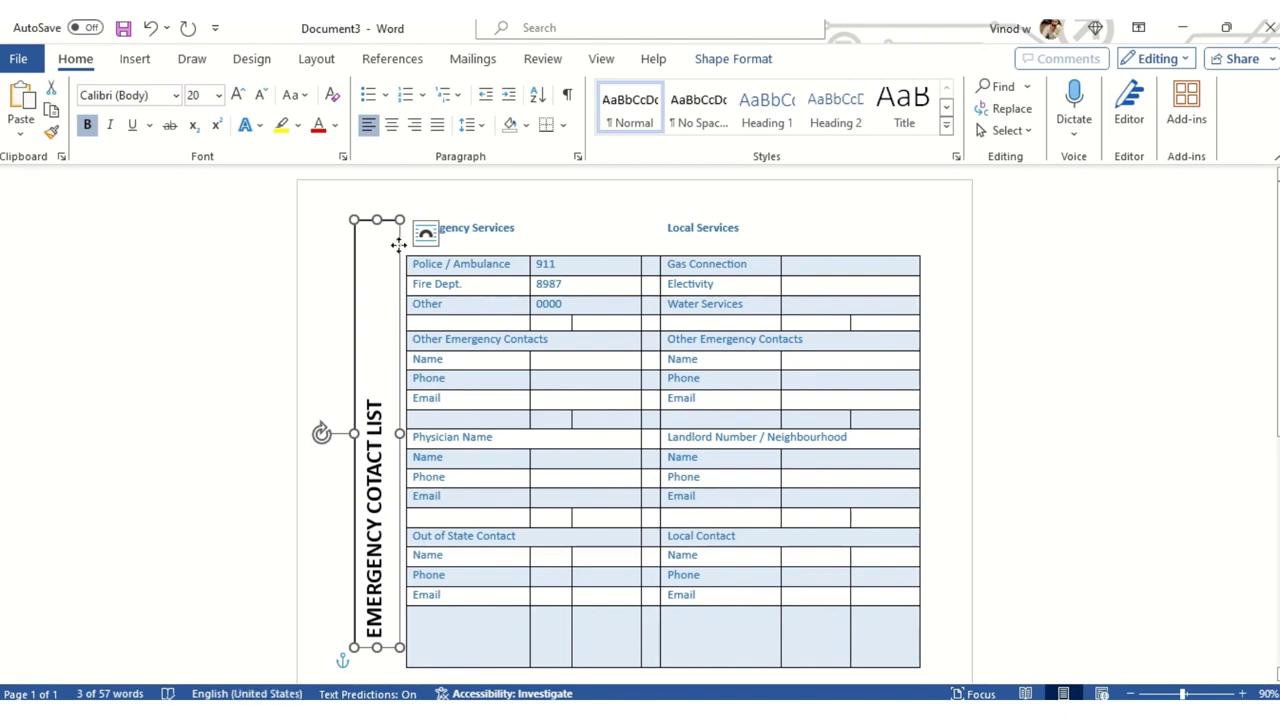
pyautogui.moveTo(398, 245); pyautogui.dragTo(386, 265)
pyautogui.scroll(-2, 445, 380)
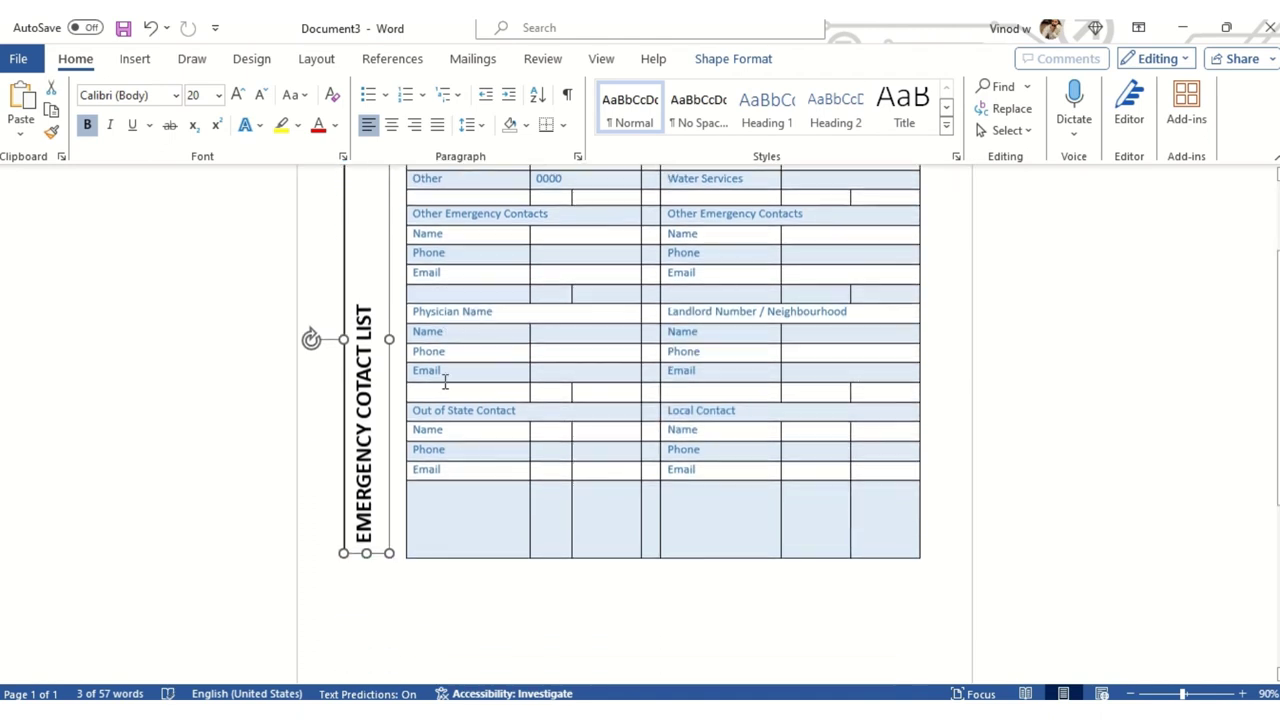
pyautogui.scroll(2, 351, 471)
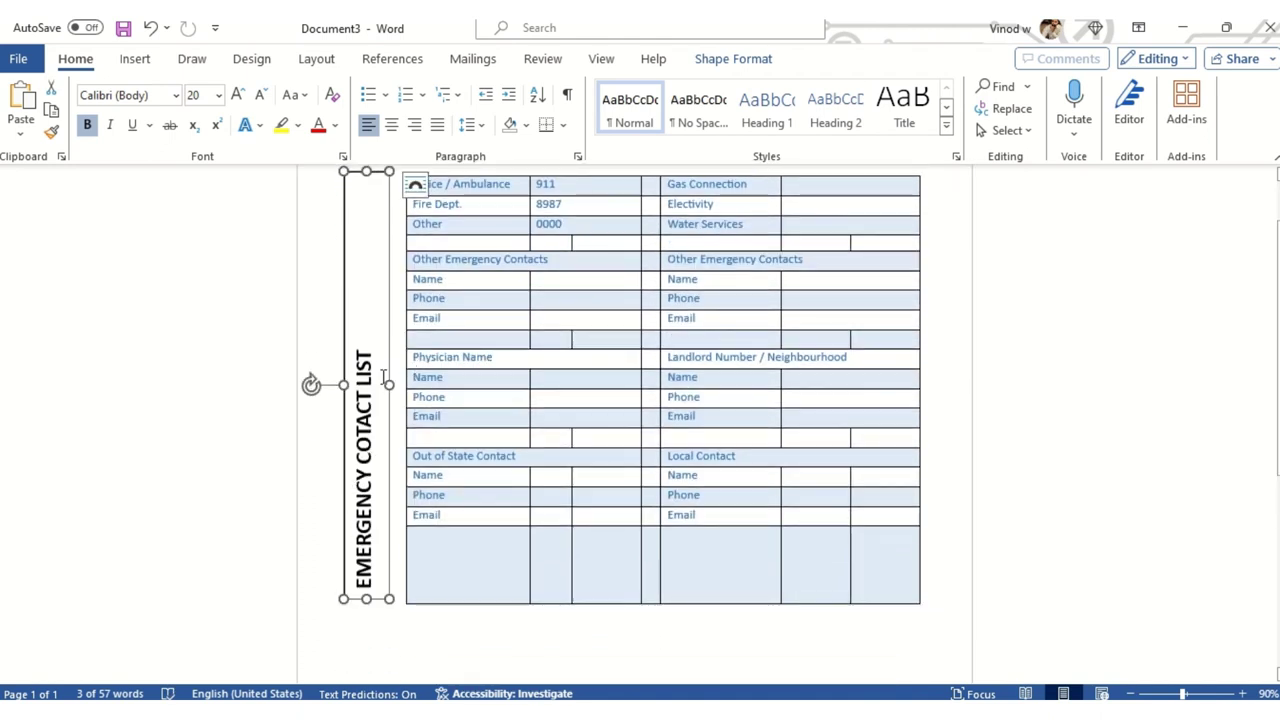
pyautogui.scroll(2, 383, 376)
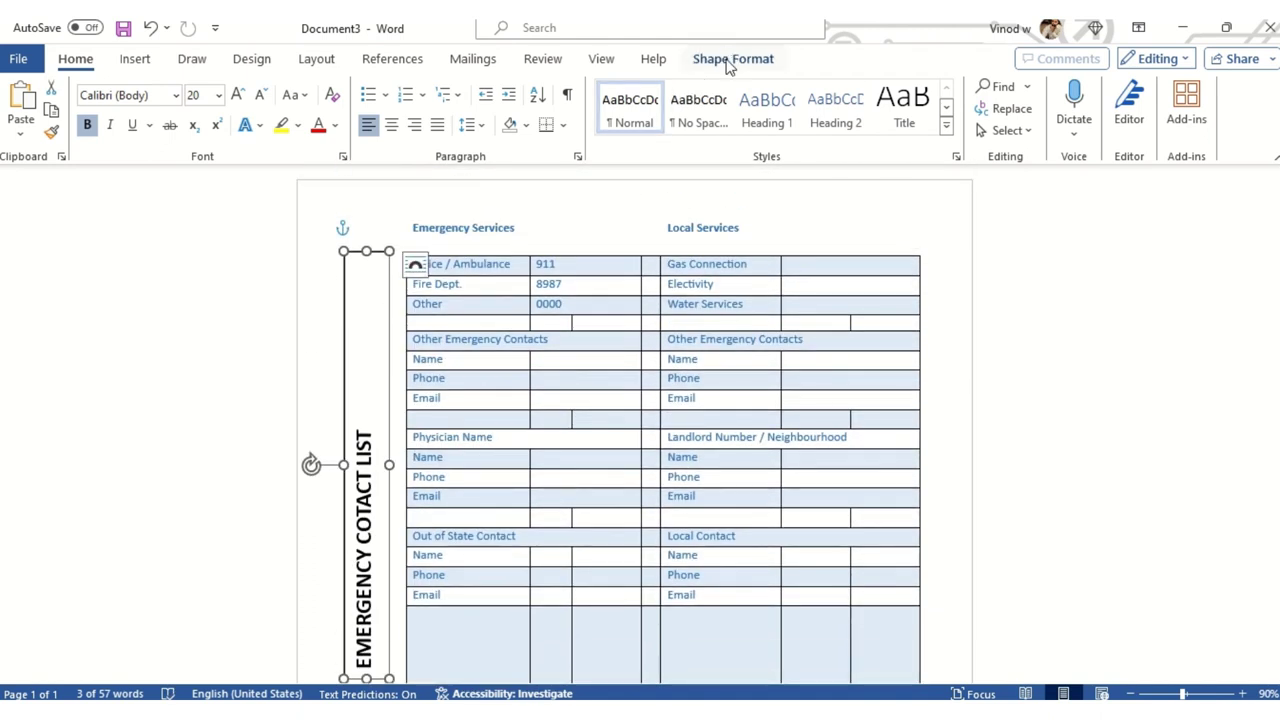
# Fill the vertical title box with standard Blue and remove its outline
pyautogui.click(730, 60)
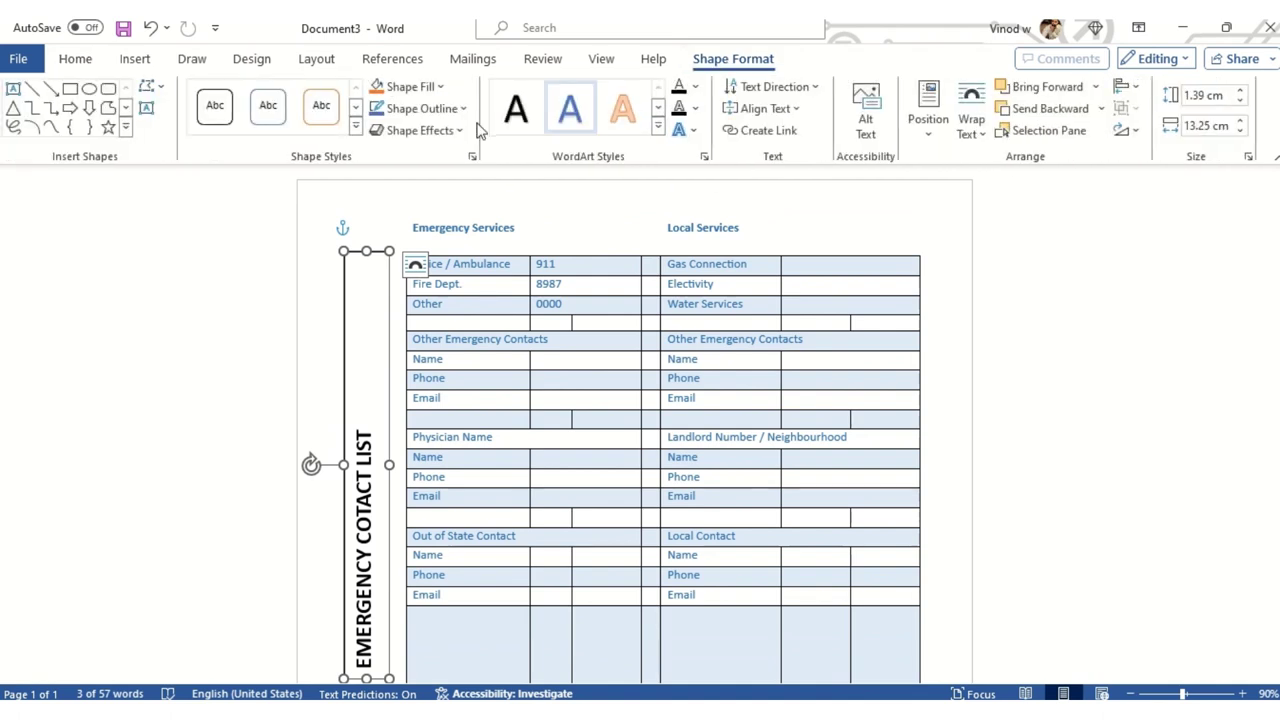
pyautogui.click(440, 88)
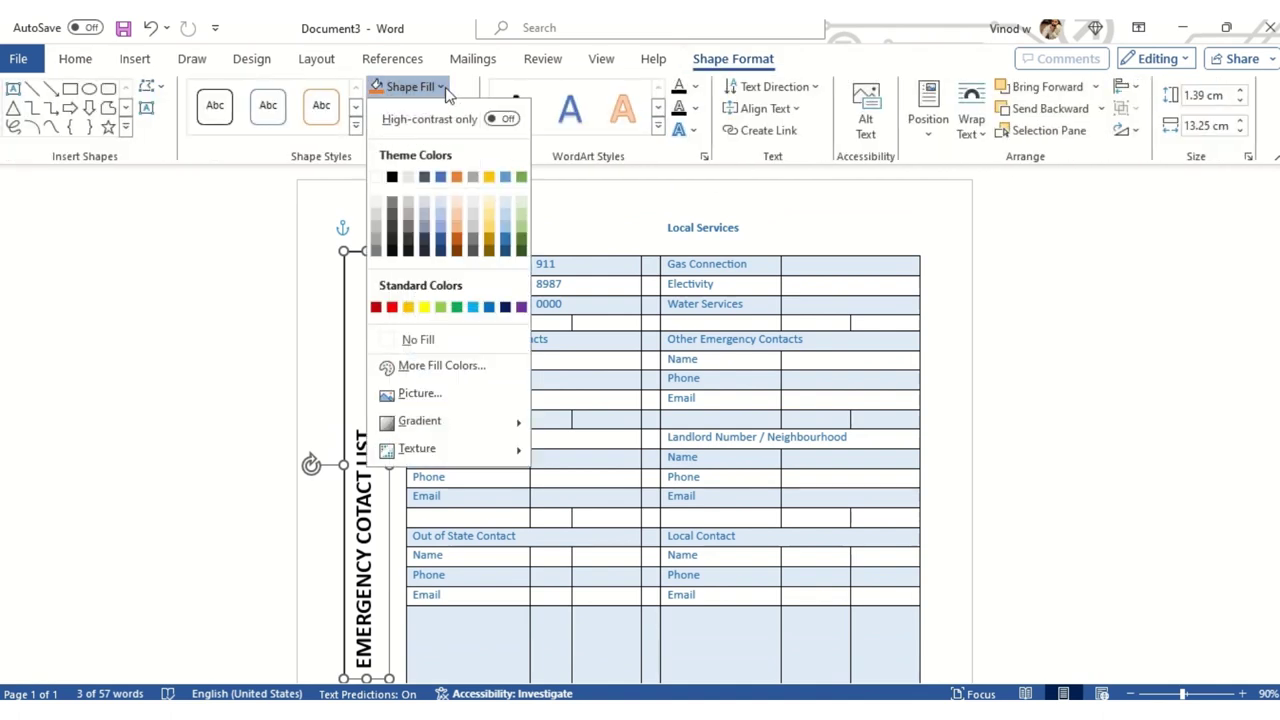
pyautogui.click(485, 310)
pyautogui.scroll(-2, 383, 484)
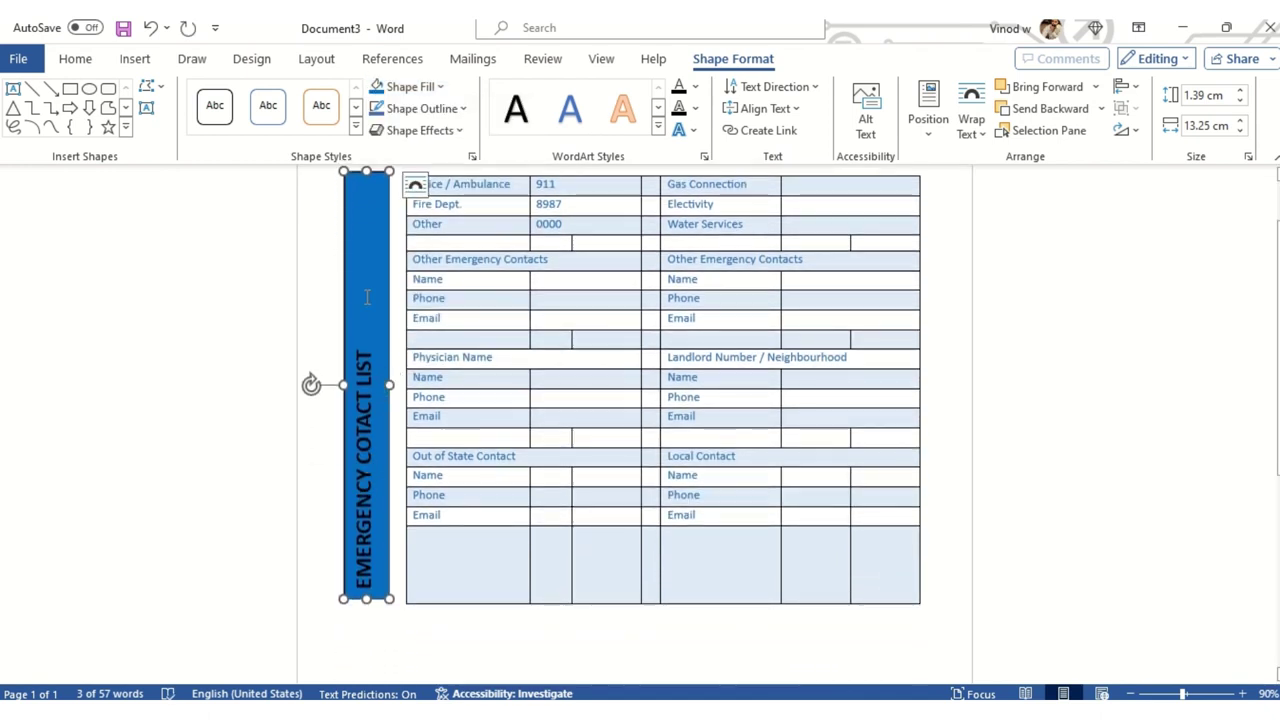
pyautogui.scroll(1, 367, 297)
pyautogui.click(465, 108)
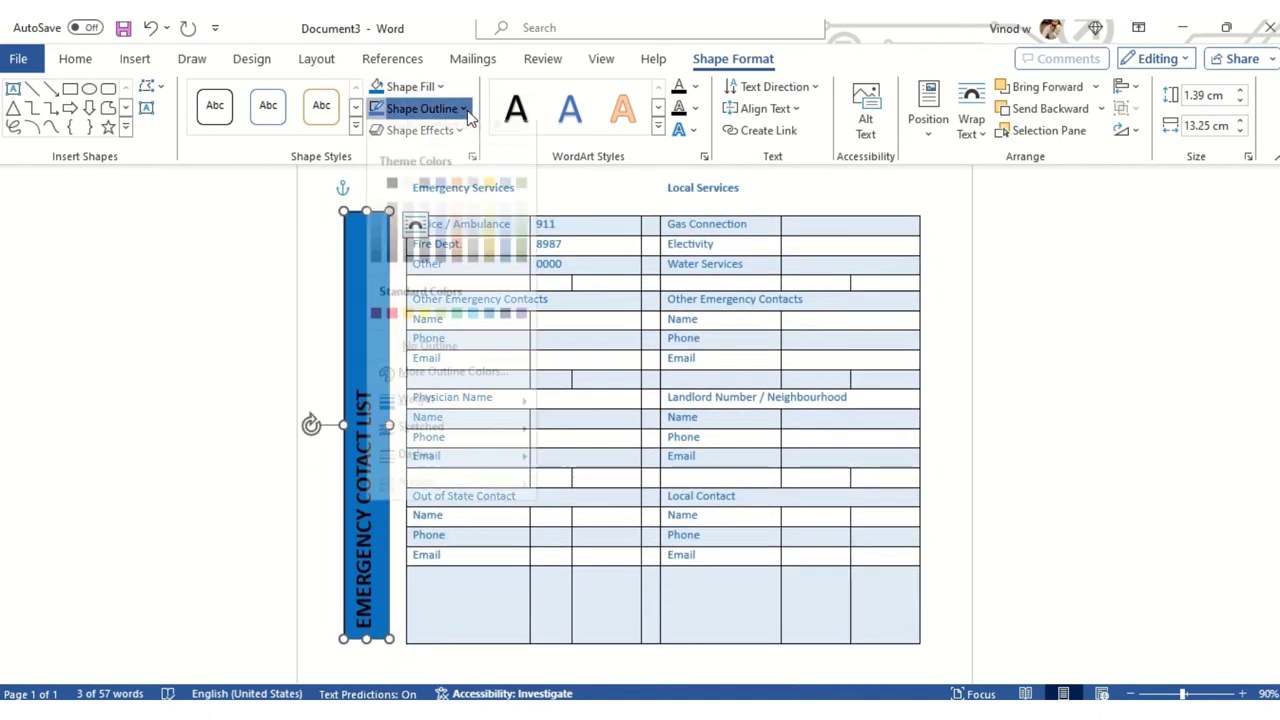
pyautogui.click(430, 363)
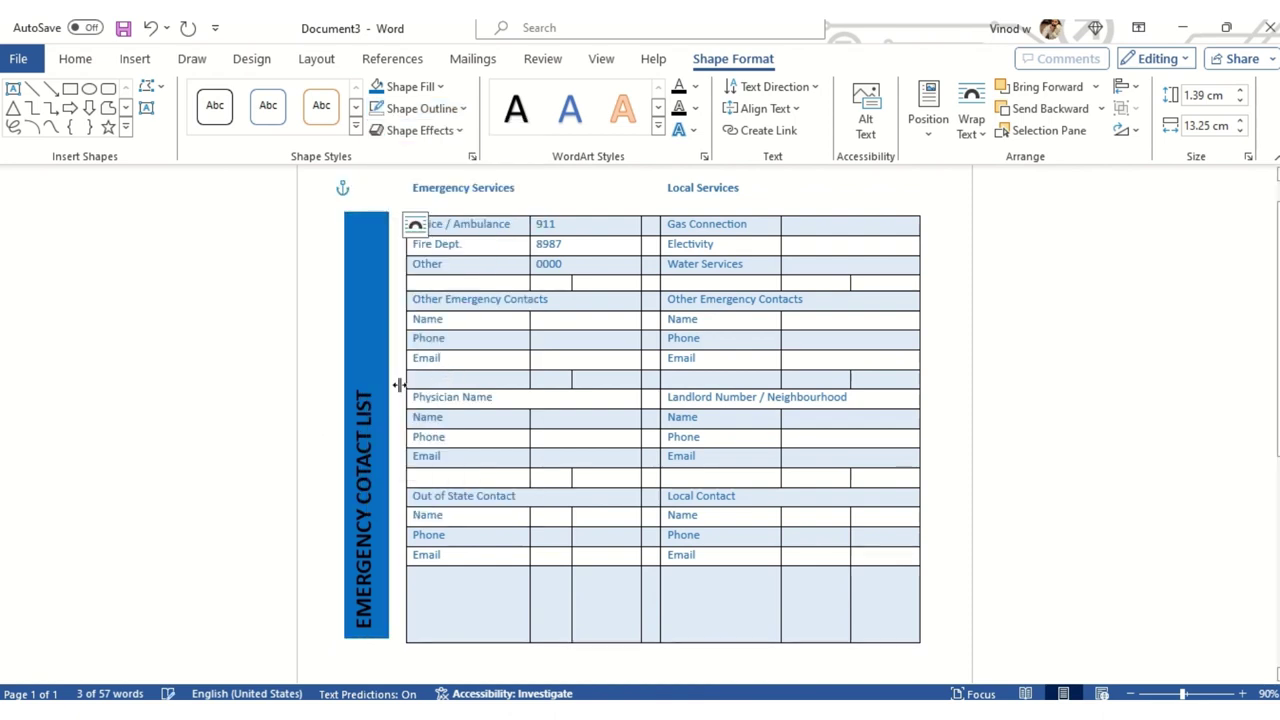
# Change the title text in the blue box to white
pyautogui.moveTo(314, 423); pyautogui.dragTo(366, 371)
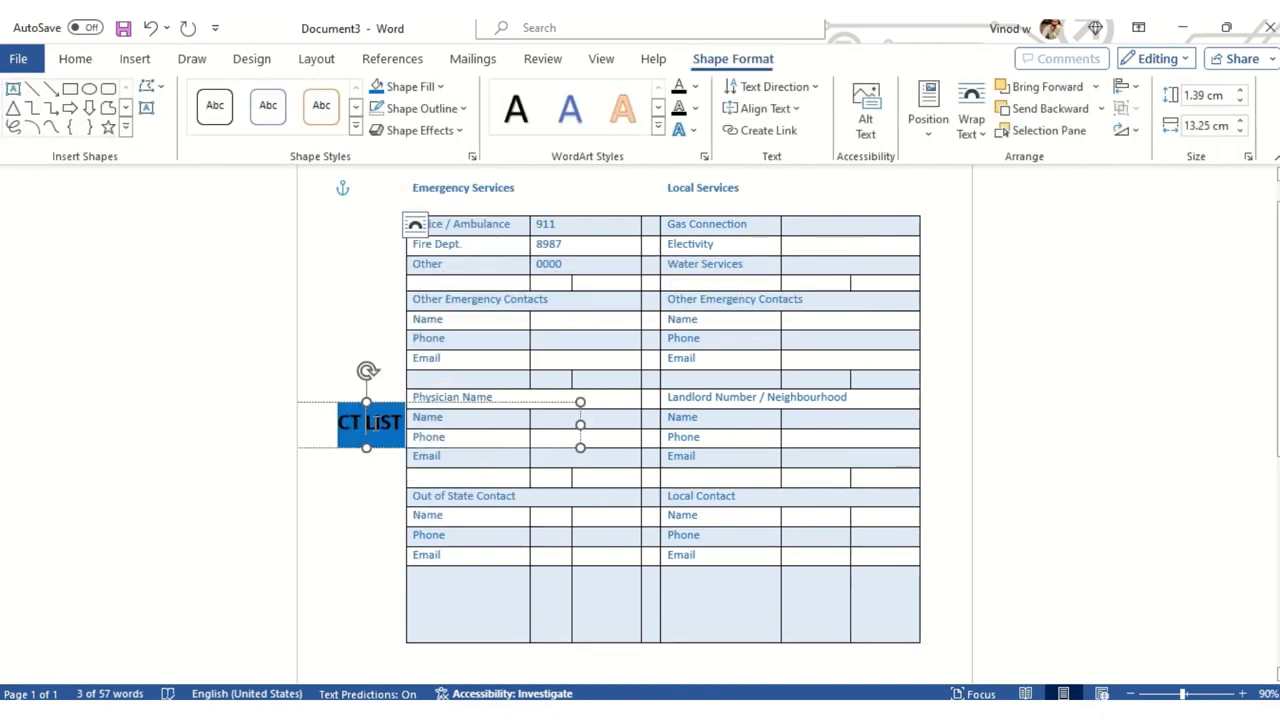
pyautogui.click(372, 437)
pyautogui.tripleClick(380, 425)
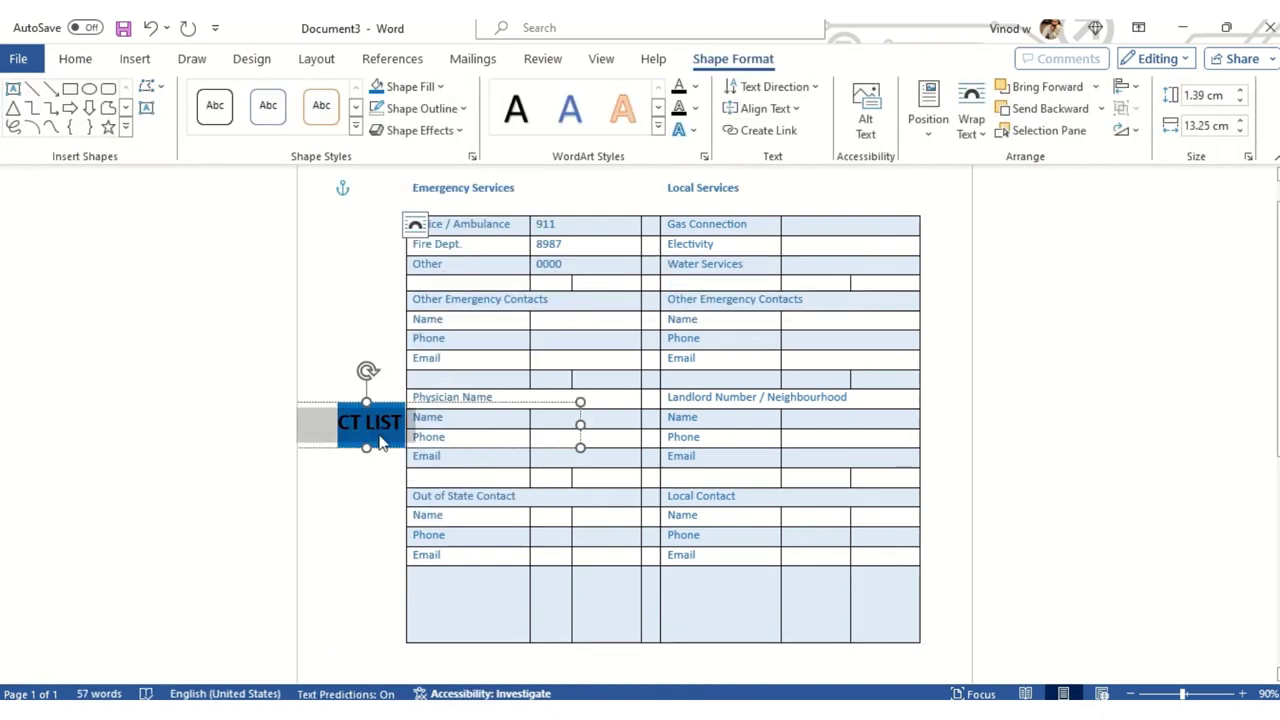
pyautogui.click(694, 87)
pyautogui.click(679, 206)
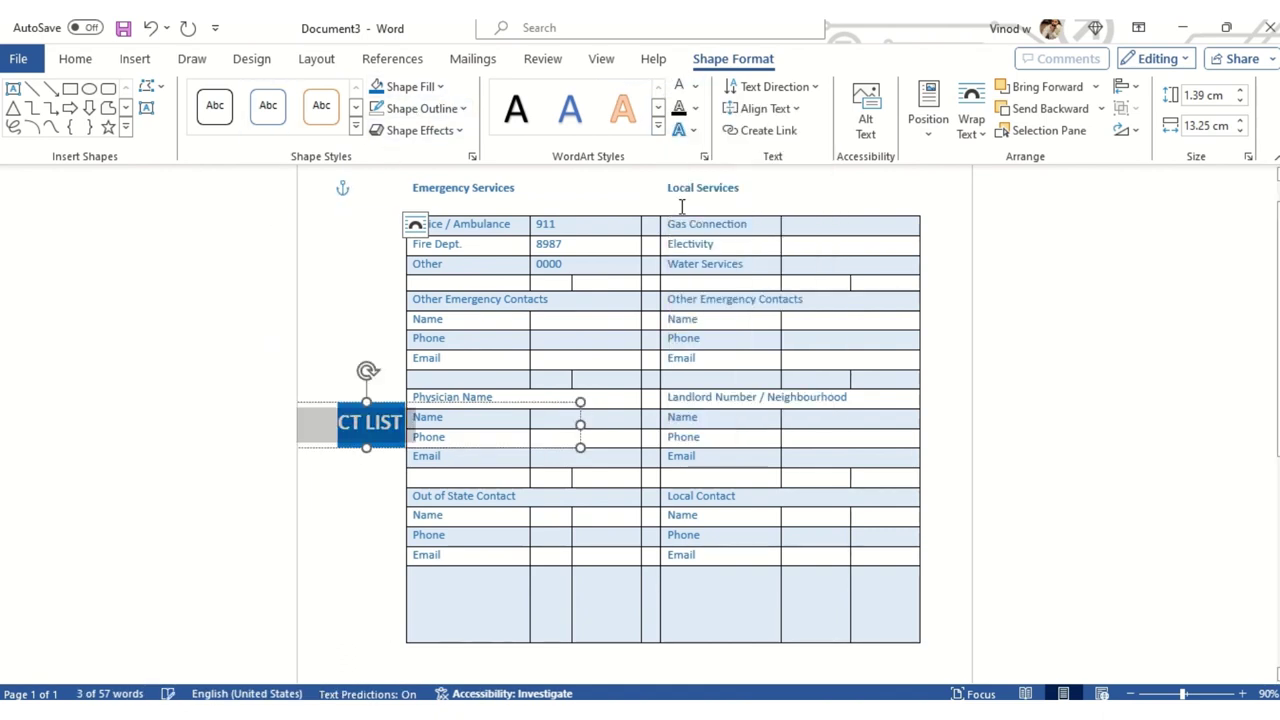
pyautogui.click(1070, 334)
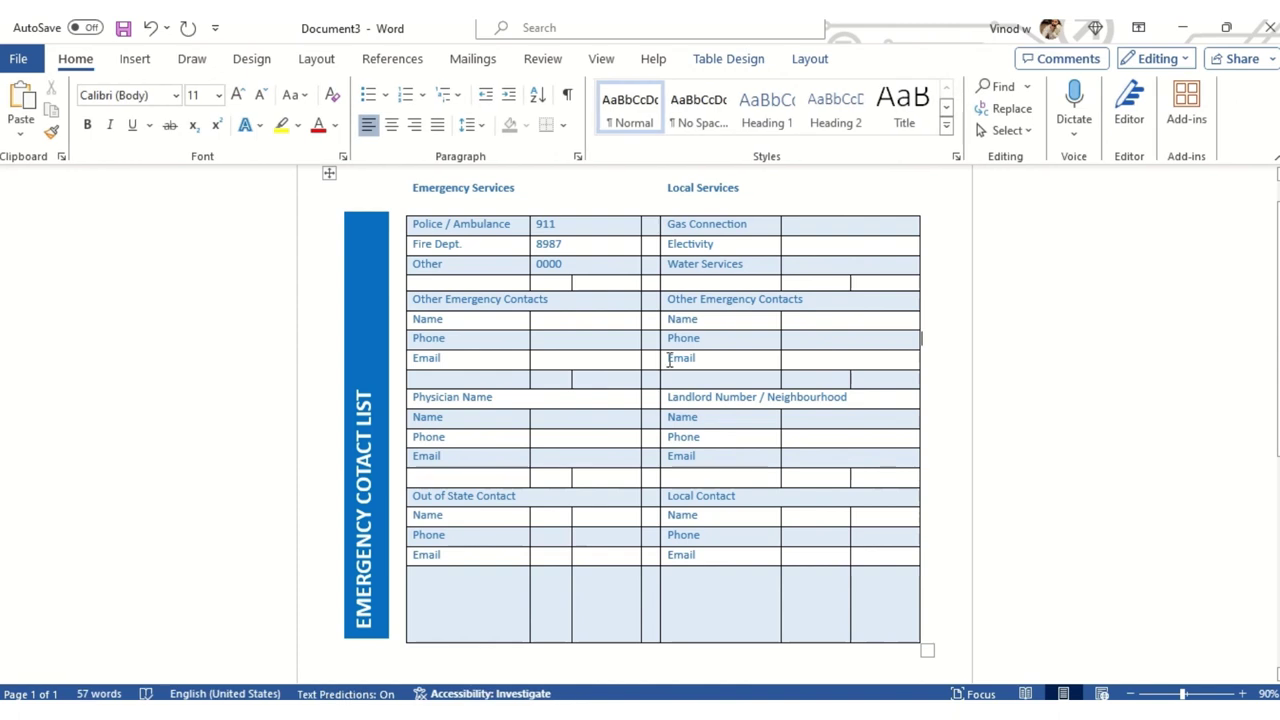
# Center the title text within the blue text box
pyautogui.click(378, 399)
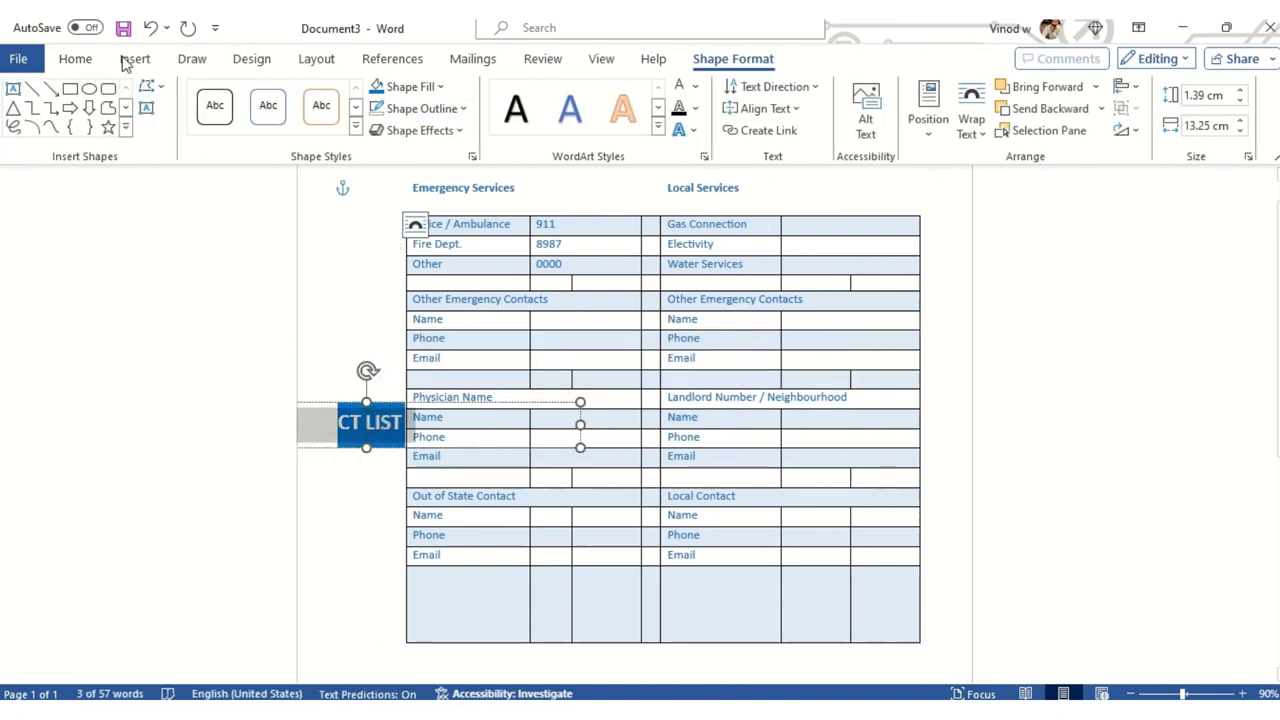
pyautogui.click(72, 60)
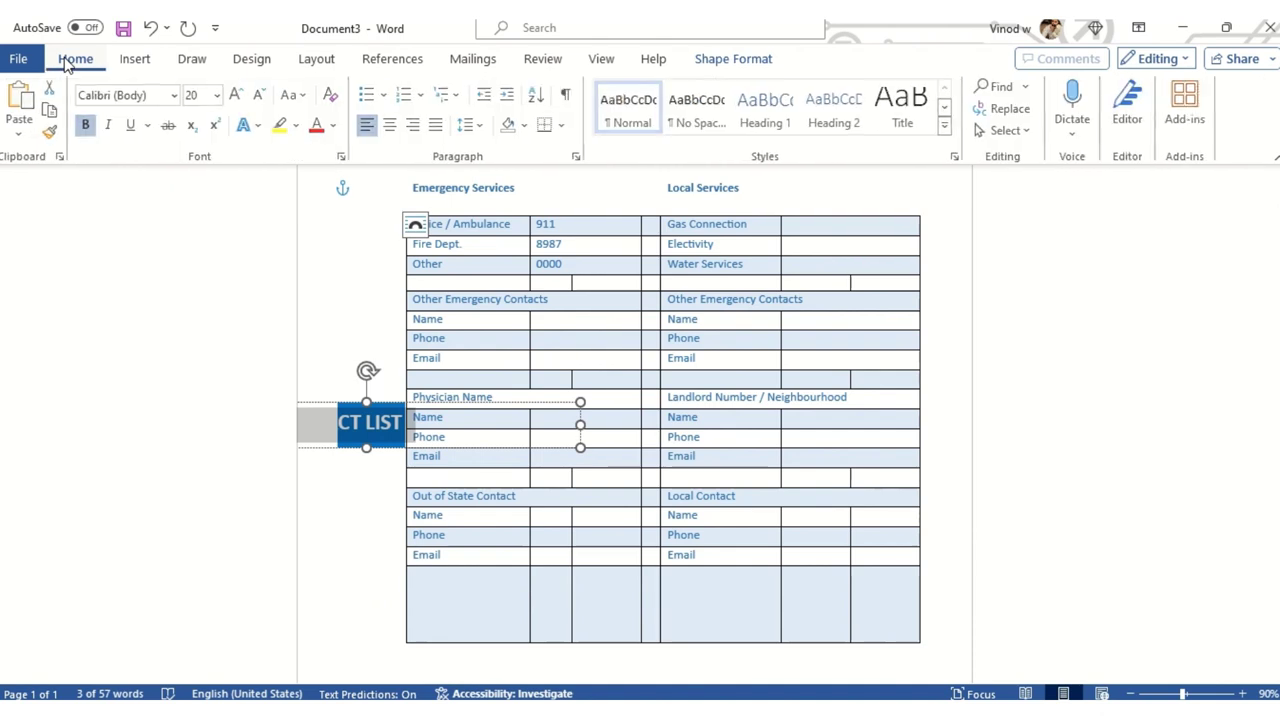
pyautogui.click(397, 128)
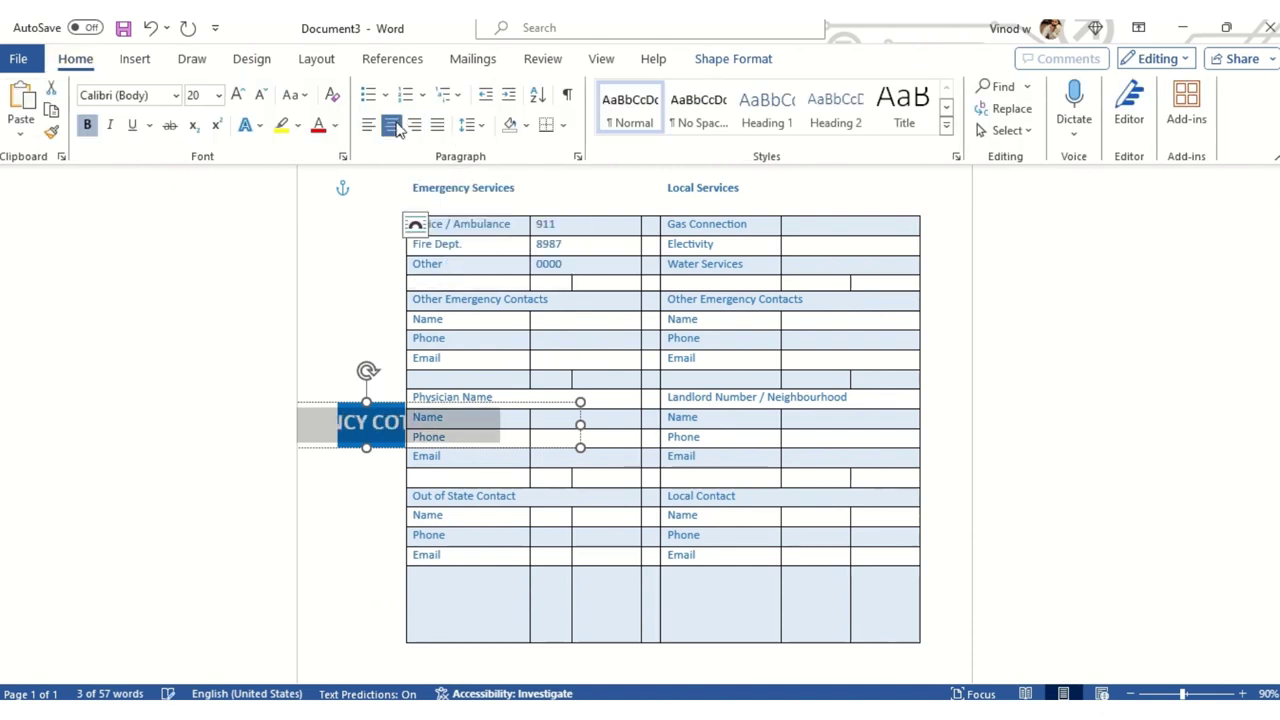
pyautogui.click(1088, 249)
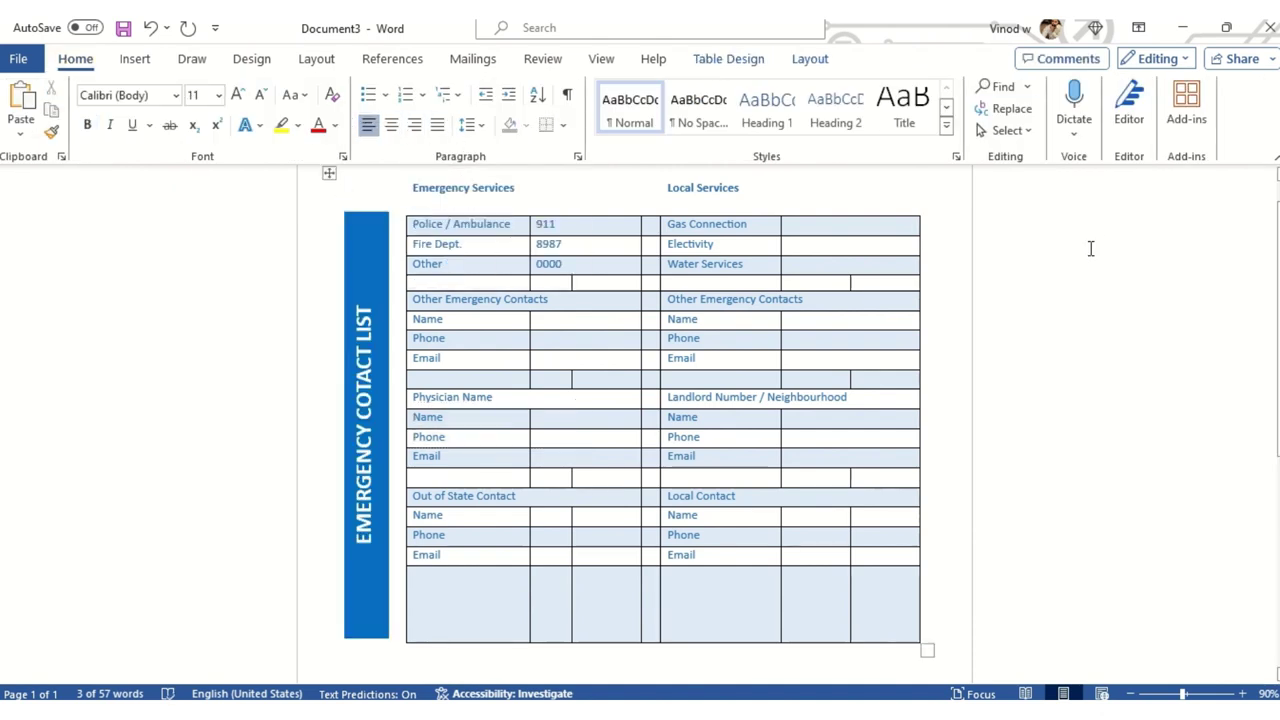
pyautogui.scroll(1, 714, 500)
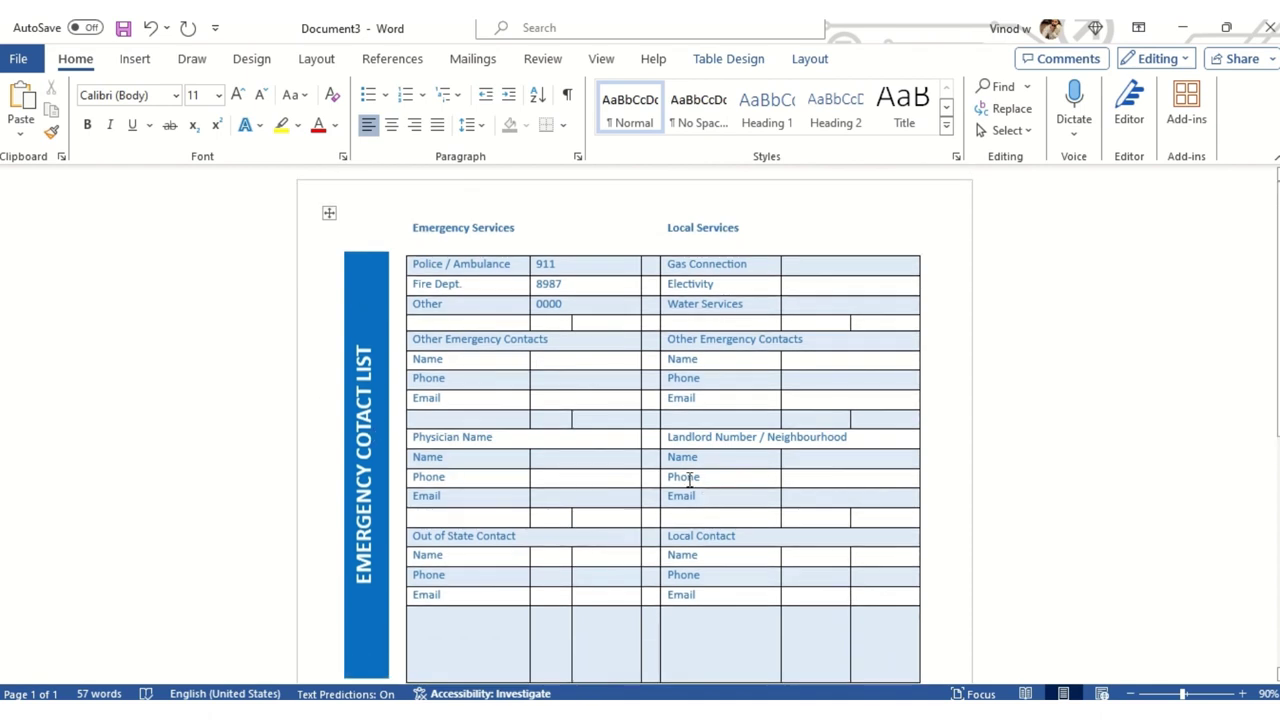
pyautogui.scroll(-5, 629, 414)
pyautogui.scroll(4, 646, 446)
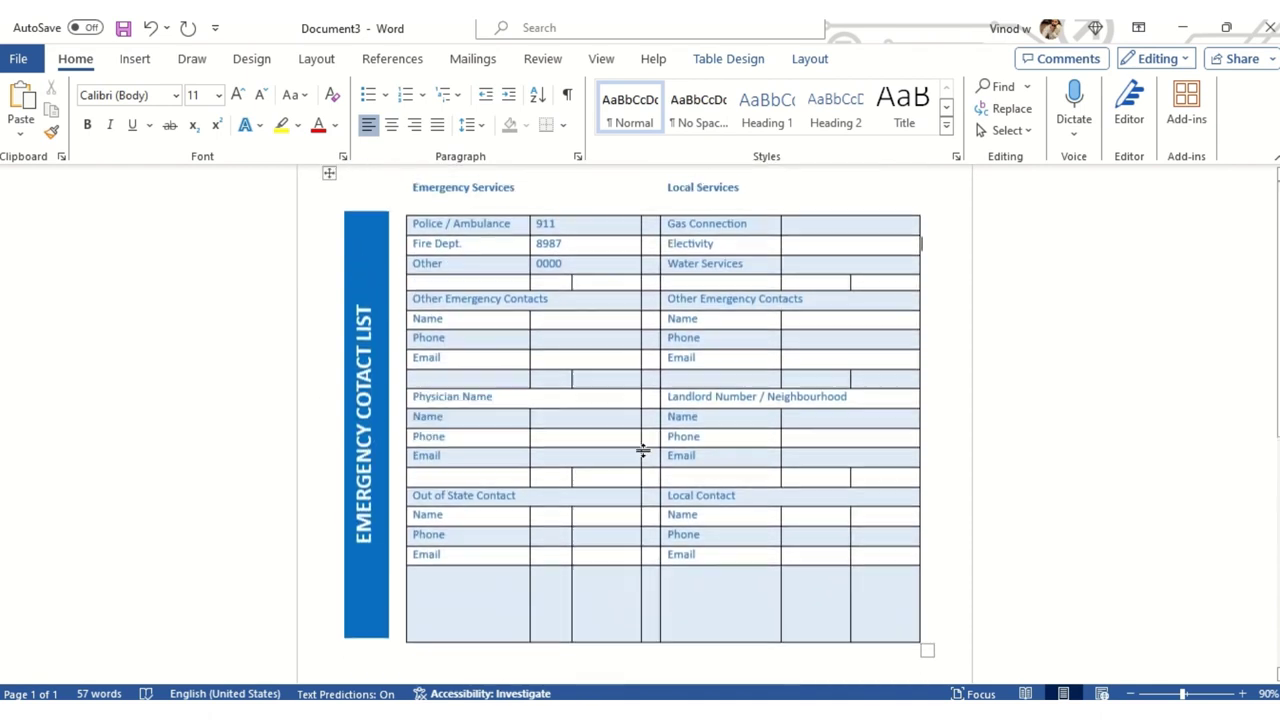
pyautogui.scroll(1, 643, 450)
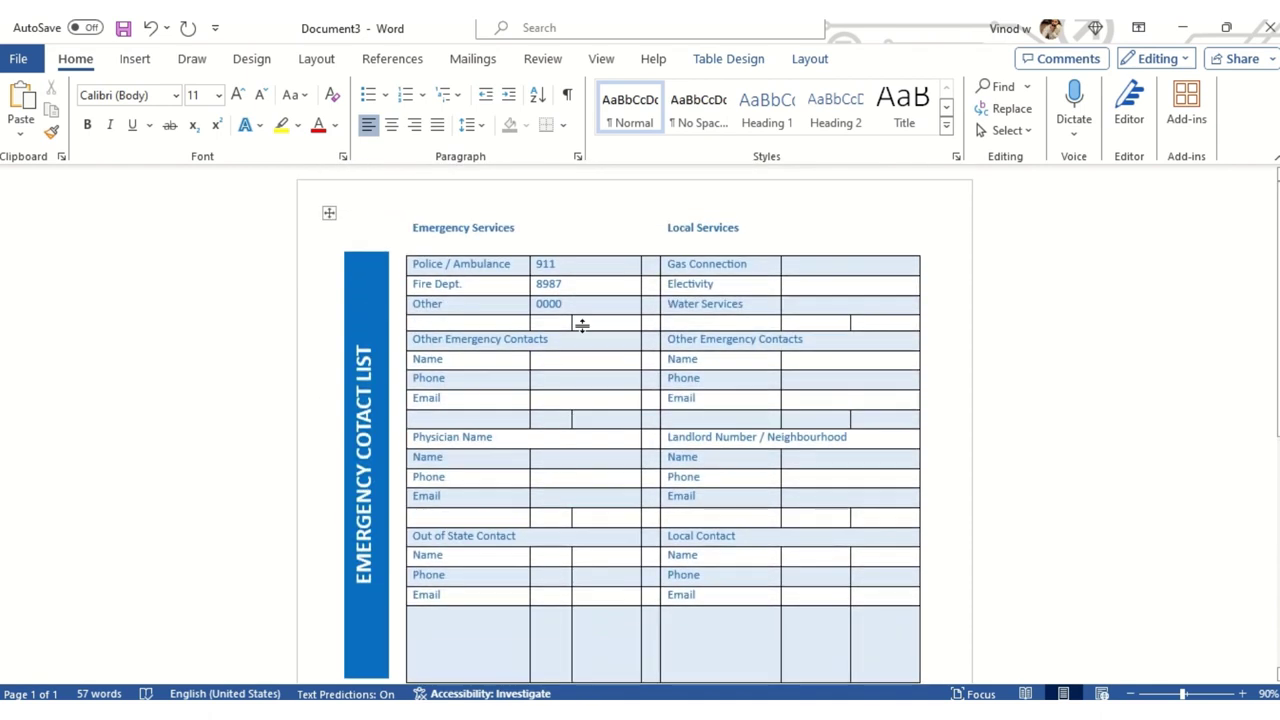
pyautogui.click(748, 230)
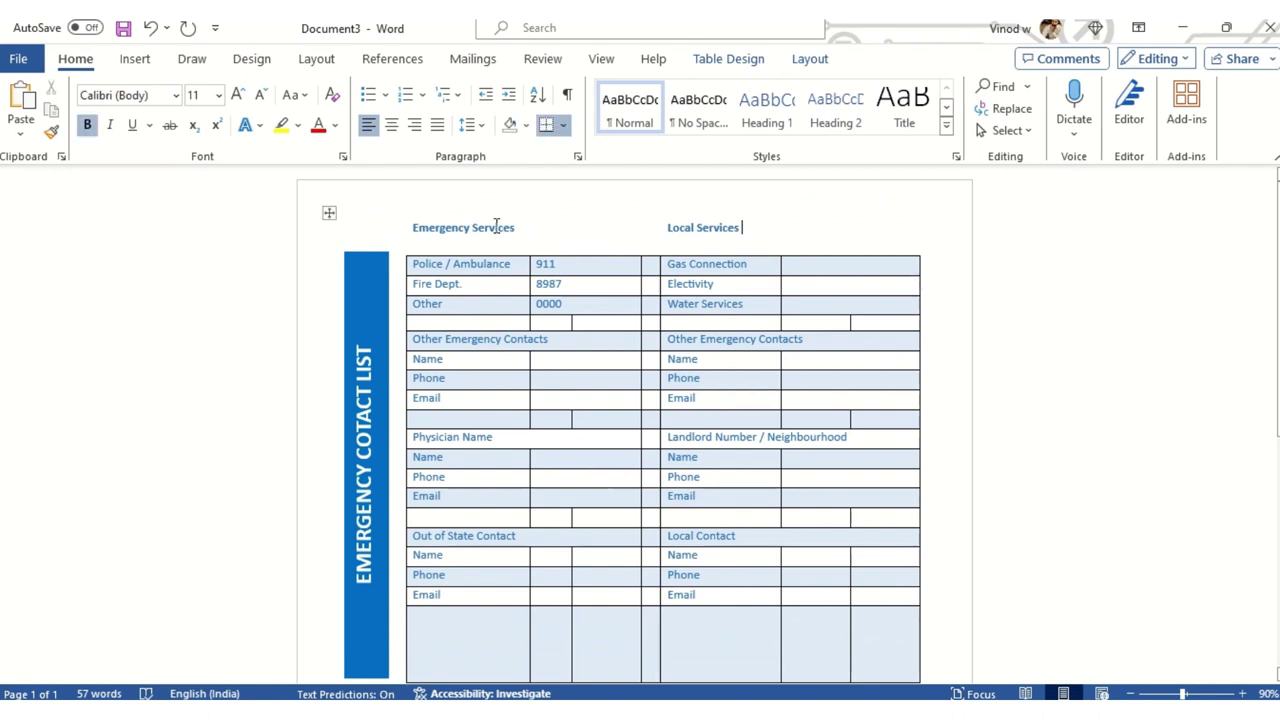
pyautogui.moveTo(496, 227); pyautogui.dragTo(791, 234)
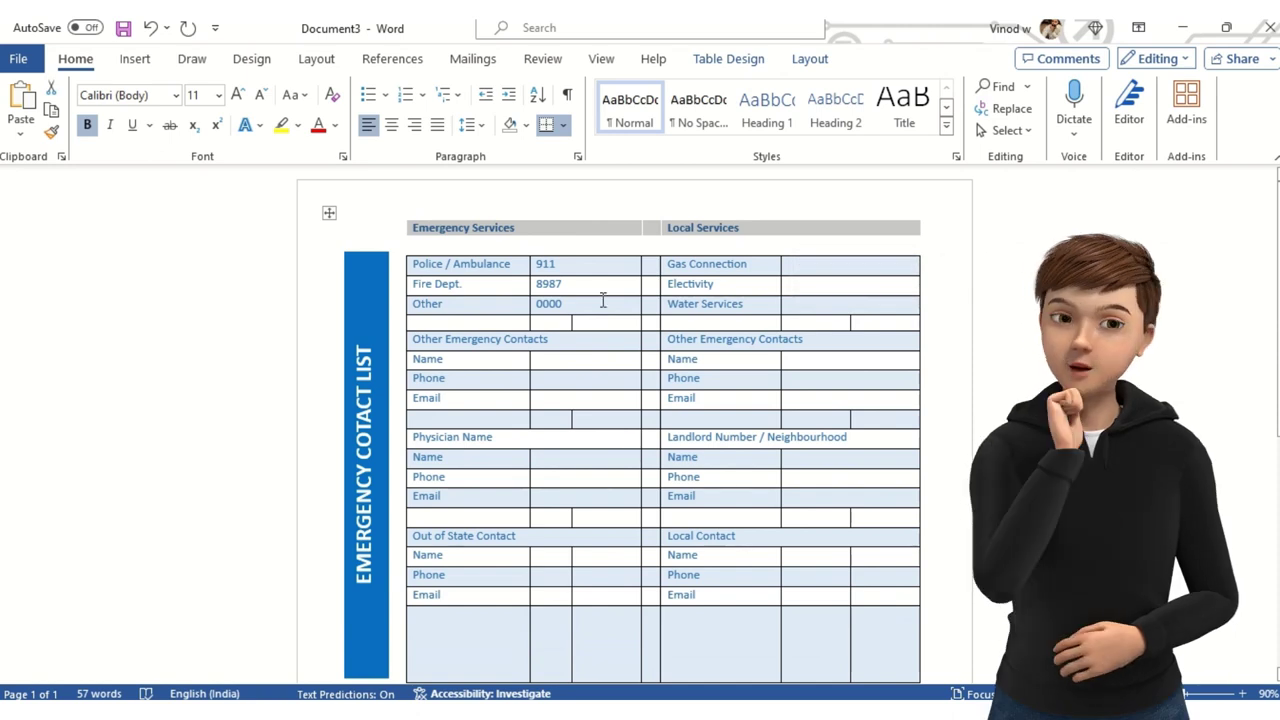
# AutoFit the columns of the whole contact table to their contents
pyautogui.click(330, 214)
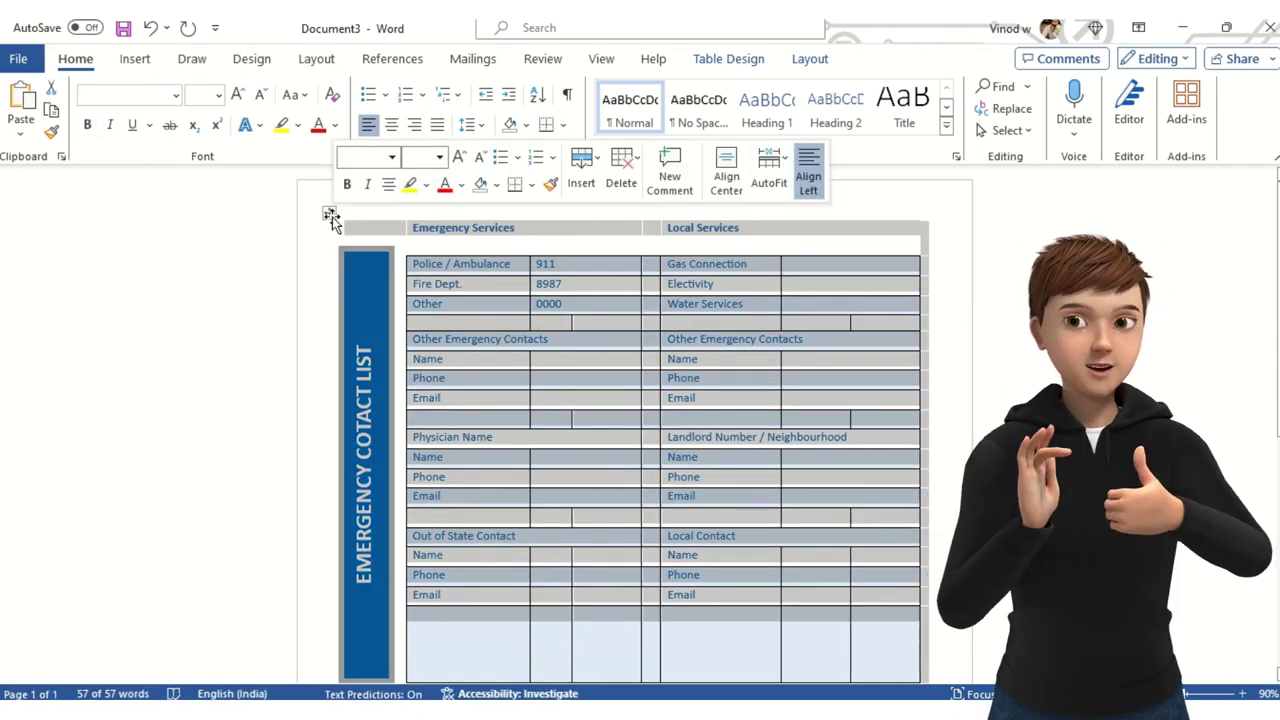
pyautogui.click(808, 60)
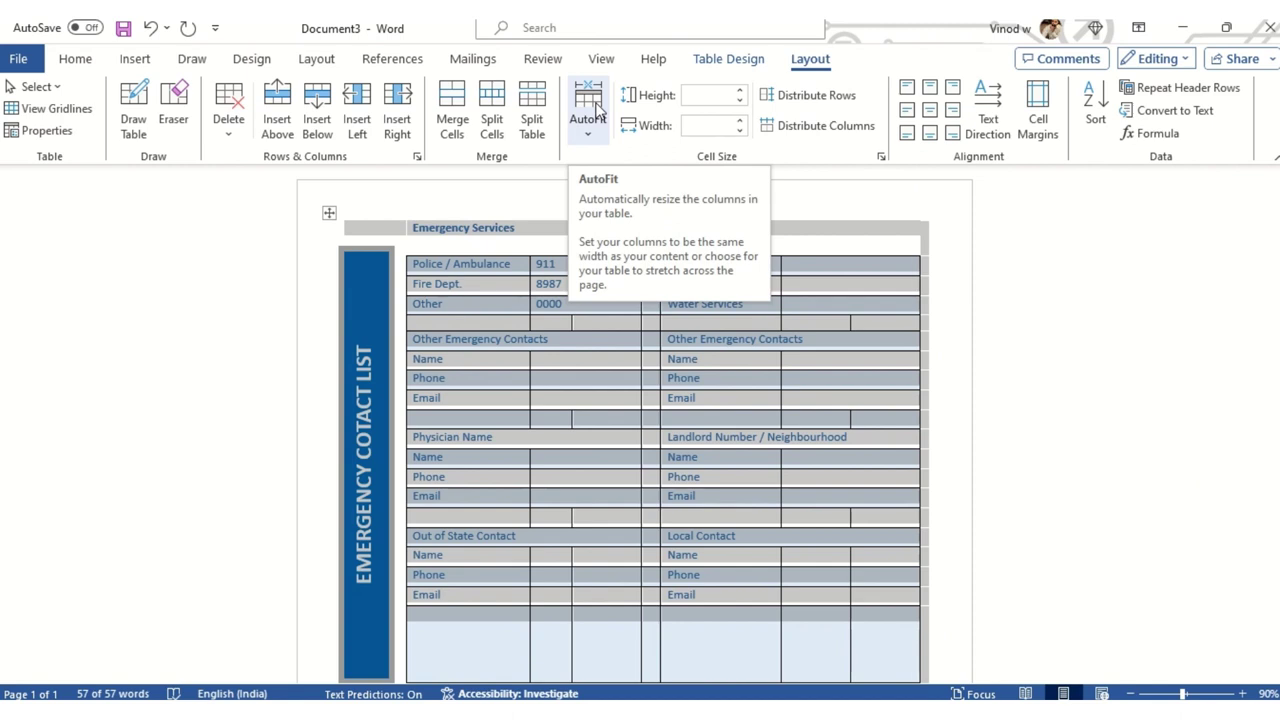
pyautogui.click(598, 110)
pyautogui.click(636, 160)
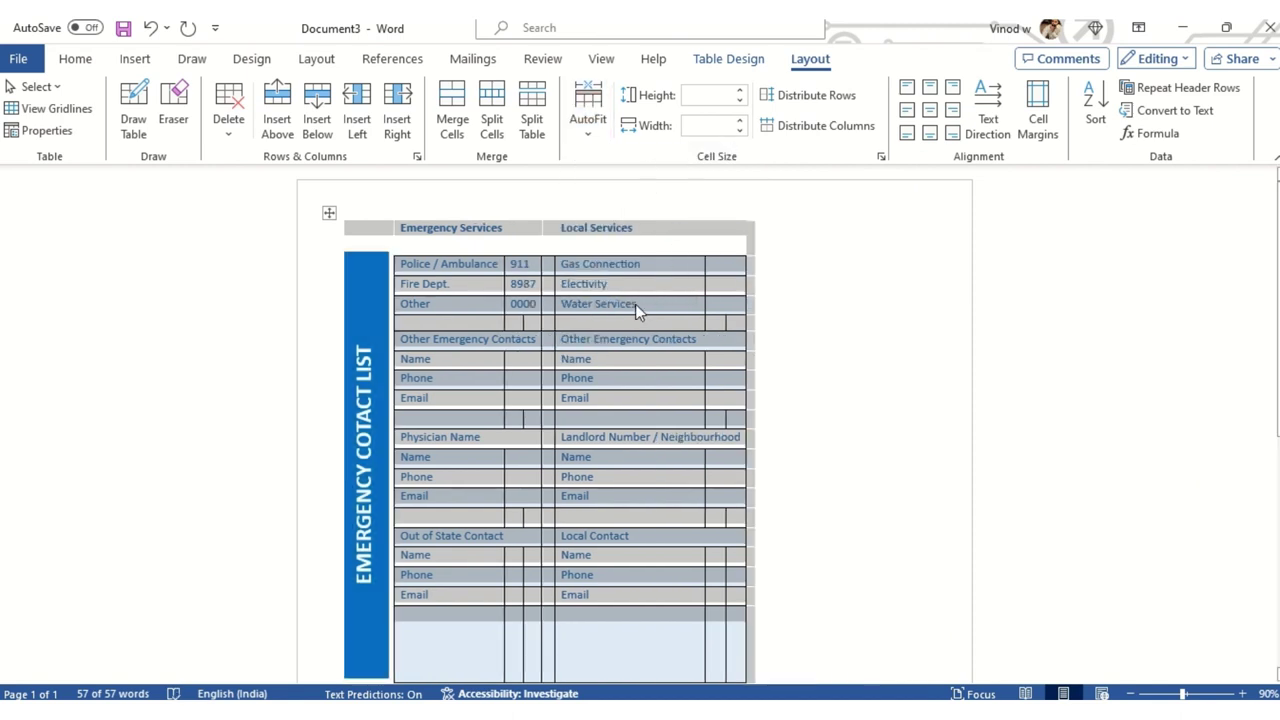
pyautogui.scroll(-2, 610, 370)
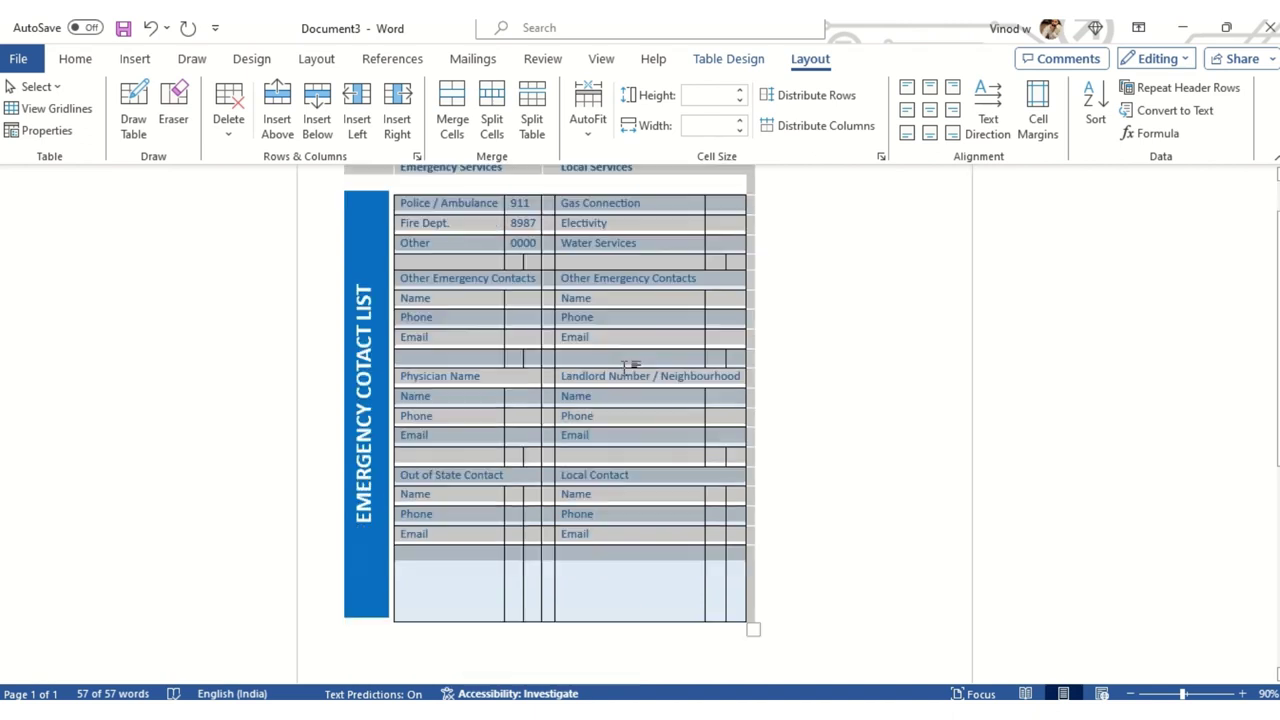
pyautogui.scroll(1, 632, 408)
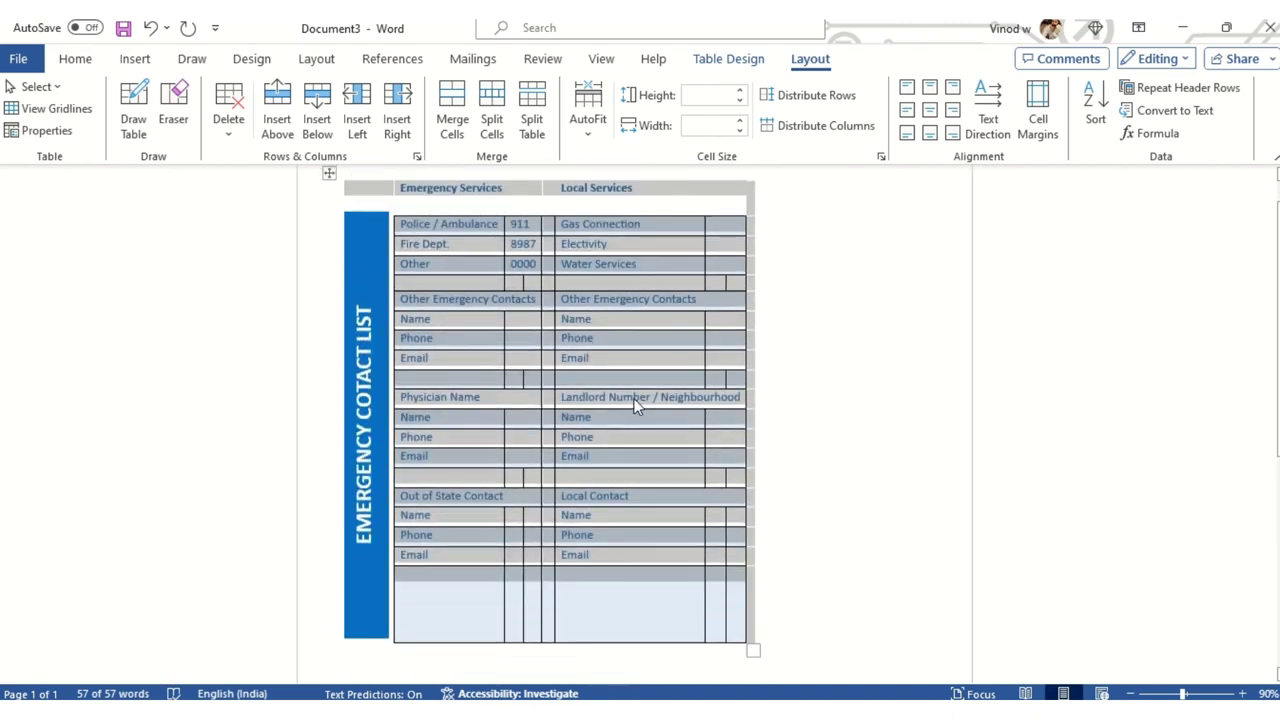
pyautogui.click(786, 434)
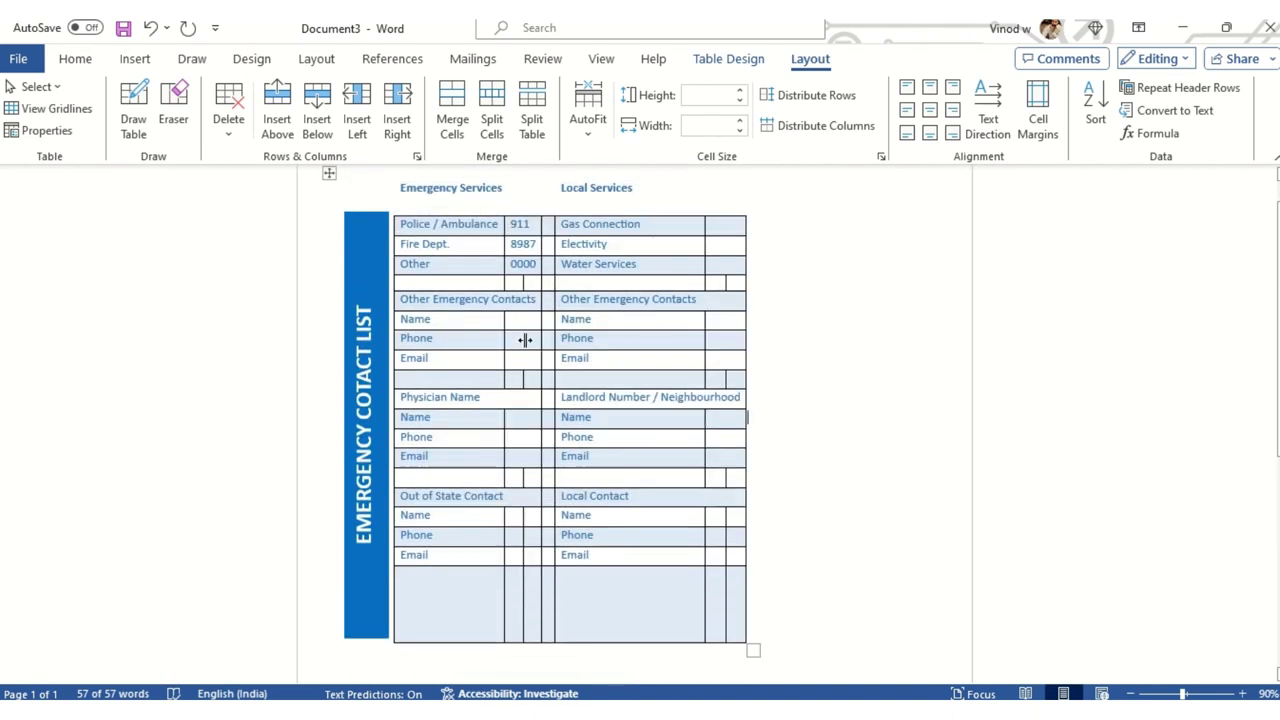
# Apply all borders to the entire table, including the heading row and the title box column
pyautogui.scroll(1, 520, 325)
pyautogui.click(328, 220)
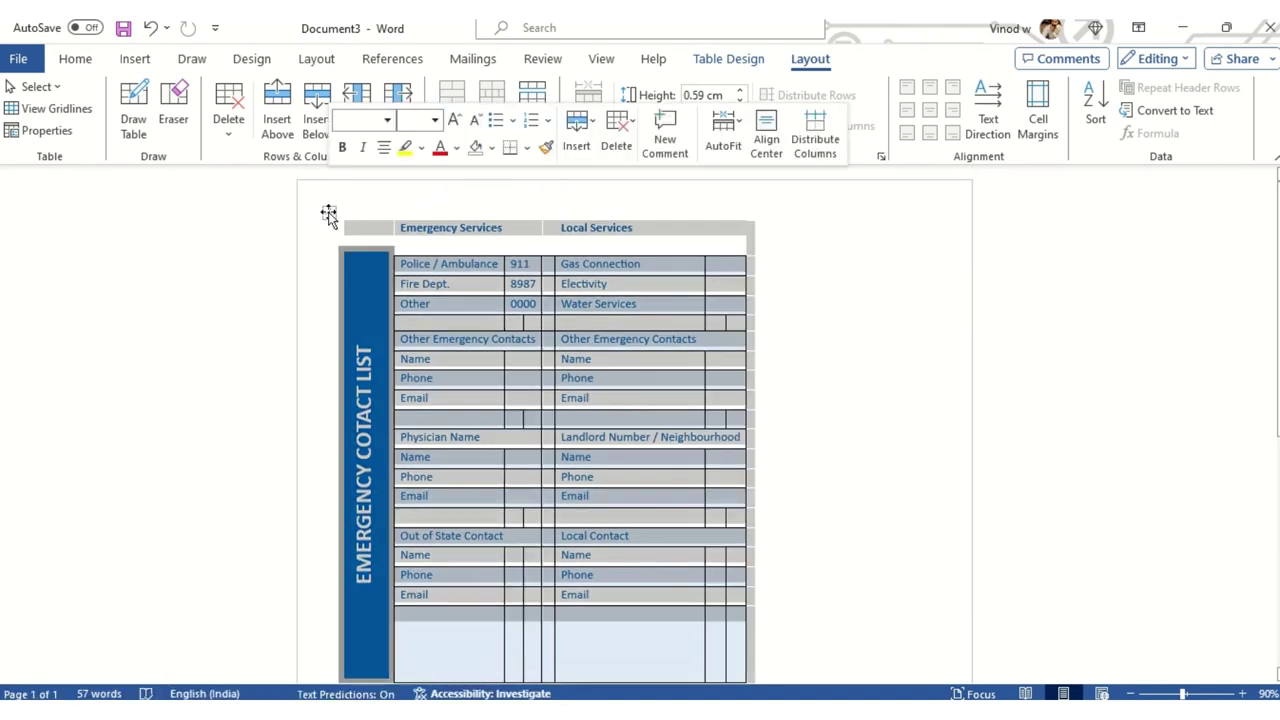
pyautogui.scroll(-3, 777, 560)
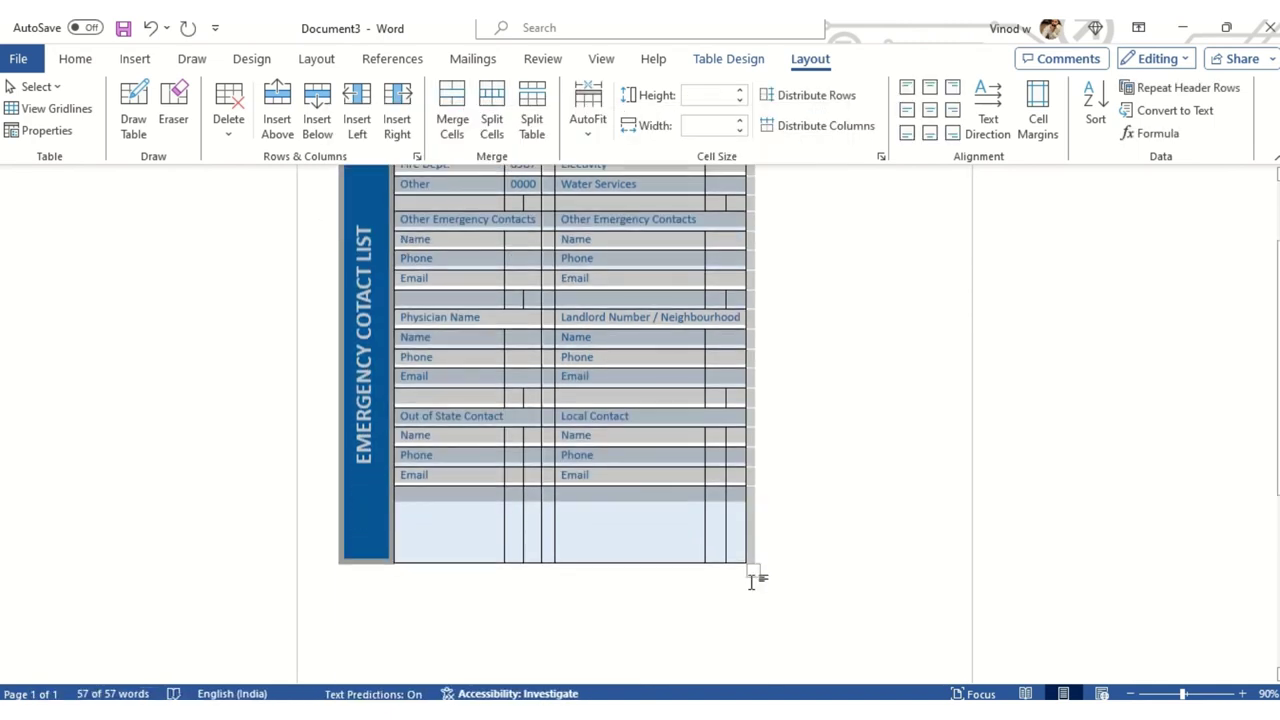
pyautogui.click(728, 60)
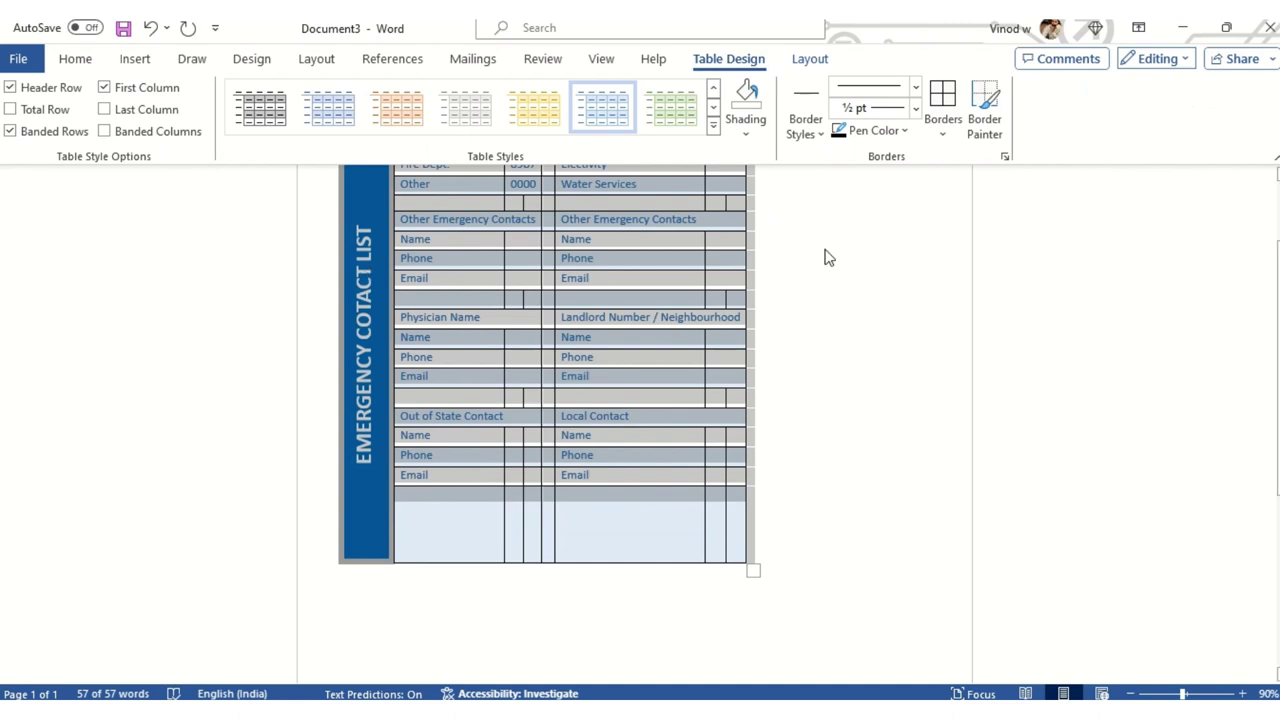
pyautogui.click(942, 106)
pyautogui.scroll(3, 637, 423)
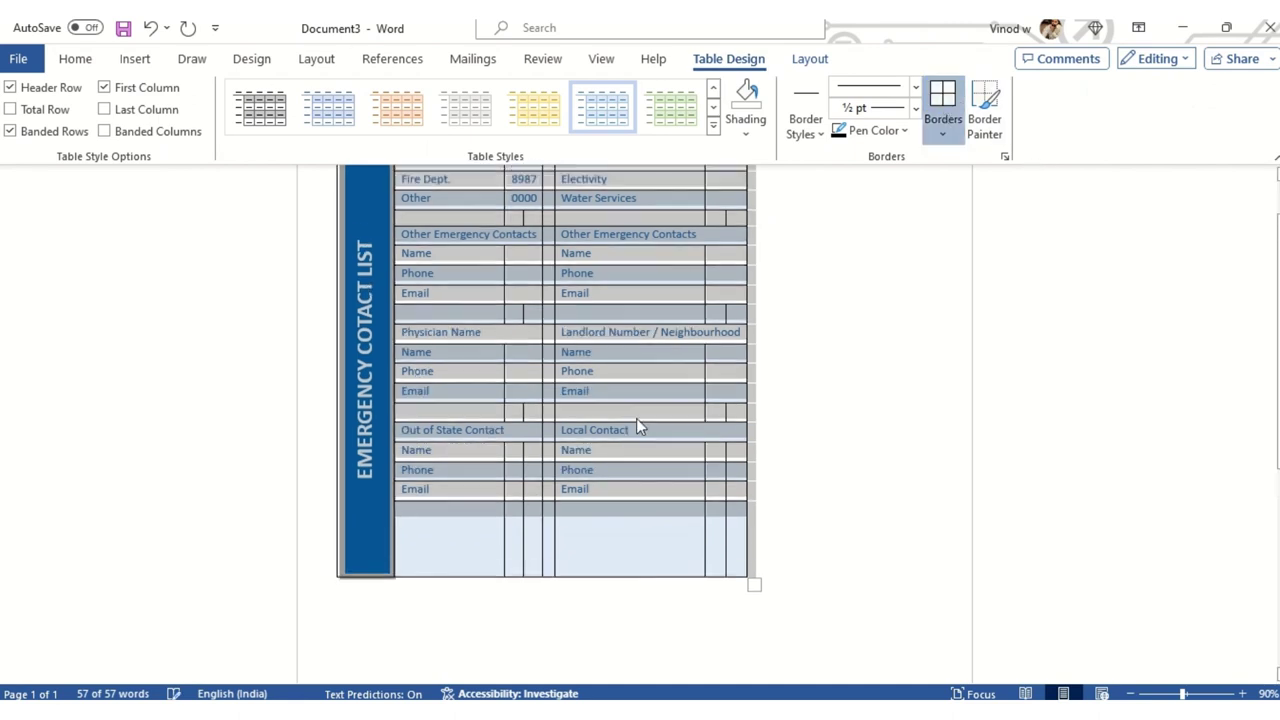
# Widen the whole table so that it extends nearly to the right edge of the page
pyautogui.scroll(-3, 639, 336)
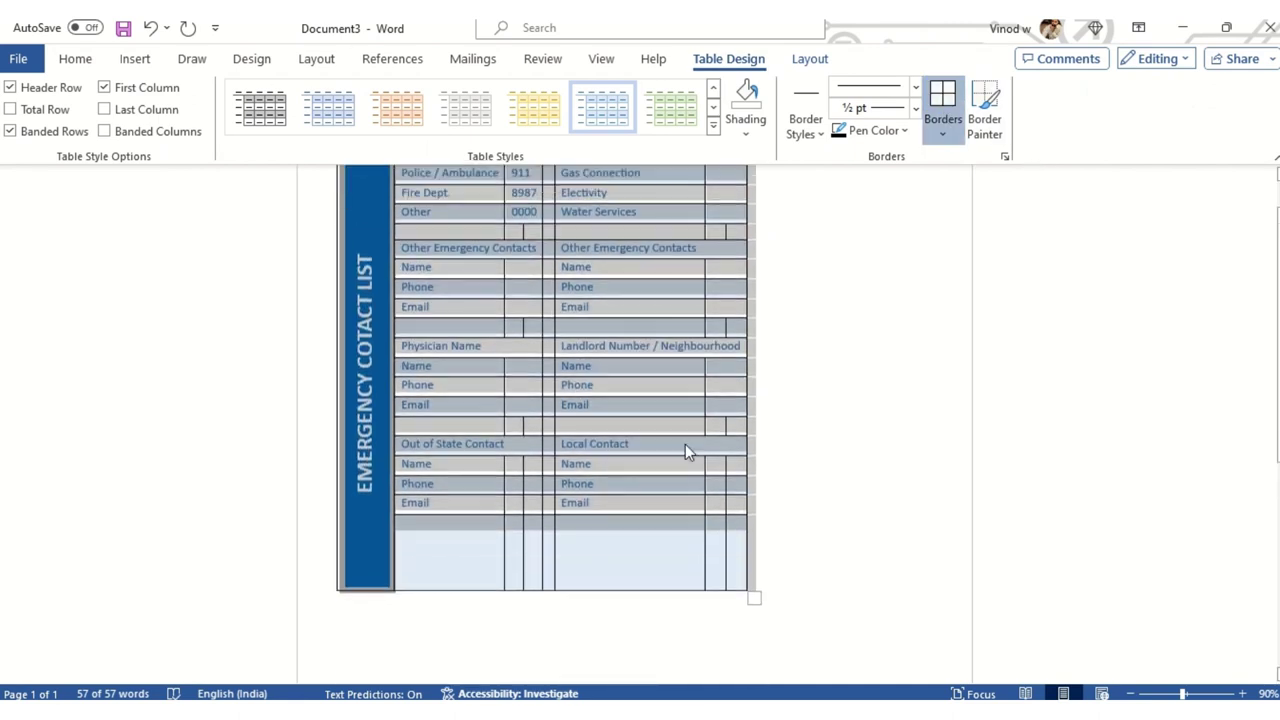
pyautogui.scroll(3, 685, 444)
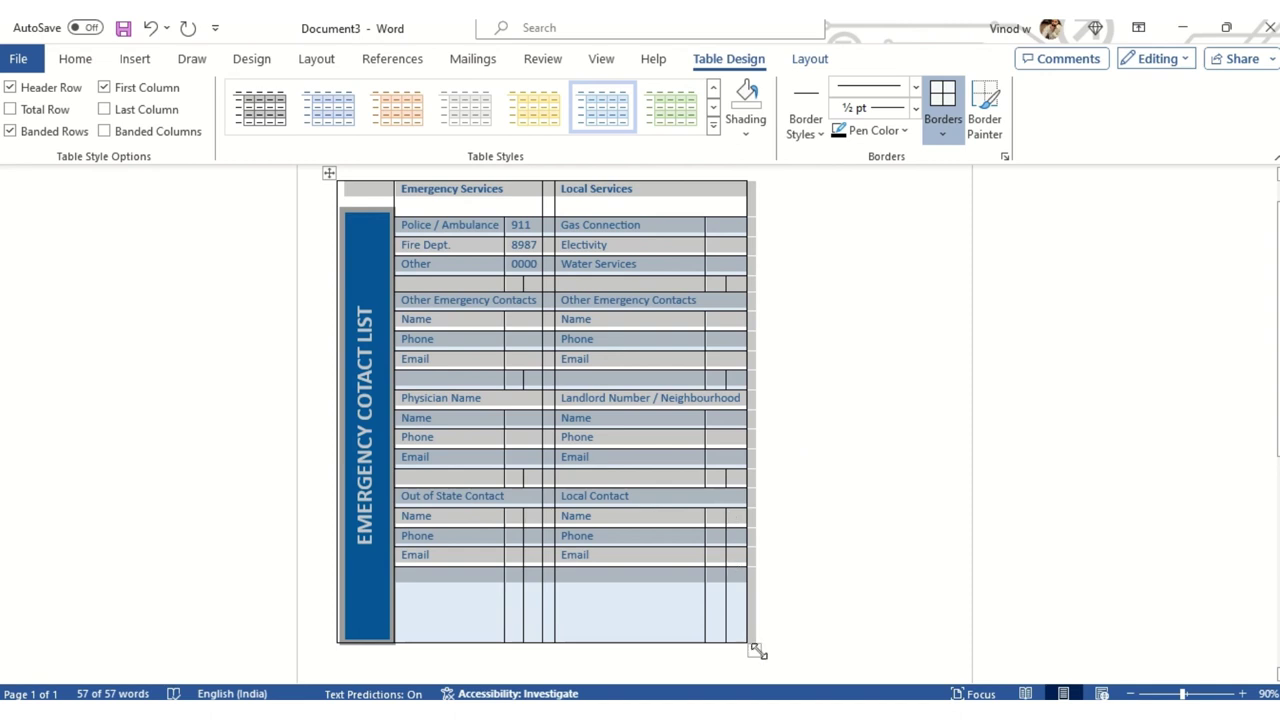
pyautogui.moveTo(757, 651); pyautogui.dragTo(946, 633)
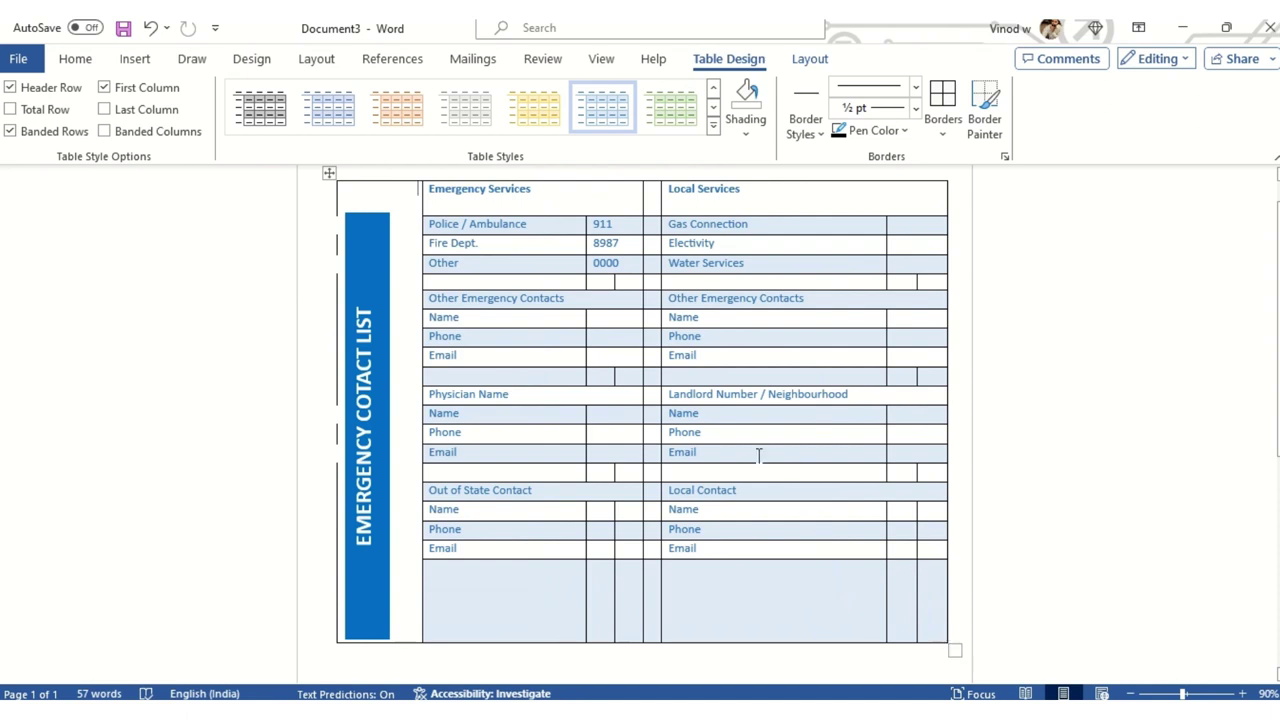
# Enlarge the Emergency Services and Local Services headings in the first row to 20 pt
pyautogui.scroll(1, 759, 455)
pyautogui.moveTo(589, 234); pyautogui.dragTo(776, 250)
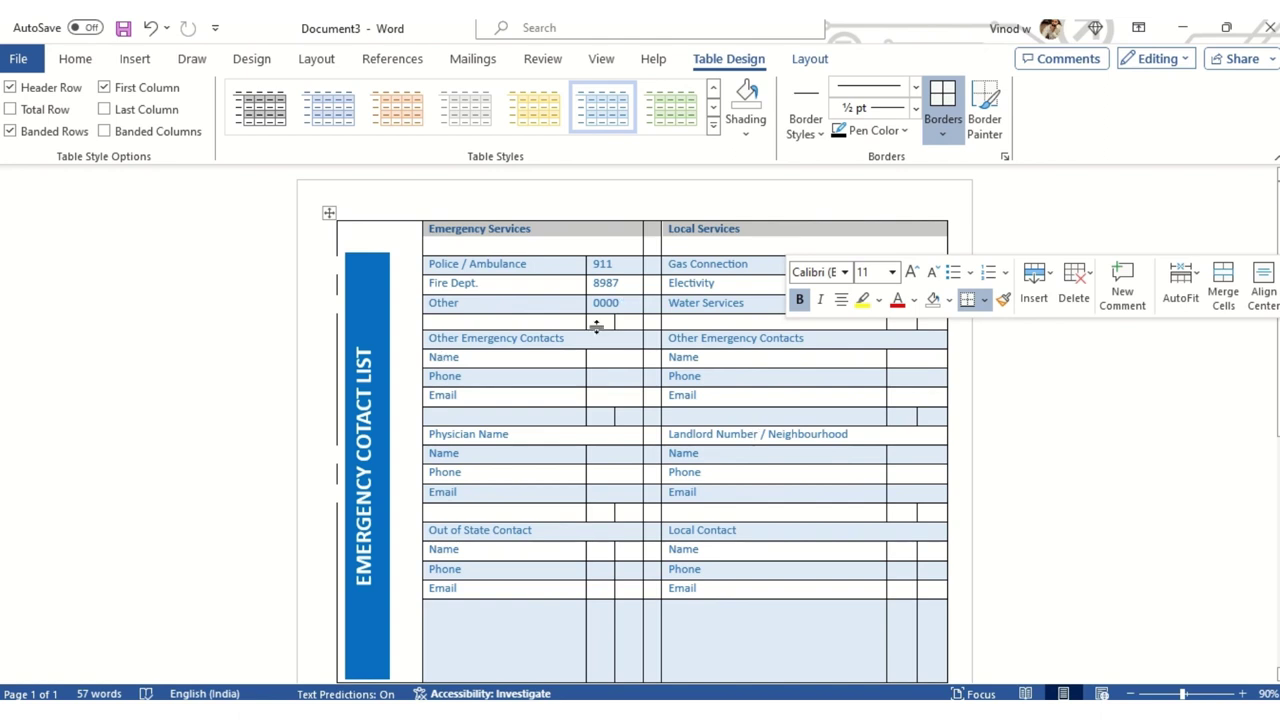
pyautogui.click(63, 62)
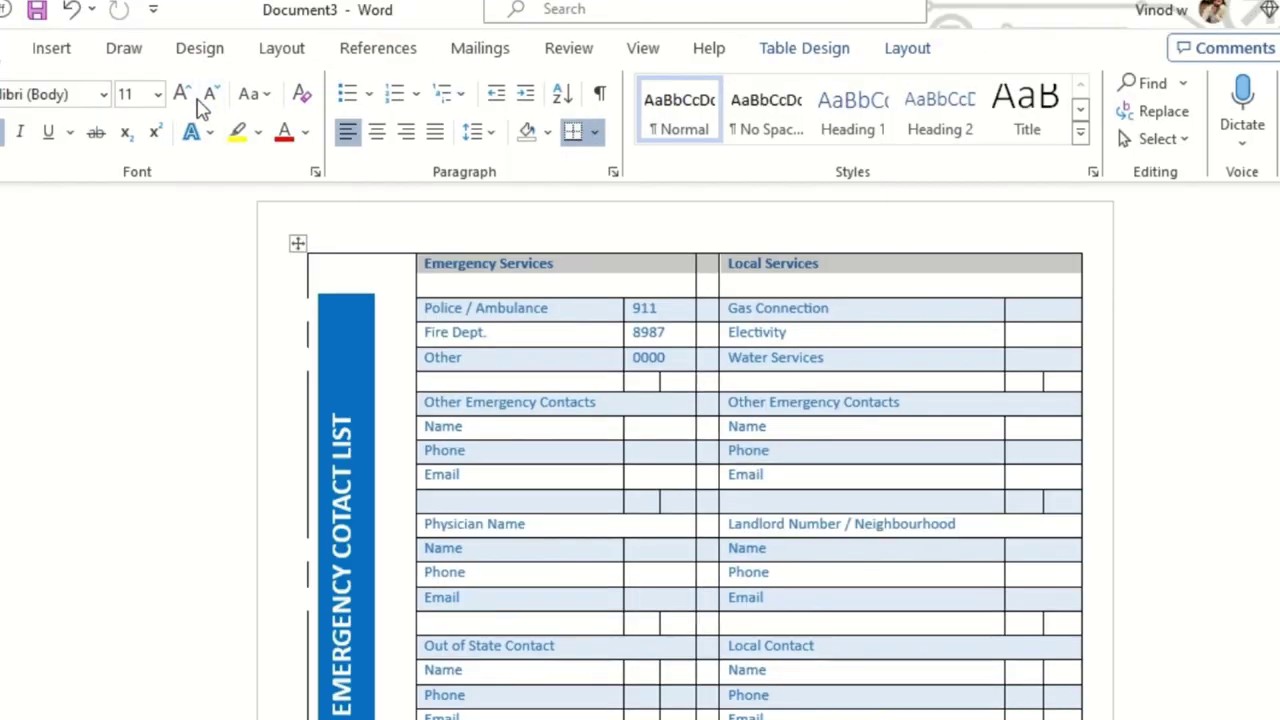
pyautogui.click(181, 94)
pyautogui.click(181, 94)
pyautogui.click(181, 94)
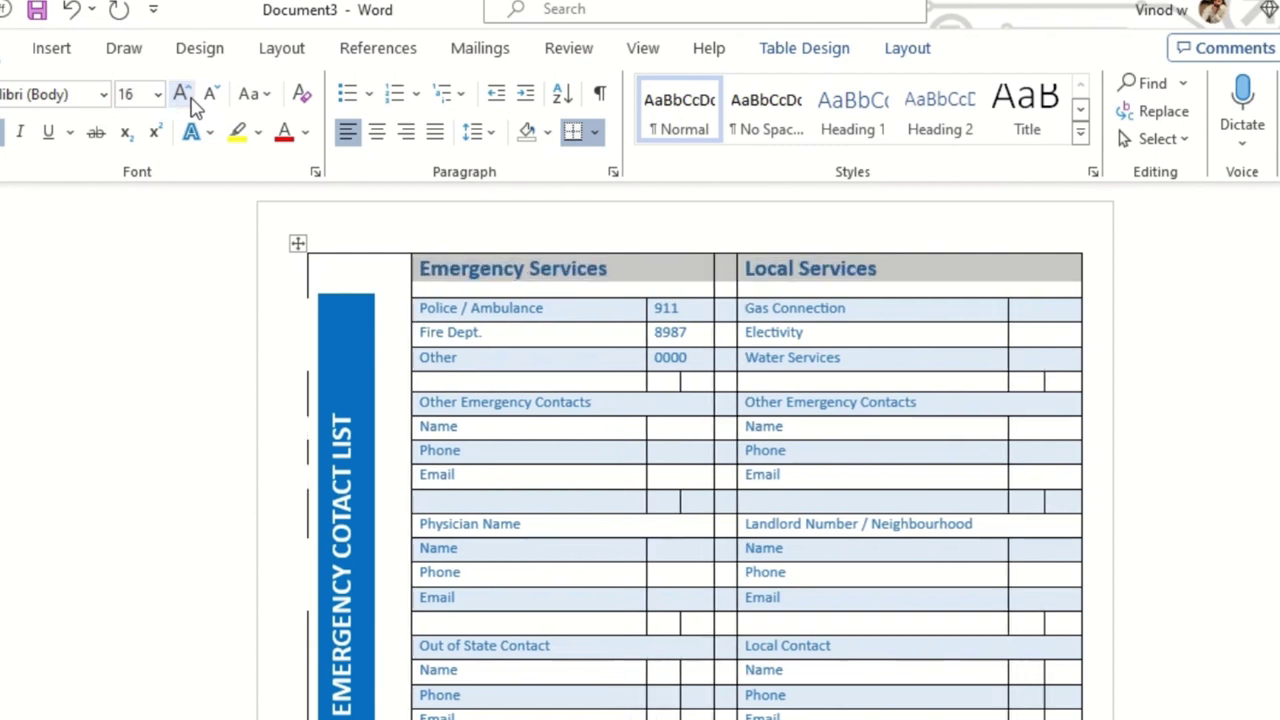
pyautogui.click(181, 94)
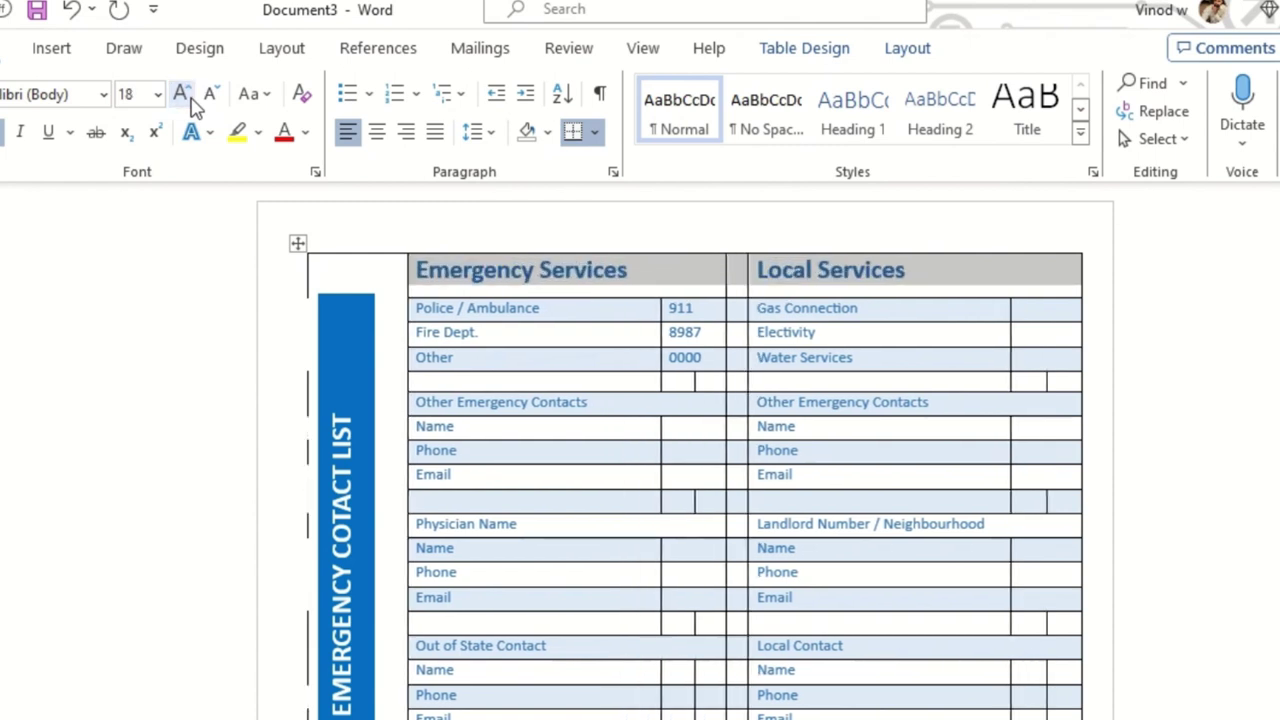
pyautogui.click(184, 96)
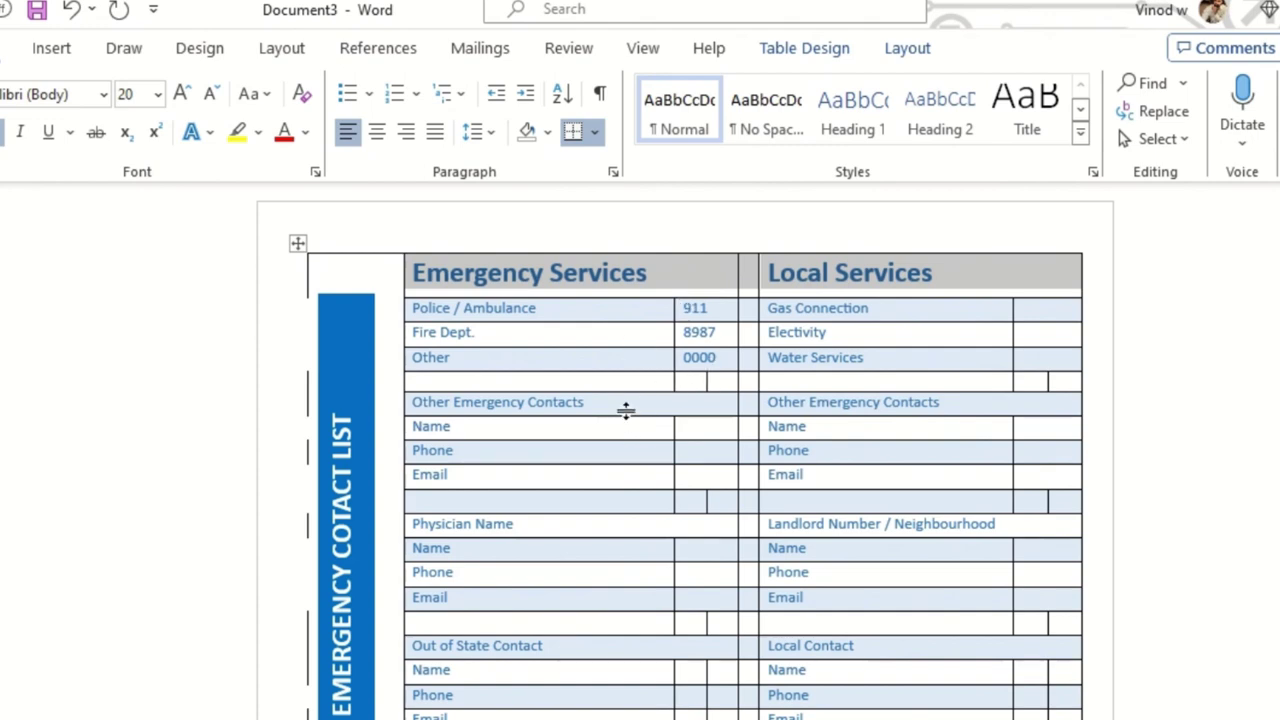
# Enlarge both Other Emergency Contacts headings to 20 pt
pyautogui.moveTo(627, 407); pyautogui.dragTo(916, 419)
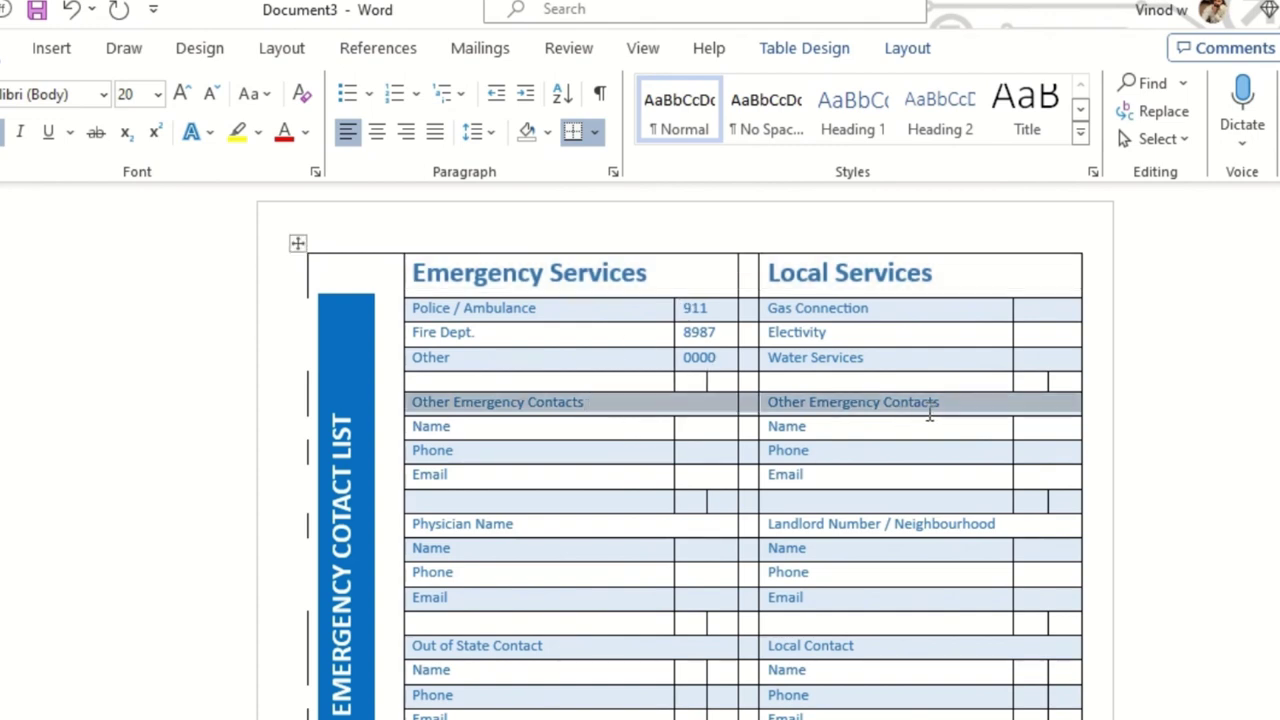
pyautogui.click(182, 94)
pyautogui.click(183, 95)
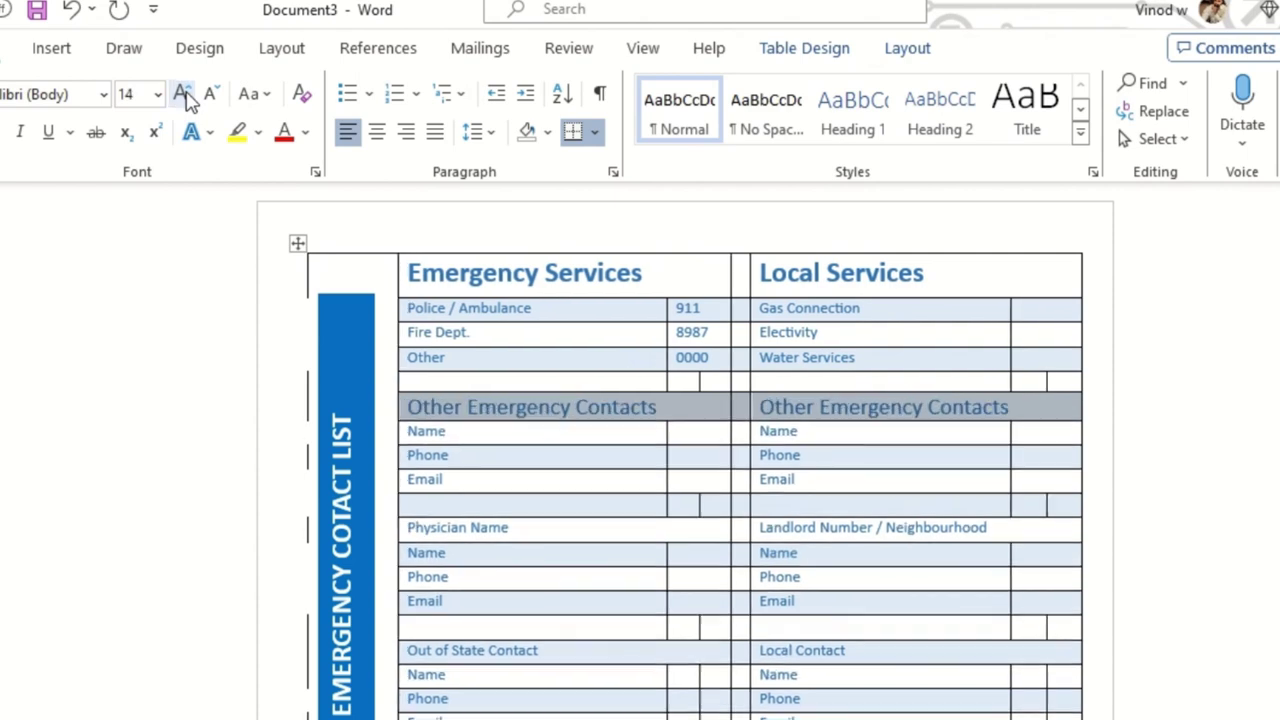
pyautogui.click(183, 95)
pyautogui.click(183, 95)
pyautogui.click(183, 95)
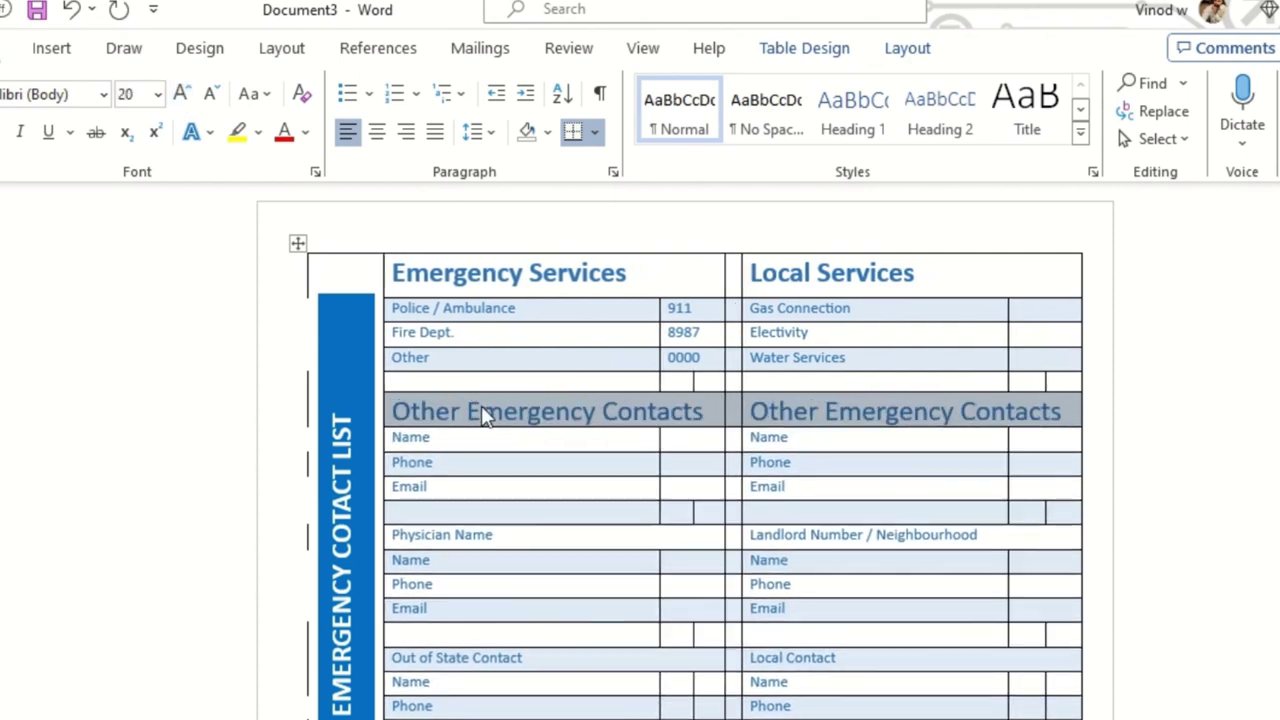
# Enlarge the Physician Name and Landlord Number / Neighbourhood headings to 20 pt
pyautogui.scroll(-1, 548, 492)
pyautogui.moveTo(527, 490); pyautogui.dragTo(968, 483)
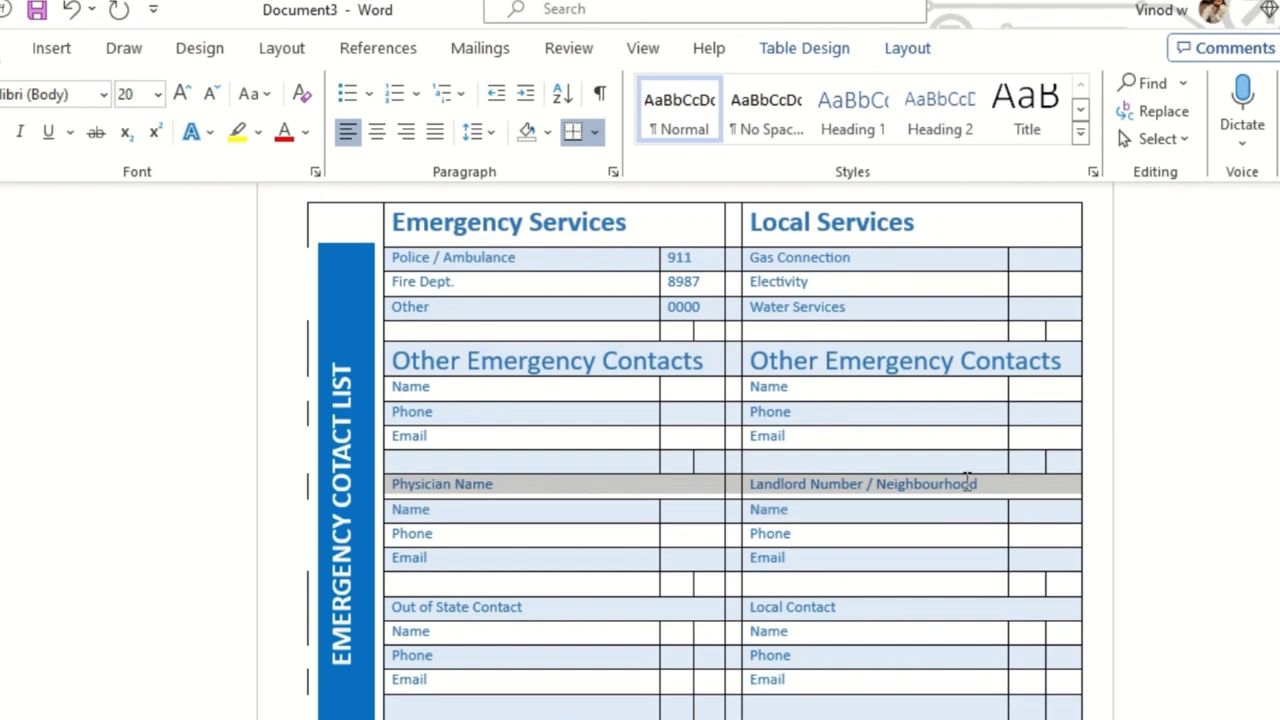
pyautogui.click(183, 95)
pyautogui.click(183, 95)
pyautogui.click(183, 95)
pyautogui.click(183, 95)
pyautogui.click(183, 95)
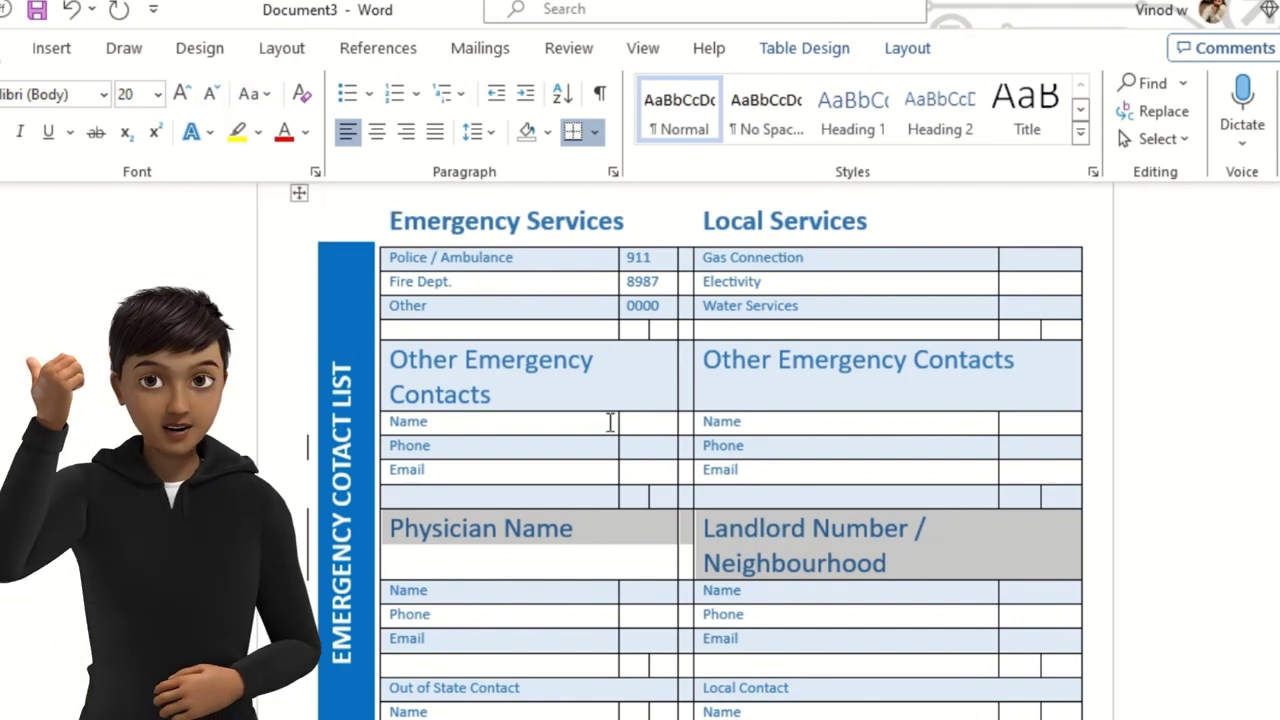
# Enlarge the Out of State Contact and Local Contact headings to 20 pt
pyautogui.scroll(-2, 591, 425)
pyautogui.scroll(-2, 591, 425)
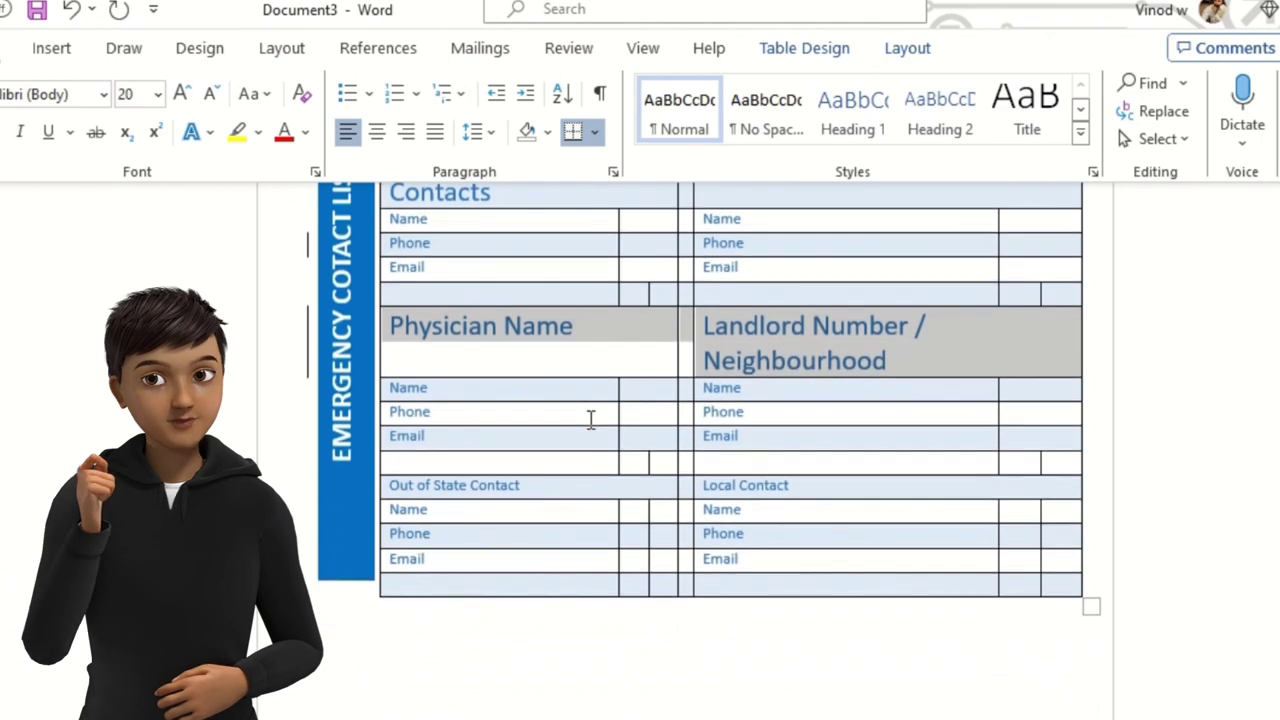
pyautogui.scroll(1, 591, 420)
pyautogui.moveTo(476, 540); pyautogui.dragTo(934, 538)
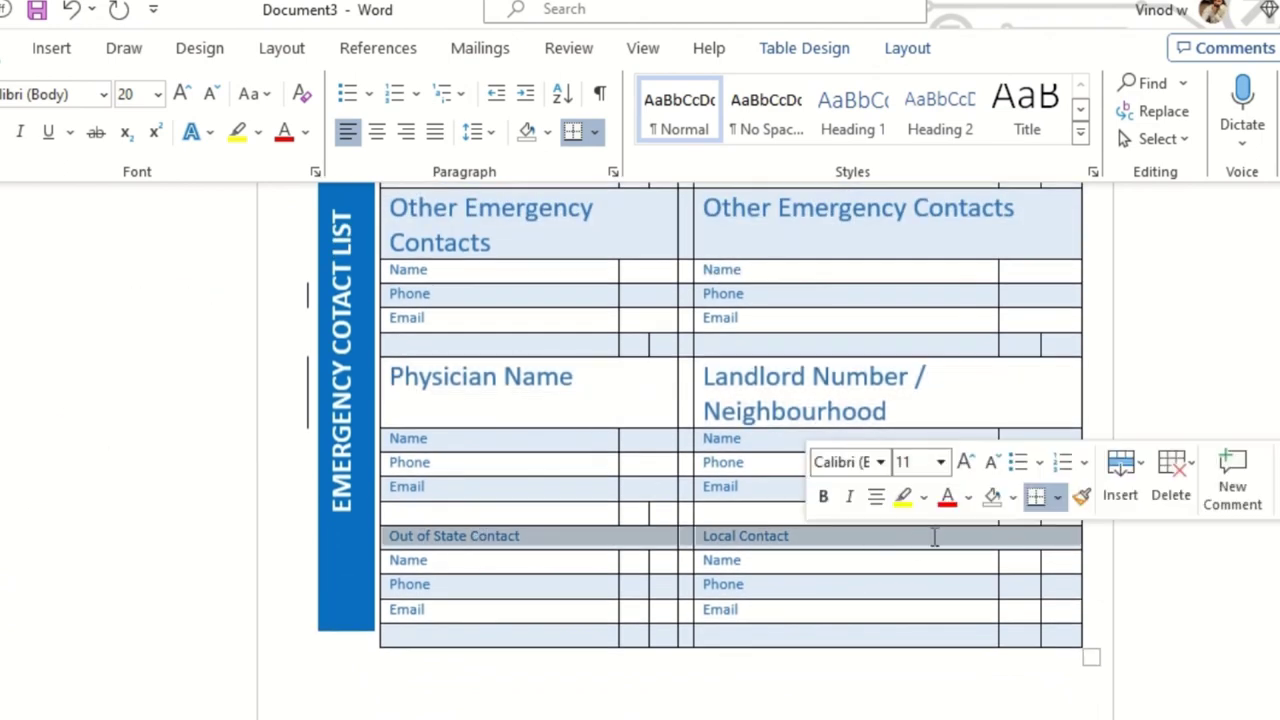
pyautogui.click(963, 462)
pyautogui.click(965, 463)
pyautogui.click(965, 463)
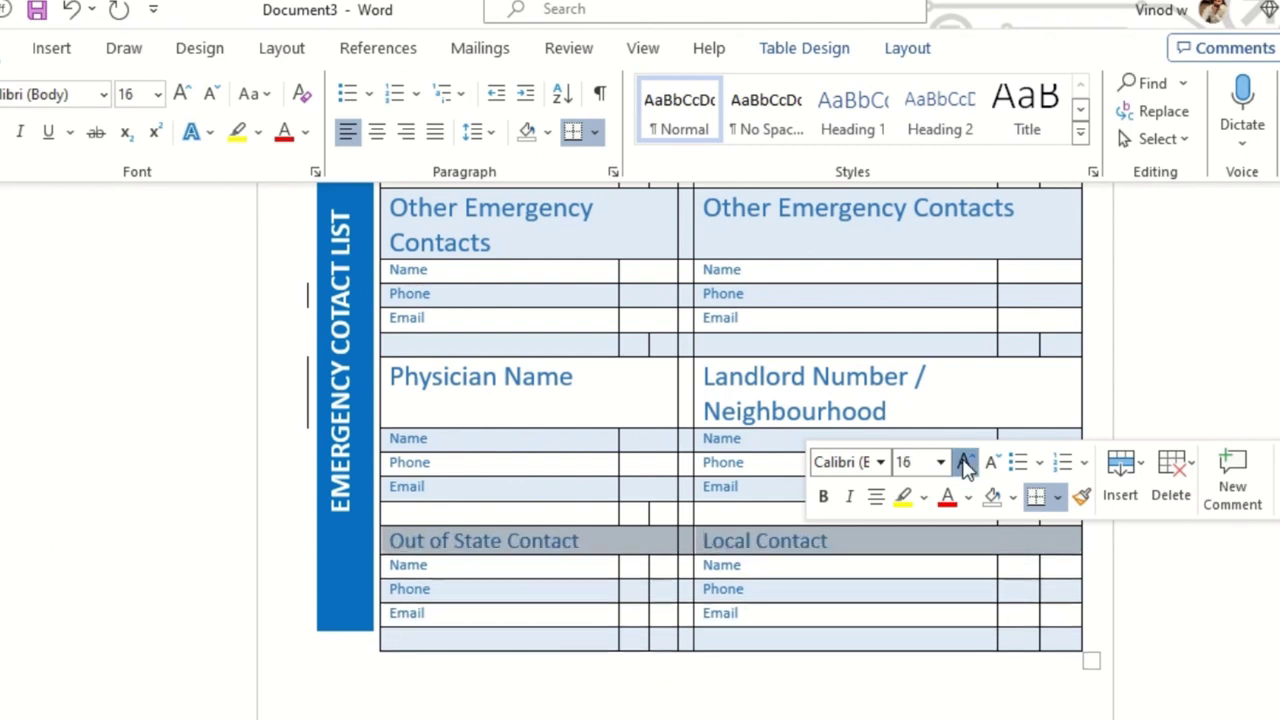
pyautogui.click(965, 463)
pyautogui.click(965, 463)
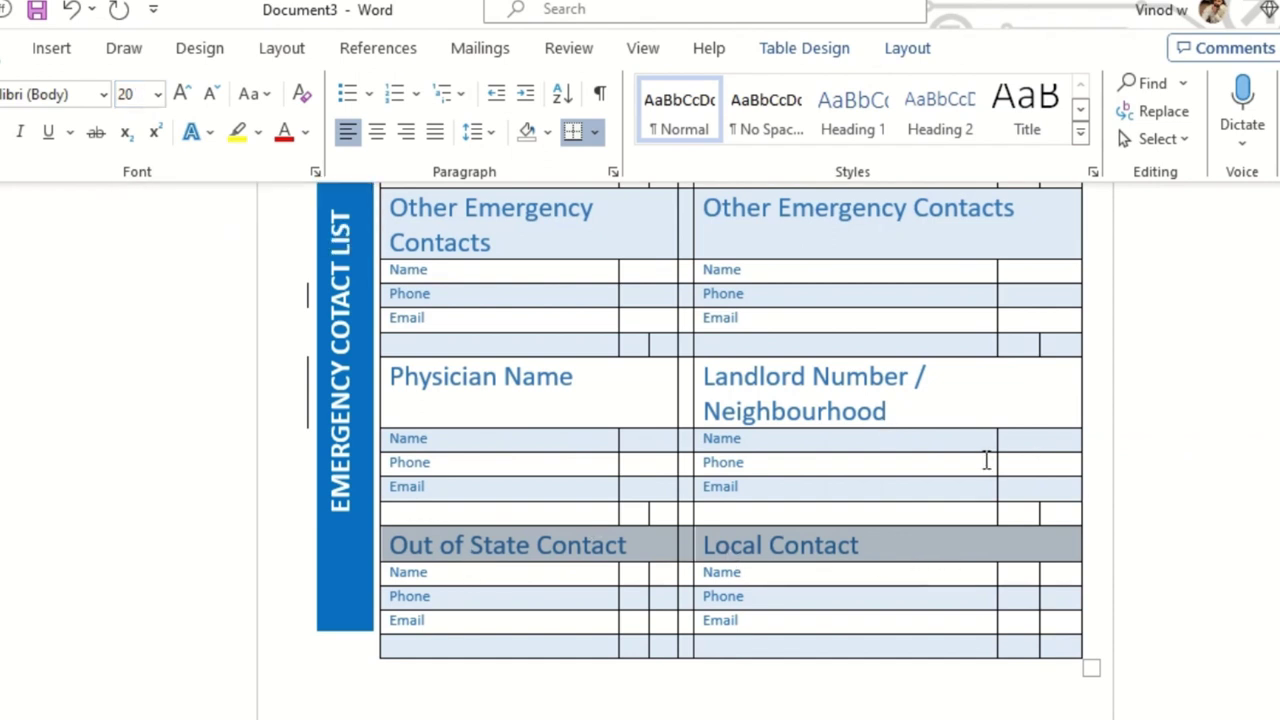
# Make the Out of State Contact, Local Contact, Physician Name, Landlord Number / Neighbourhood and both Other Emergency Contacts headings bold
pyautogui.moveTo(560, 386); pyautogui.dragTo(871, 420)
pyautogui.scroll(3, 760, 430)
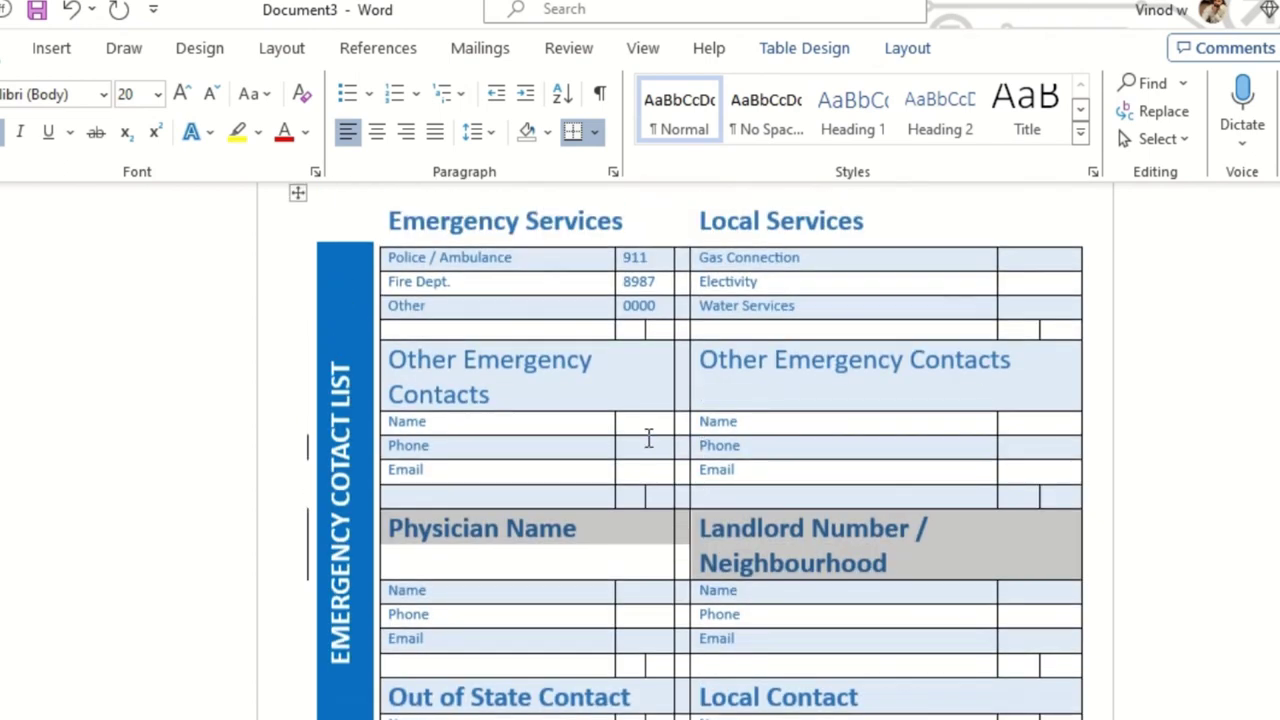
pyautogui.moveTo(611, 380); pyautogui.dragTo(888, 383)
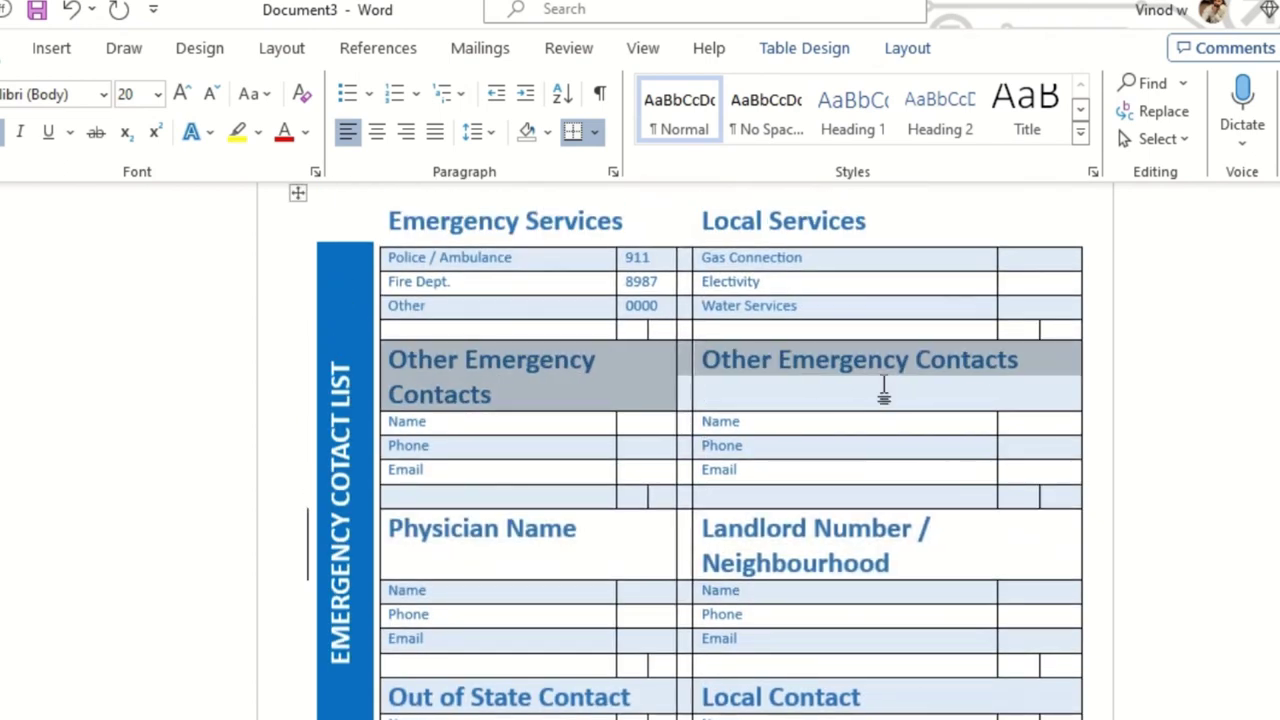
# Toggle bold off and back on for the Emergency Services and Local Services headings
pyautogui.moveTo(614, 220); pyautogui.dragTo(863, 234)
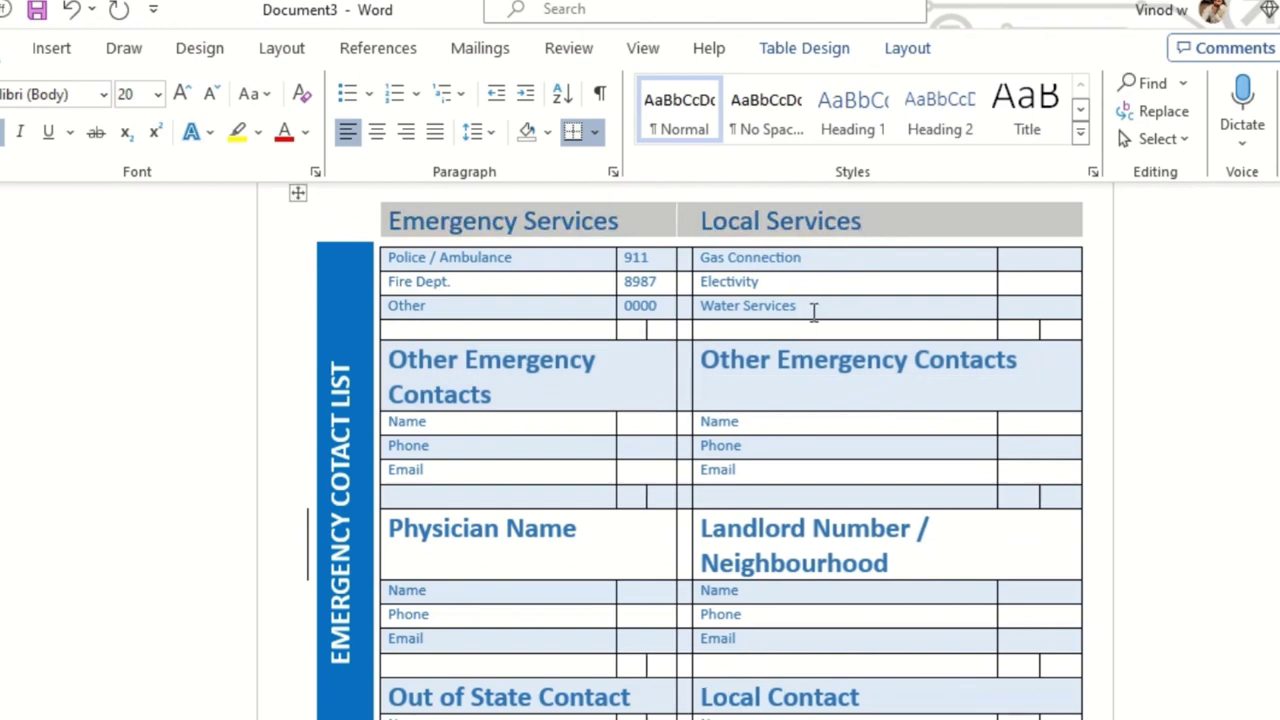
pyautogui.scroll(1, 794, 350)
pyautogui.scroll(-1, 717, 337)
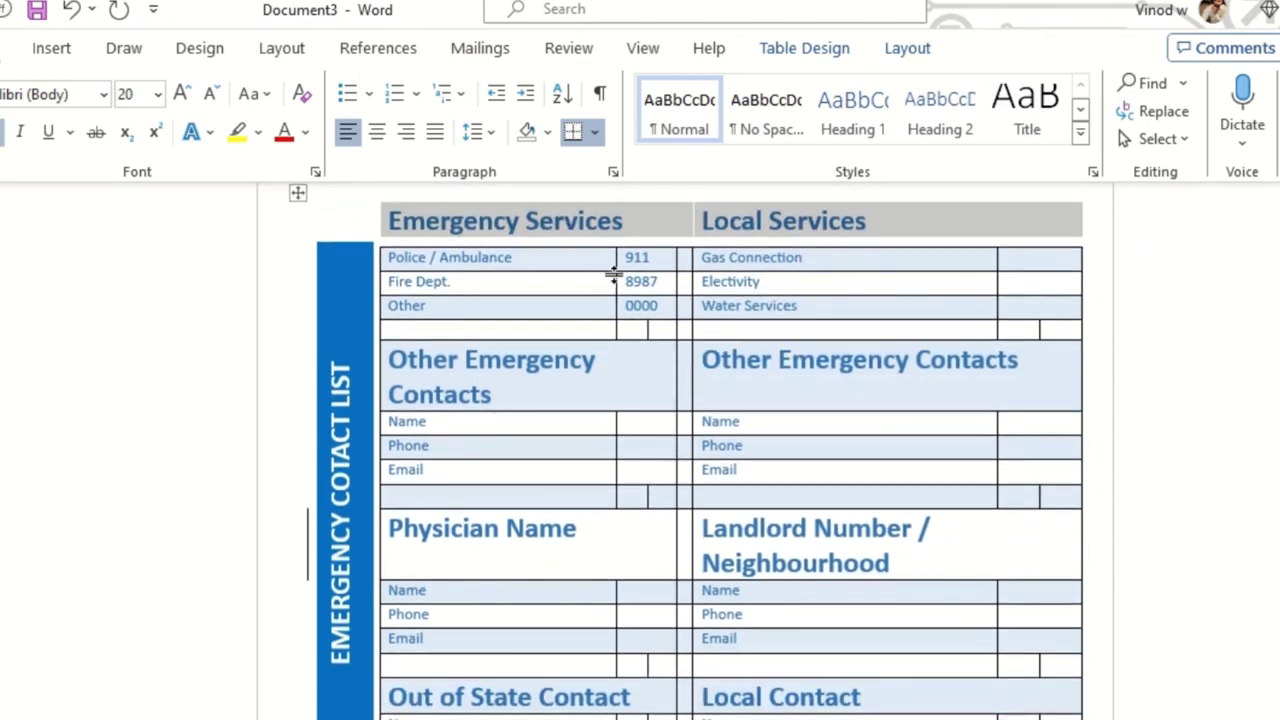
# Narrow the first label column and widen its value column so the first Other Emergency Contacts heading fits on one line
pyautogui.moveTo(613, 275); pyautogui.dragTo(553, 277)
pyautogui.click(628, 340)
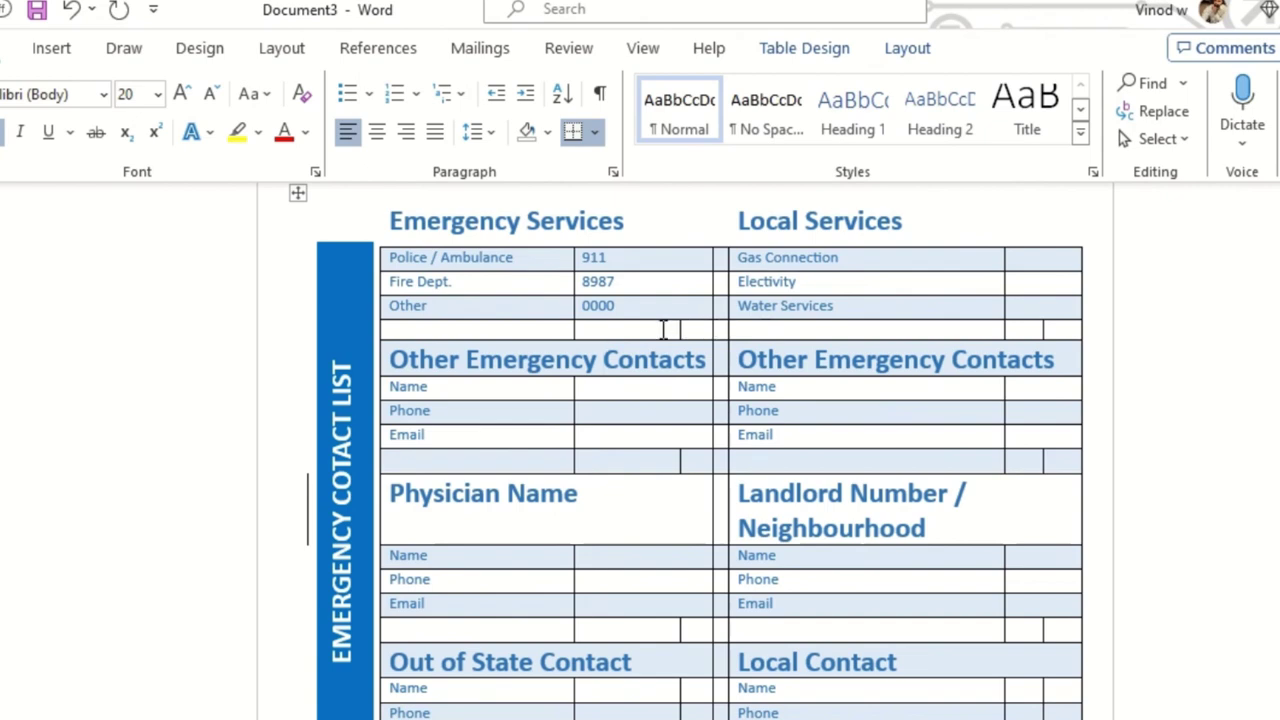
# Merge all cells of the blank row above the Other Emergency Contacts headings into one cell
pyautogui.moveTo(662, 330); pyautogui.dragTo(694, 330)
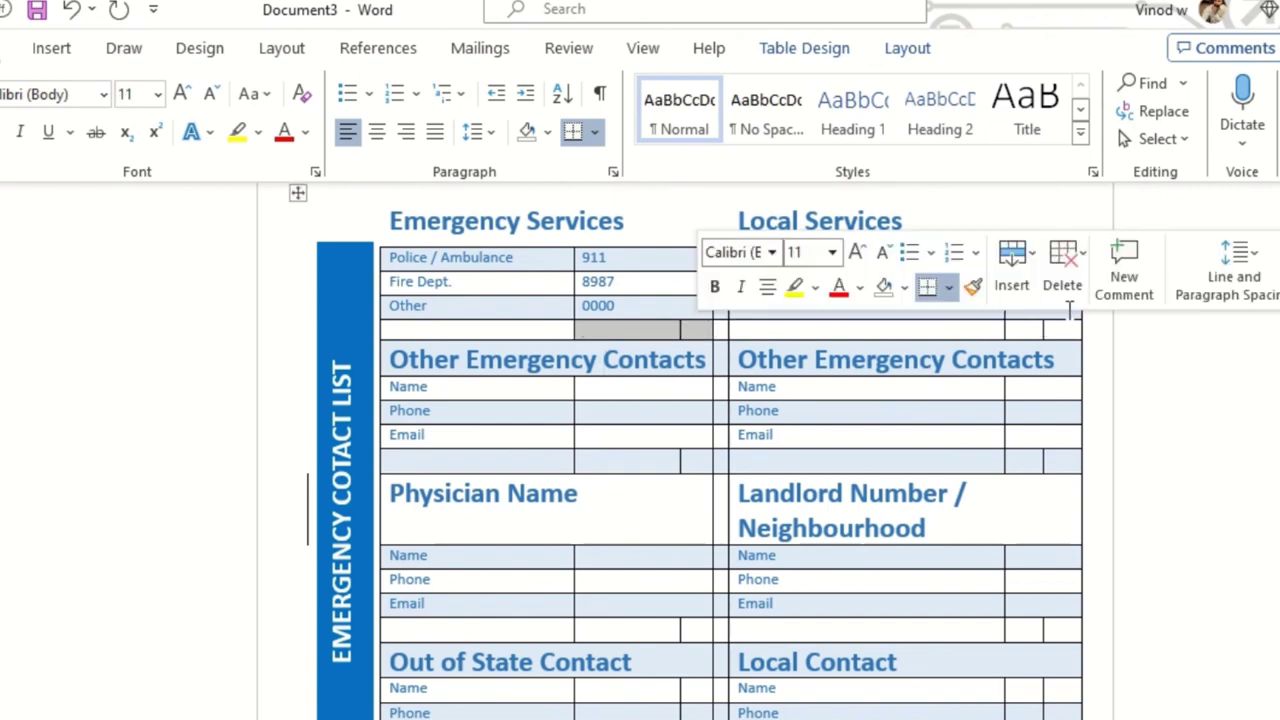
pyautogui.click(852, 358)
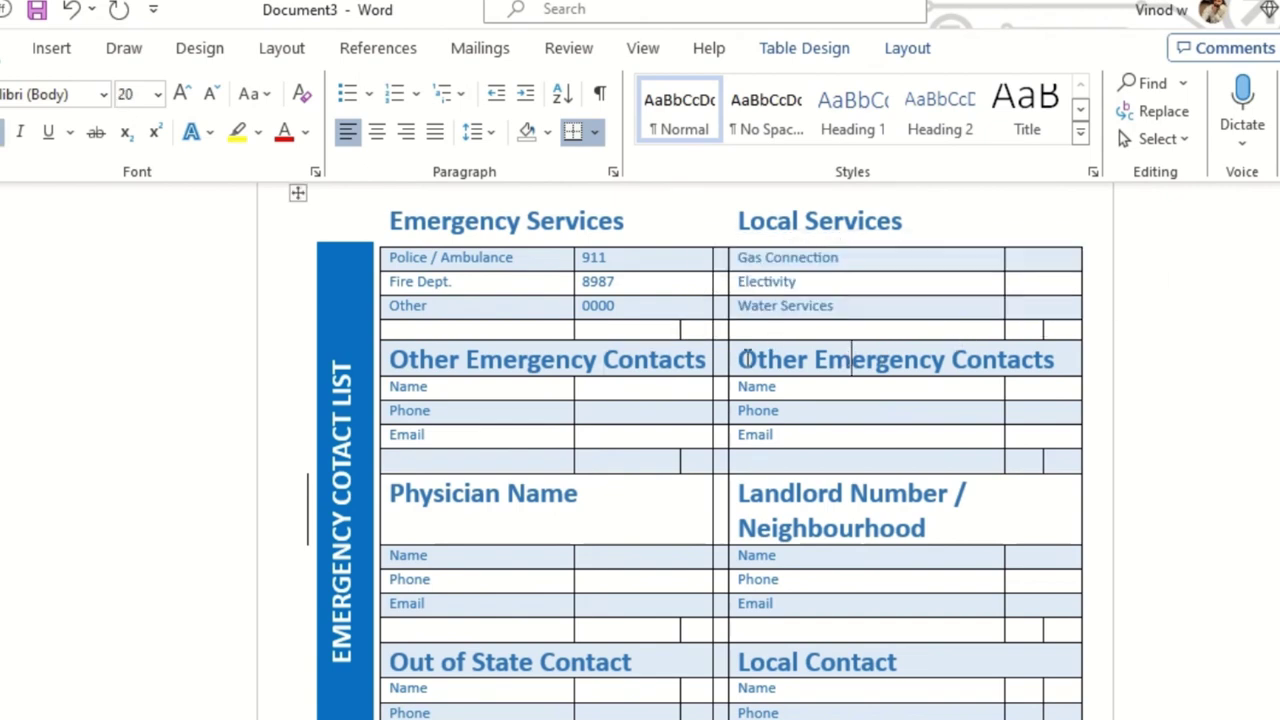
pyautogui.moveTo(679, 330); pyautogui.dragTo(1040, 330)
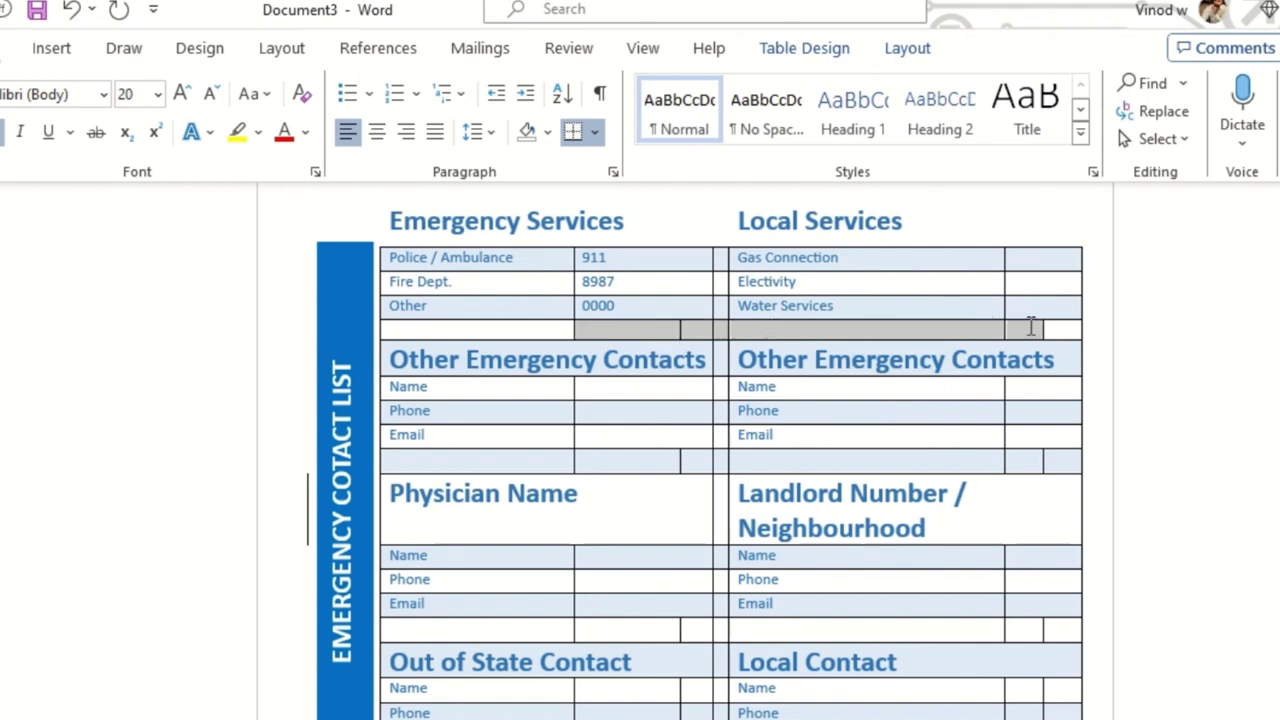
pyautogui.moveTo(499, 335); pyautogui.dragTo(1062, 332)
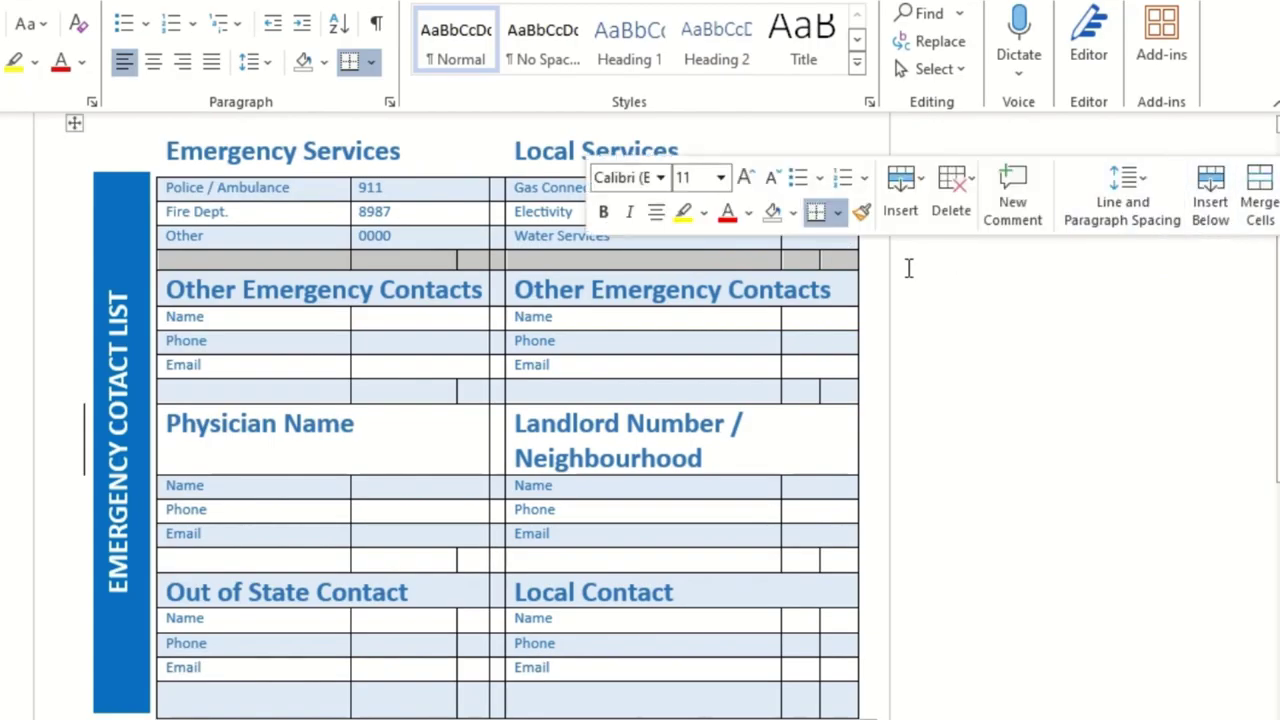
pyautogui.click(1258, 205)
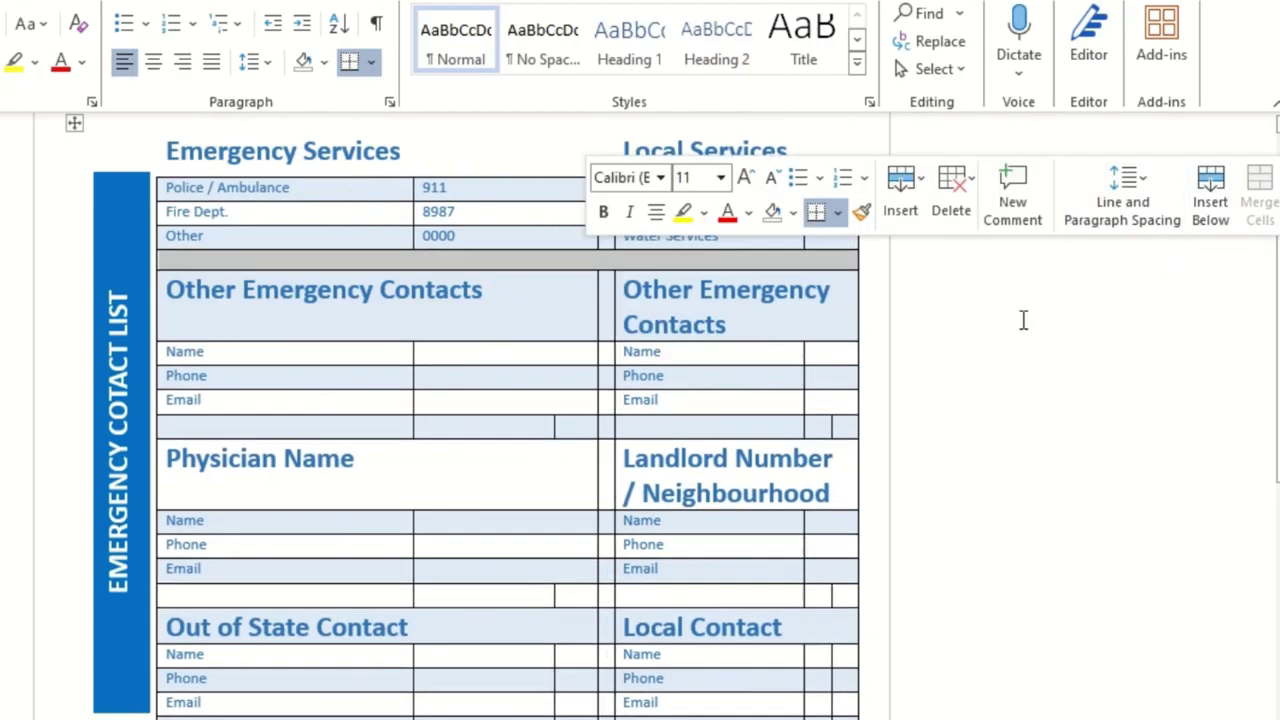
pyautogui.click(923, 334)
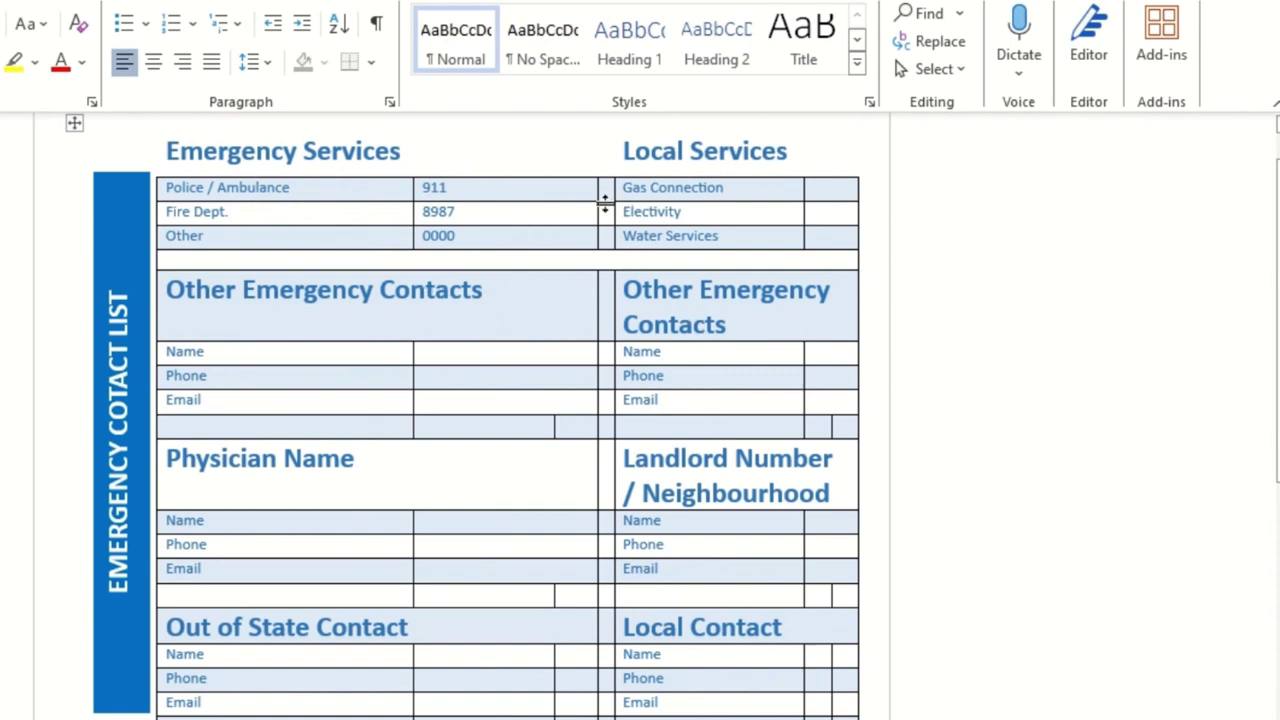
# Merge the blank row above Physician Name and the blank row above Out of State Contact into one cell each
pyautogui.moveTo(596, 189); pyautogui.dragTo(557, 189)
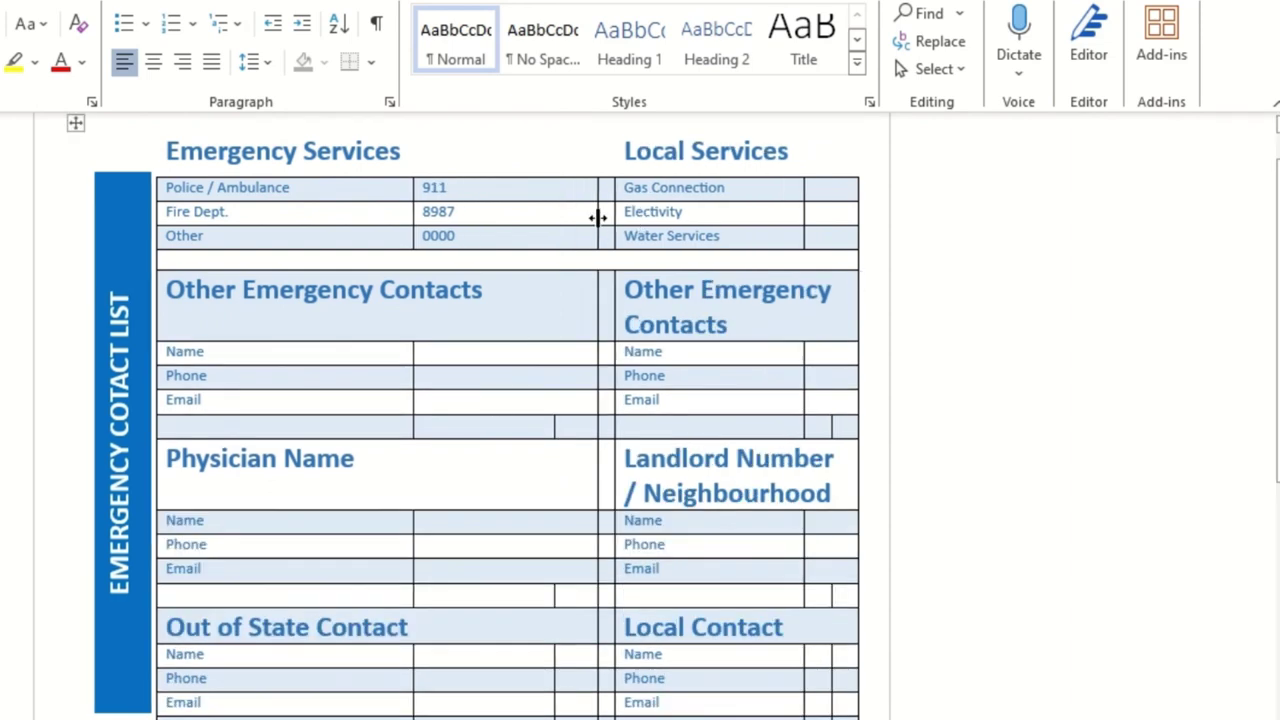
pyautogui.moveTo(355, 425); pyautogui.dragTo(847, 438)
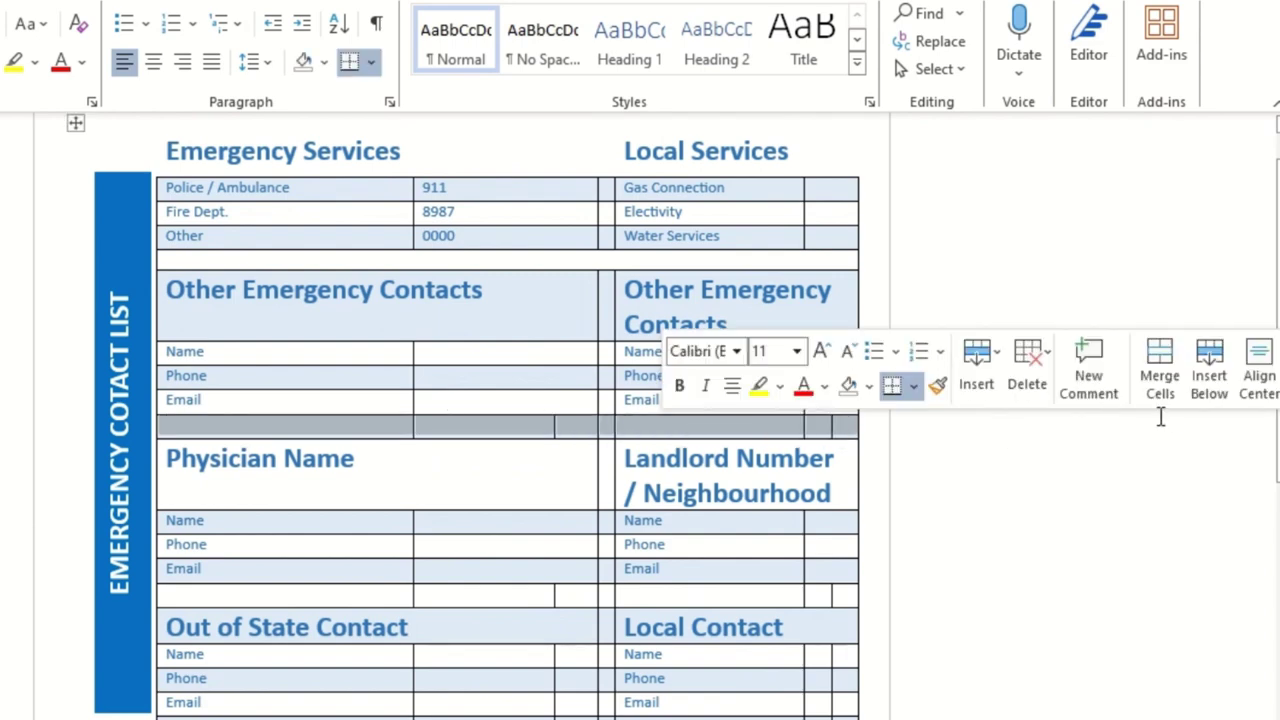
pyautogui.click(1160, 375)
pyautogui.scroll(-2, 591, 520)
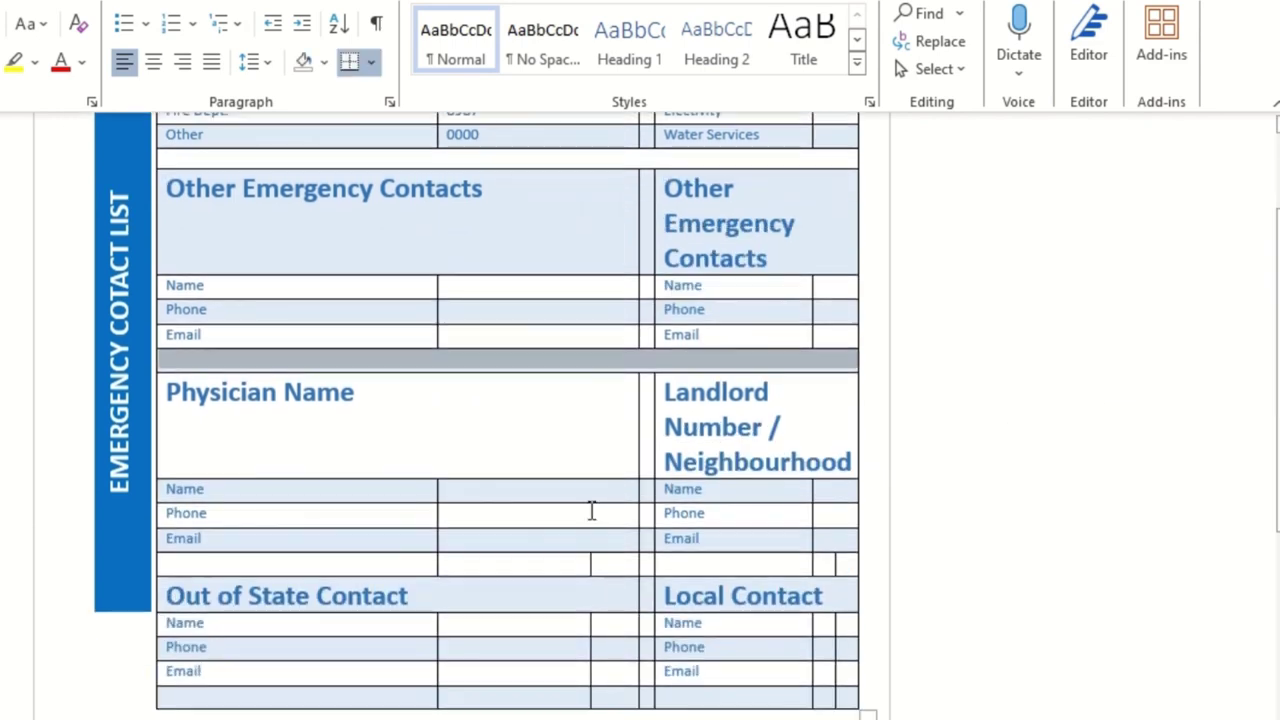
pyautogui.moveTo(383, 566); pyautogui.dragTo(857, 560)
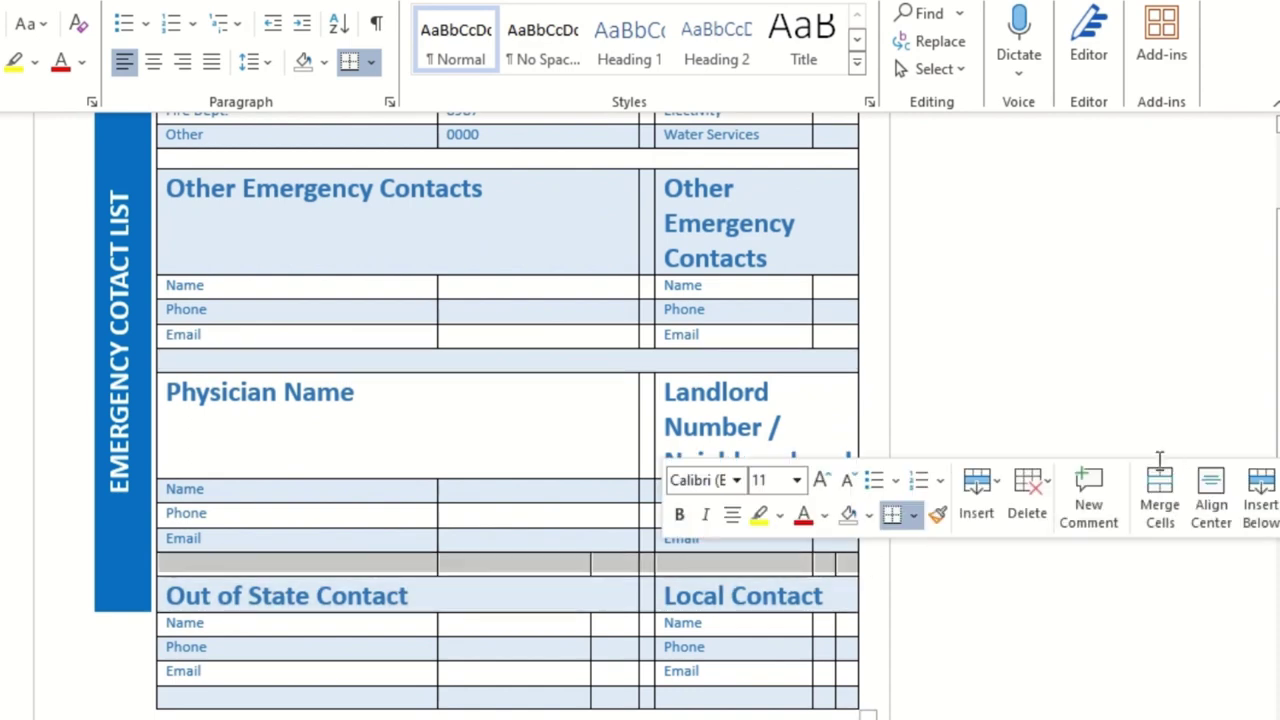
pyautogui.click(1158, 495)
pyautogui.click(617, 620)
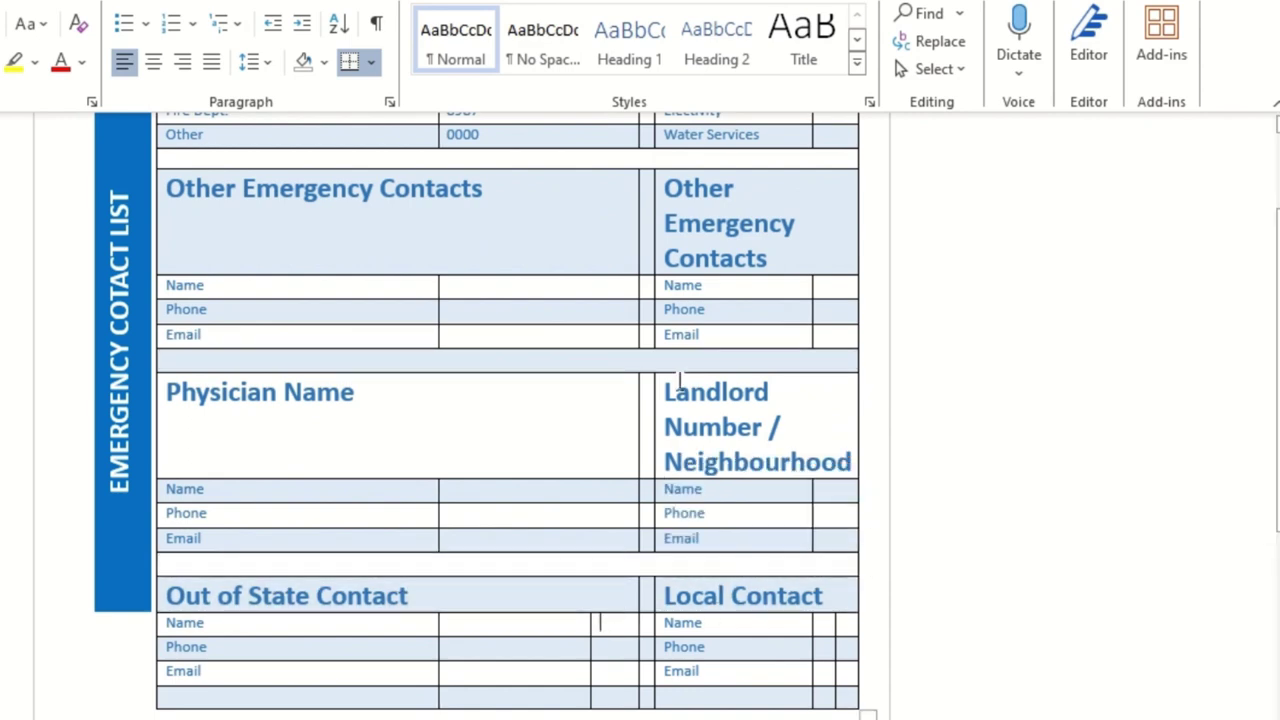
# Widen the narrow spacer column between the Emergency Services and Local Services blocks by moving its border toward Emergency Services
pyautogui.scroll(3, 591, 354)
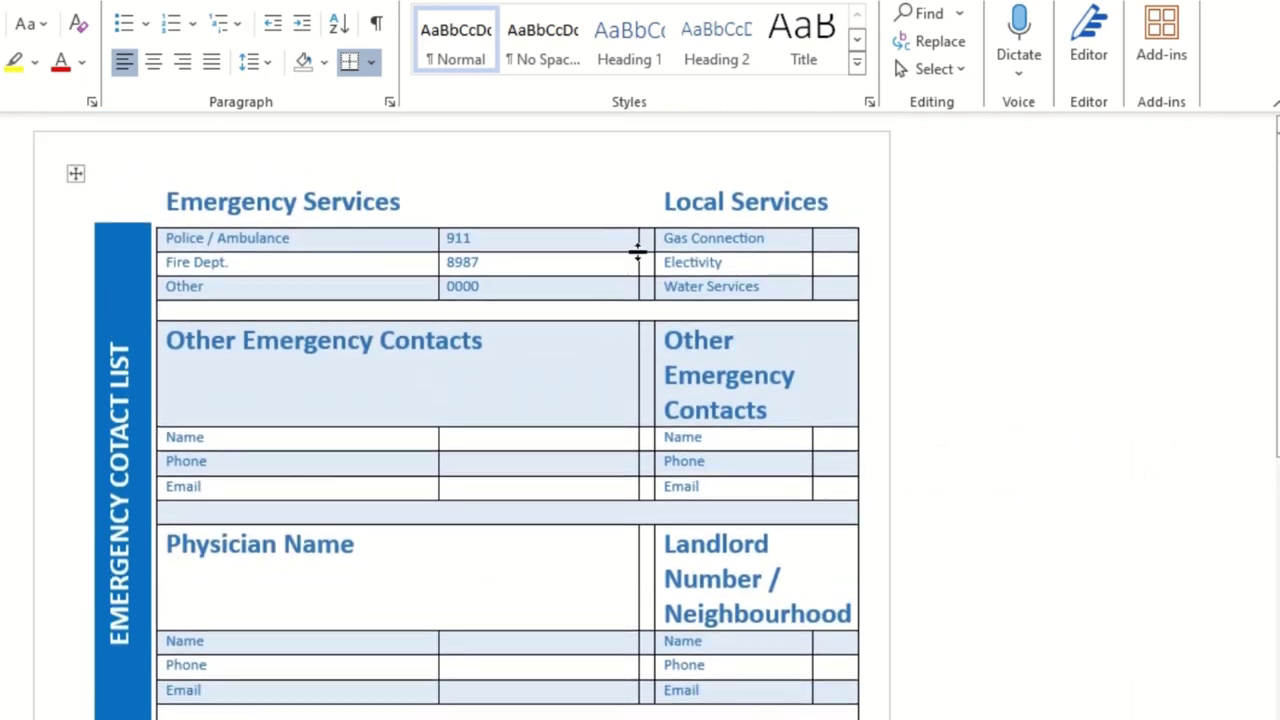
pyautogui.scroll(-1, 637, 252)
pyautogui.moveTo(637, 203); pyautogui.dragTo(630, 205)
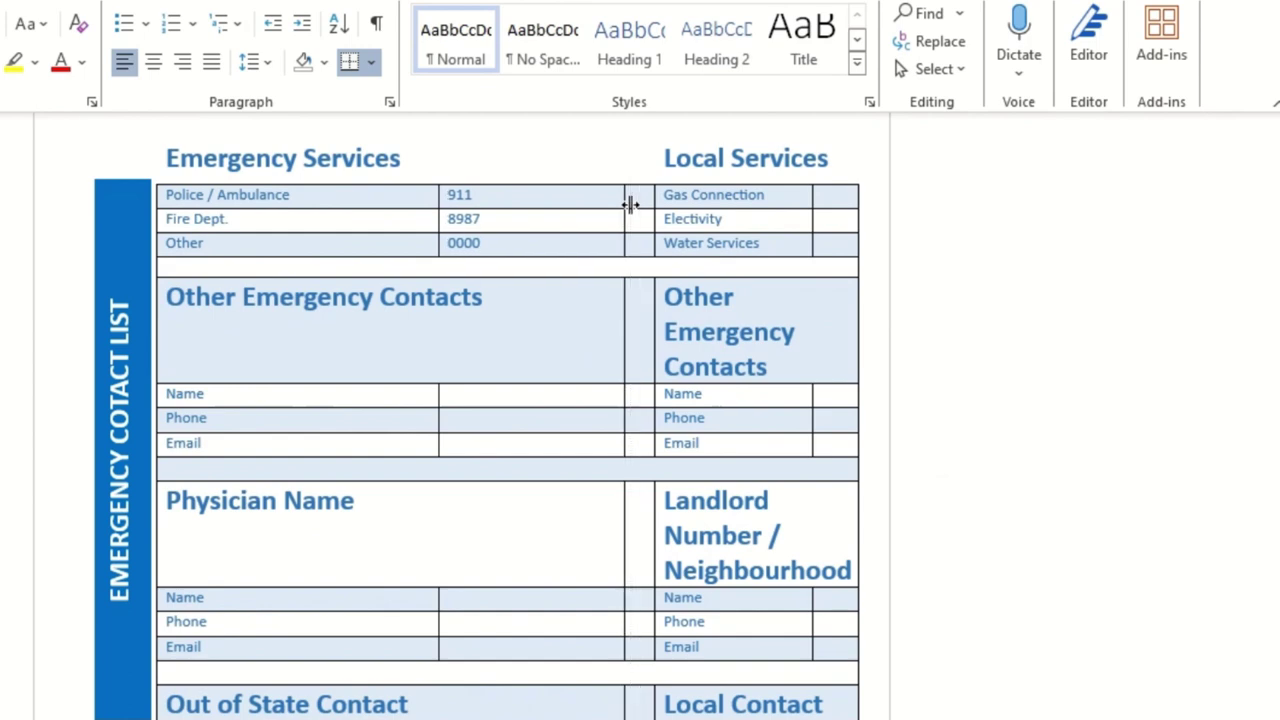
# Merge the blank last row of the table into one cell
pyautogui.scroll(-3, 550, 440)
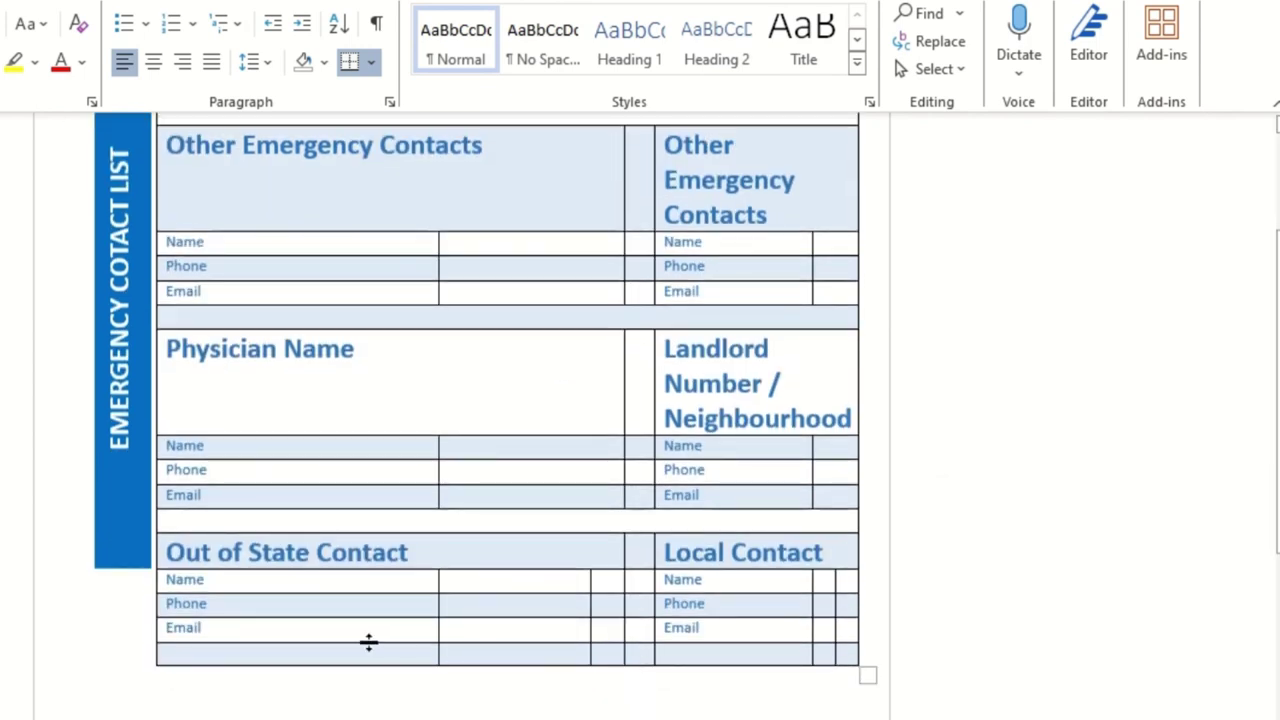
pyautogui.moveTo(359, 653); pyautogui.dragTo(877, 660)
pyautogui.click(1168, 618)
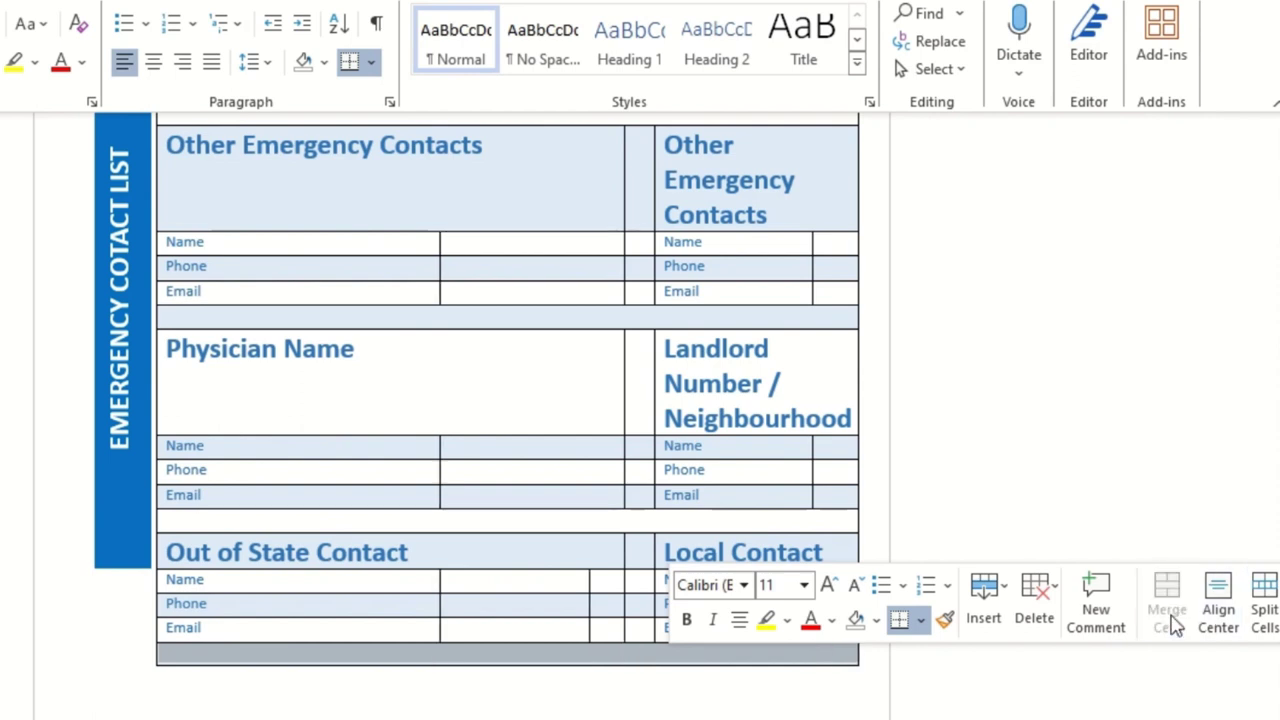
pyautogui.click(517, 551)
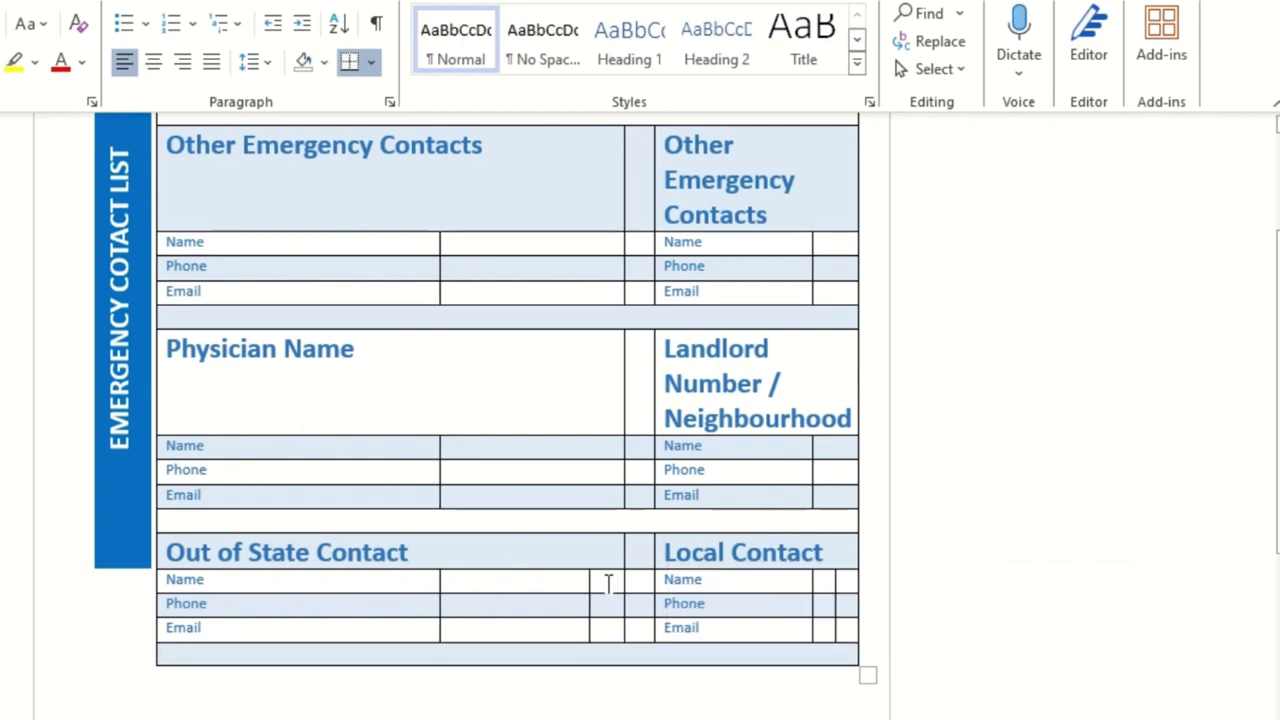
# Merge the two value cells in each of the Name, Phone and Email rows under Out of State Contact
pyautogui.moveTo(608, 583); pyautogui.dragTo(625, 607)
pyautogui.click(1041, 545)
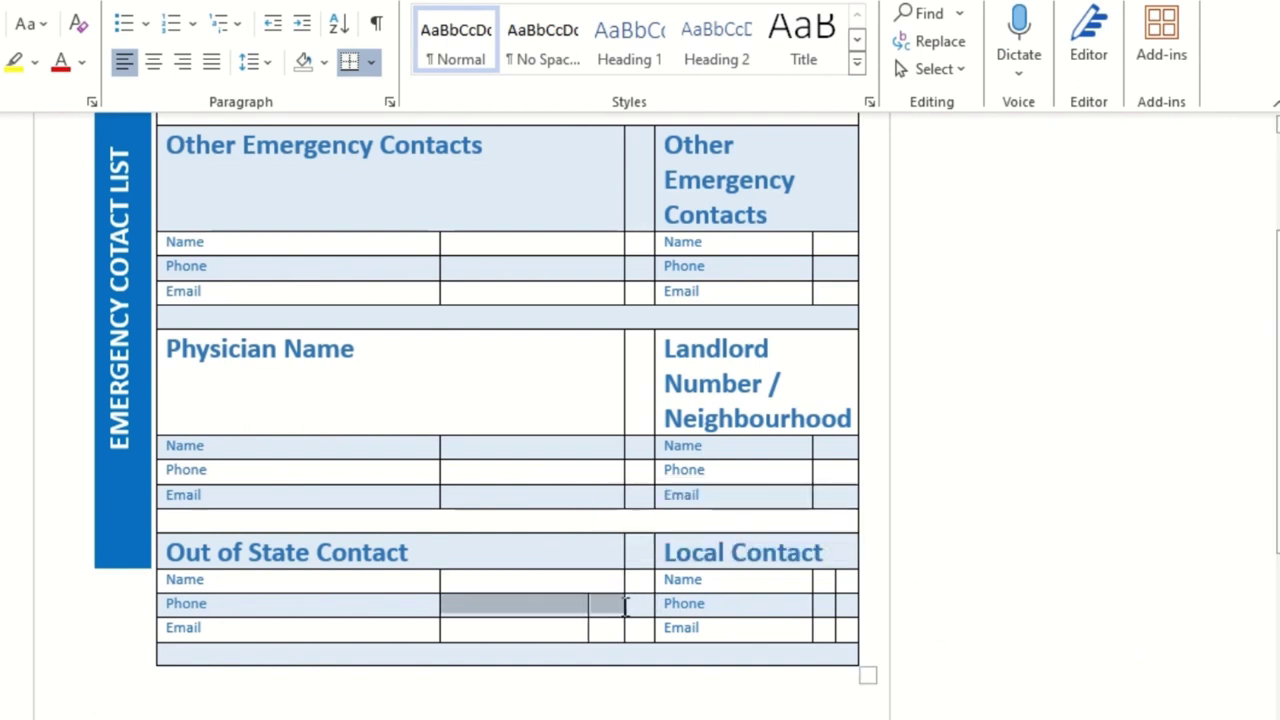
pyautogui.click(1120, 548)
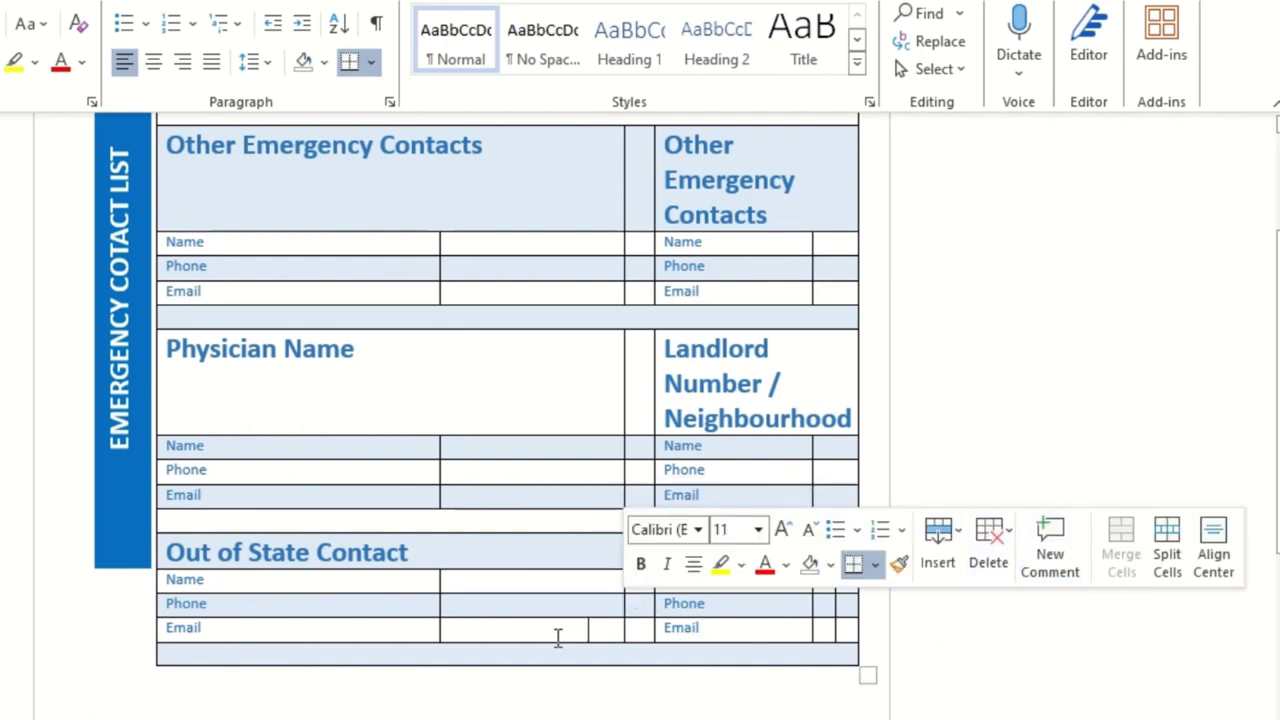
pyautogui.moveTo(558, 638); pyautogui.dragTo(592, 630)
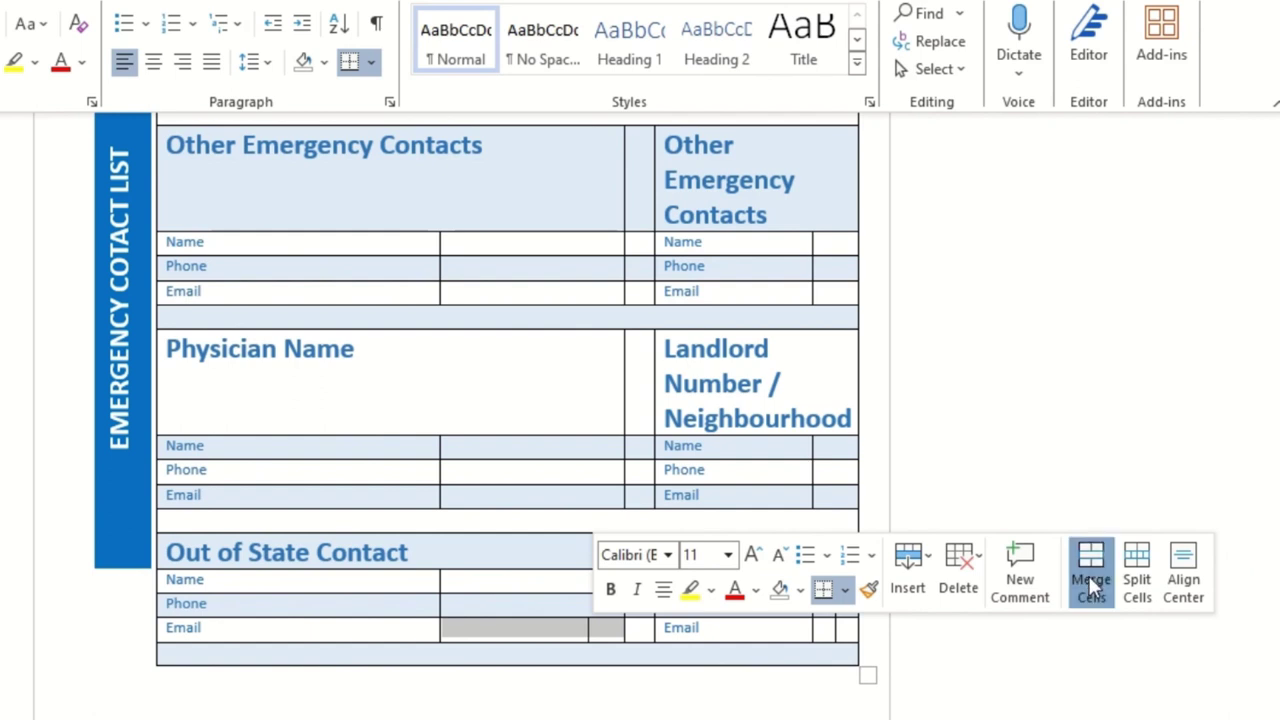
pyautogui.click(1090, 565)
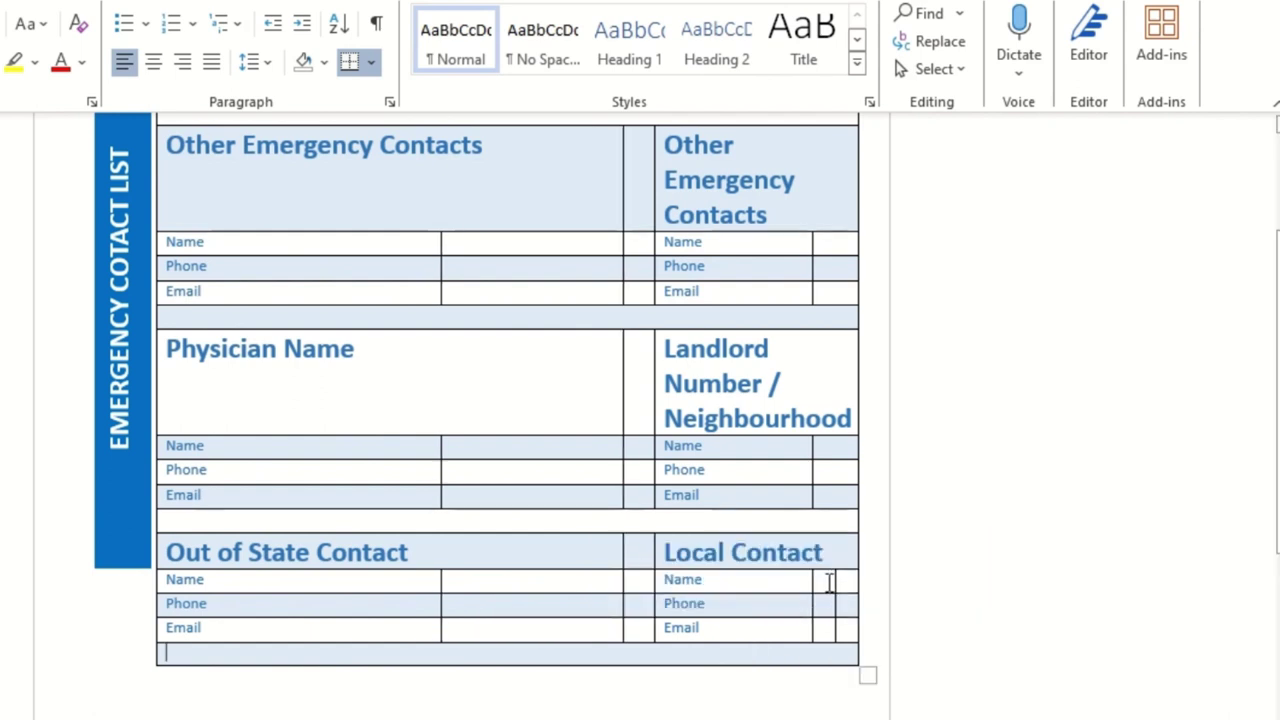
# Merge the two value cells in each of the Name, Phone and Email rows under Local Contact
pyautogui.click(830, 581)
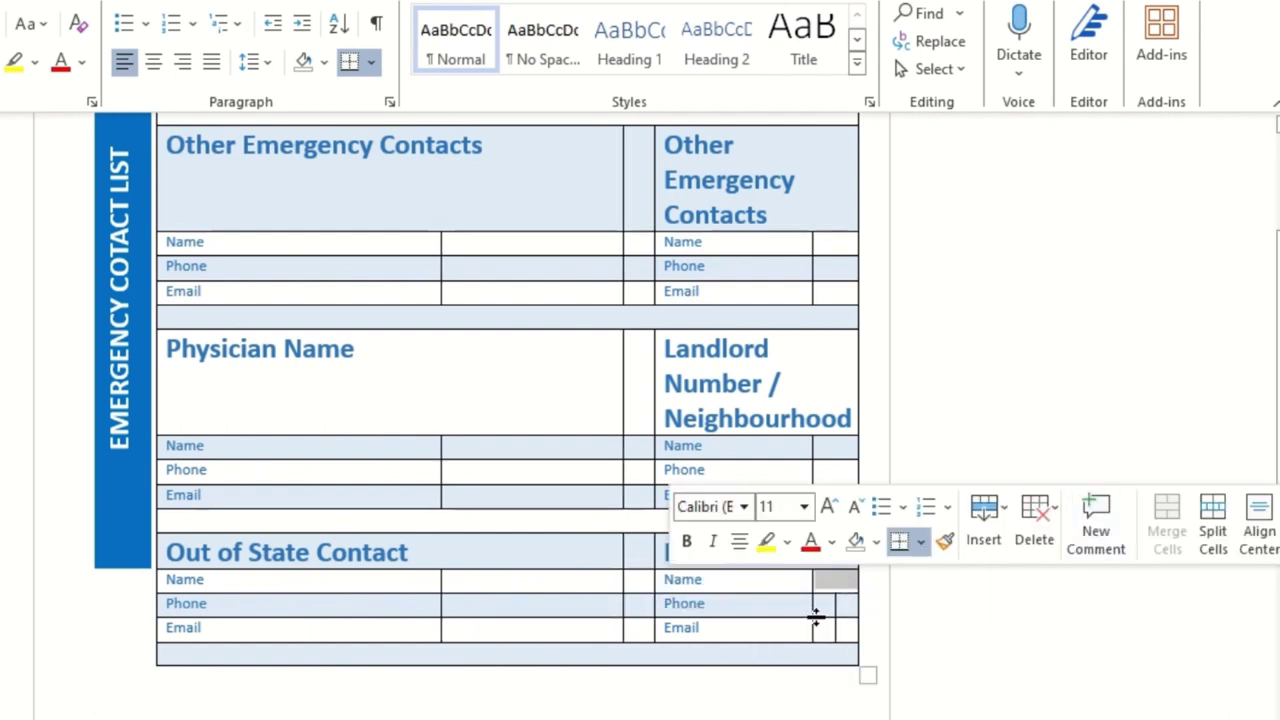
pyautogui.moveTo(830, 603); pyautogui.dragTo(842, 600)
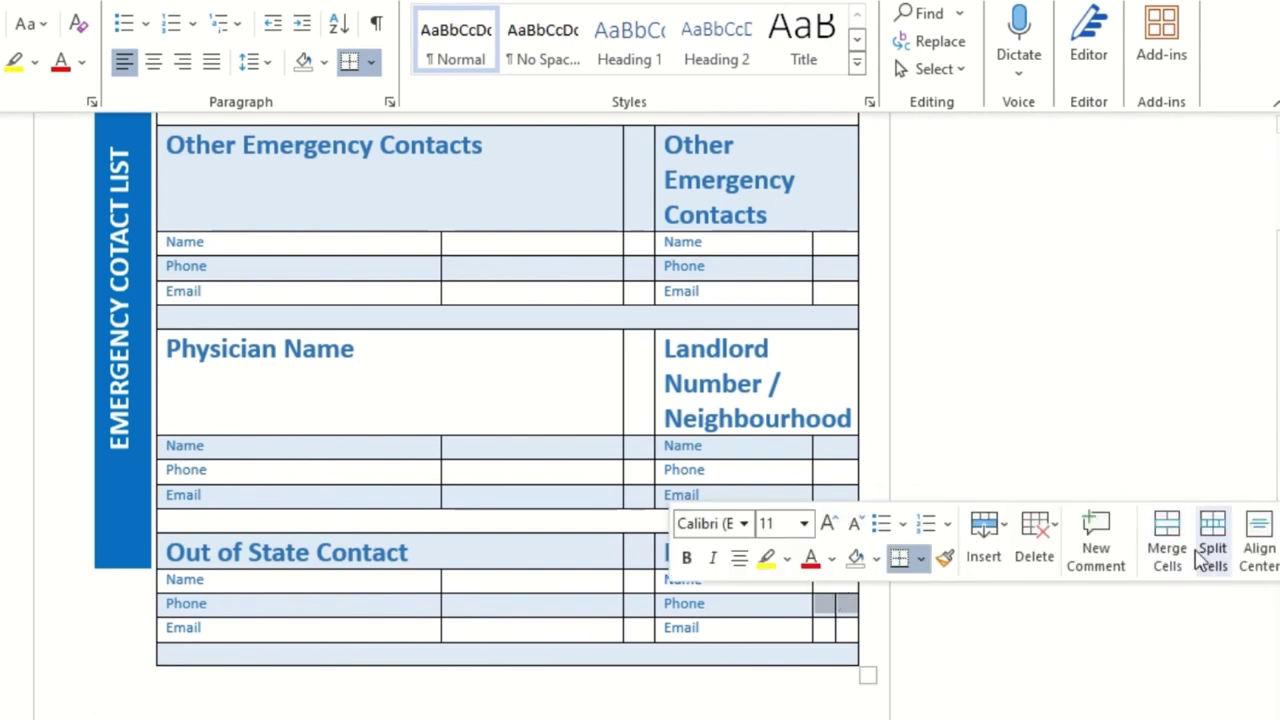
pyautogui.click(829, 630)
pyautogui.click(829, 630)
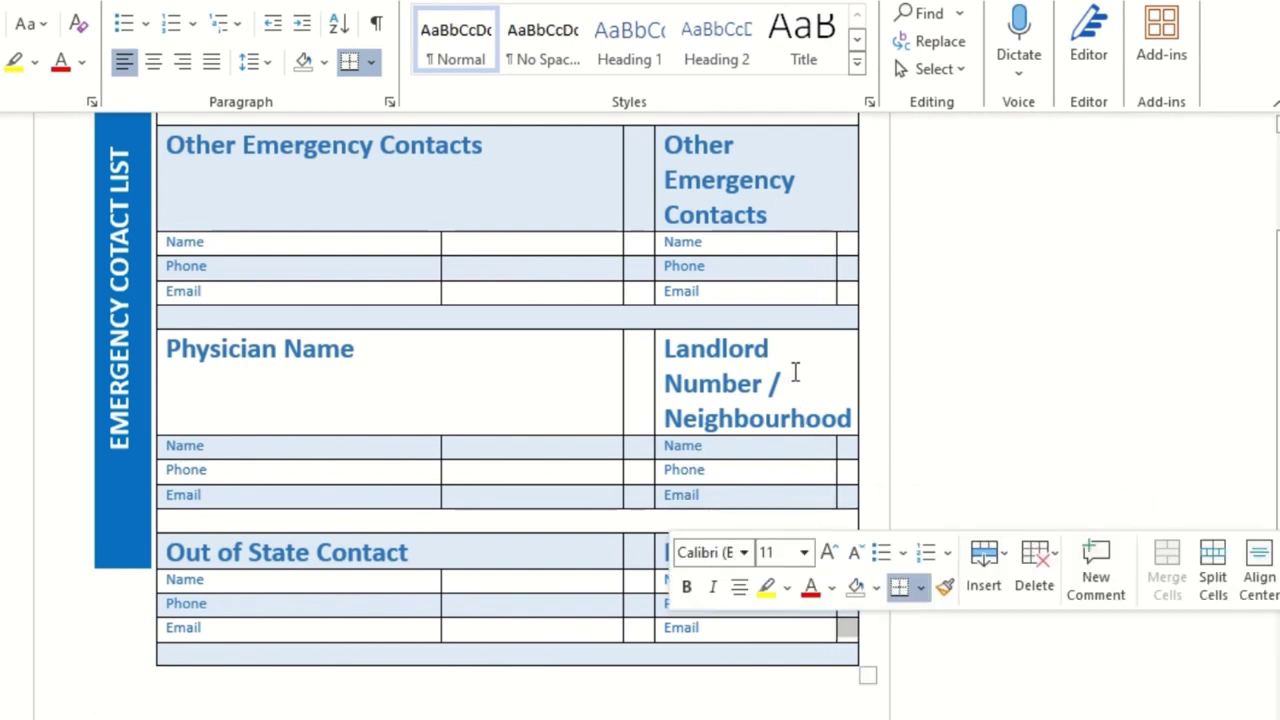
# Narrow the Emergency Services value column and the spacer column to give the Local Services block more width
pyautogui.scroll(2, 605, 265)
pyautogui.scroll(2, 605, 265)
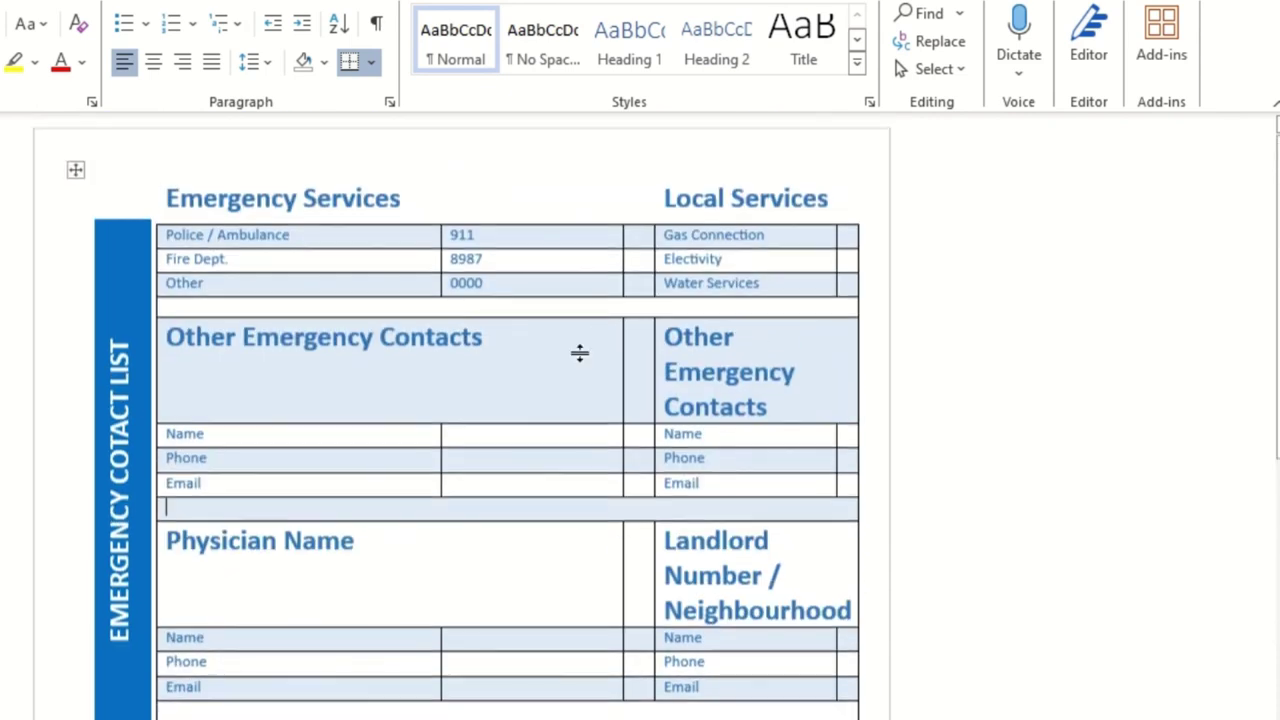
pyautogui.moveTo(622, 263); pyautogui.dragTo(523, 263)
pyautogui.moveTo(528, 262); pyautogui.dragTo(630, 261)
pyautogui.moveTo(630, 261); pyautogui.dragTo(548, 260)
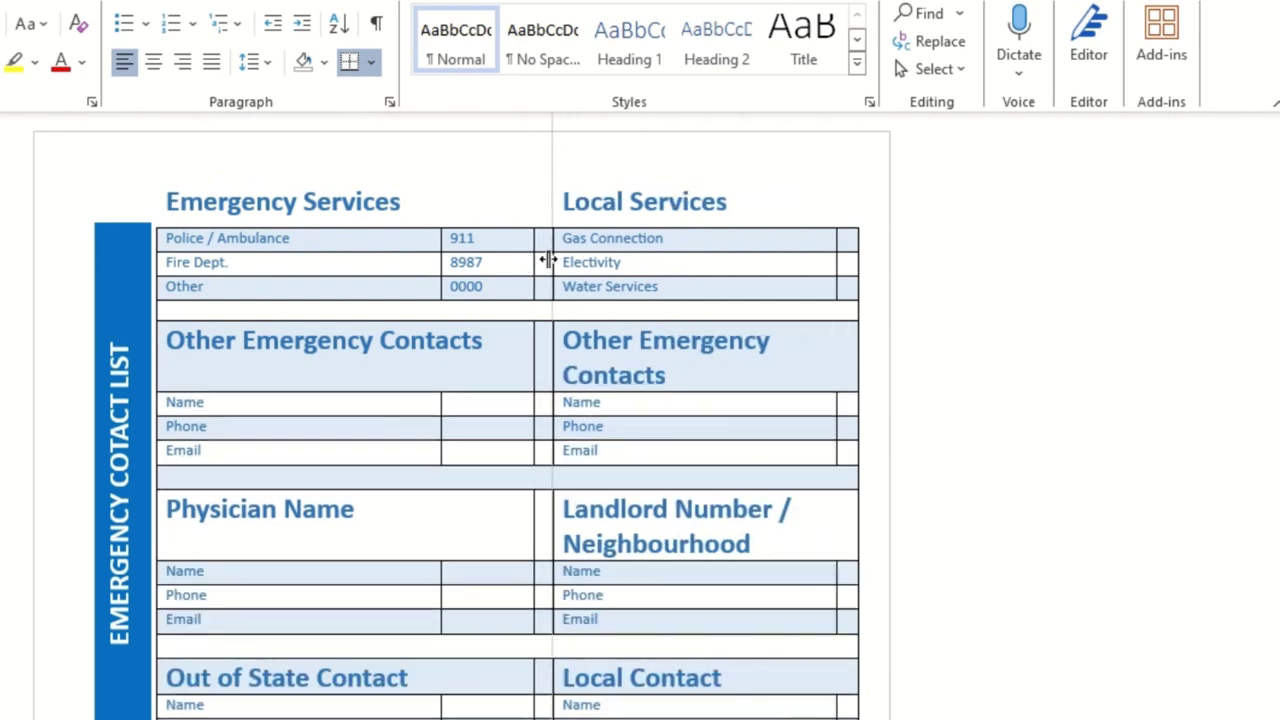
pyautogui.scroll(-2, 520, 563)
pyautogui.scroll(2, 457, 594)
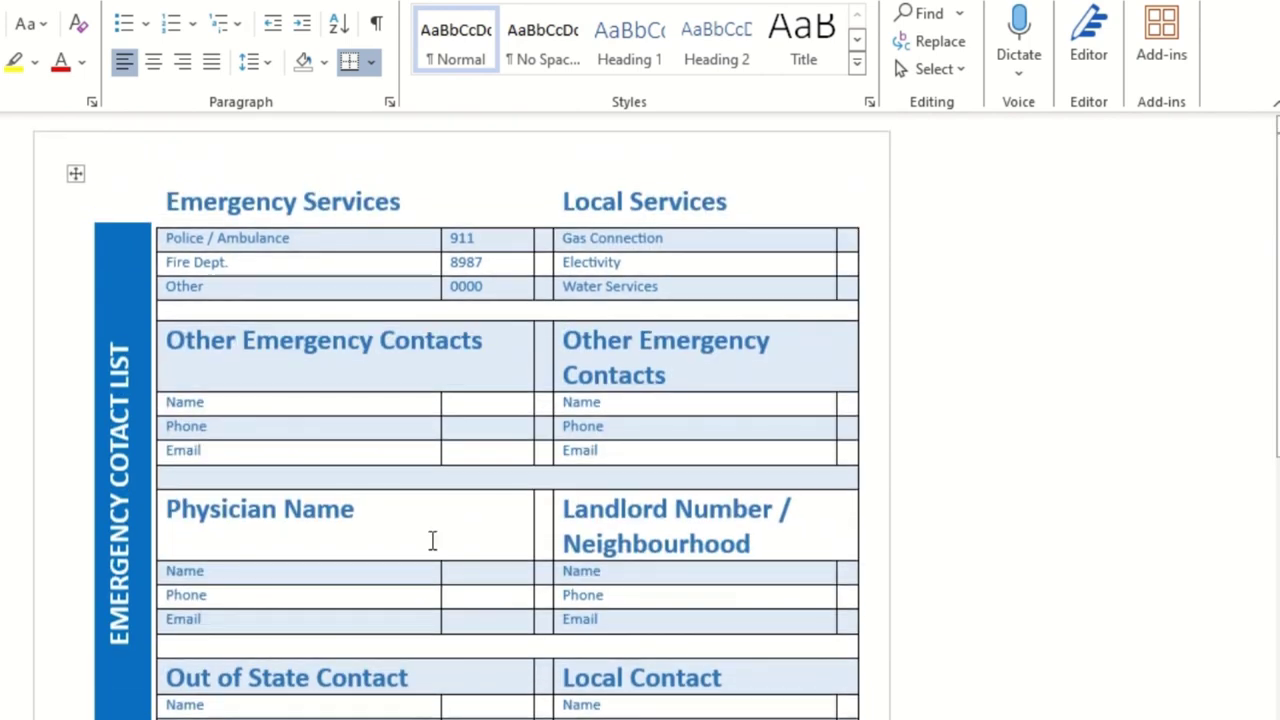
# Narrow the Emergency Services label and value columns, extending the Local Services block further toward them
pyautogui.moveTo(440, 263); pyautogui.dragTo(411, 263)
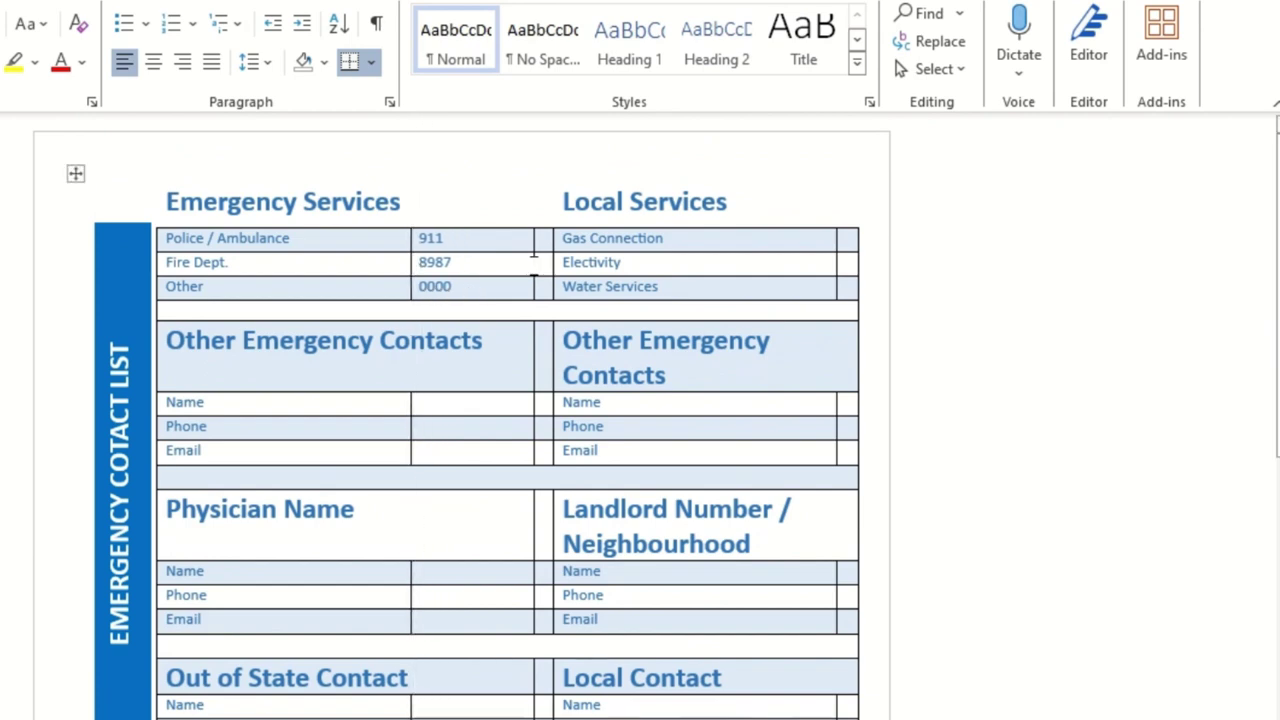
pyautogui.moveTo(531, 264); pyautogui.dragTo(522, 240)
pyautogui.scroll(-2, 526, 563)
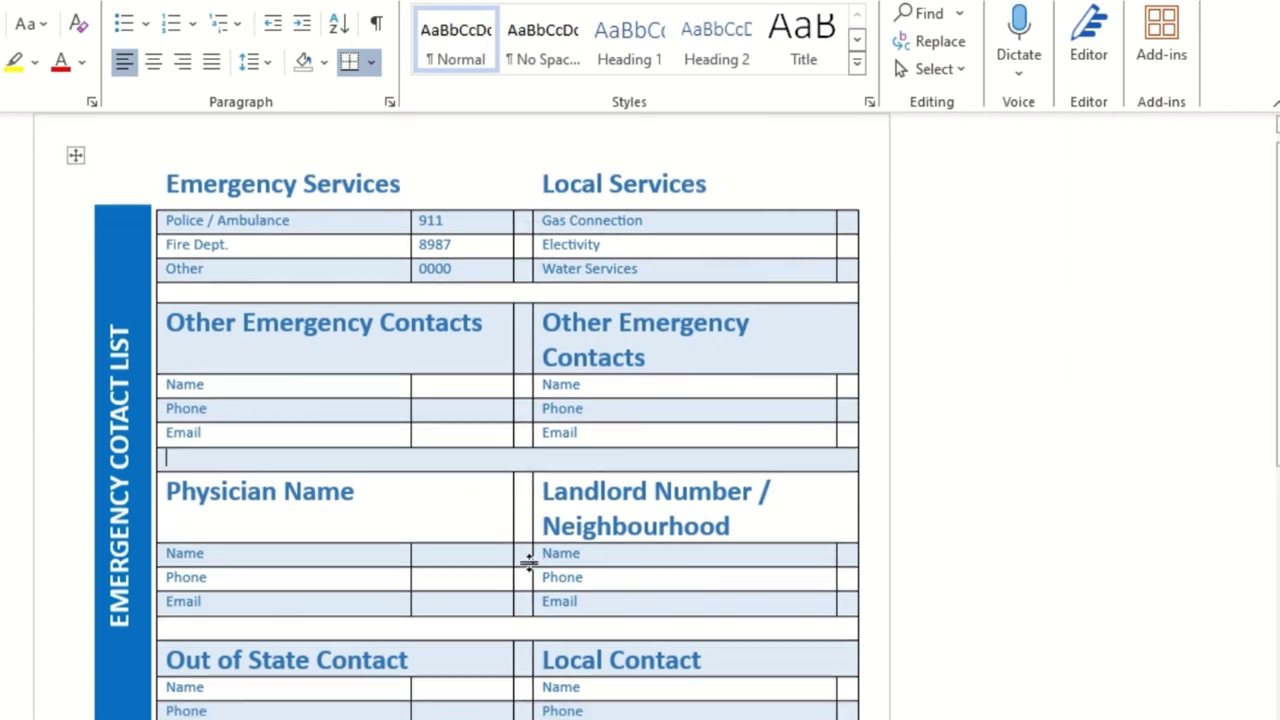
pyautogui.scroll(2, 771, 514)
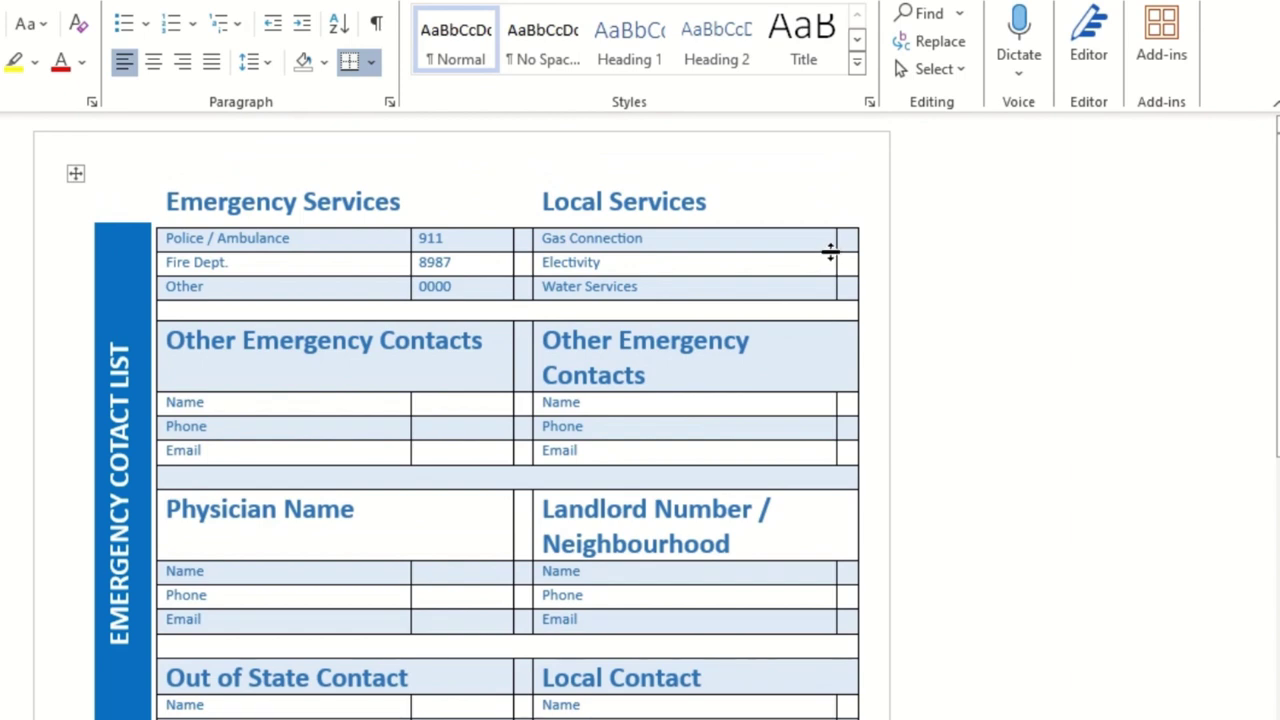
# Widen the empty value column of the Local Services block by narrowing its label column
pyautogui.moveTo(835, 249); pyautogui.dragTo(749, 250)
pyautogui.scroll(-3, 638, 456)
pyautogui.scroll(1, 606, 543)
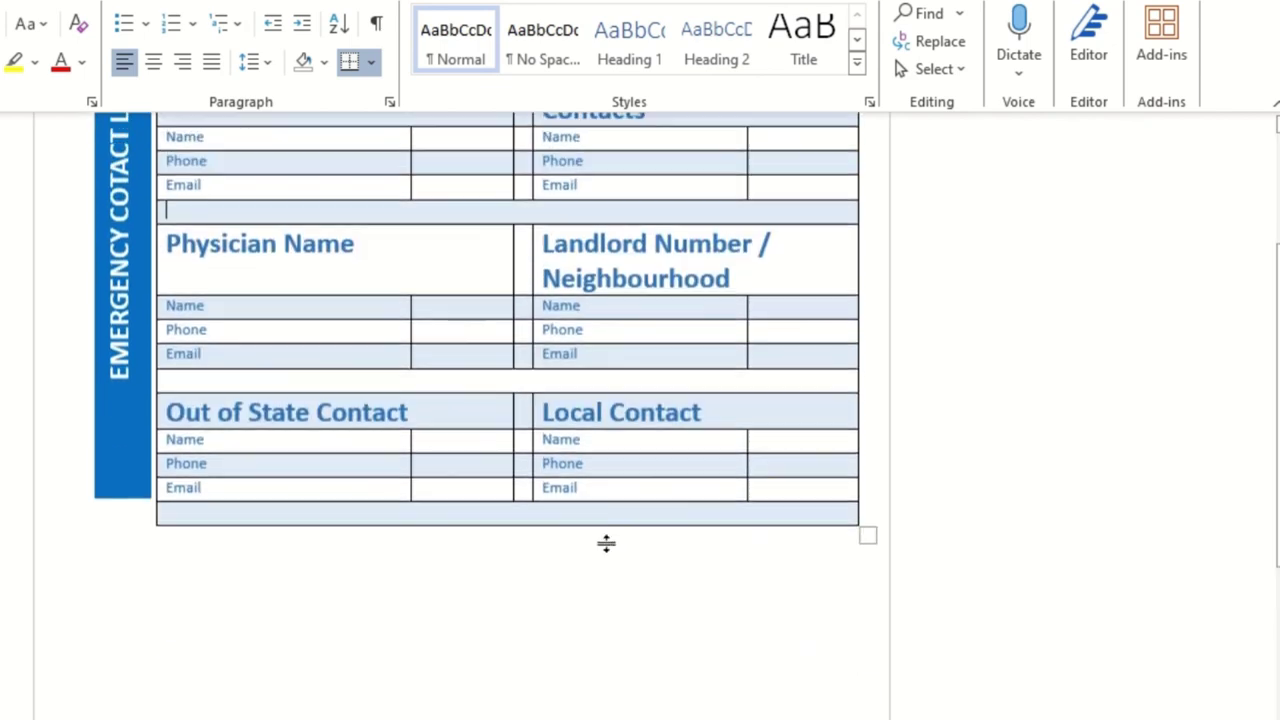
pyautogui.scroll(2, 595, 598)
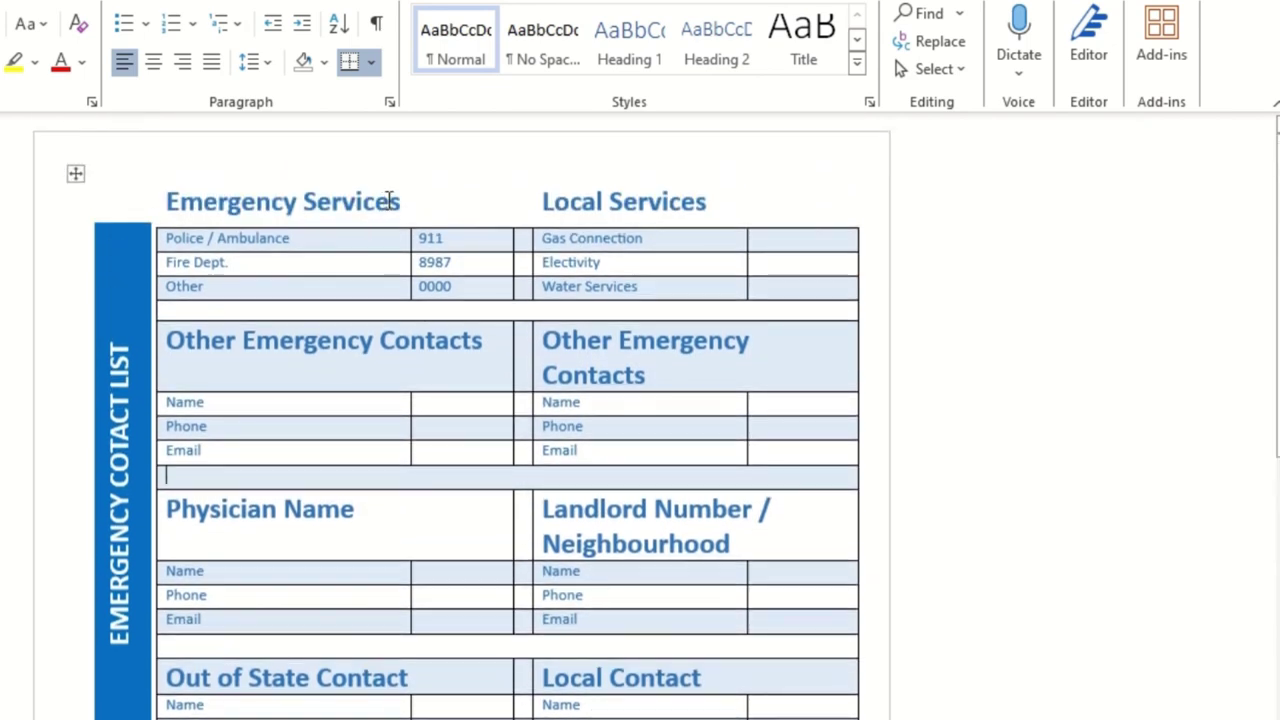
# Shade the Emergency Services and Local Services heading row with Light Gray, Background 2
pyautogui.moveTo(385, 203); pyautogui.dragTo(860, 197)
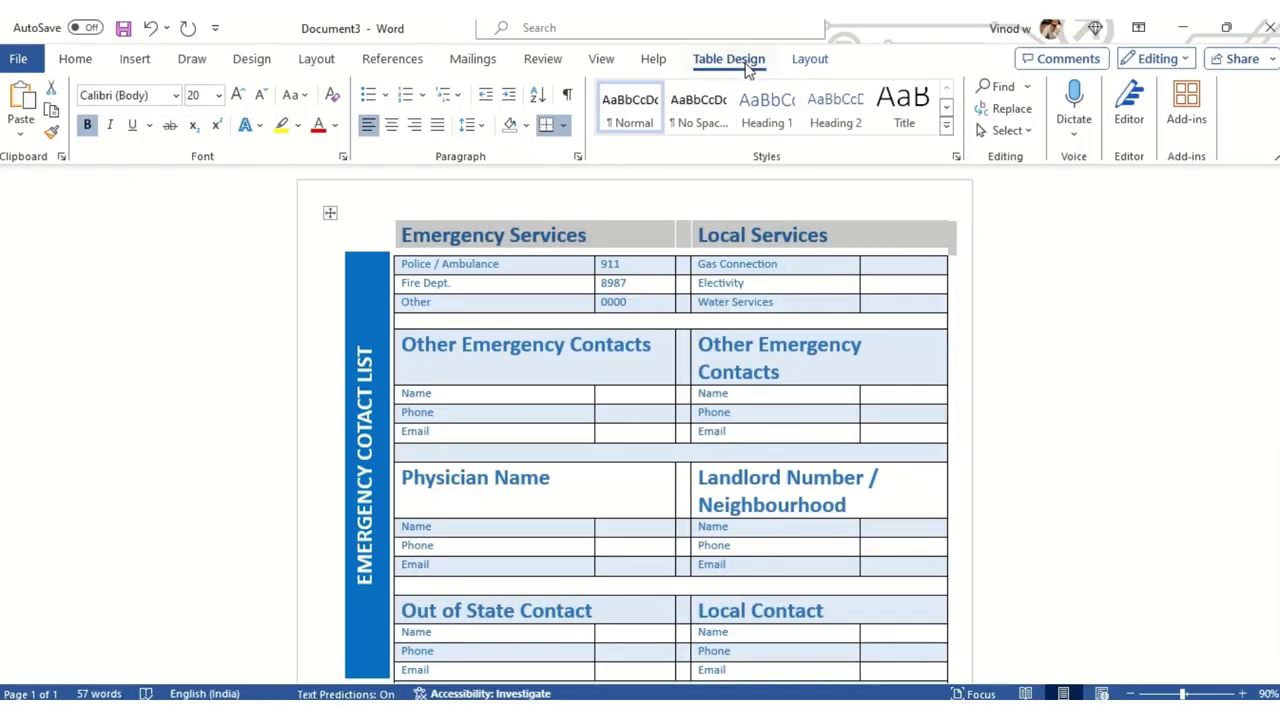
pyautogui.click(728, 59)
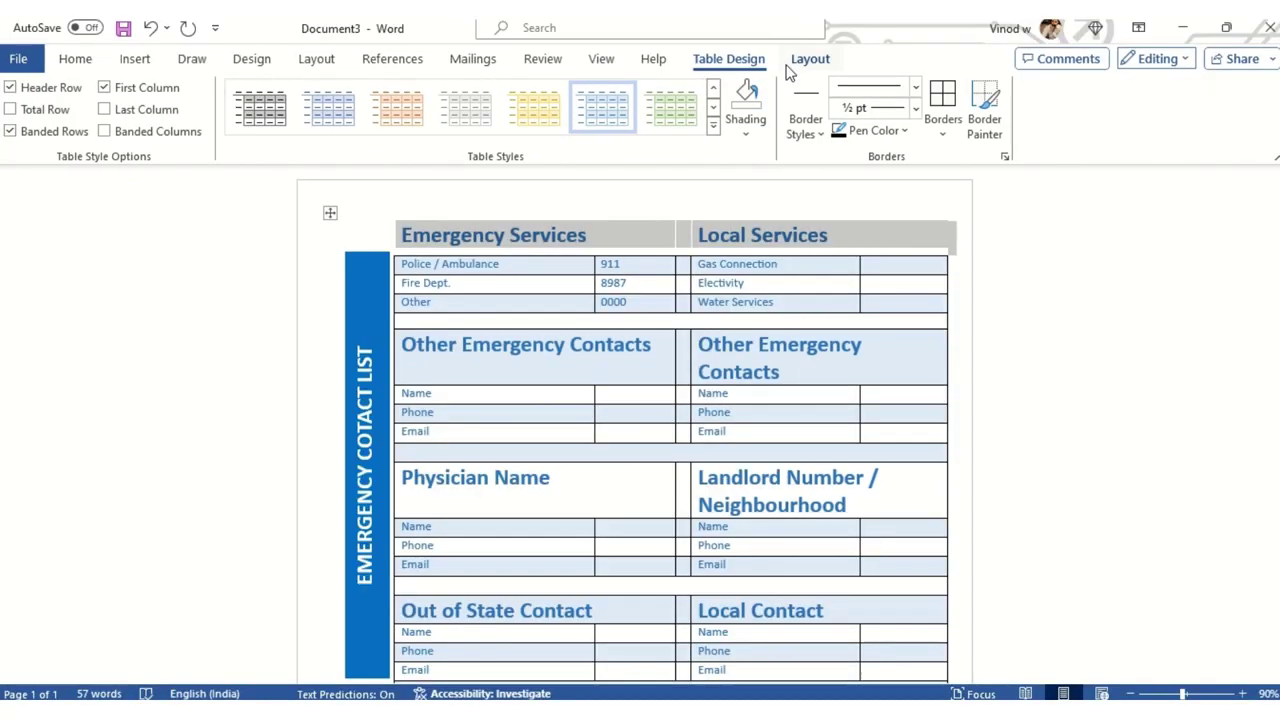
pyautogui.click(745, 133)
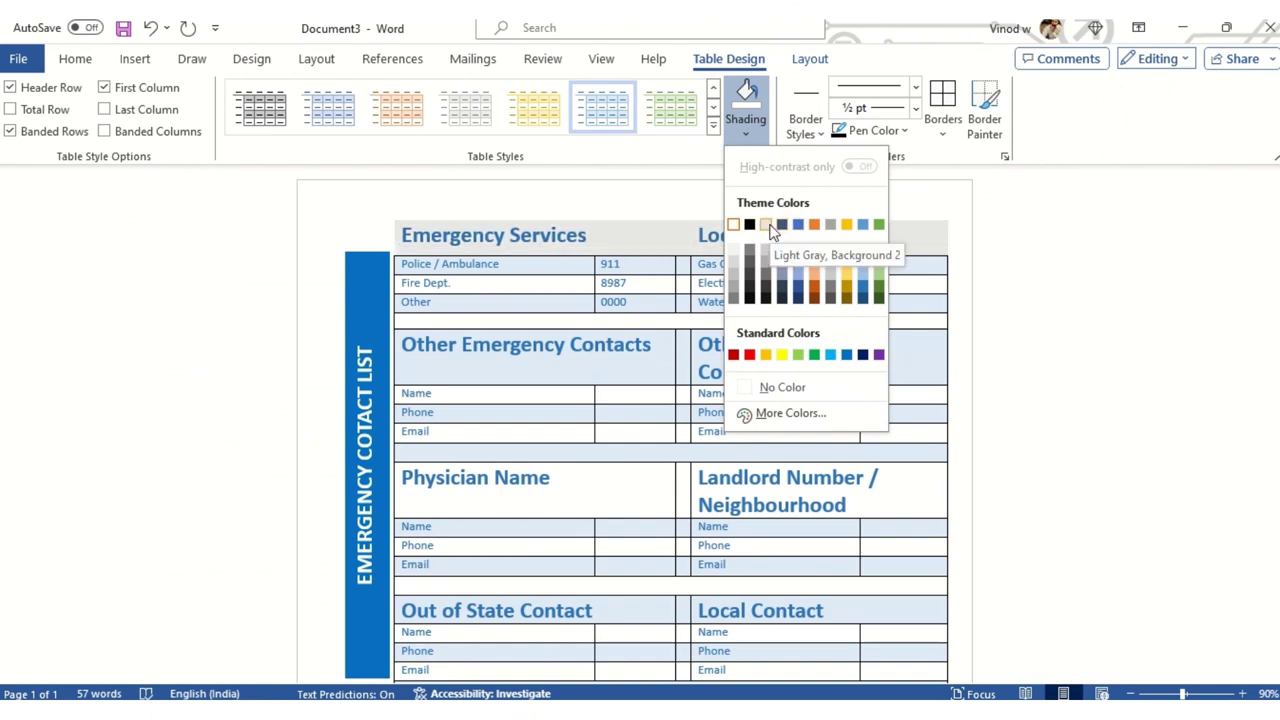
pyautogui.click(768, 226)
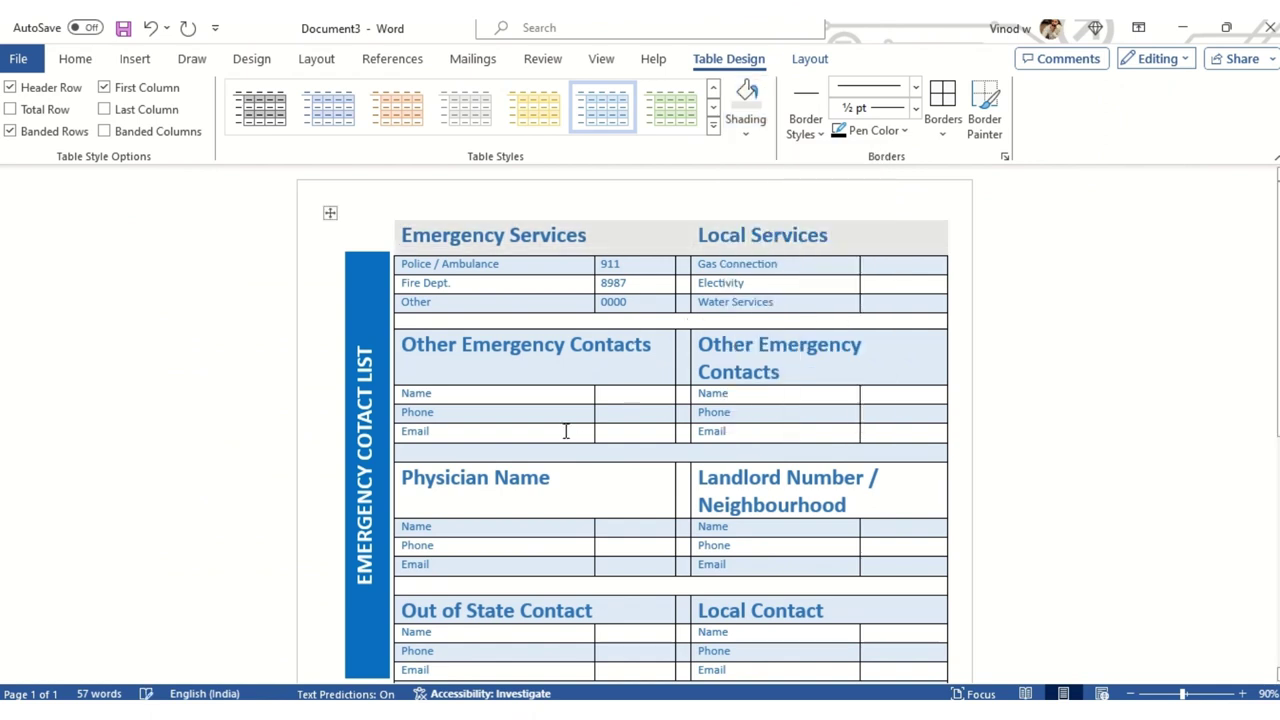
# Remove all borders from the entire emergency contact table
pyautogui.scroll(-3, 617, 451)
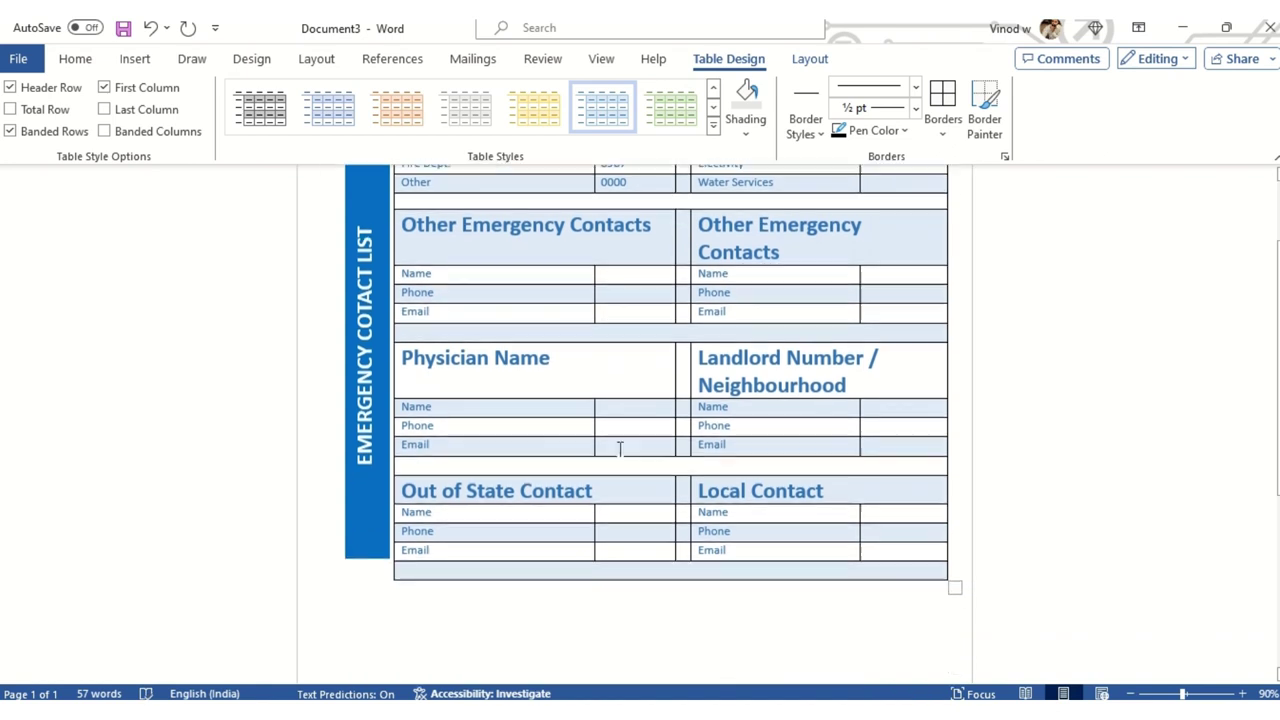
pyautogui.click(580, 380)
pyautogui.scroll(3, 650, 530)
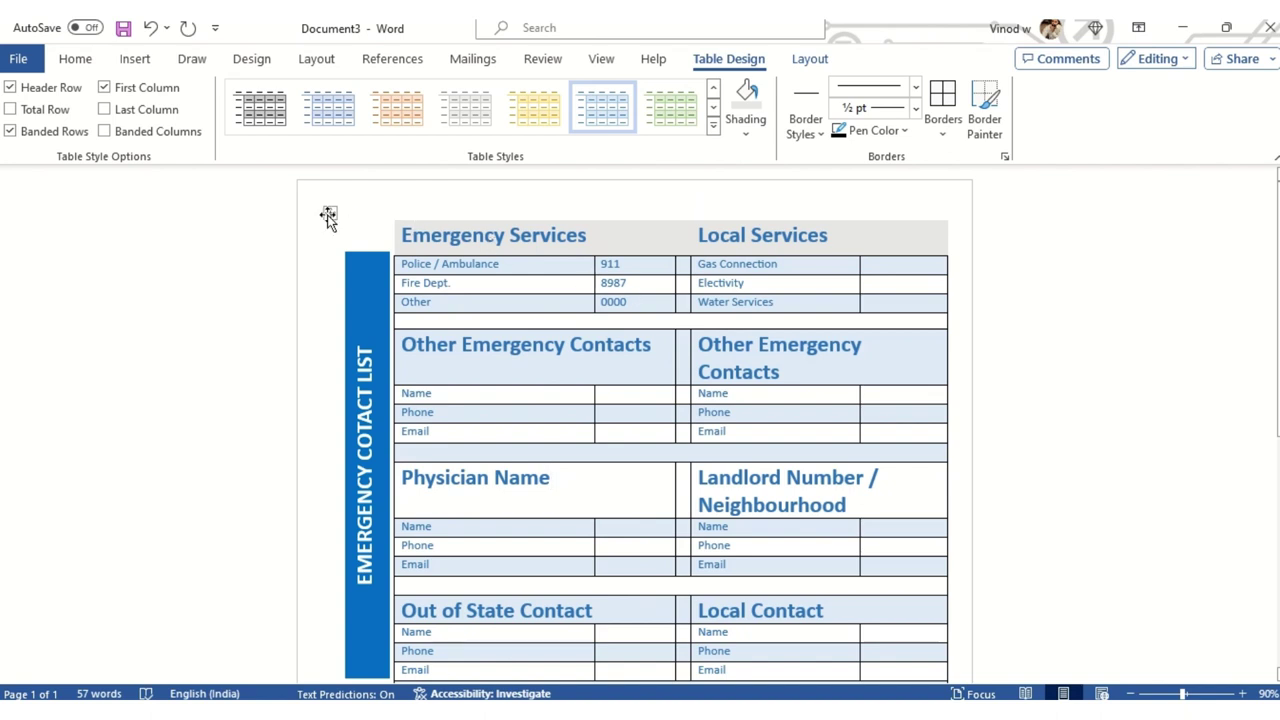
pyautogui.click(328, 217)
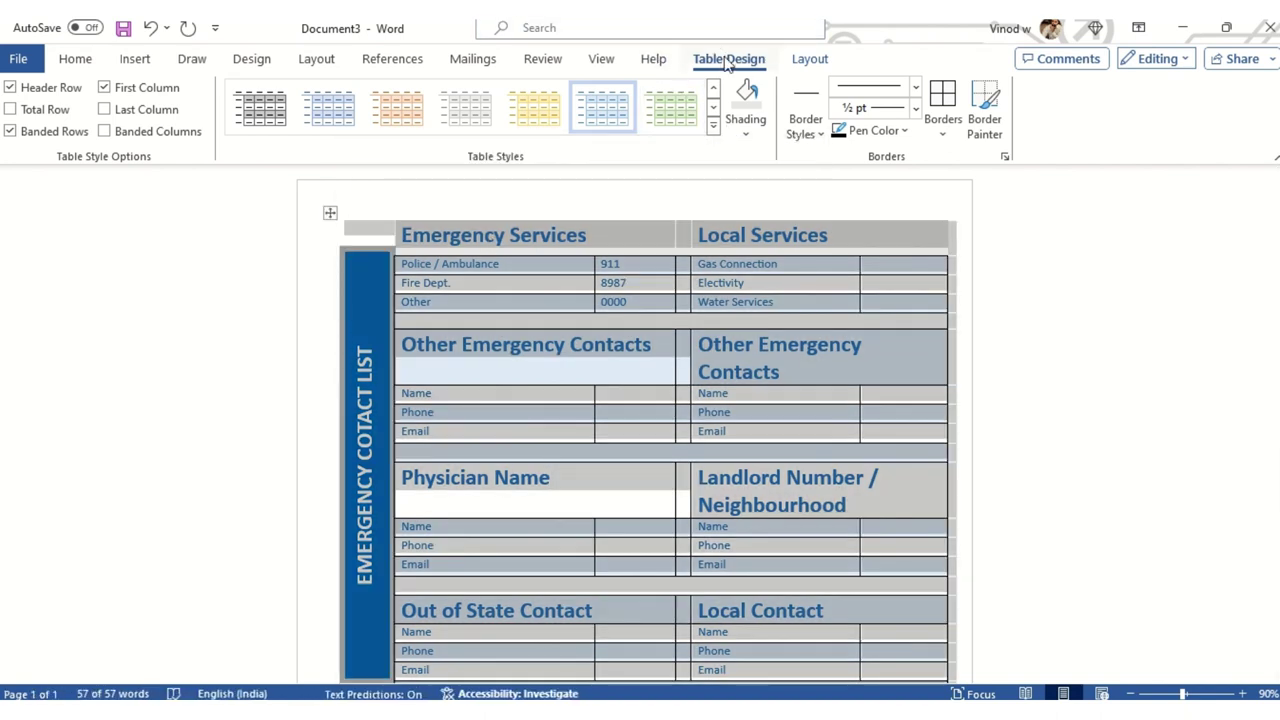
pyautogui.click(943, 134)
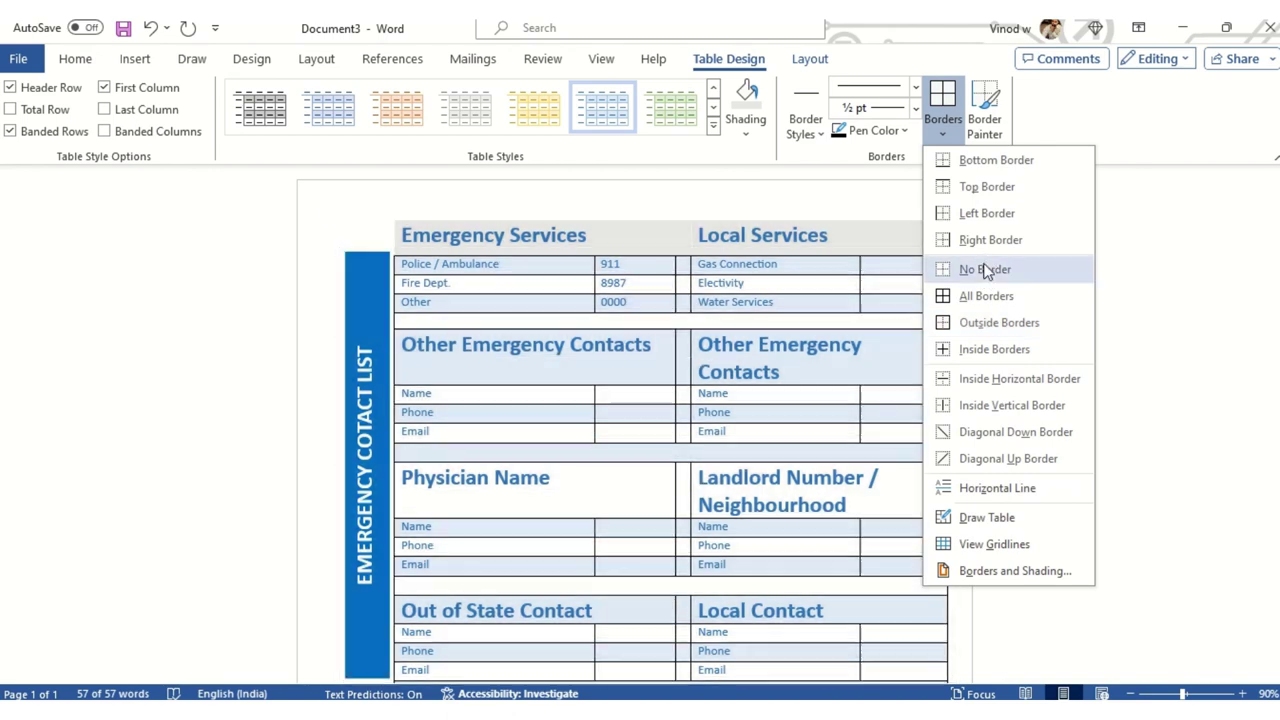
pyautogui.click(985, 270)
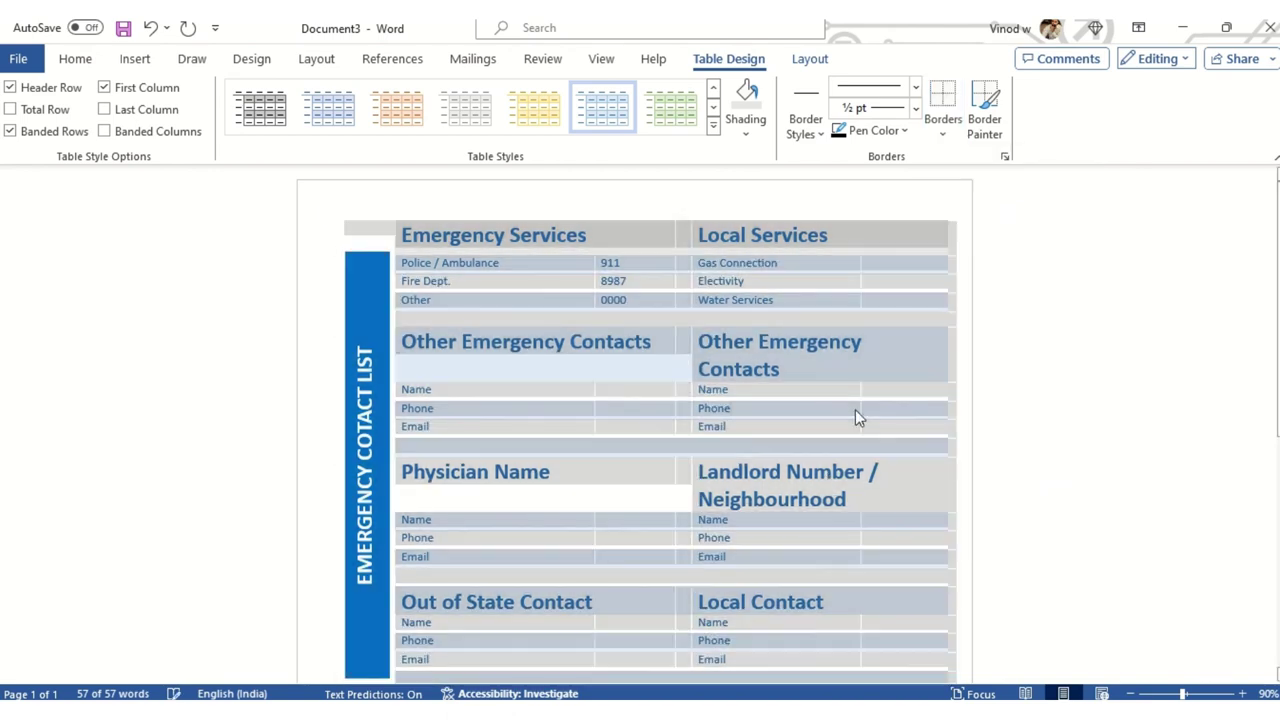
pyautogui.click(855, 409)
# Review the borderless table from the Emergency Services heading down to the last row, checking shading, headings and spacing
pyautogui.scroll(-5, 670, 430)
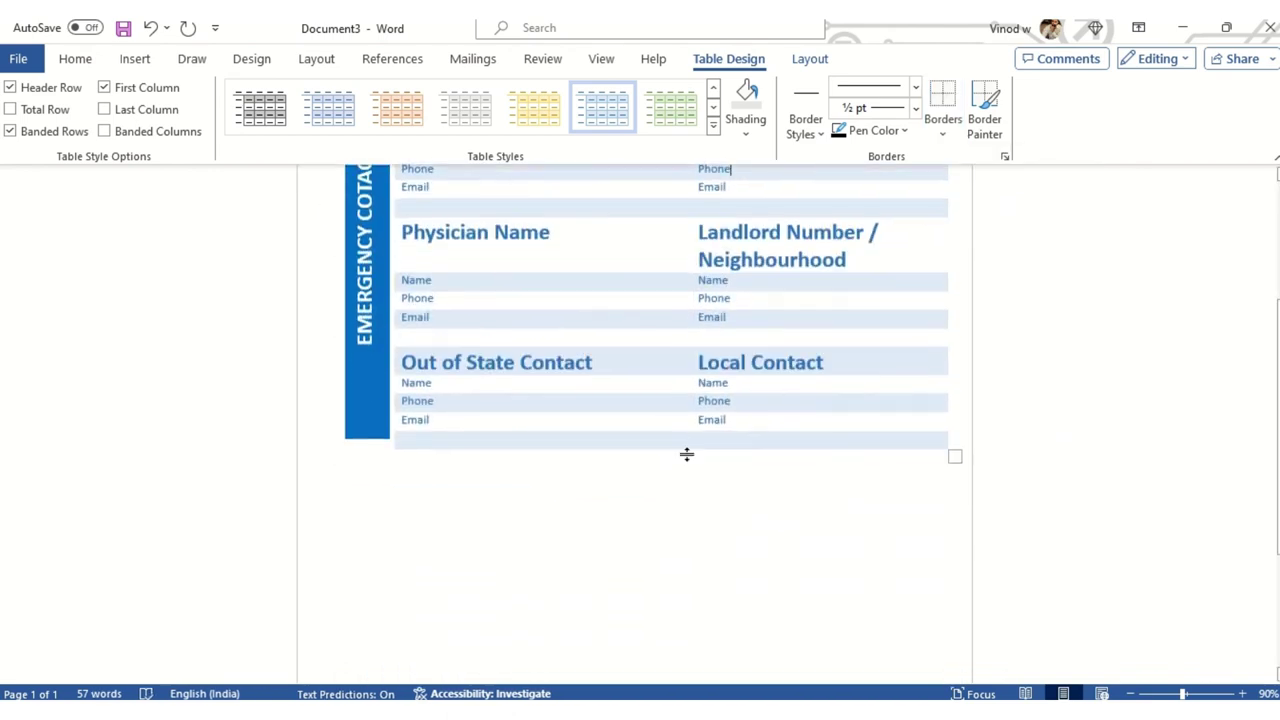
pyautogui.scroll(5, 687, 455)
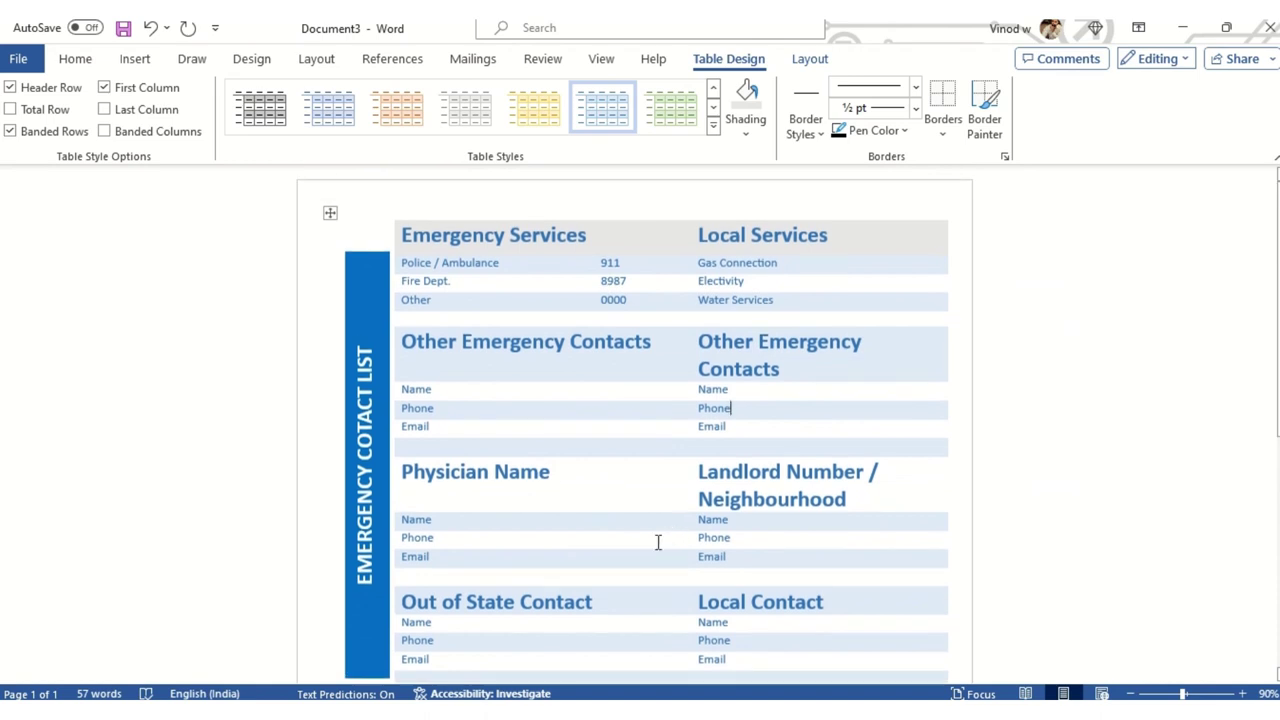
pyautogui.scroll(-2, 869, 465)
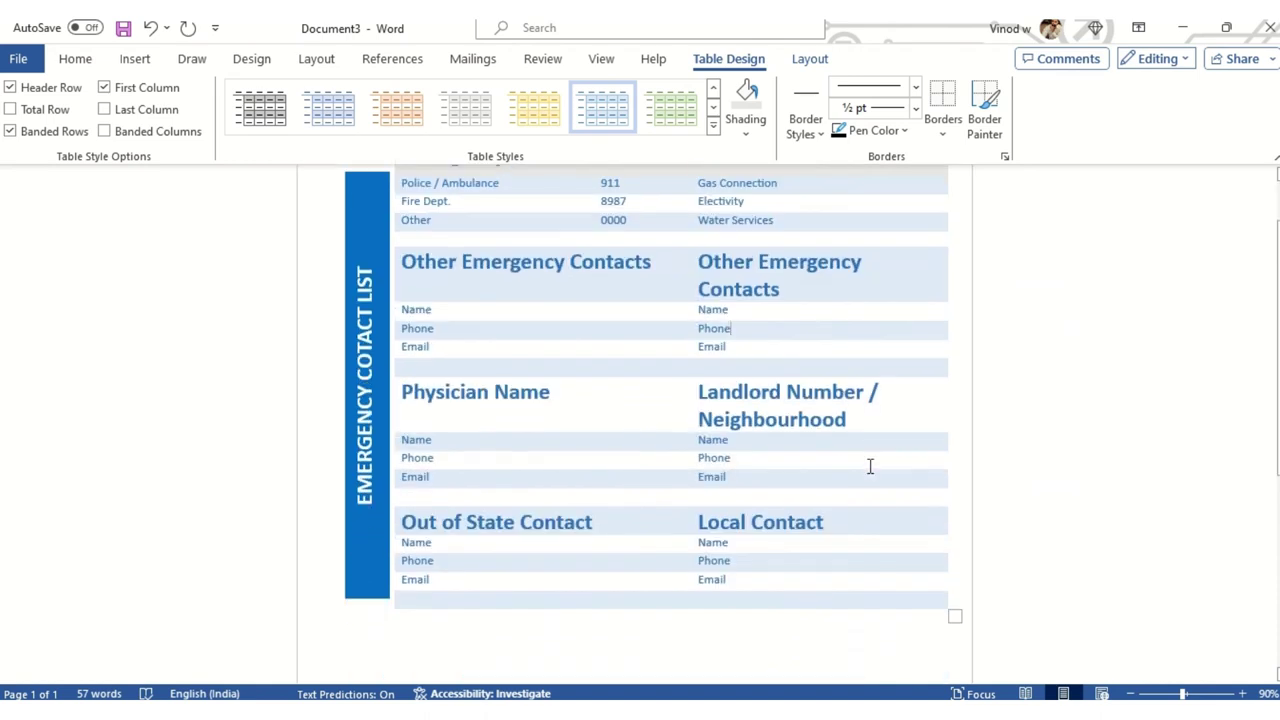
pyautogui.scroll(1, 869, 465)
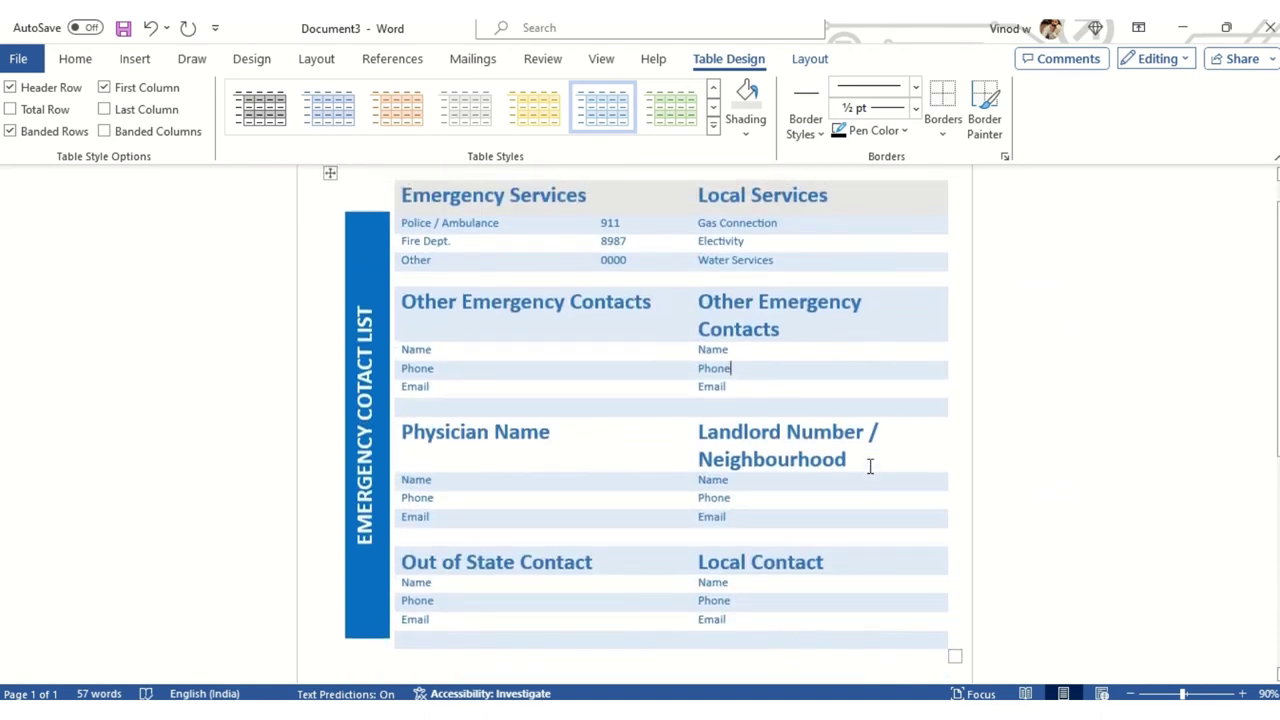
pyautogui.scroll(-2, 869, 465)
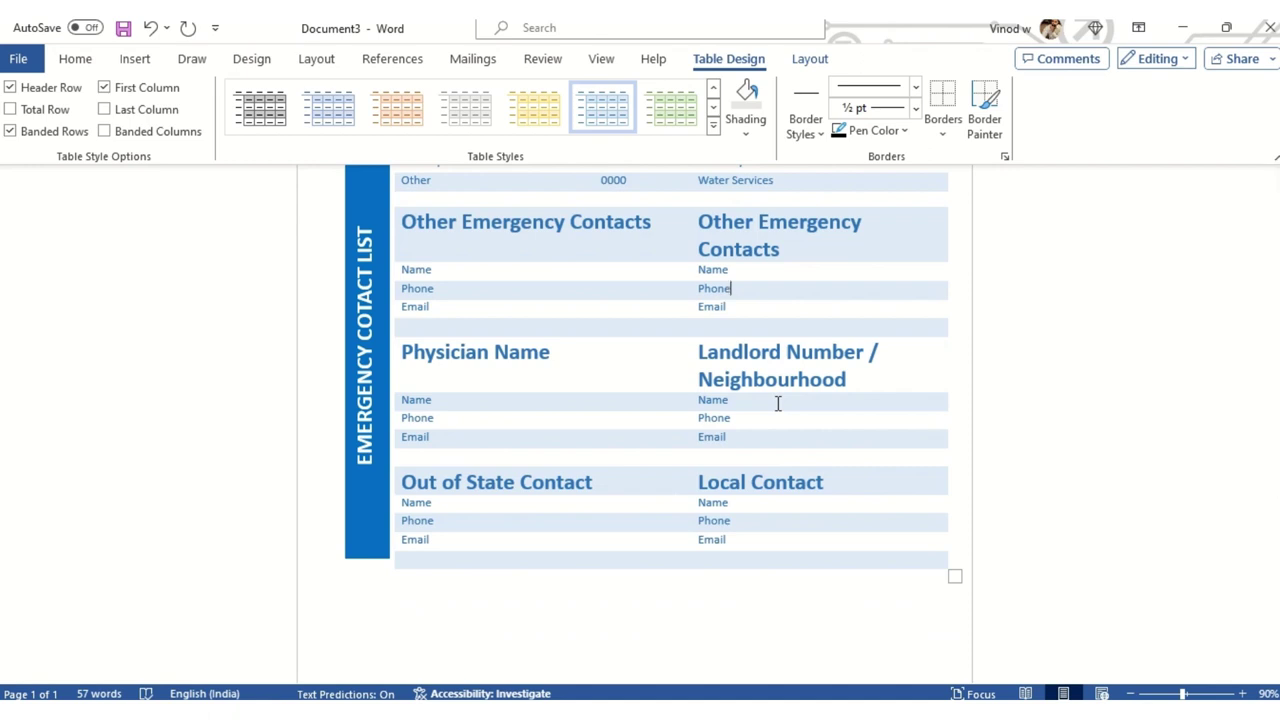
pyautogui.scroll(3, 778, 427)
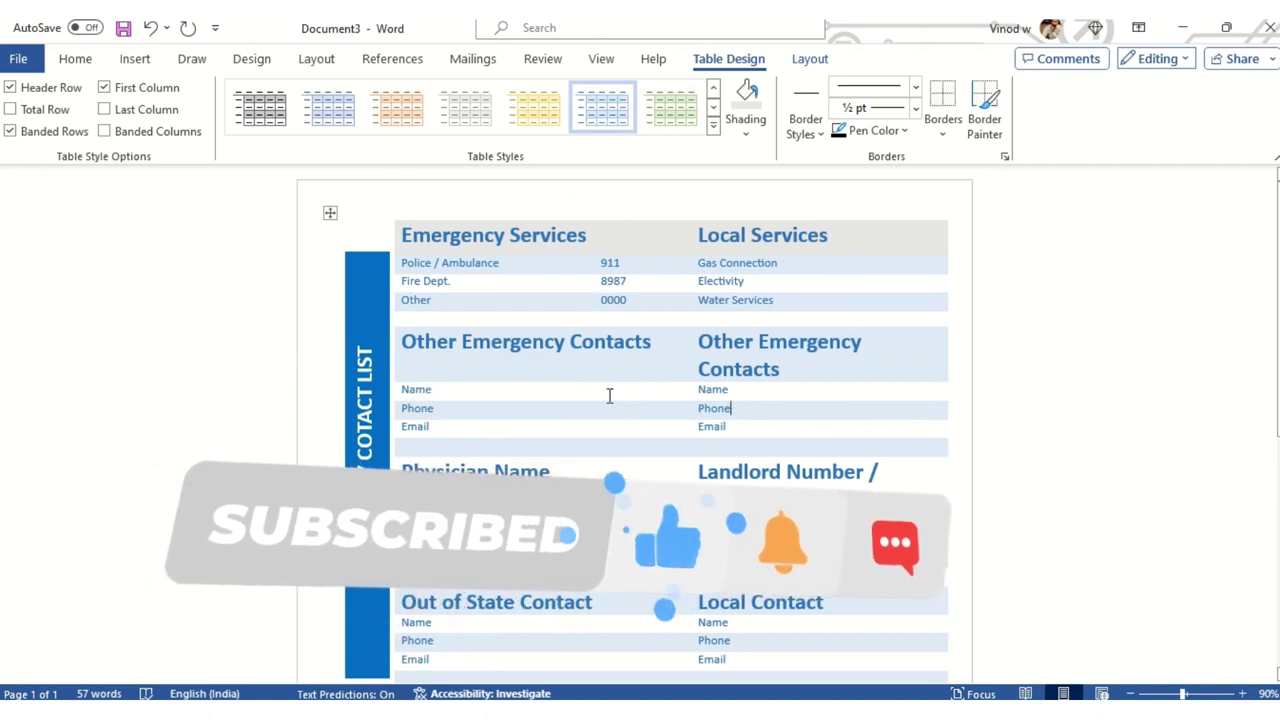
pyautogui.scroll(-3, 611, 450)
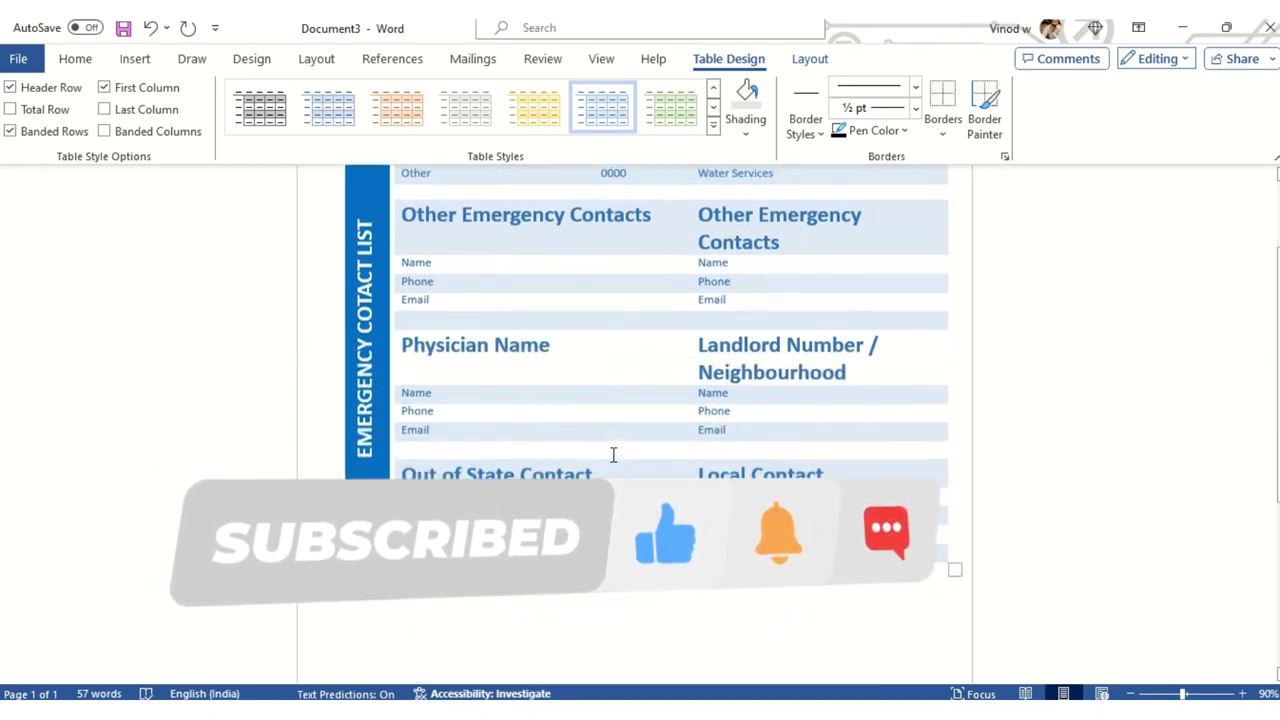
pyautogui.scroll(-3, 611, 454)
pyautogui.scroll(3, 611, 460)
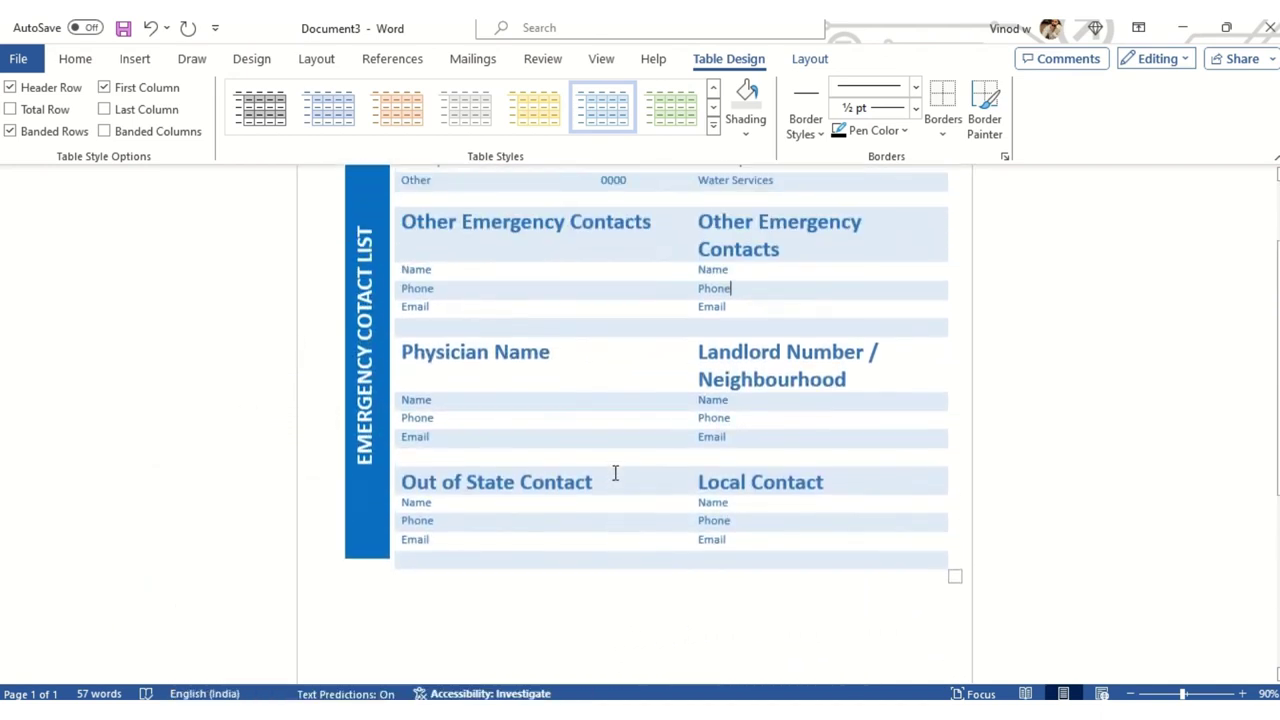
pyautogui.scroll(3, 615, 473)
pyautogui.tripleClick(143, 294)
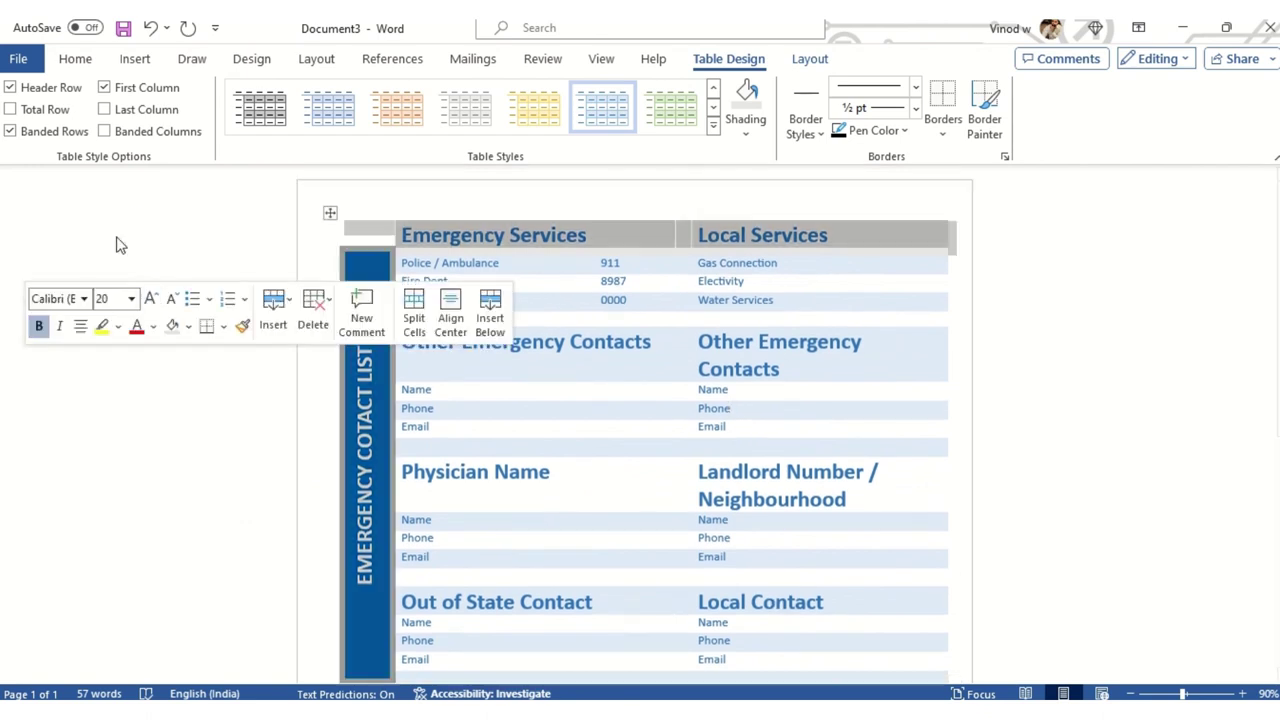
# Save a copy of the document as a PDF named Emergency Services in the Downloads folder
pyautogui.click(18, 58)
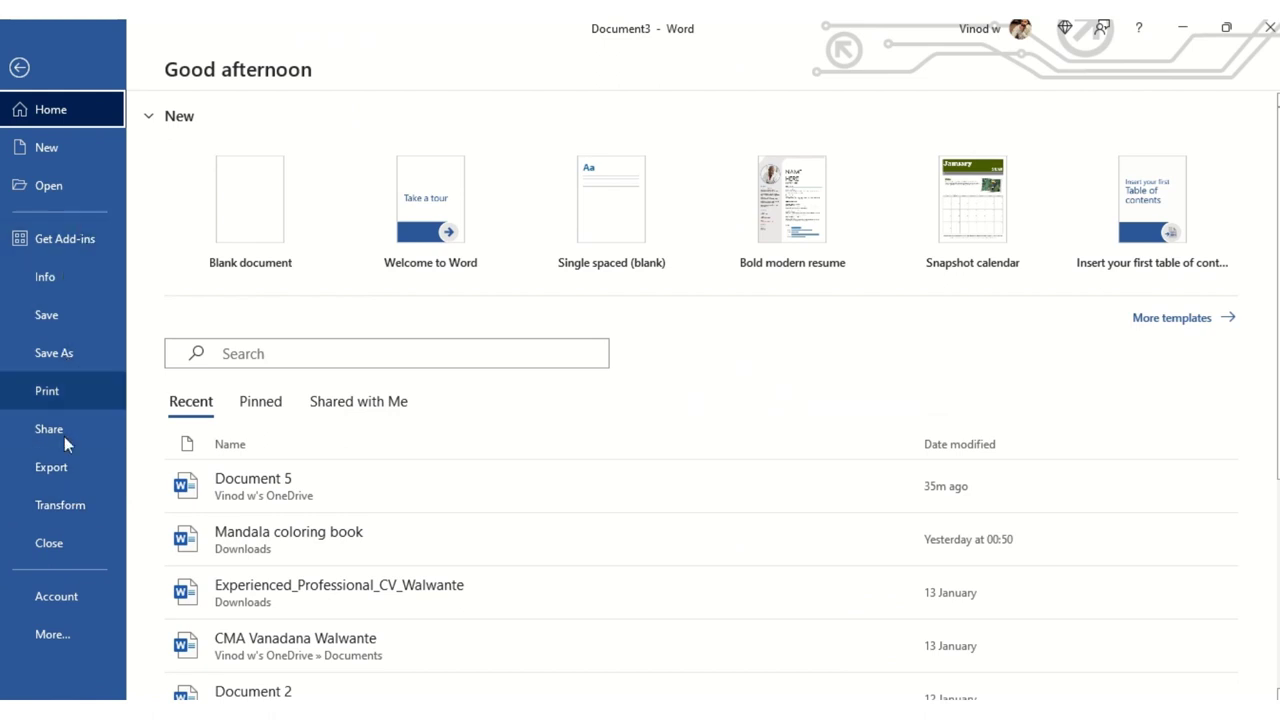
pyautogui.click(66, 354)
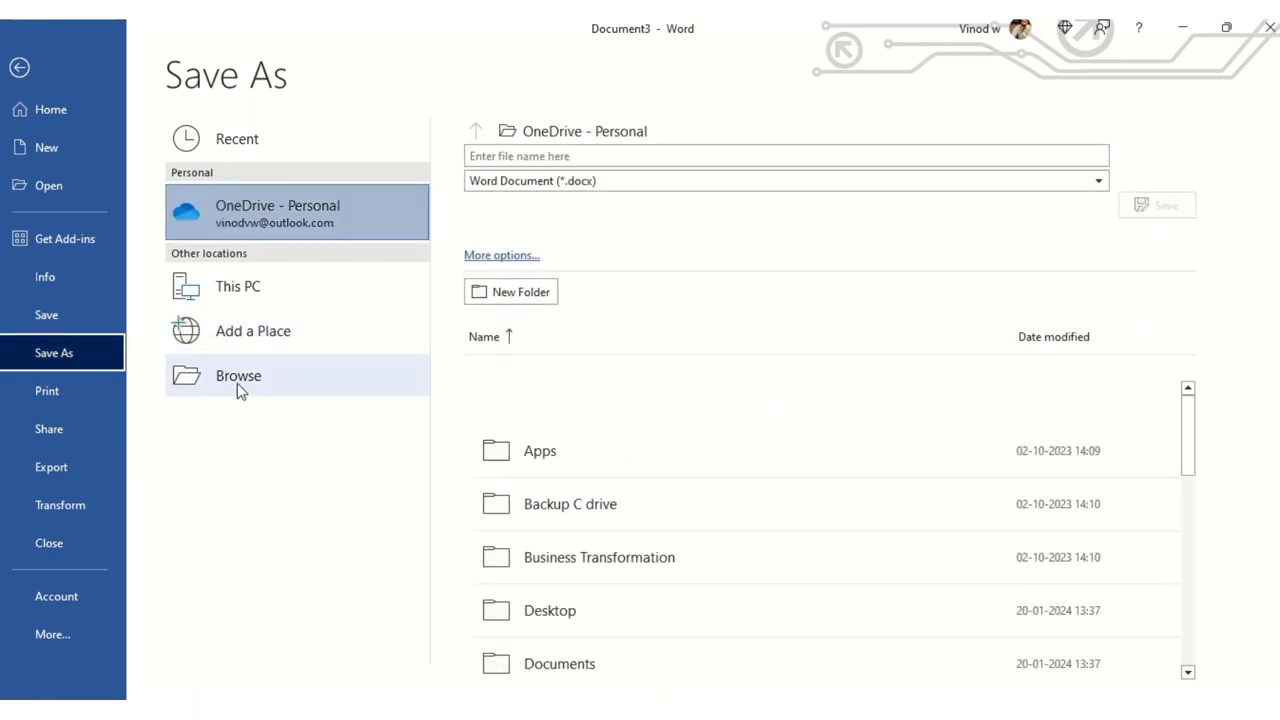
pyautogui.click(237, 380)
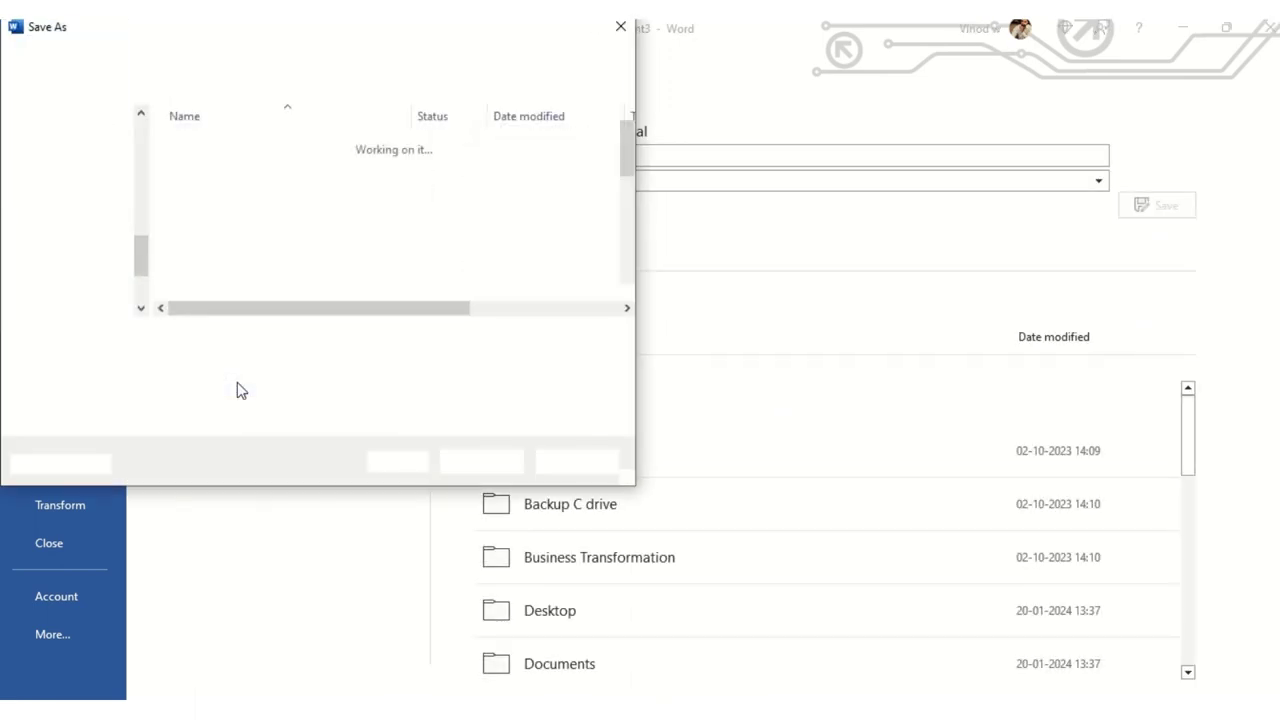
pyautogui.click(170, 362)
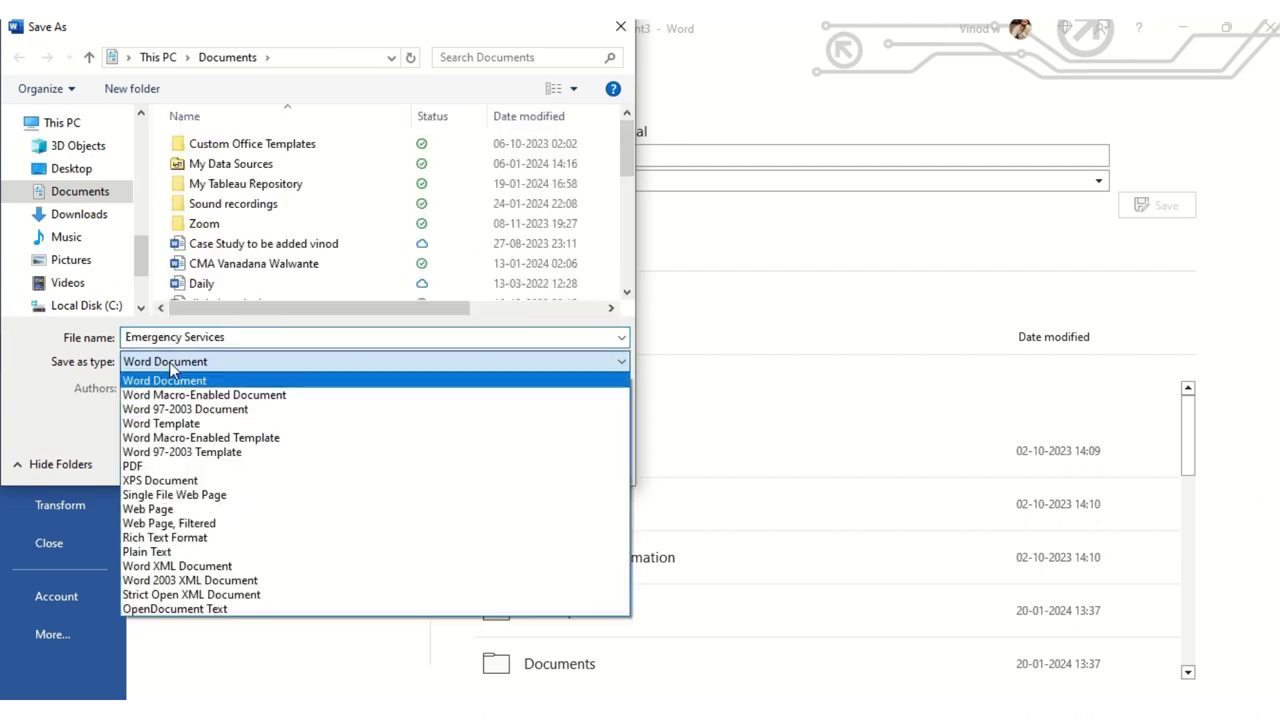
pyautogui.click(160, 466)
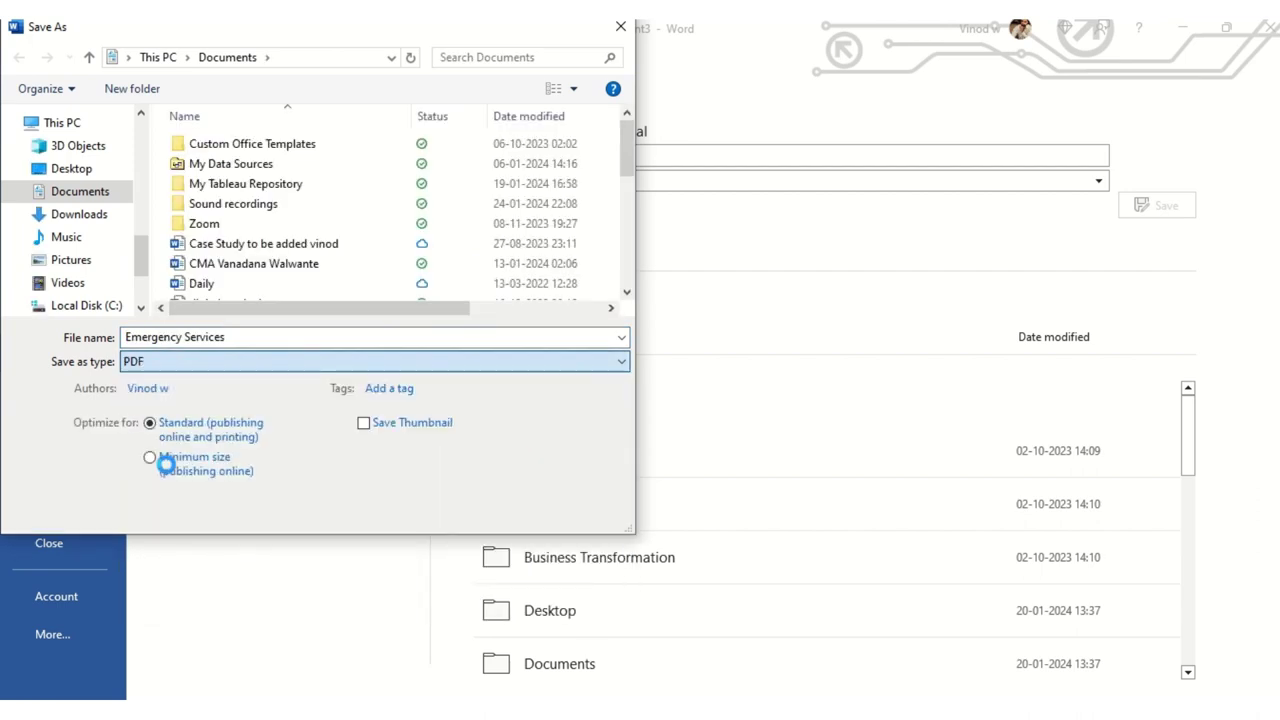
pyautogui.click(92, 216)
pyautogui.click(258, 340)
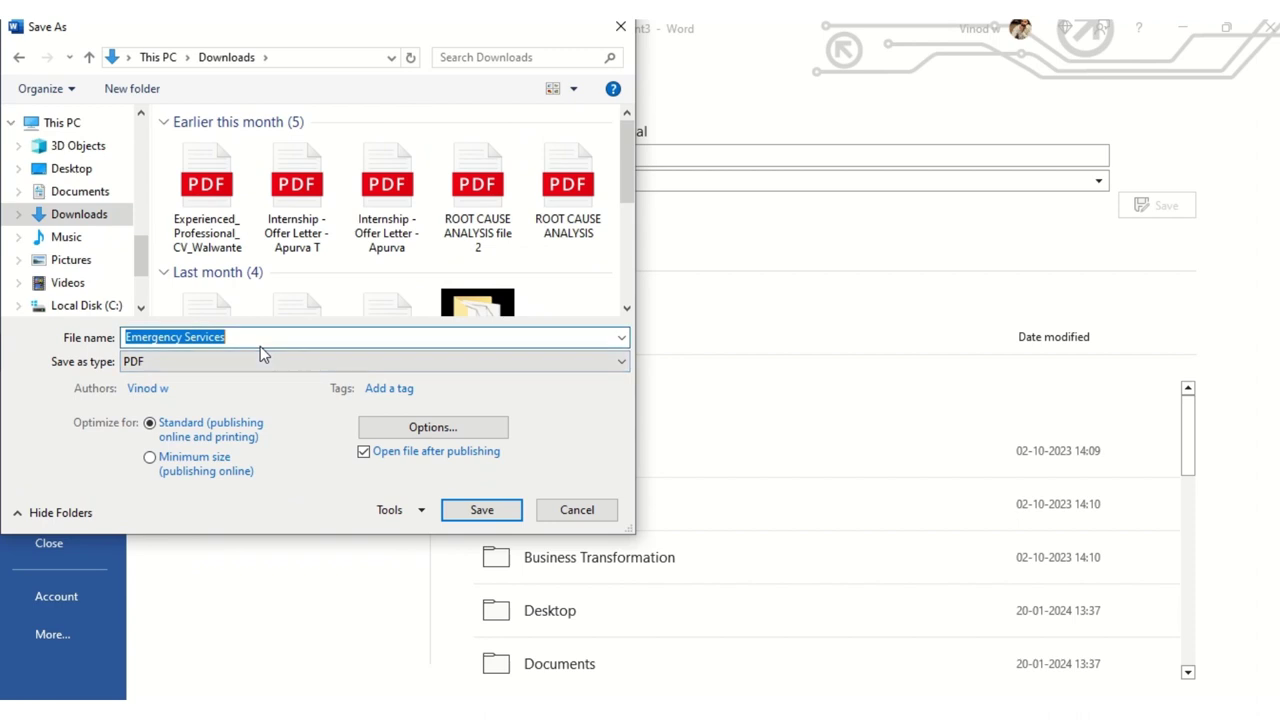
pyautogui.click(480, 512)
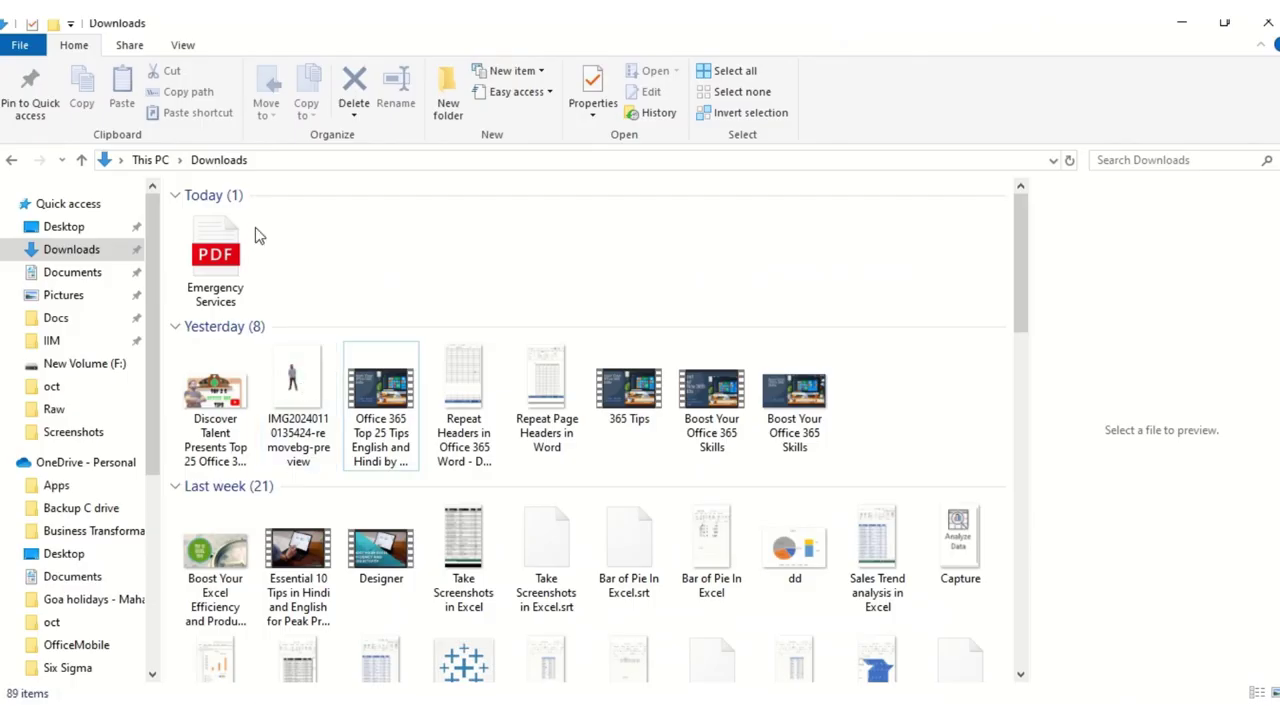
# Open the Emergency Services PDF from Downloads in Adobe Acrobat Pro and check the layout of every contact section
pyautogui.click(232, 250)
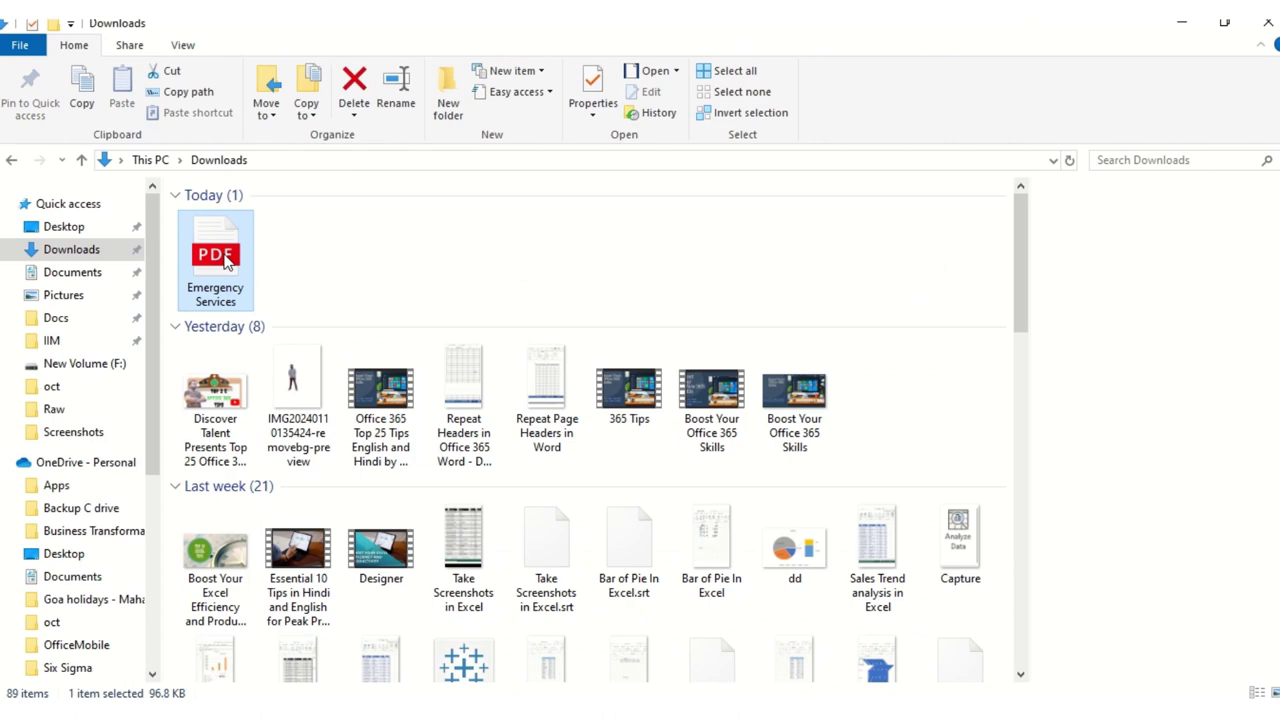
pyautogui.doubleClick(245, 286)
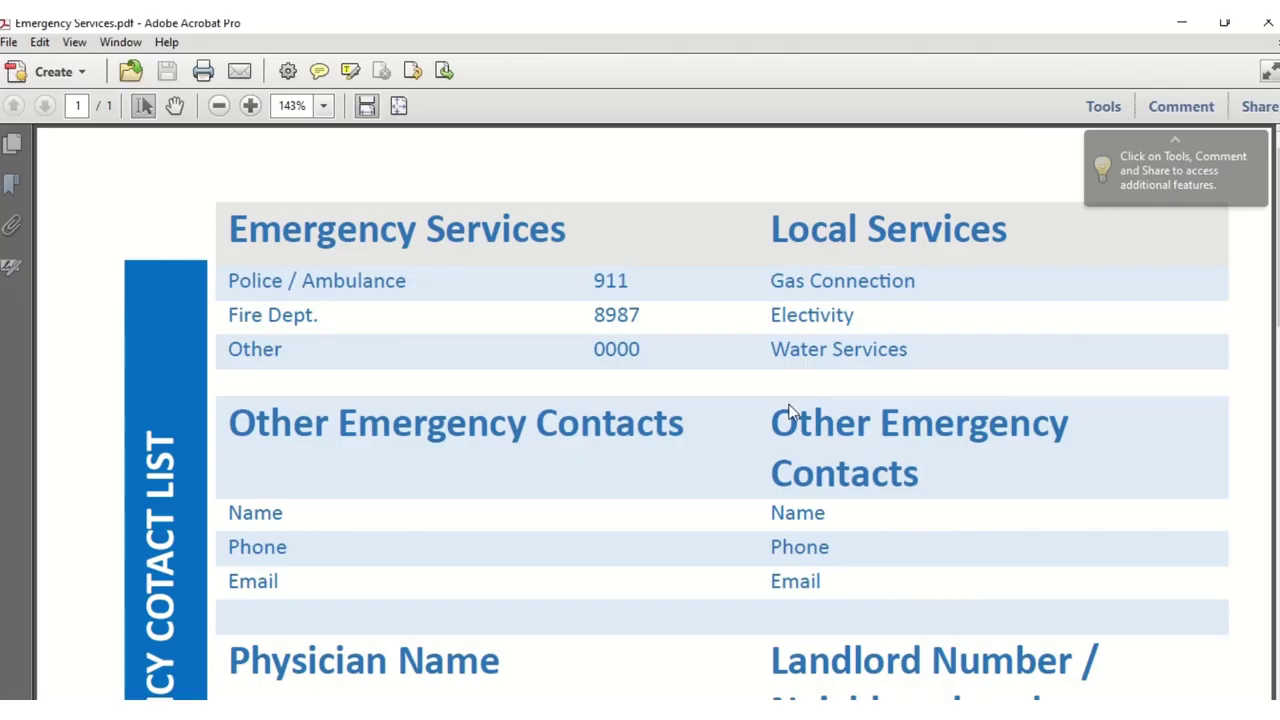
pyautogui.scroll(-10, 484, 425)
pyautogui.scroll(-3, 543, 467)
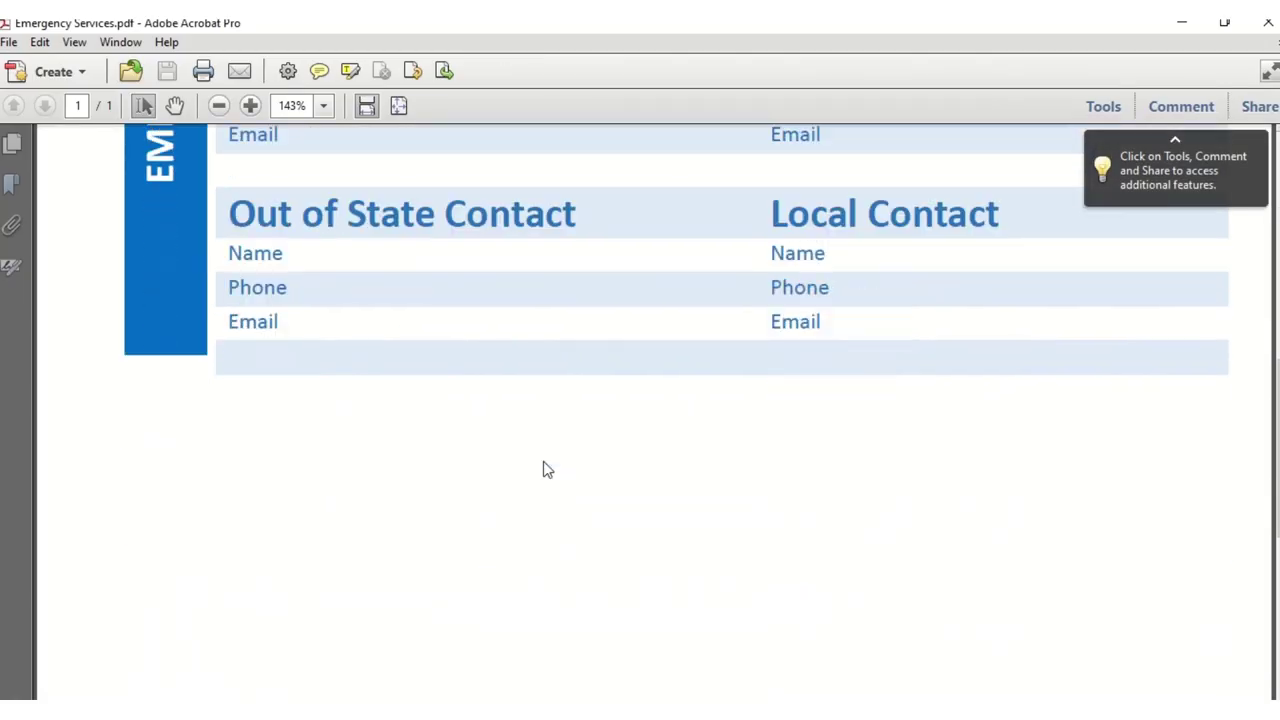
pyautogui.scroll(10, 543, 460)
pyautogui.scroll(-3, 684, 478)
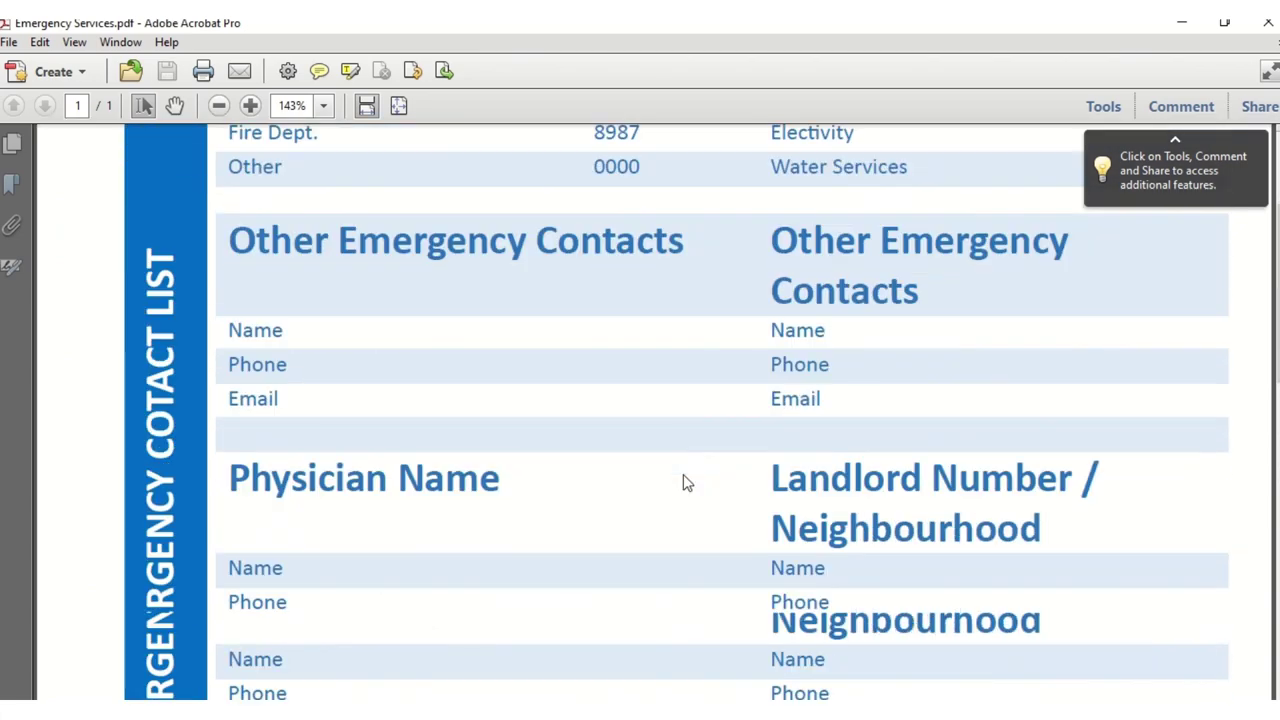
pyautogui.scroll(-3, 684, 478)
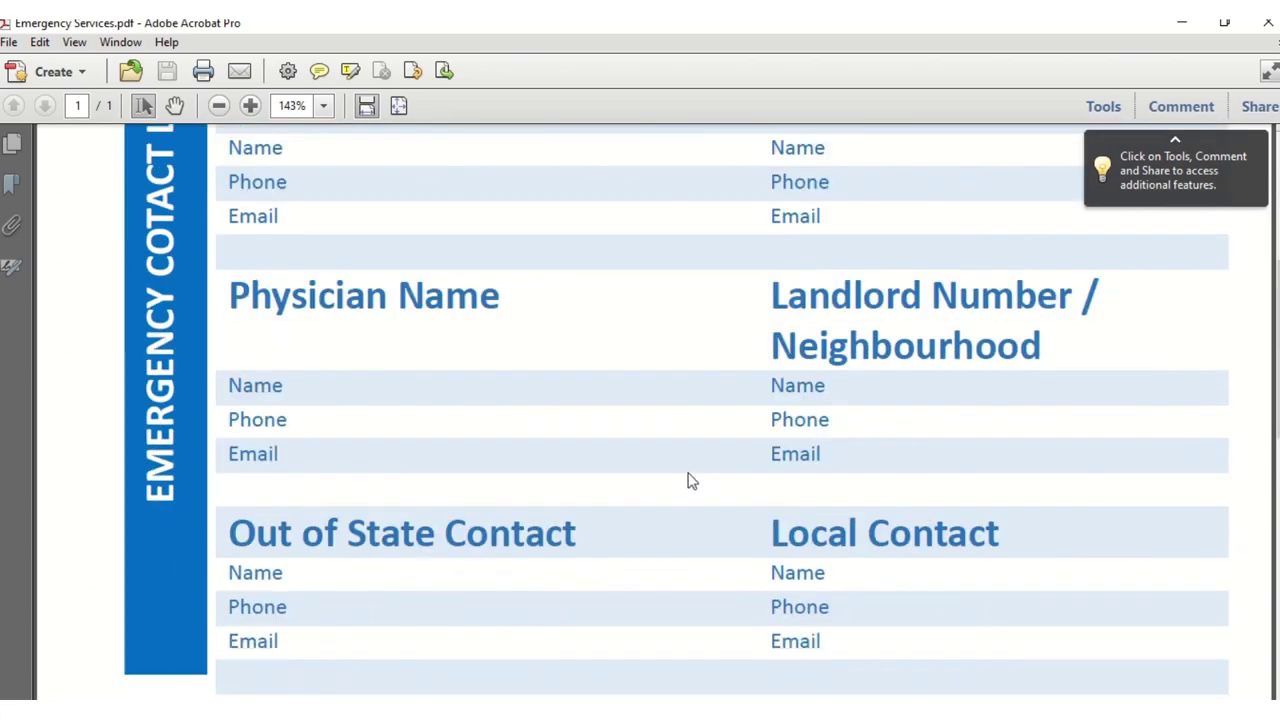
pyautogui.scroll(3, 688, 480)
pyautogui.scroll(2, 697, 402)
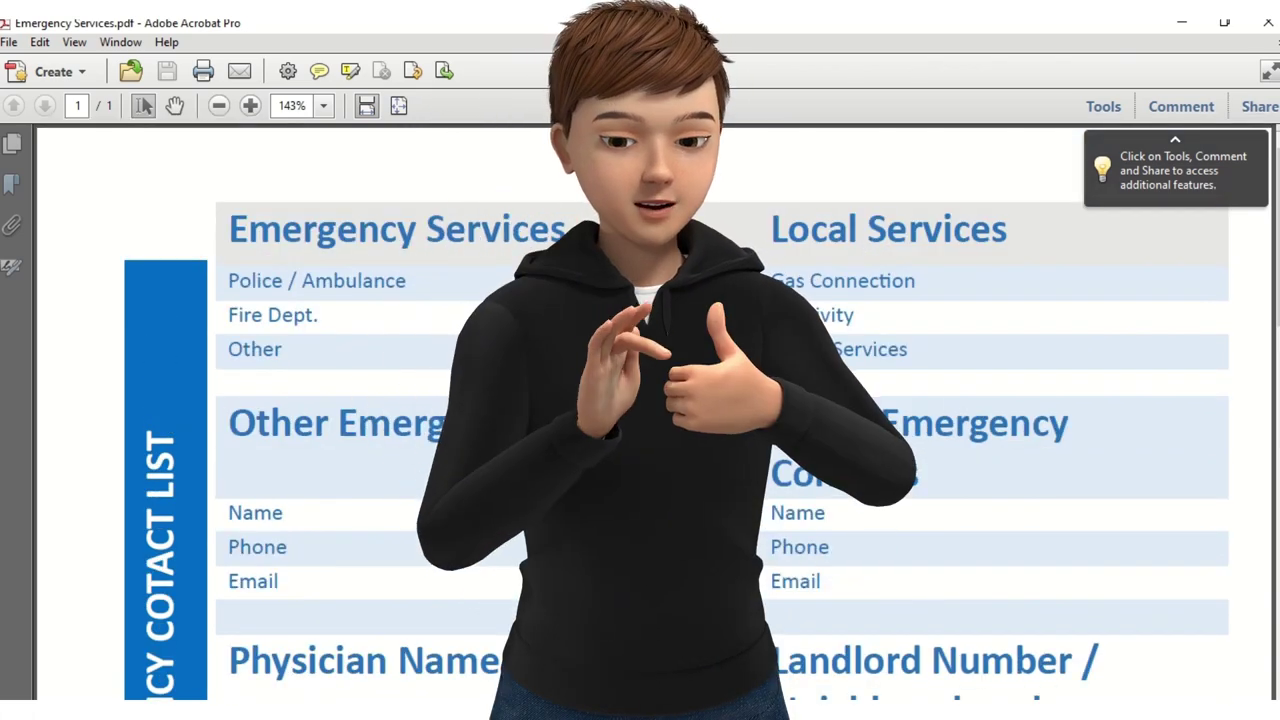
pyautogui.scroll(-5, 640, 400)
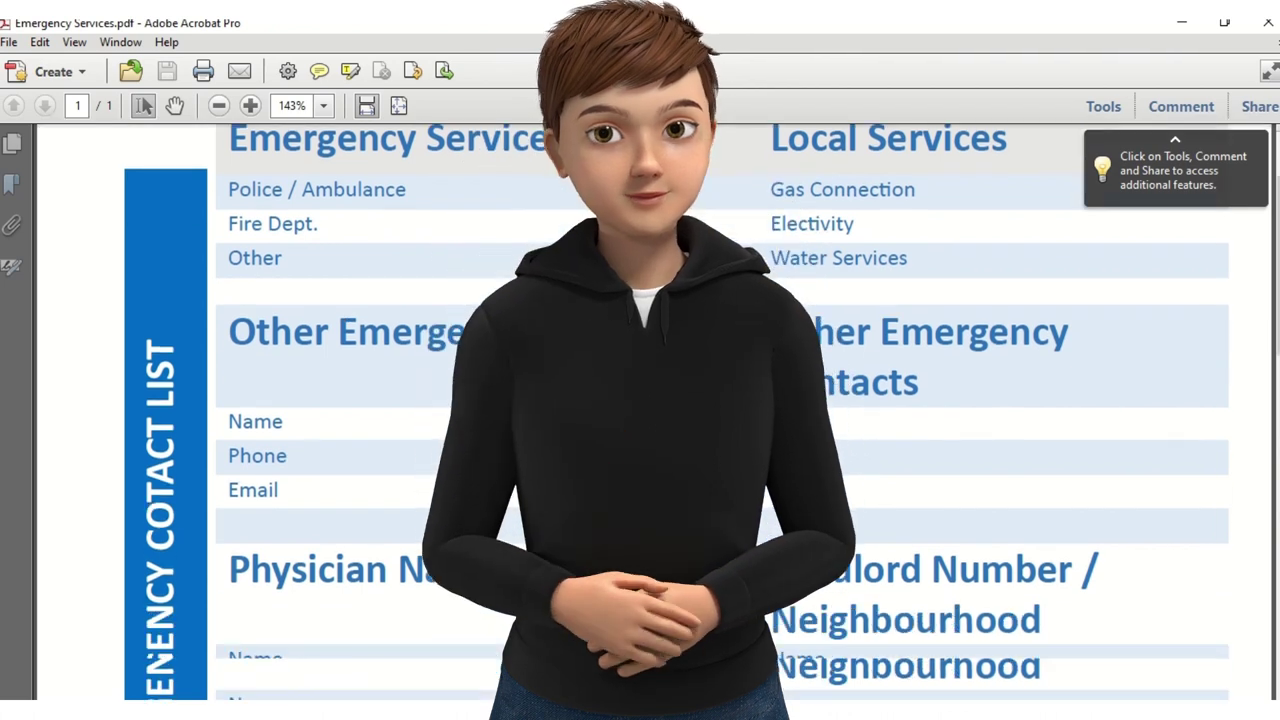